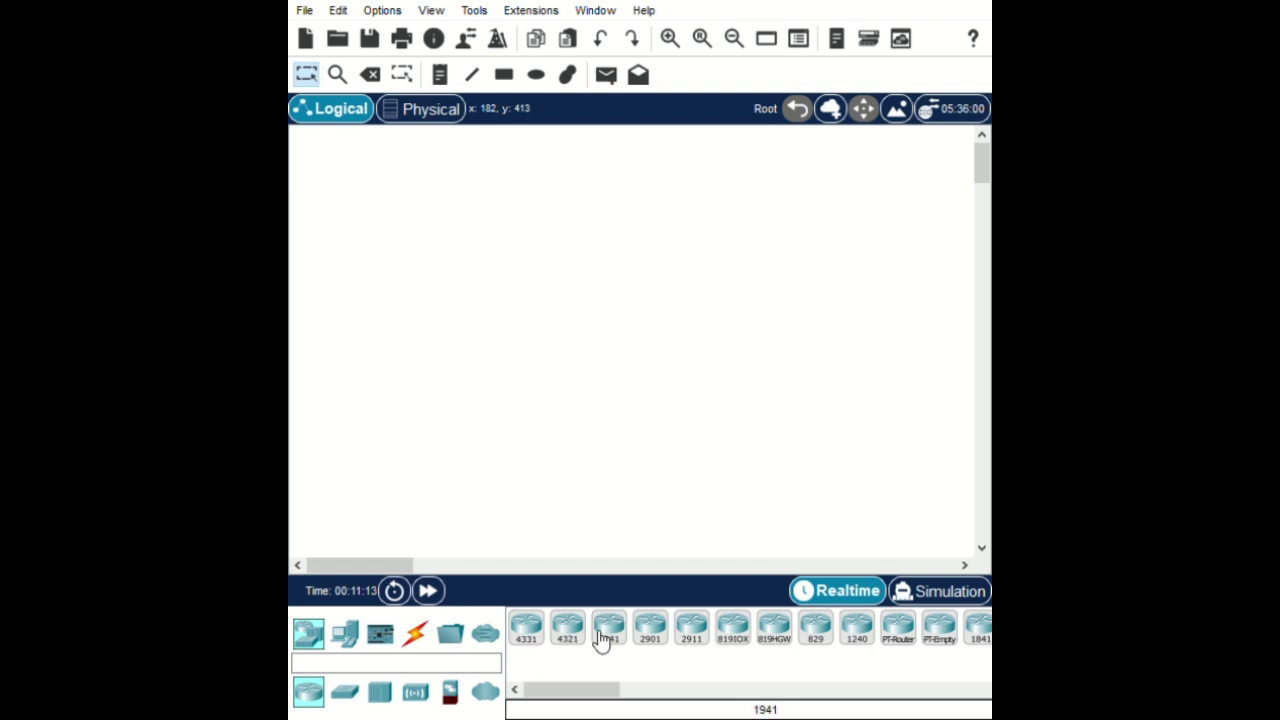
Place two ISR4331 routers side by side with two 2960 switches below them
click(527, 632)
click(493, 274)
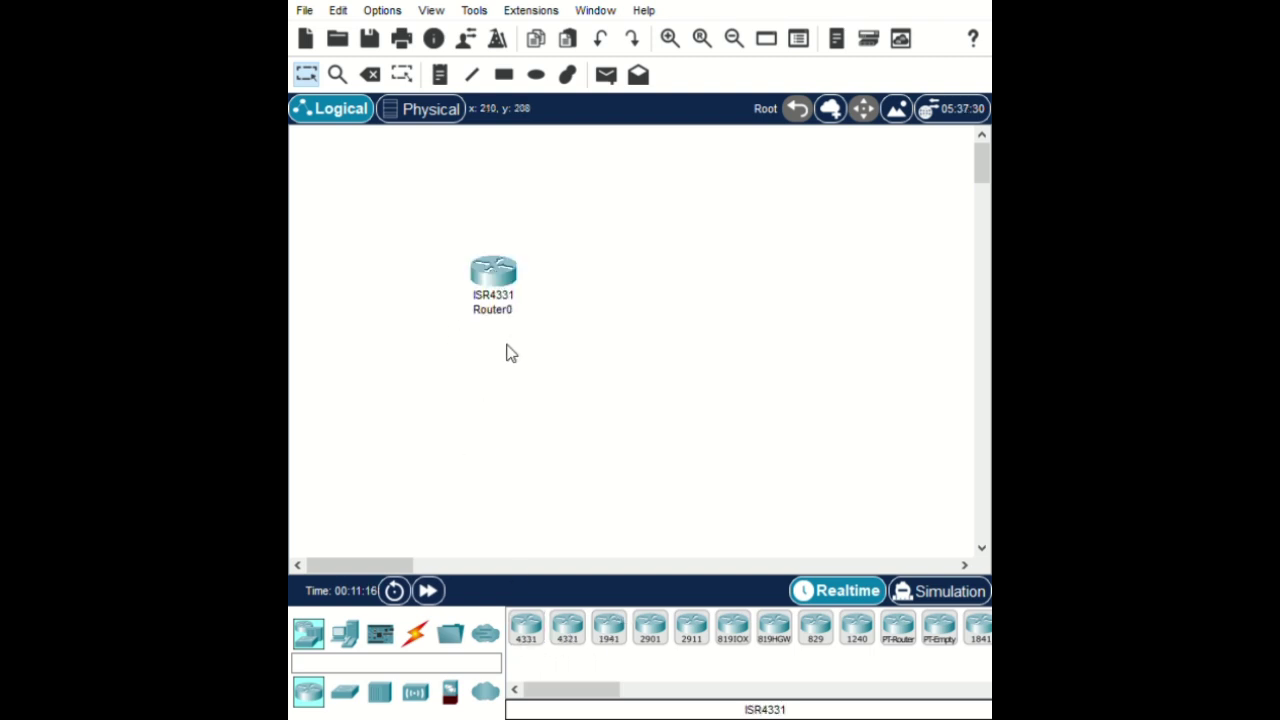
click(527, 632)
click(615, 278)
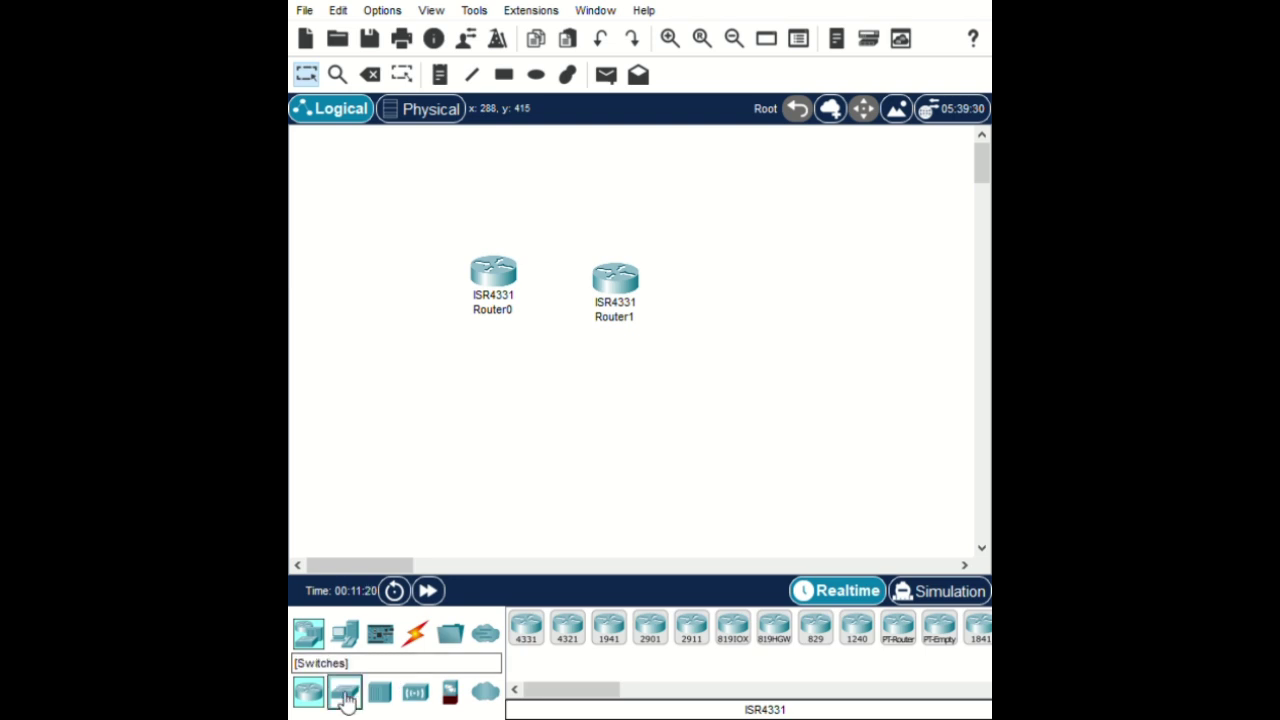
click(343, 694)
click(527, 630)
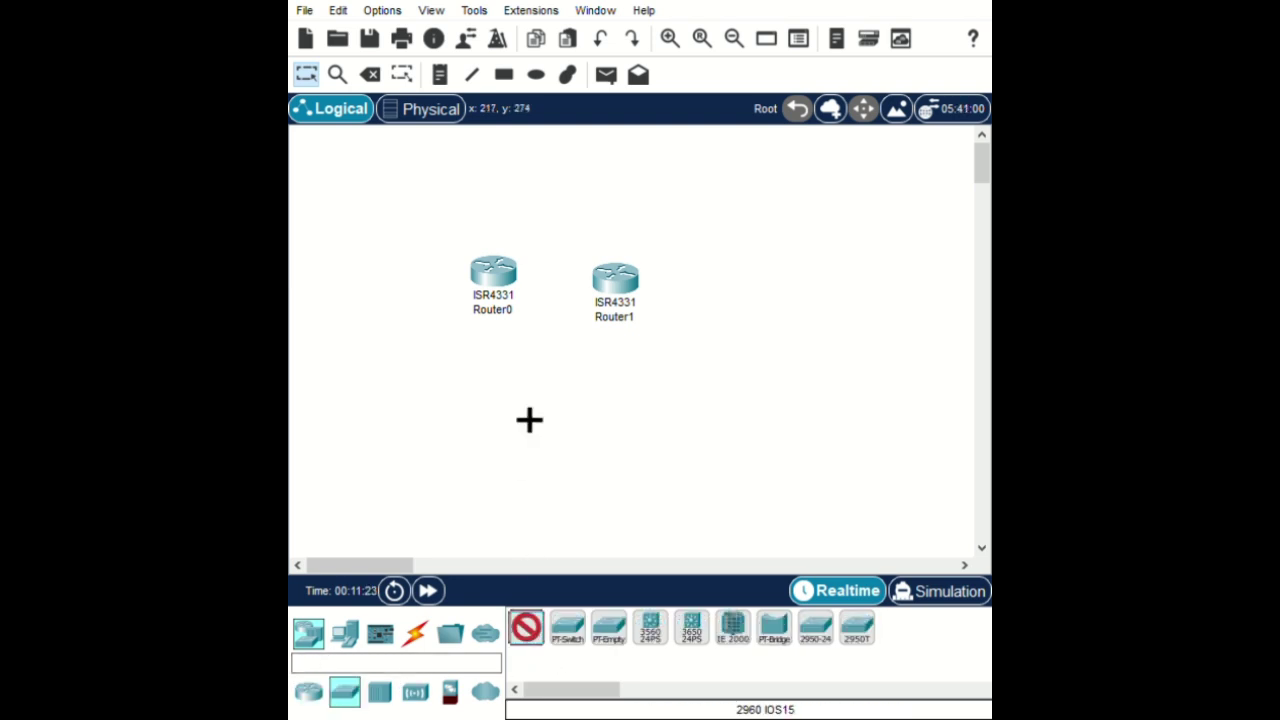
click(480, 414)
click(527, 630)
click(605, 418)
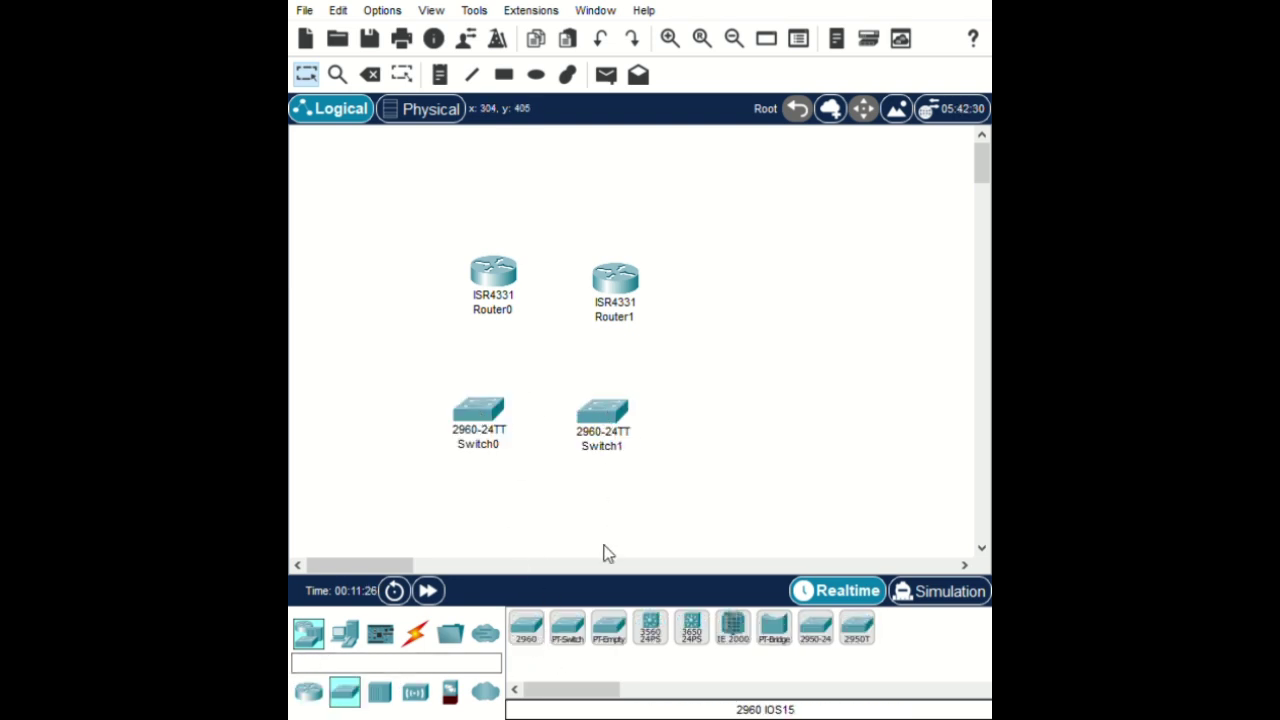
Add text notes labelling the devices R1 and S1, and start a note on Switch1
click(440, 76)
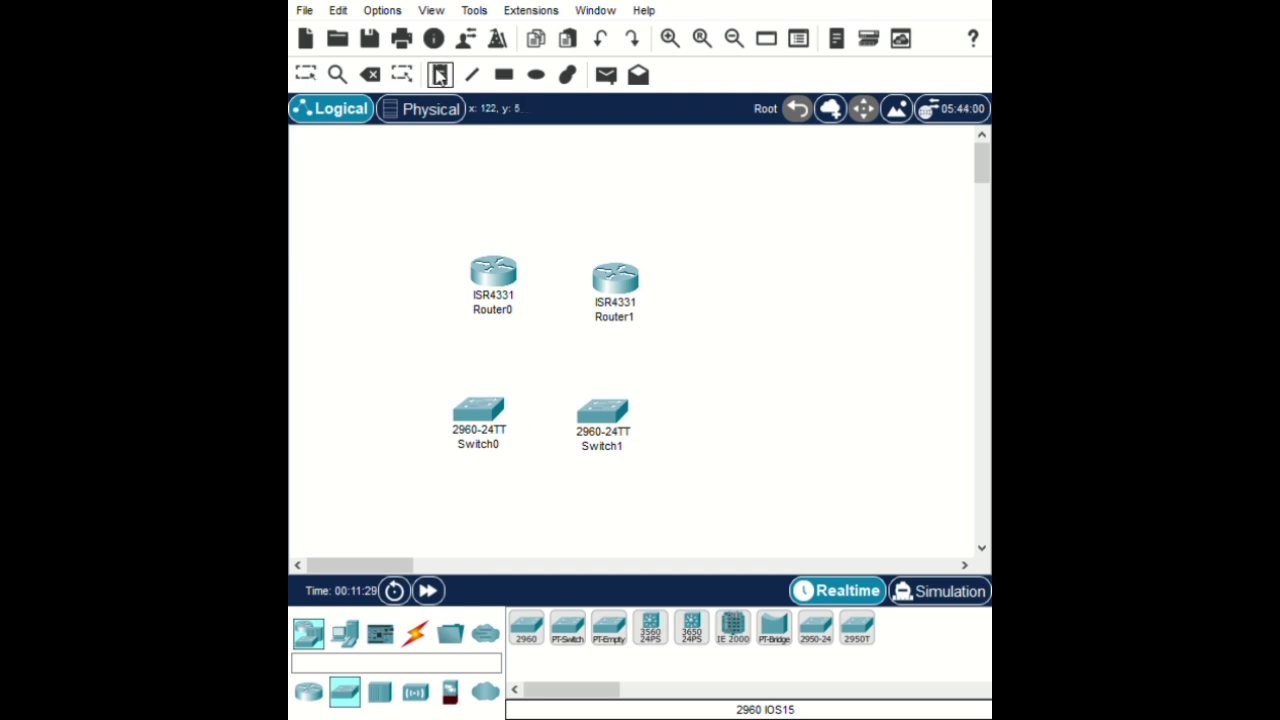
click(496, 281)
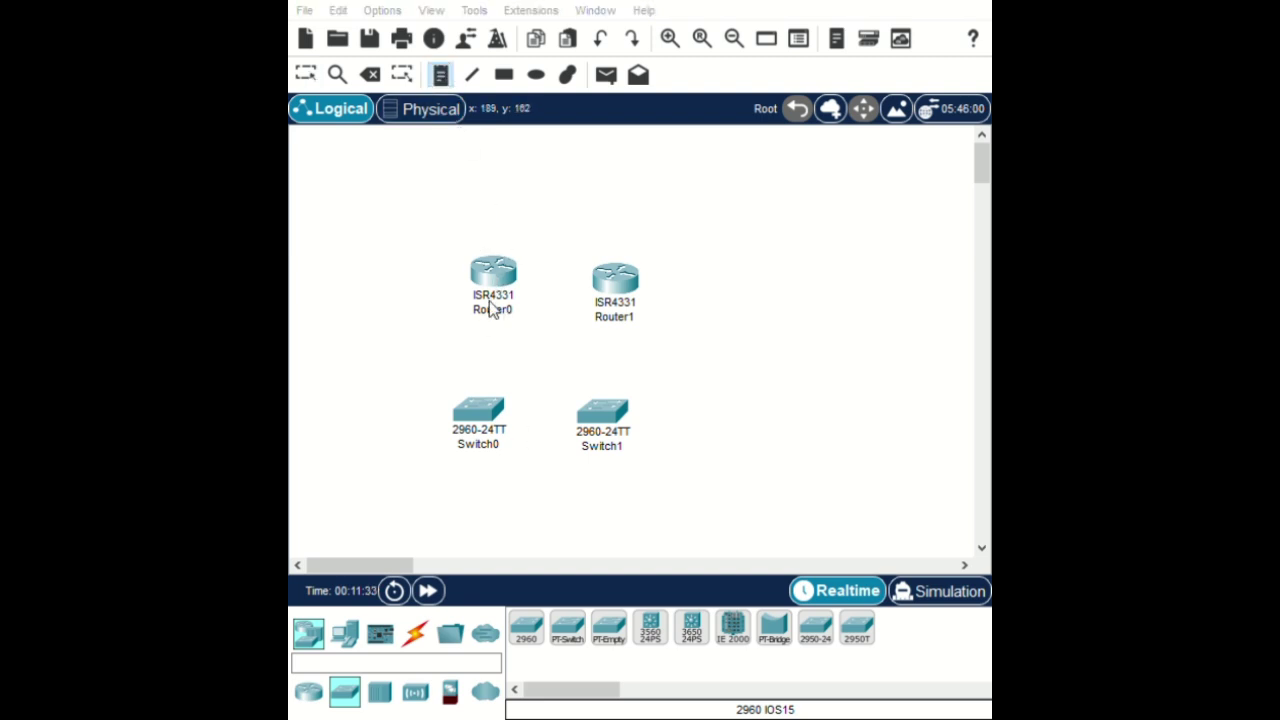
text(R1)
click(305, 80)
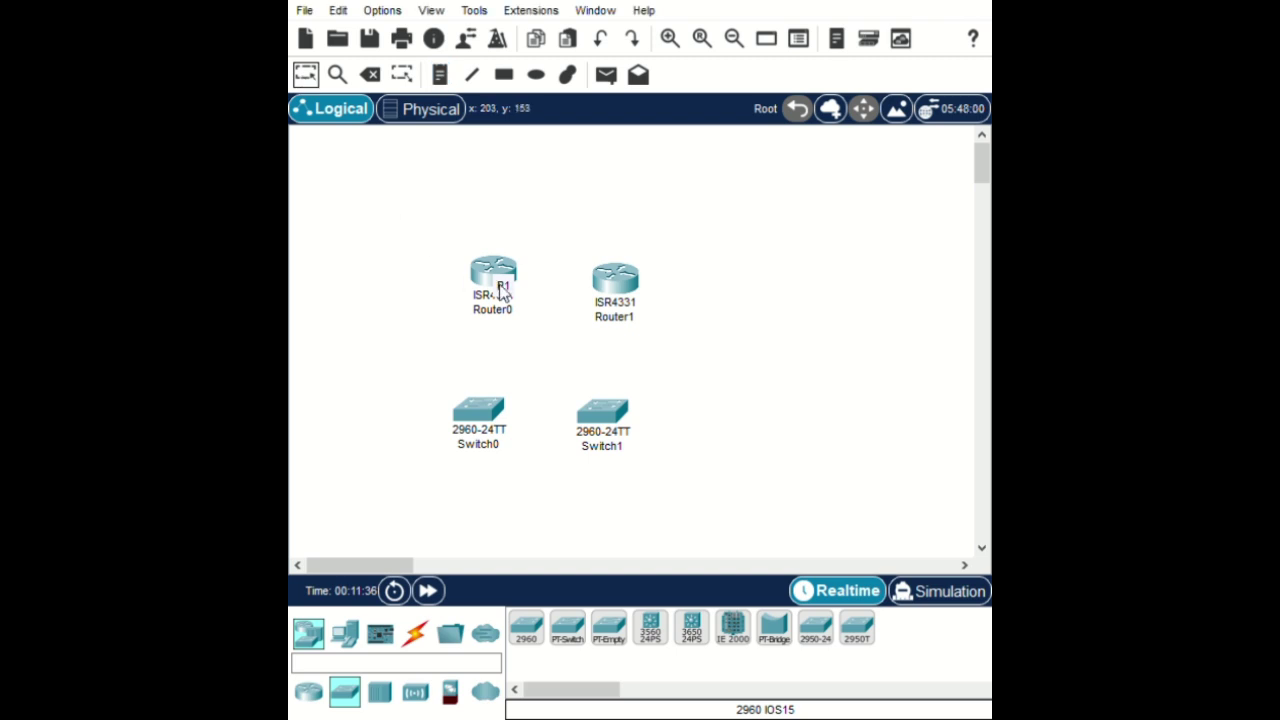
drag(503, 286, 609, 283)
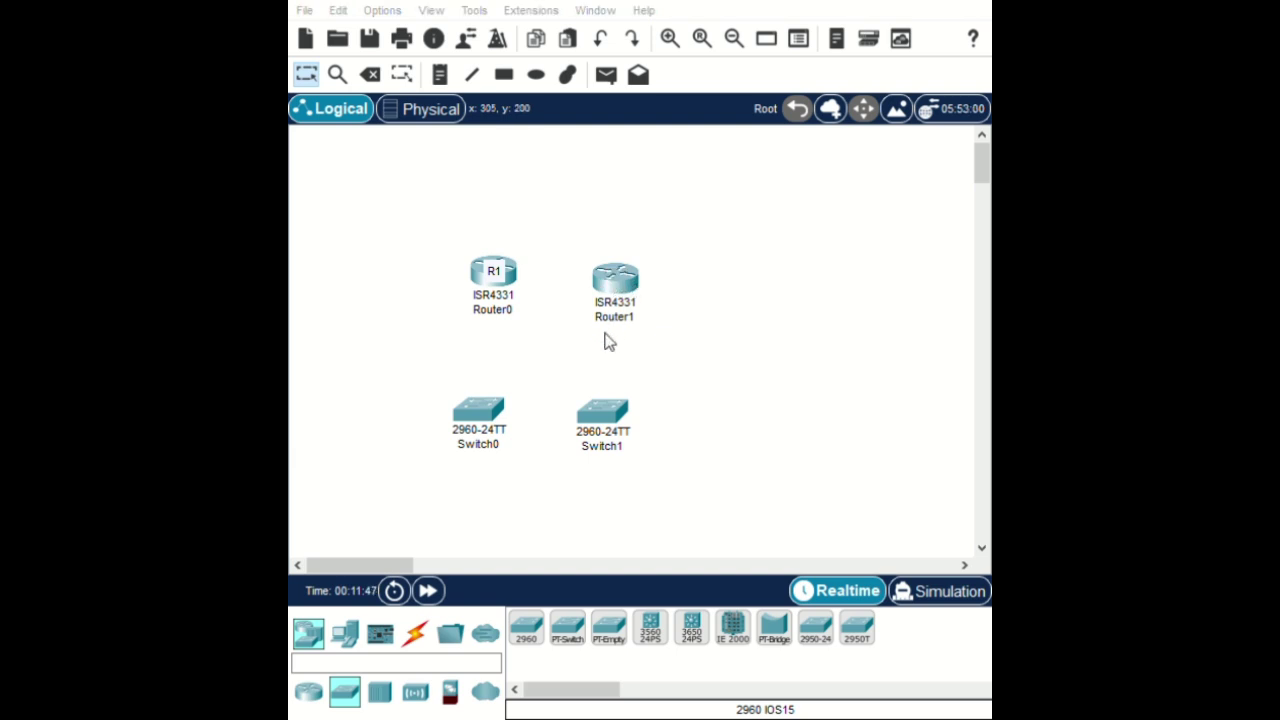
drag(617, 332, 485, 417)
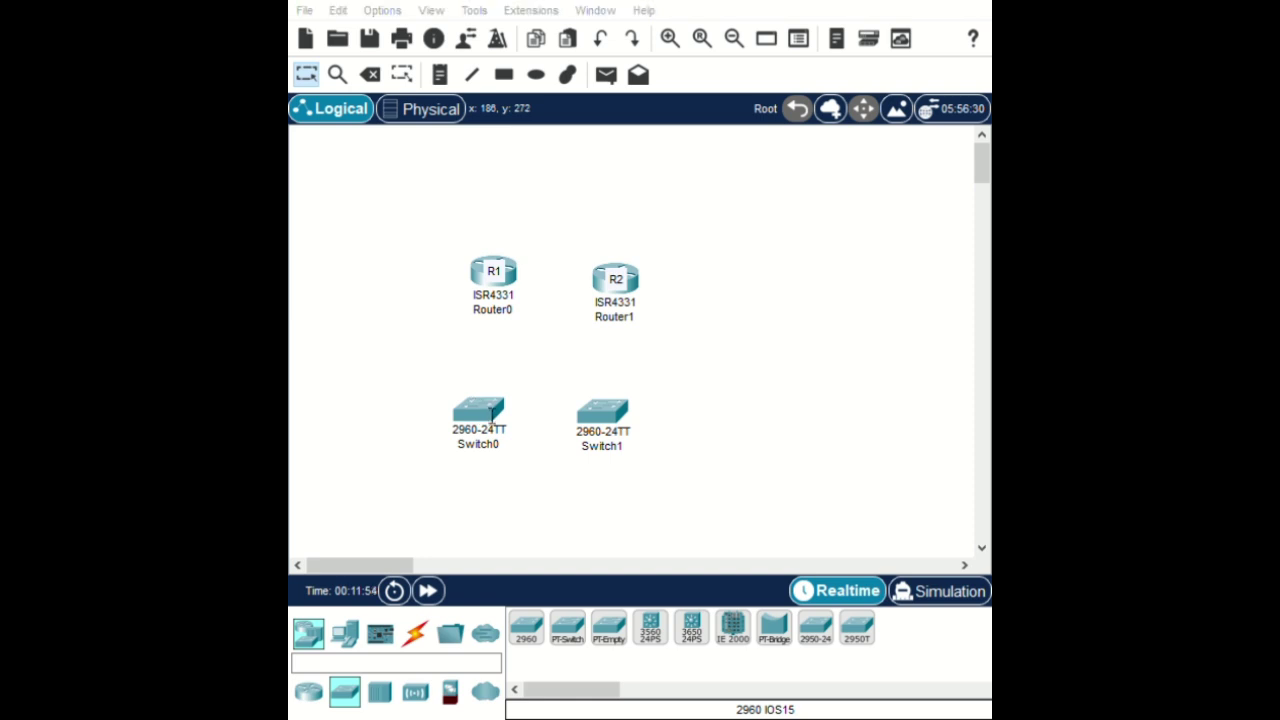
click(505, 418)
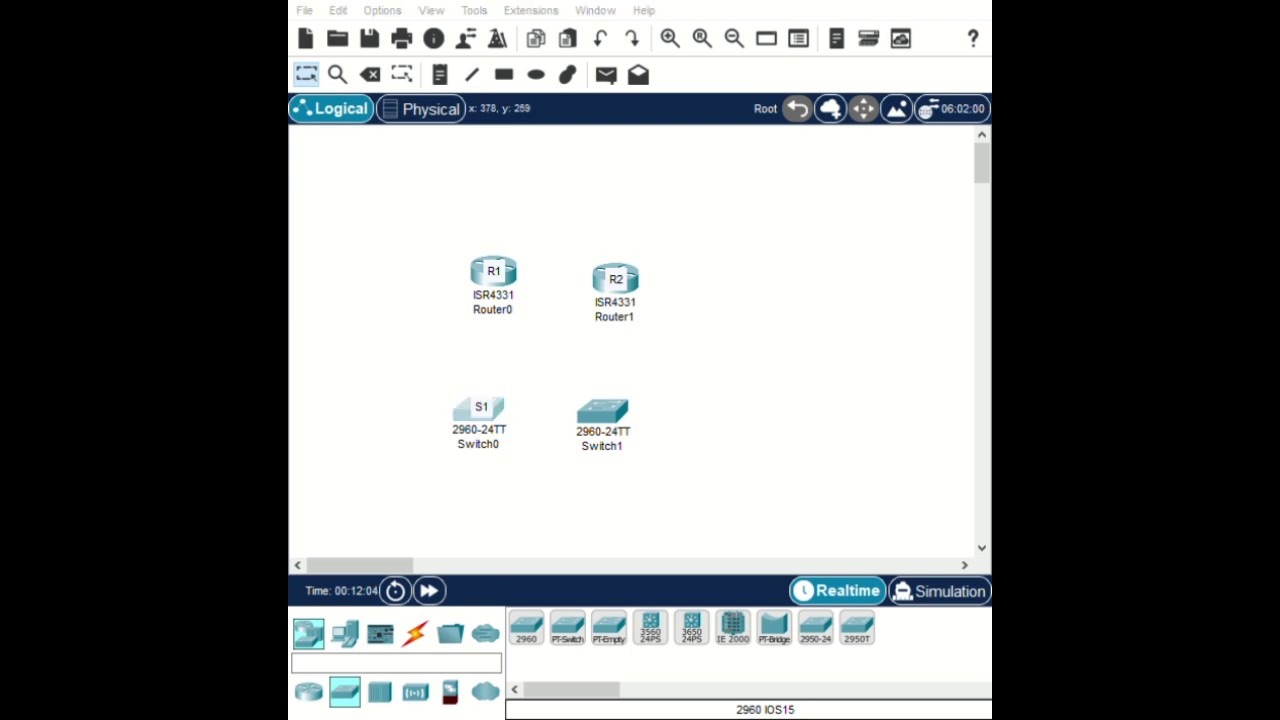
key(n)
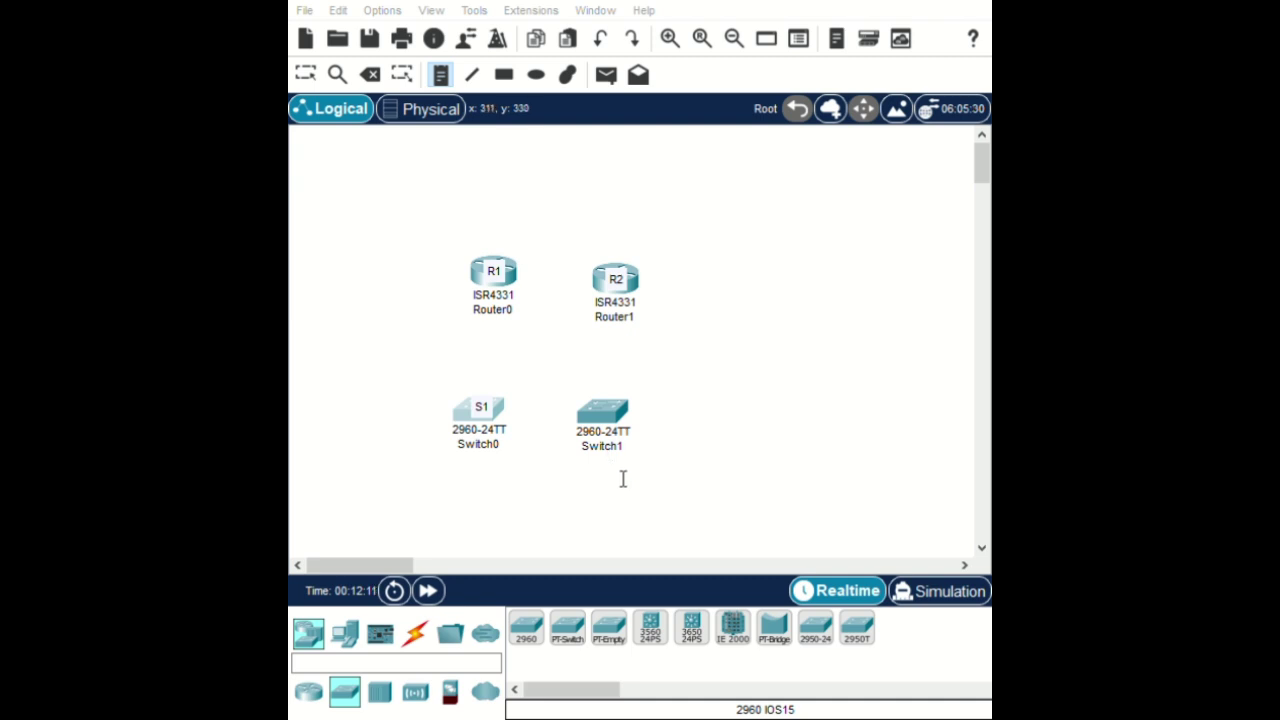
click(612, 422)
Enter 'S2' as Switch1's label note and confirm it
text(S2)
key(Escape)
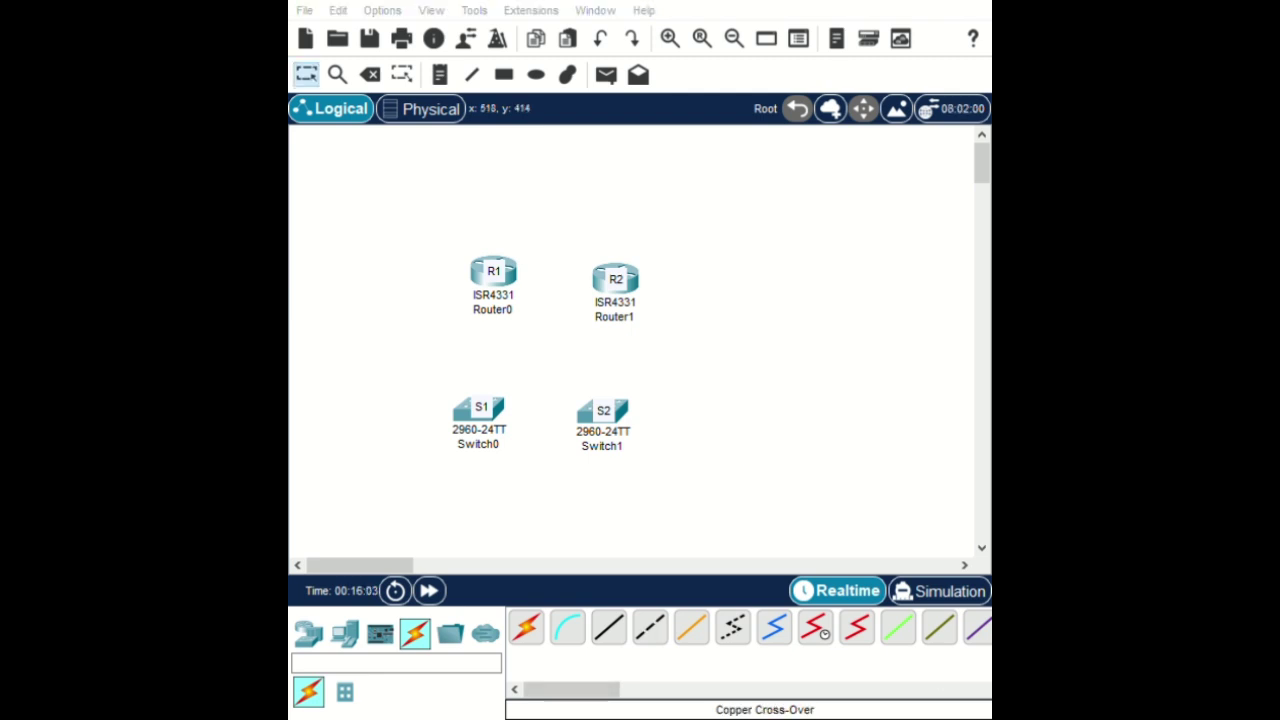
Connect R1 to R2 with a copper crossover cable and R1 to S1 with straight-through
click(654, 636)
click(523, 286)
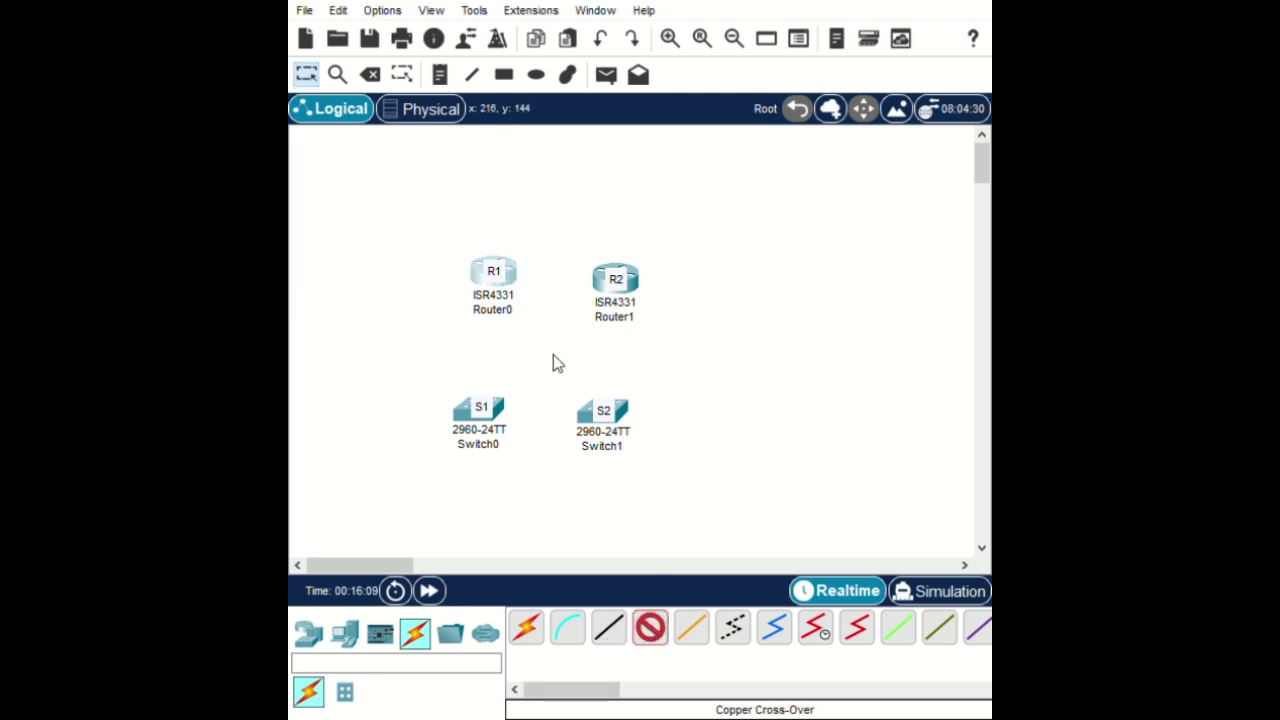
click(646, 286)
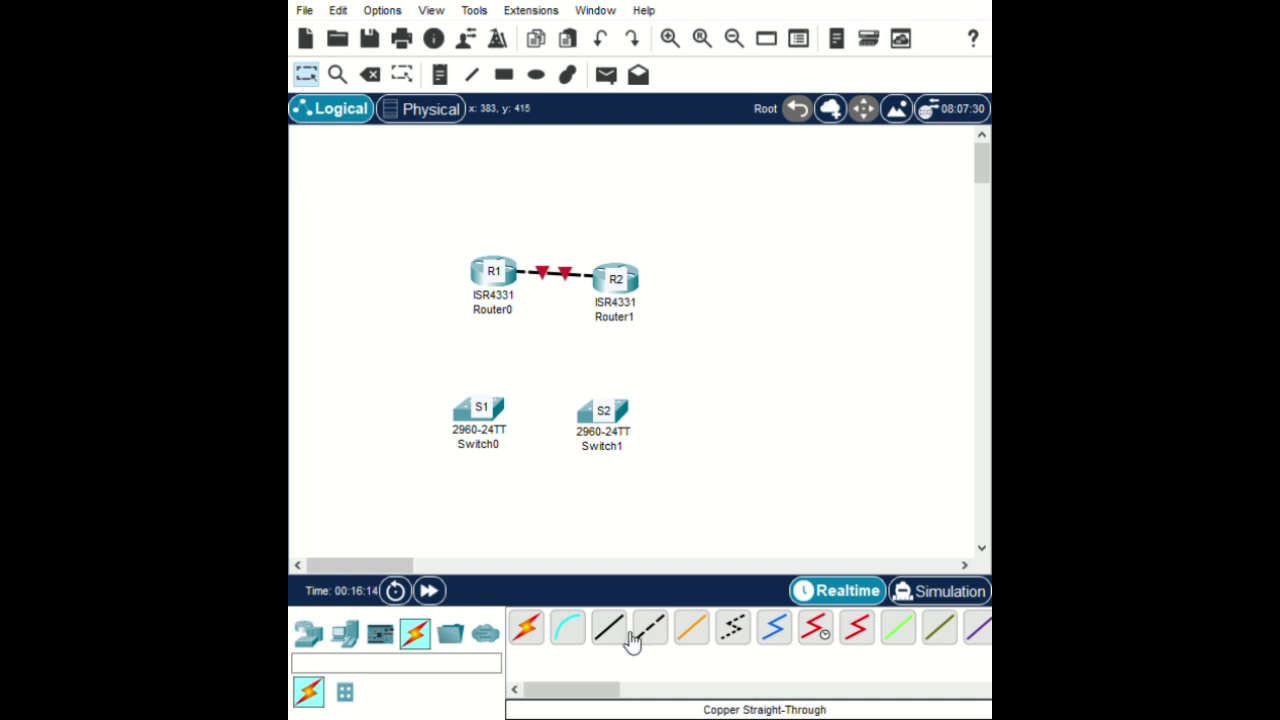
click(608, 627)
click(493, 273)
click(502, 417)
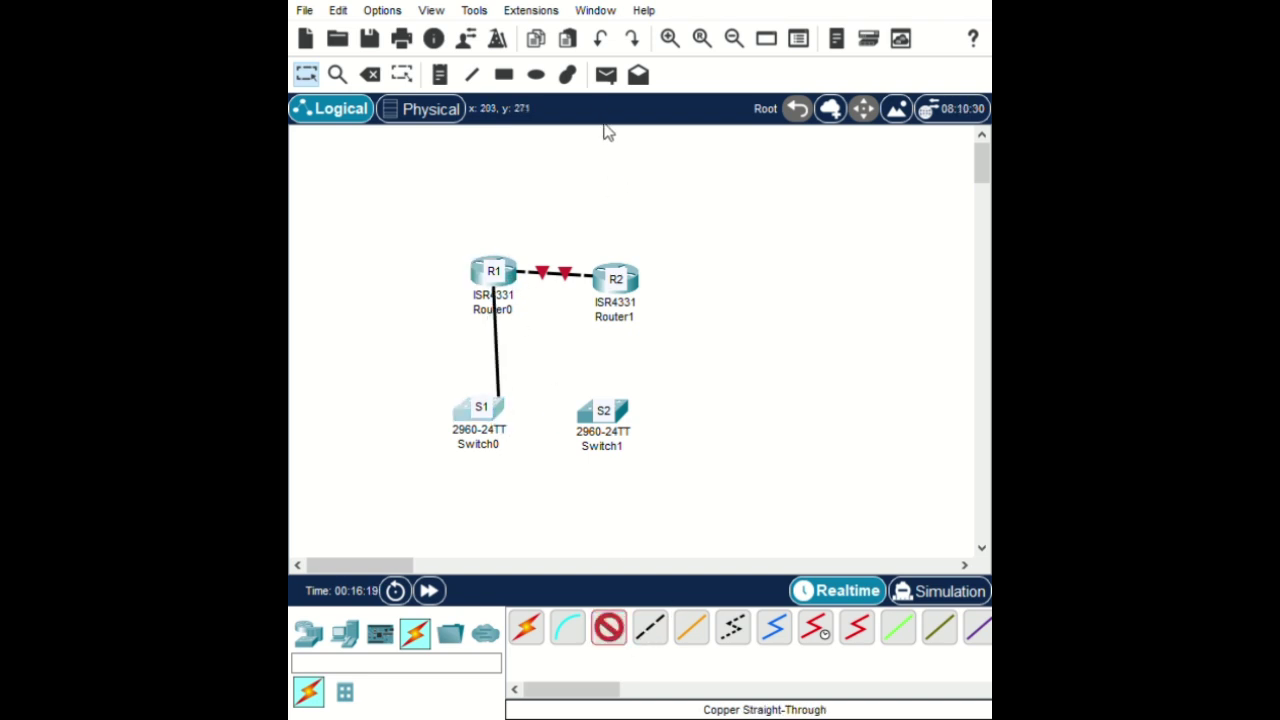
Connect R2 to S2 with straight-through and S2 to S1 with crossover, then fast-forward time
click(620, 636)
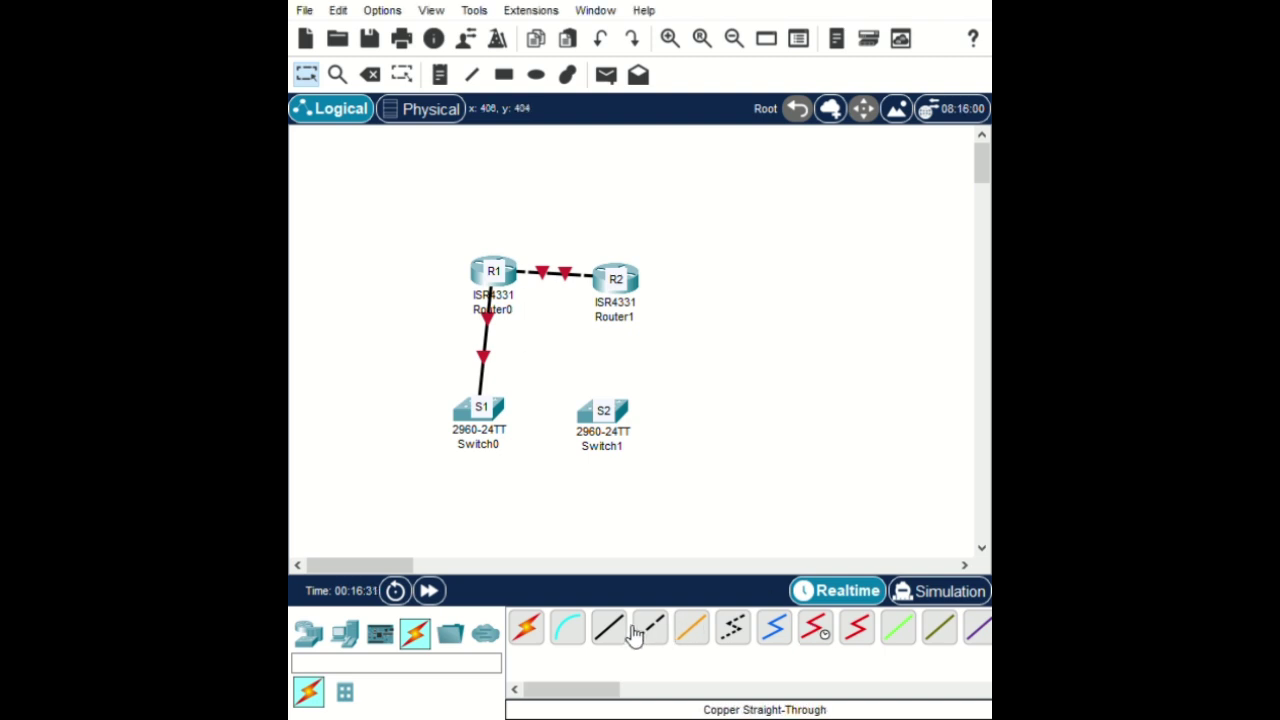
click(610, 627)
click(635, 287)
click(621, 413)
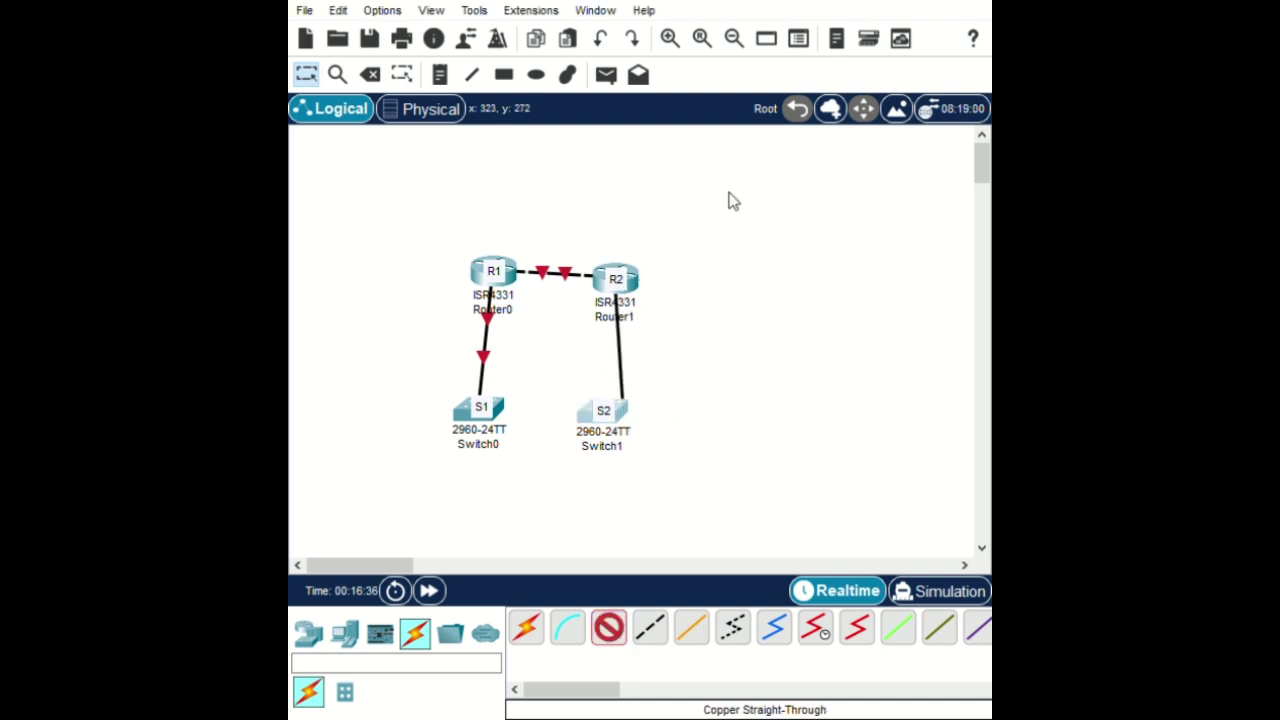
click(650, 627)
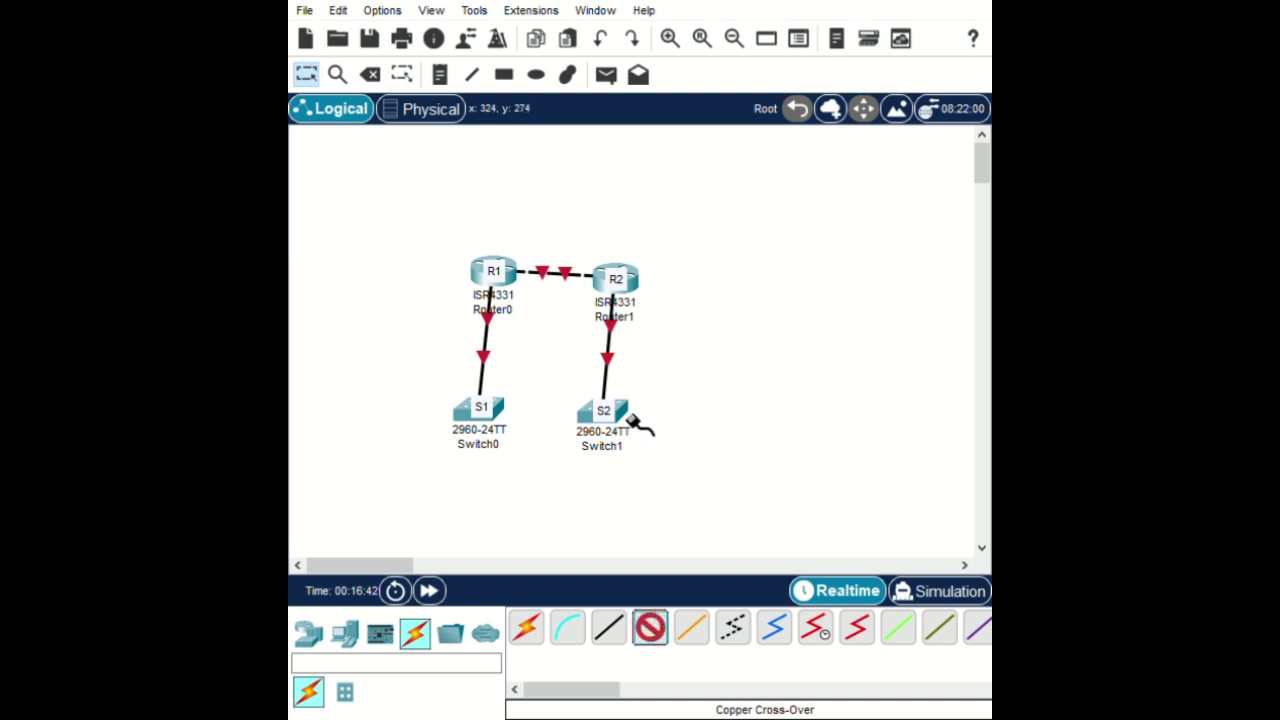
click(607, 411)
click(503, 414)
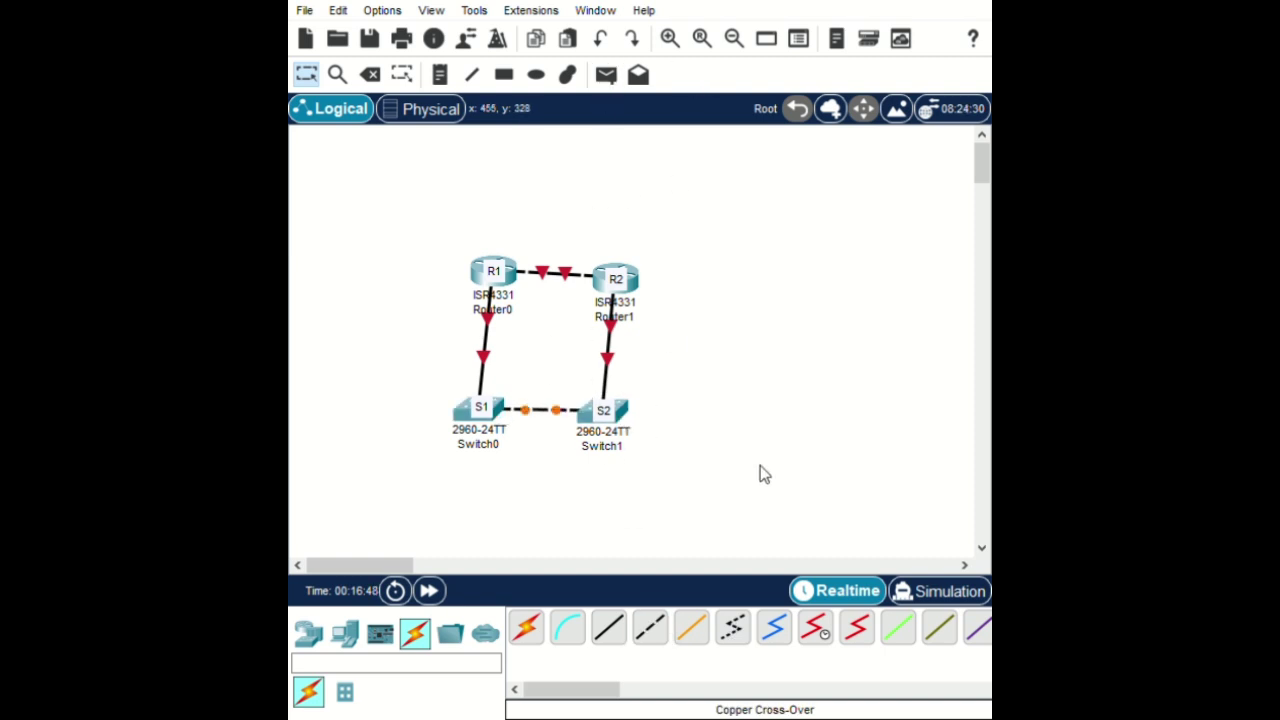
click(428, 590)
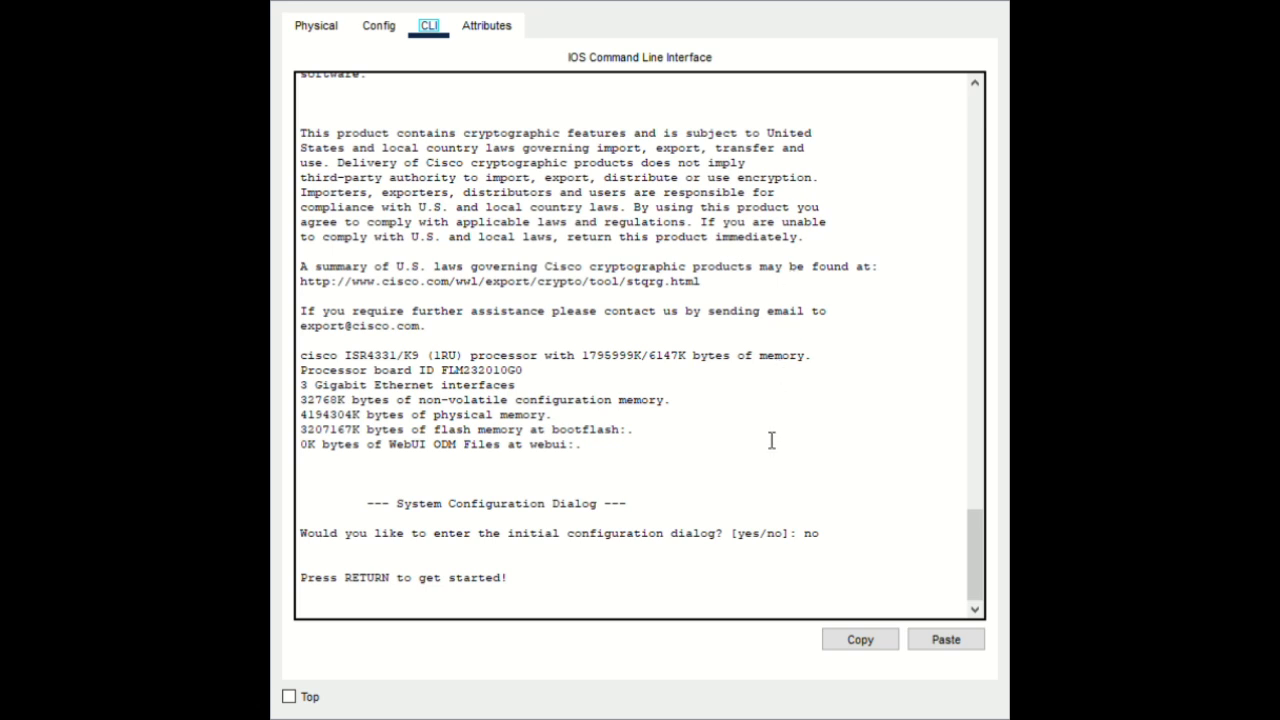
On the first router's console, enter global configuration mode and set hostname R1
click(624, 604)
key(Return)
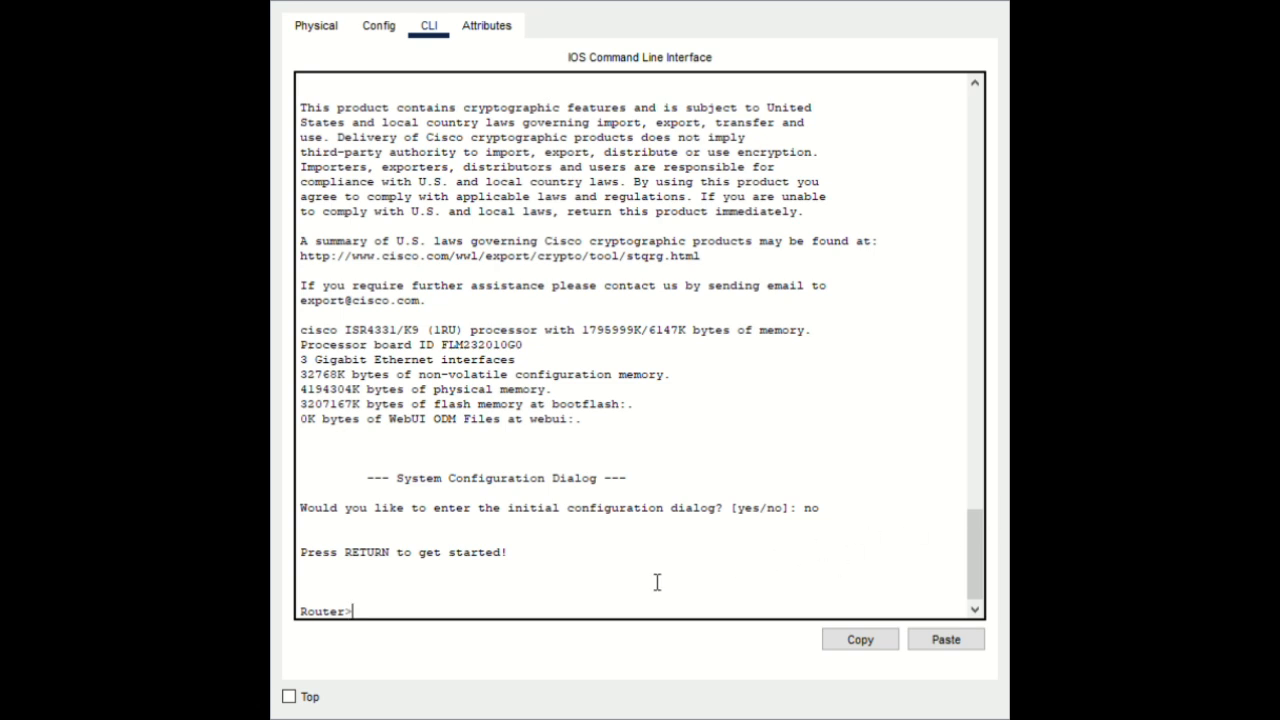
text(enable)
key(Return)
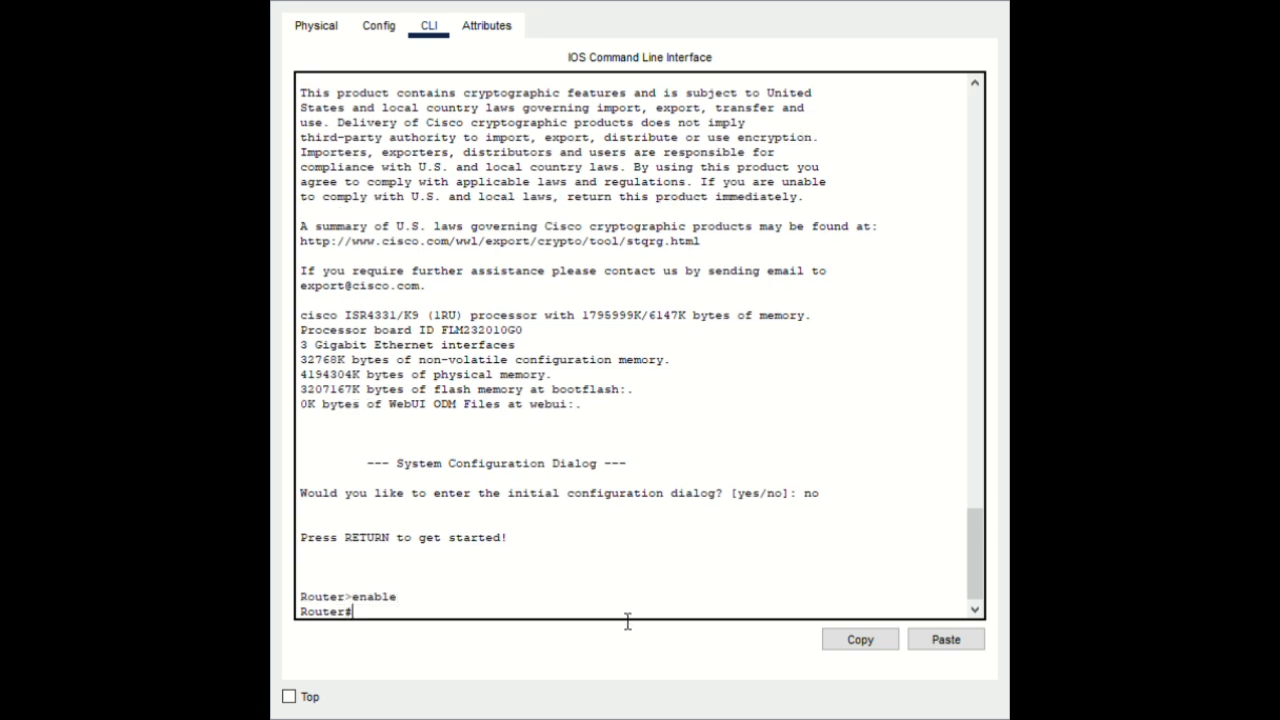
text(configure terminal)
key(Return)
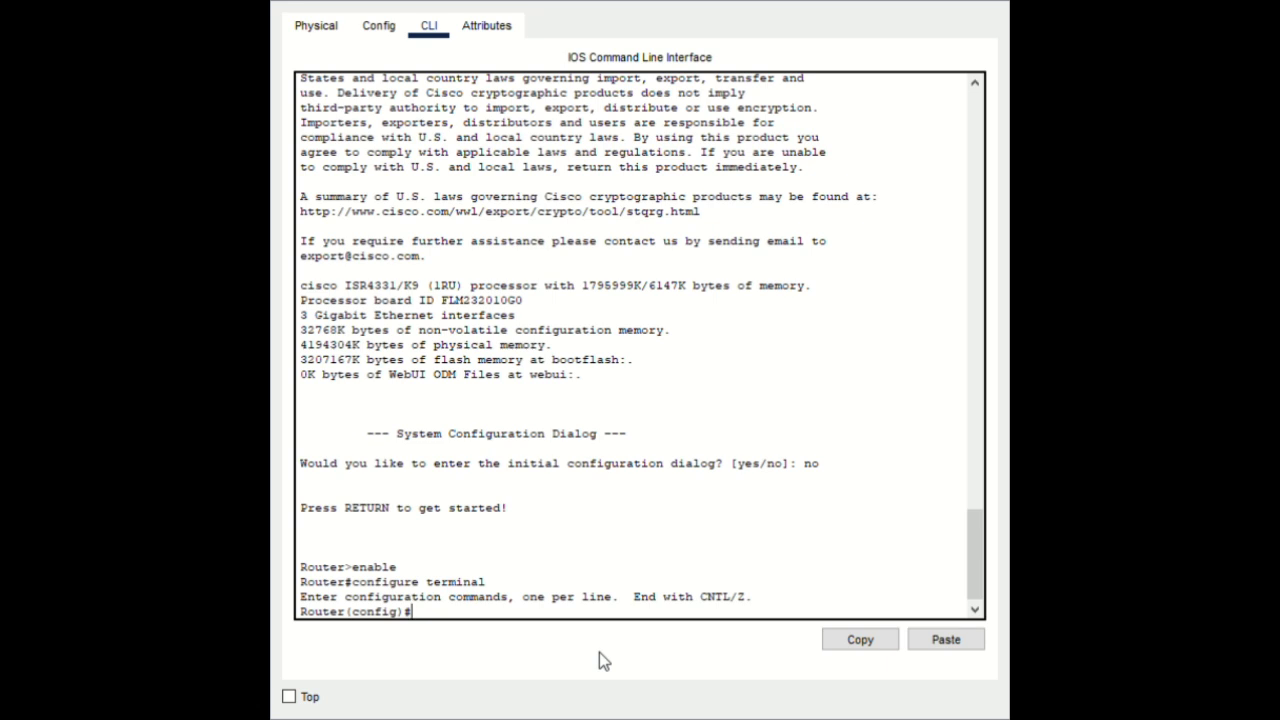
text(hostname R1)
key(Return)
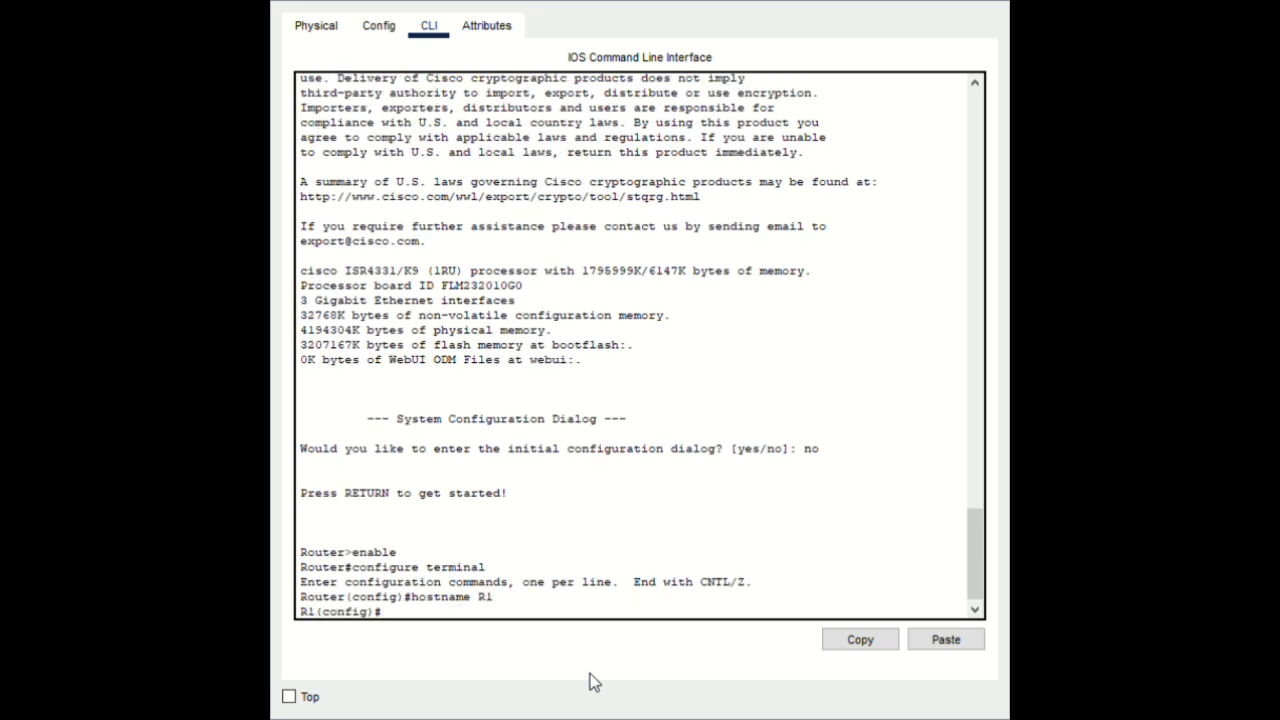
Disable IP domain lookup on R1 and set its enable secret
text(no i)
key(BackSpace)
key(BackSpace)
text(ip domain lookup)
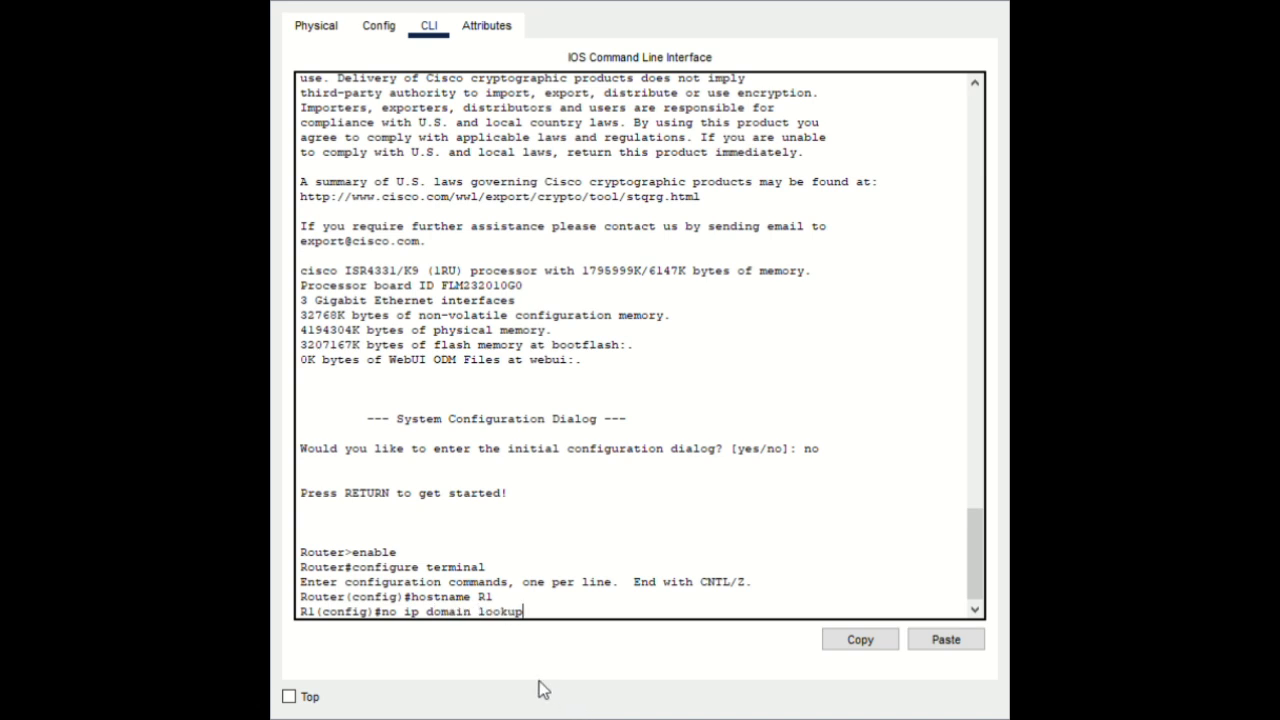
key(Return)
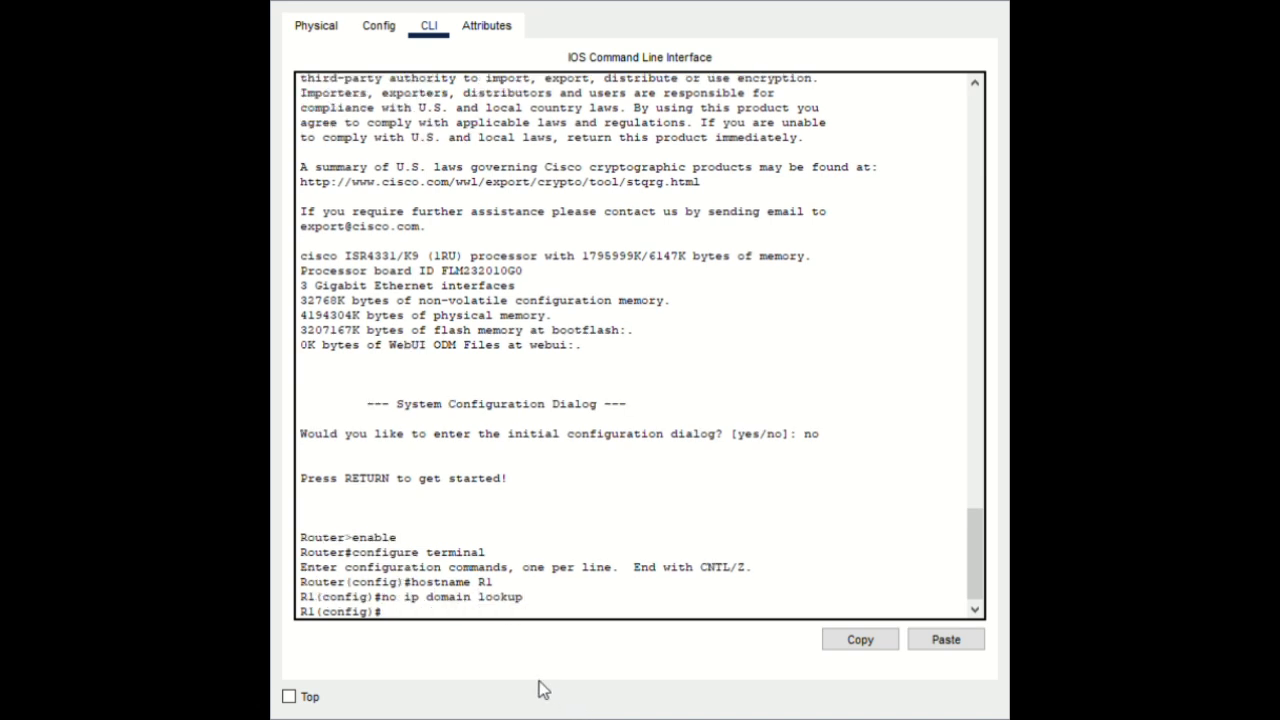
text(enable secret passwor)
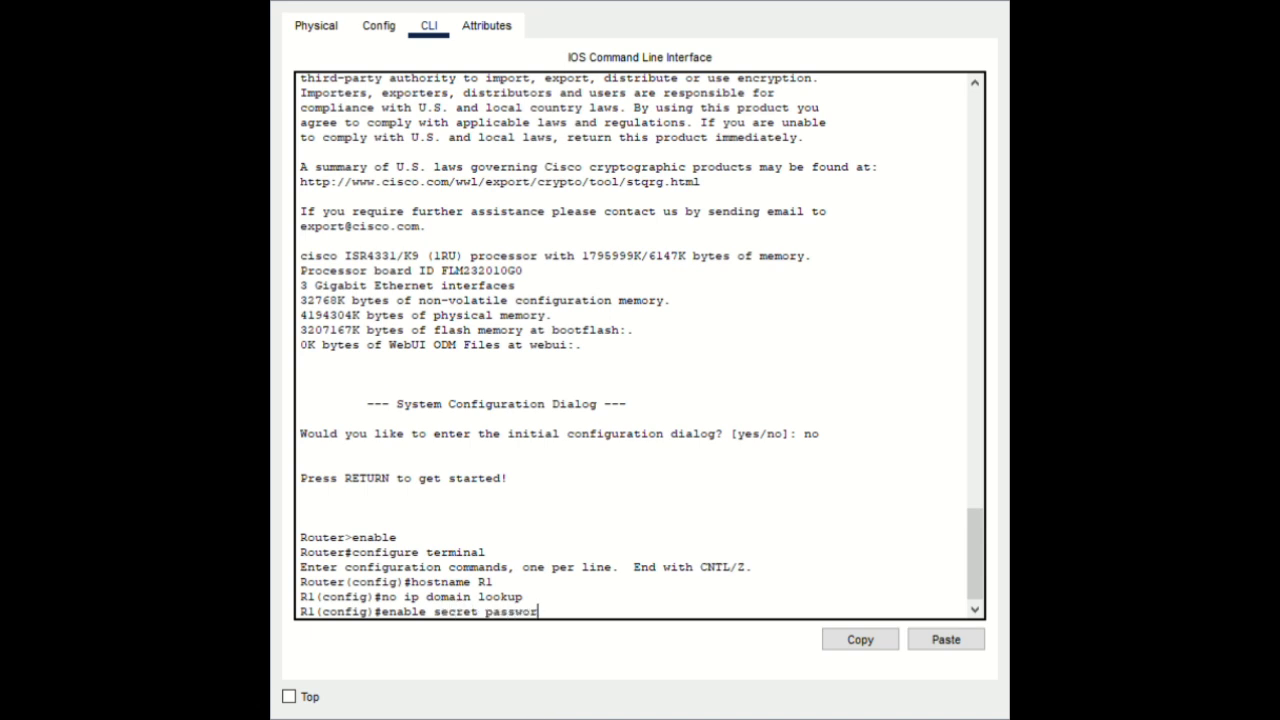
text(d)
key(Return)
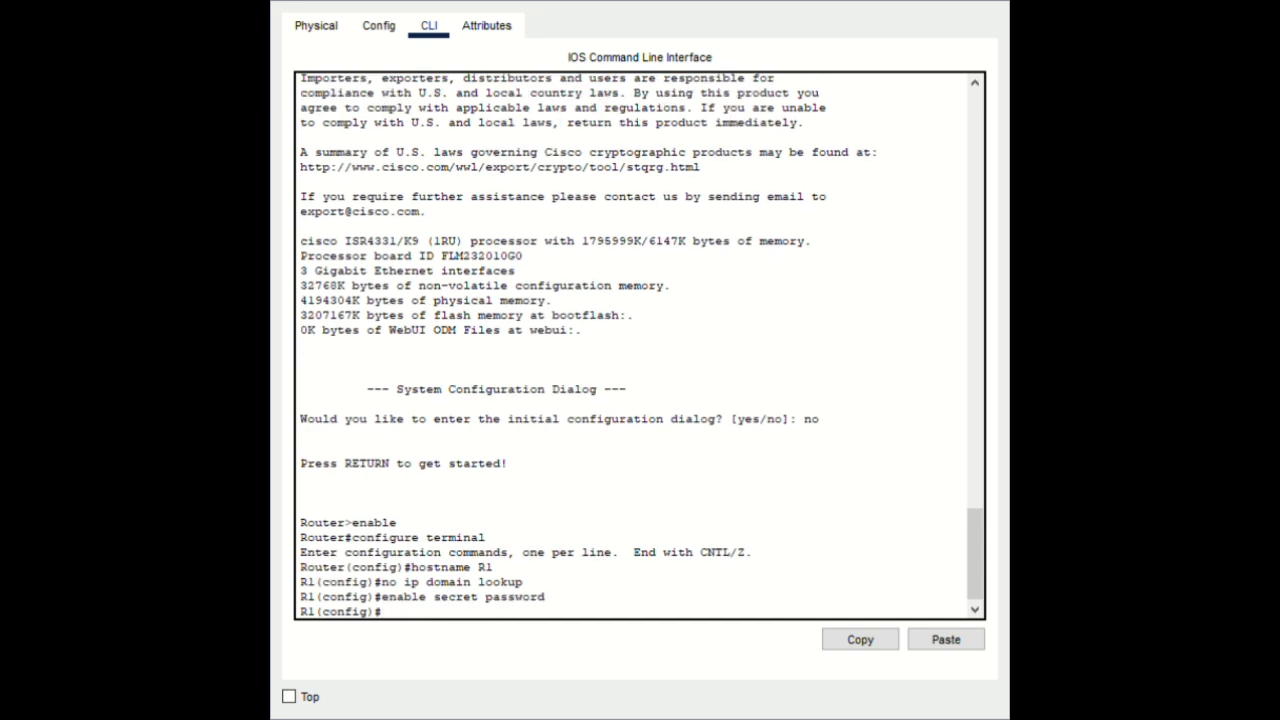
Give R1's line console 0 a password, enable login, and exit the line
text(par)
text(s)
text(swor)
text(d cisco)
key(Return)
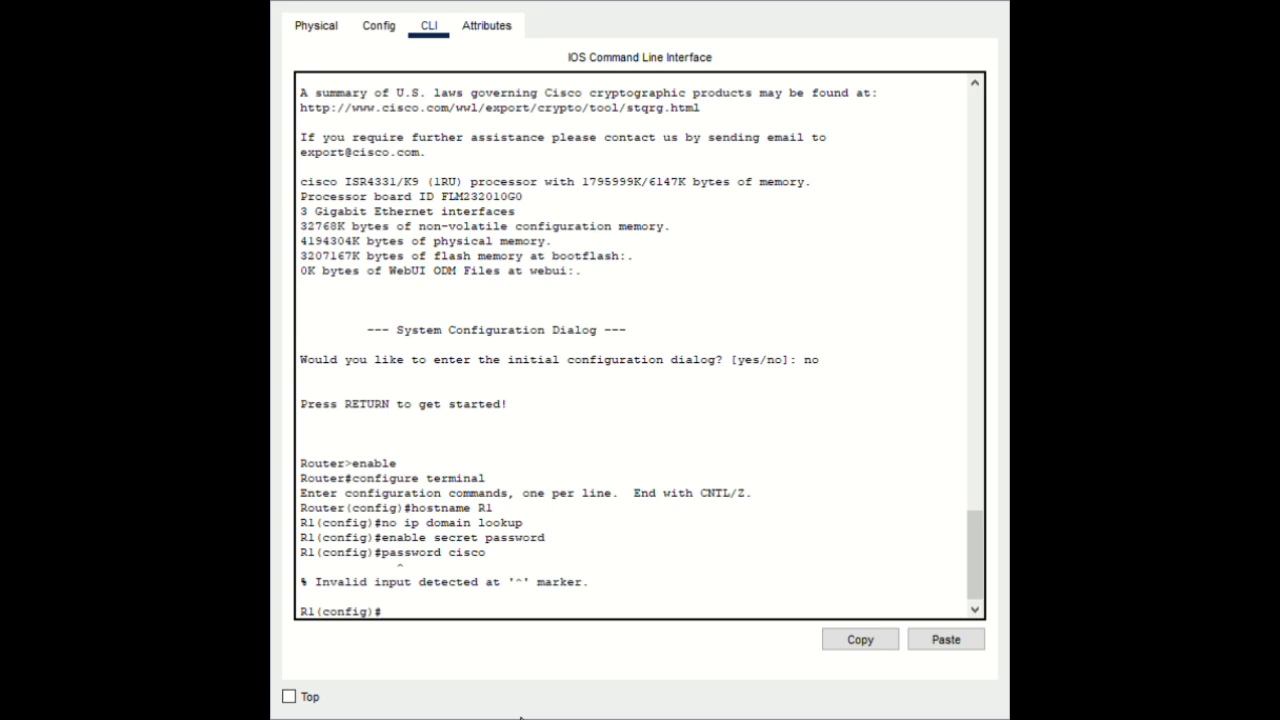
text(line console 0)
key(Return)
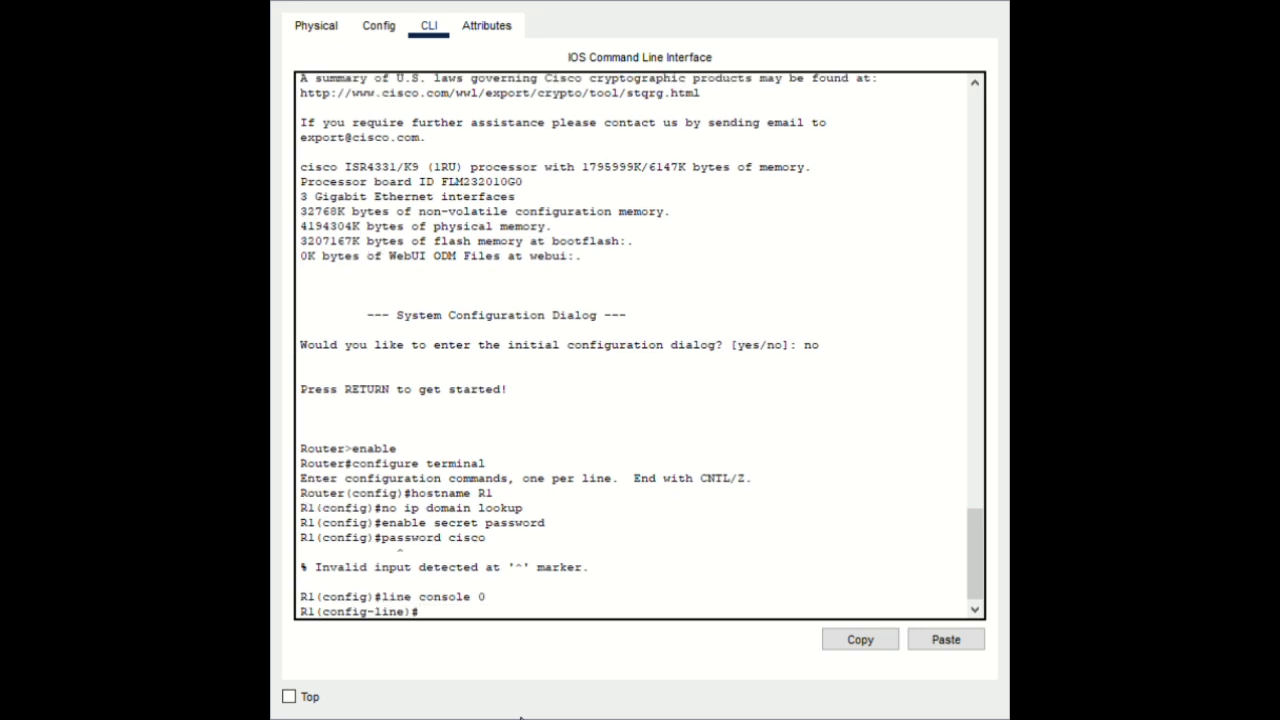
text(password cisco)
key(Return)
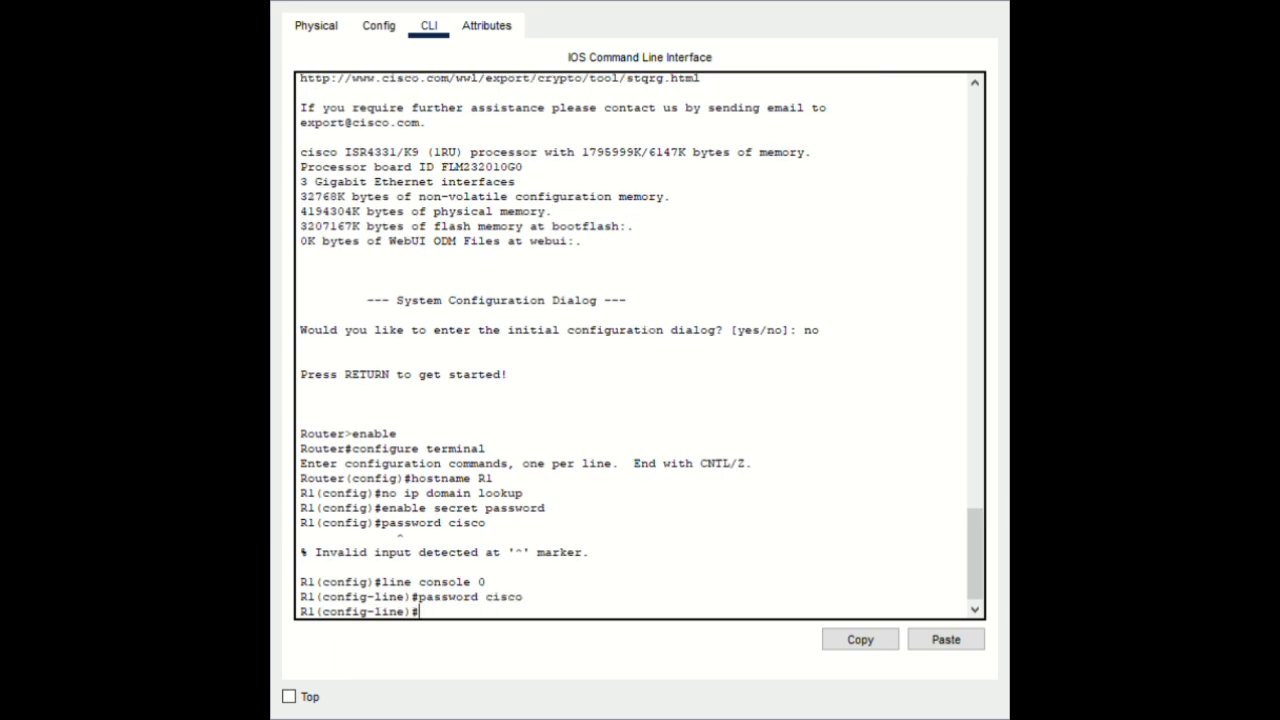
text(login)
key(Return)
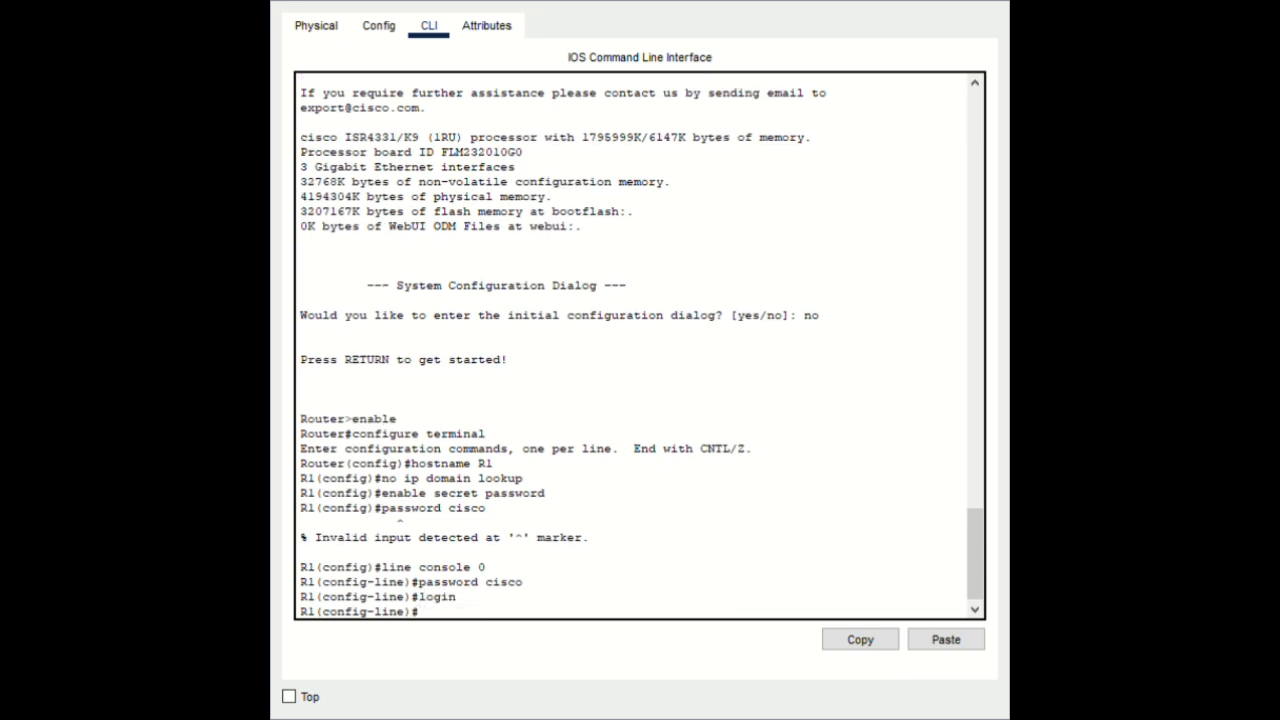
text(exit)
key(Return)
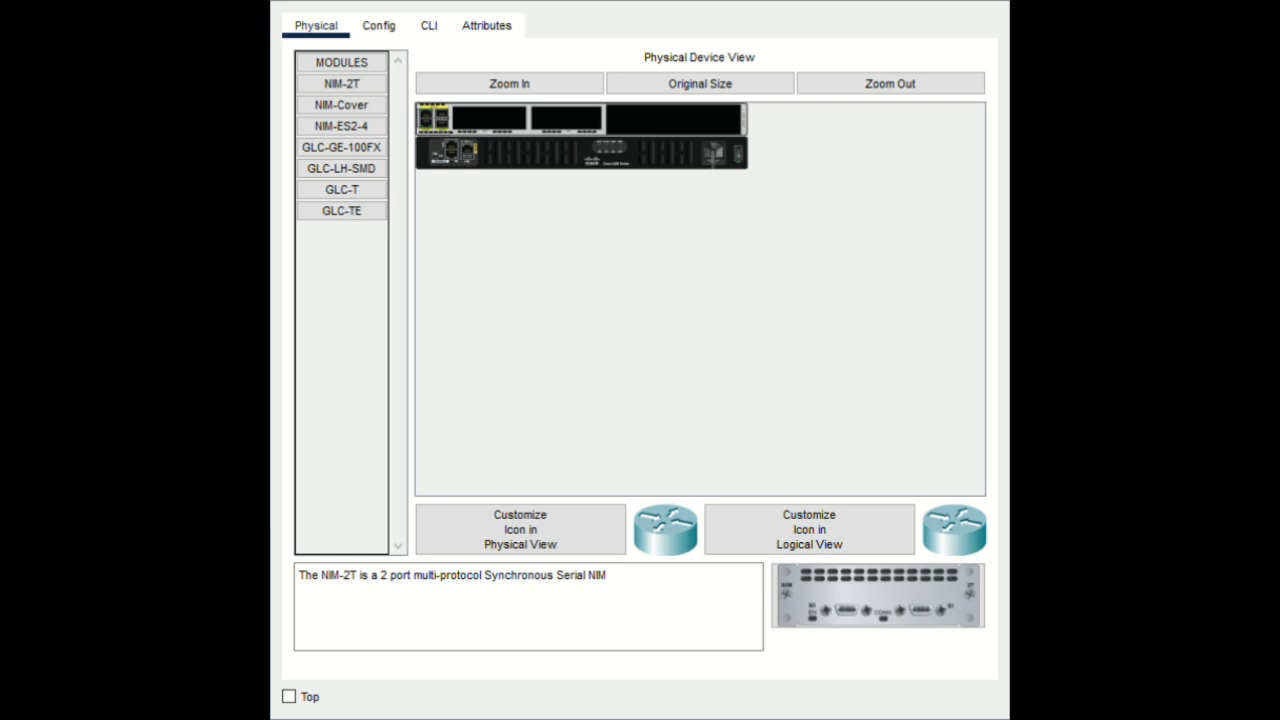
In the second router's CLI, decline the initial setup dialog and enter global configuration mode
click(434, 30)
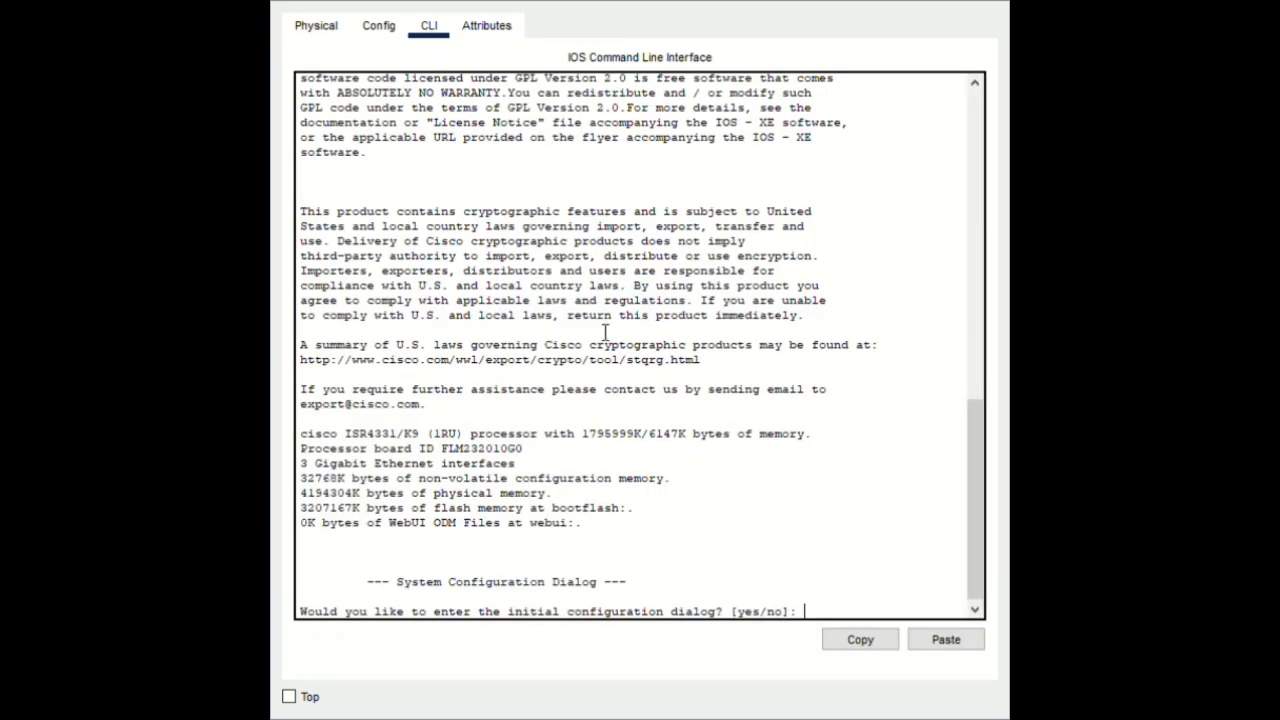
text(no)
key(Return)
key(Return)
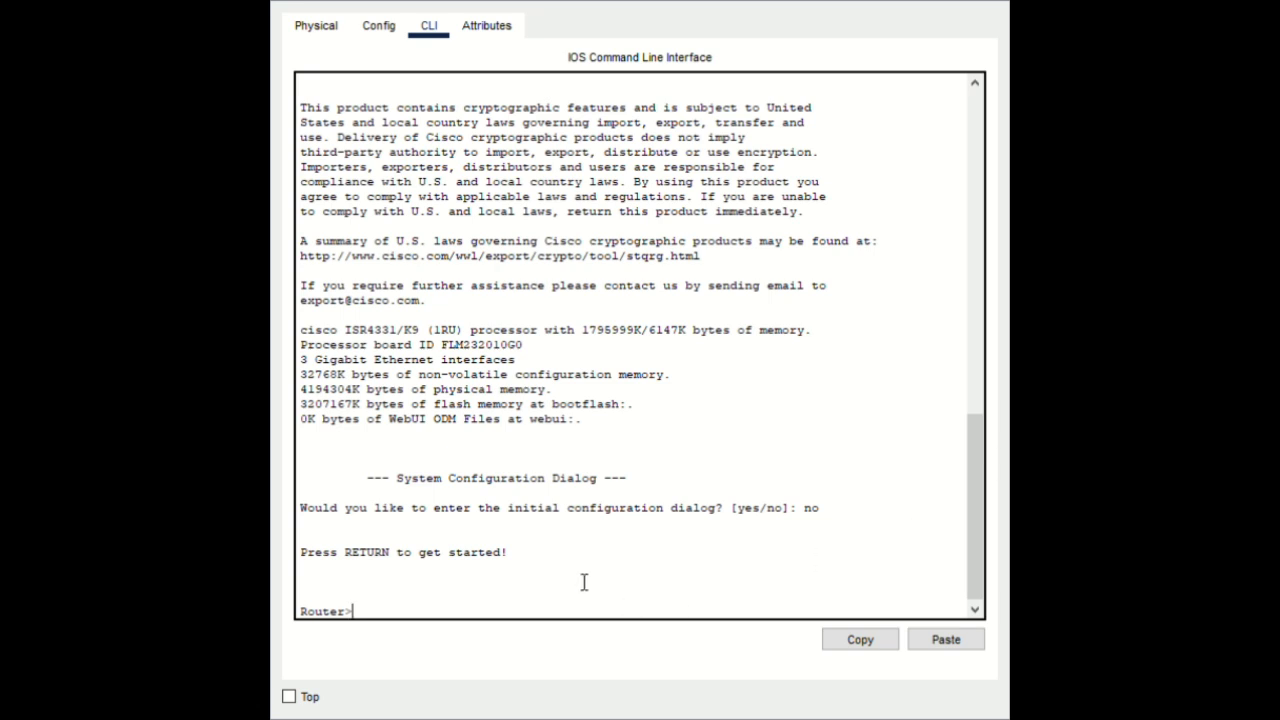
text(enable)
key(Return)
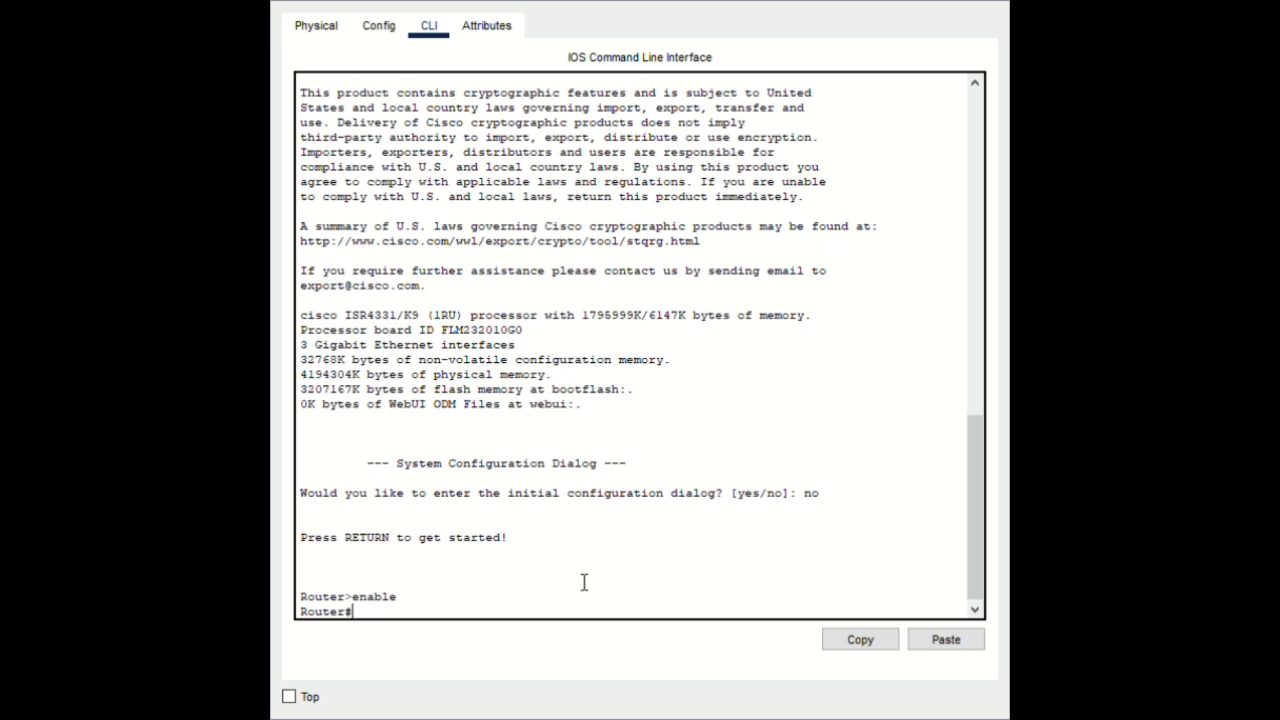
text(configure terminal)
key(Return)
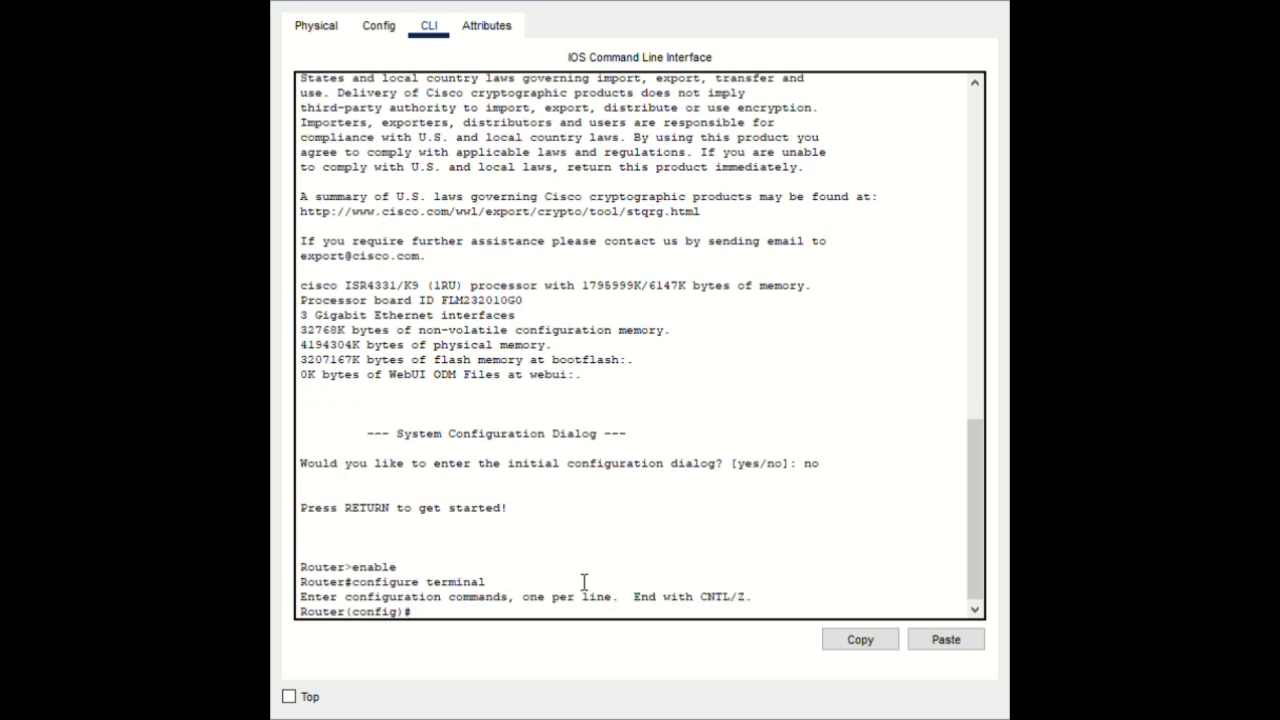
Set hostname R2, disable IP domain lookup, and set R2's enable secret
text(hostname R2)
key(Return)
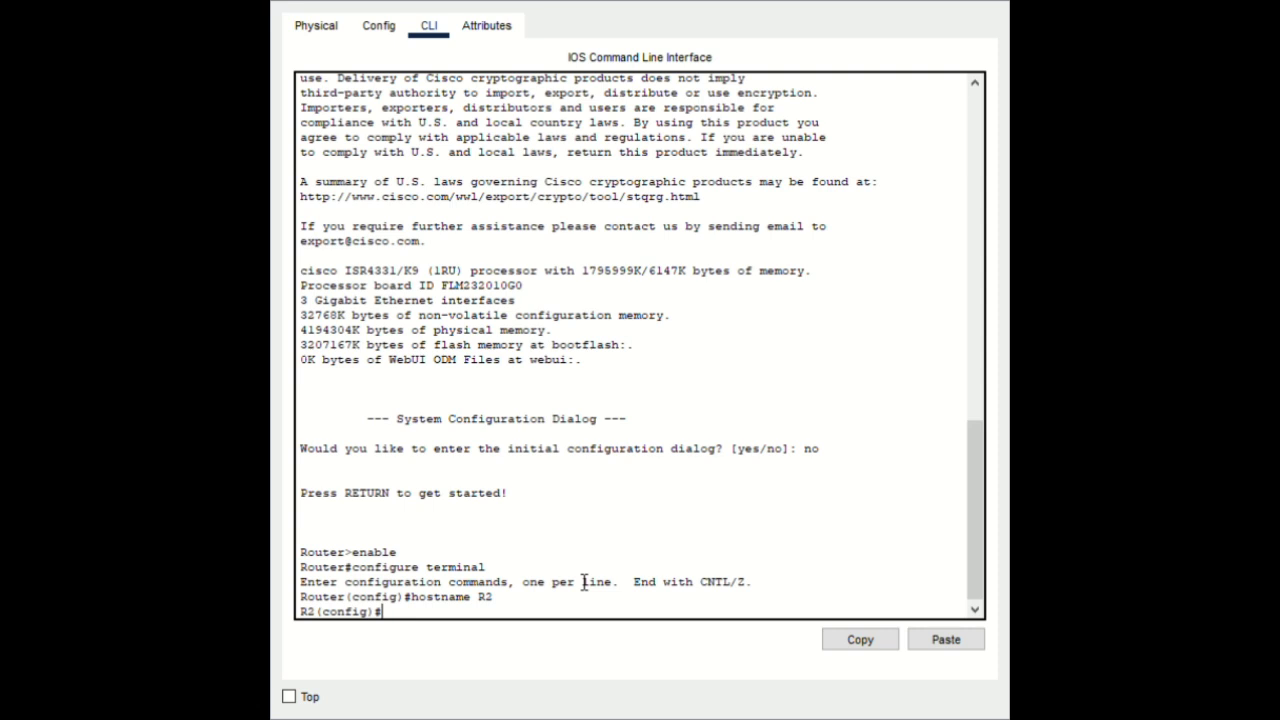
text(no ip domain lookup)
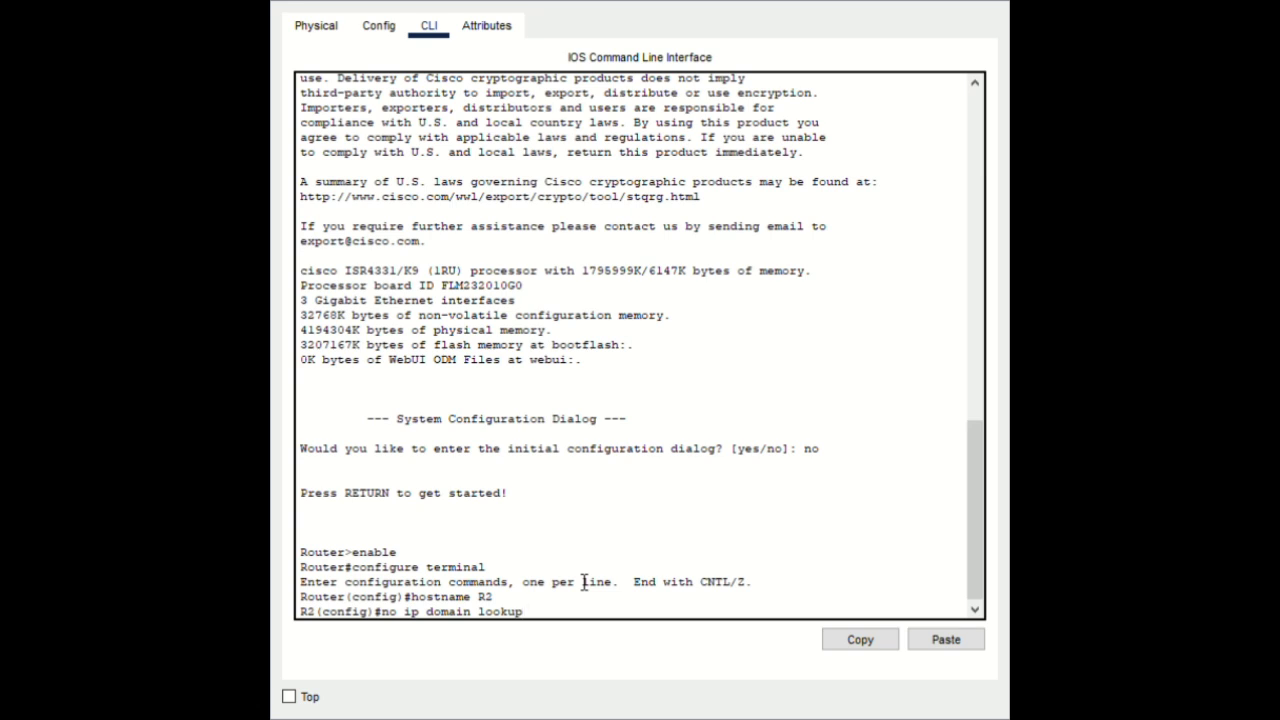
key(Return)
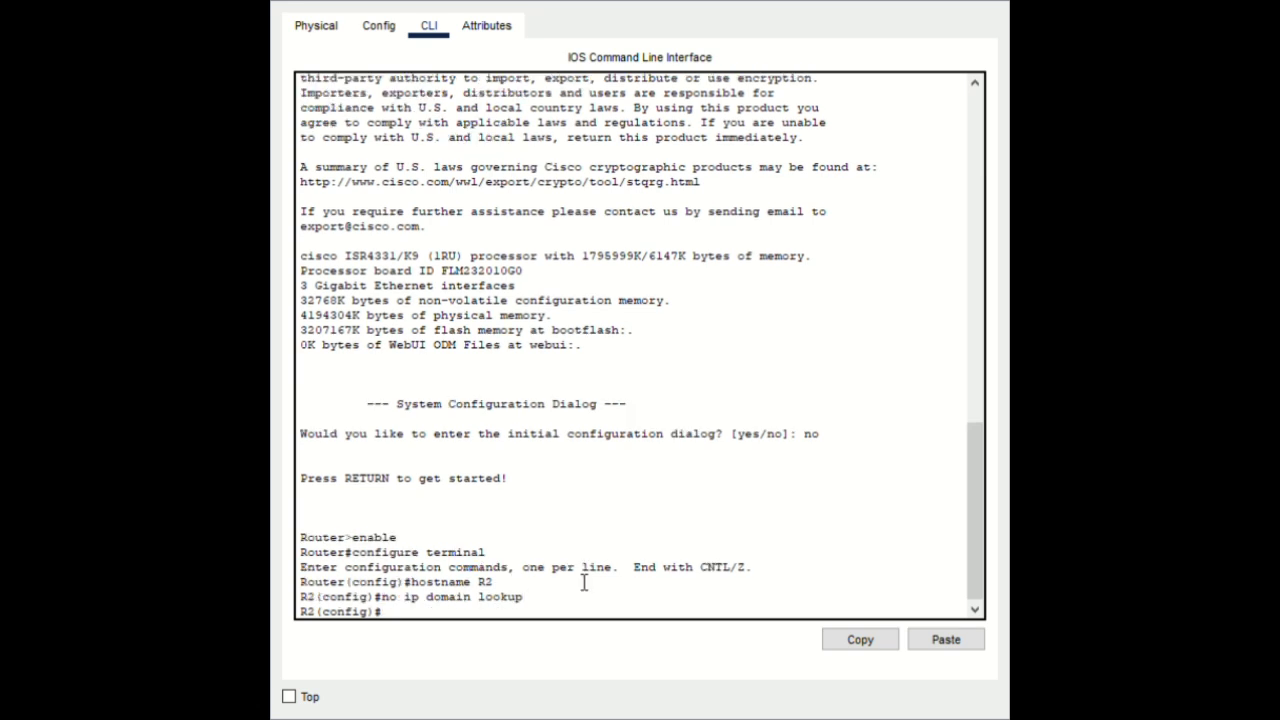
text(enable secret passwort)
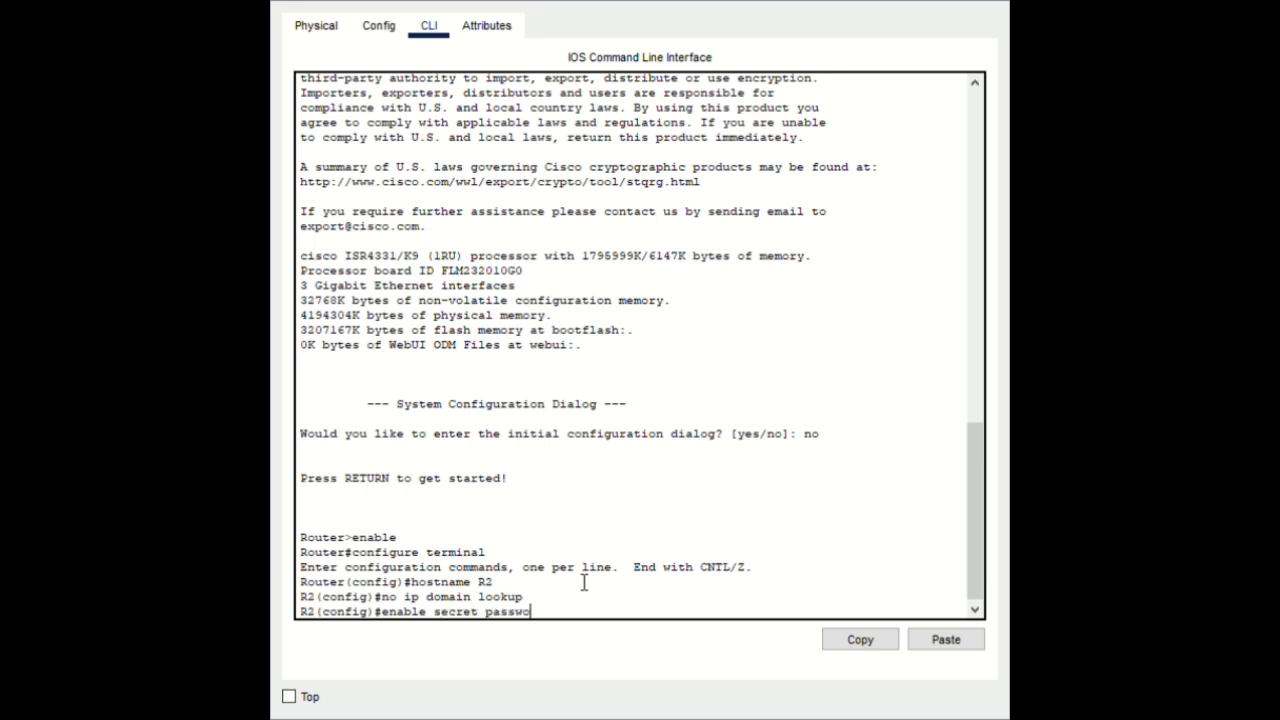
key(Return)
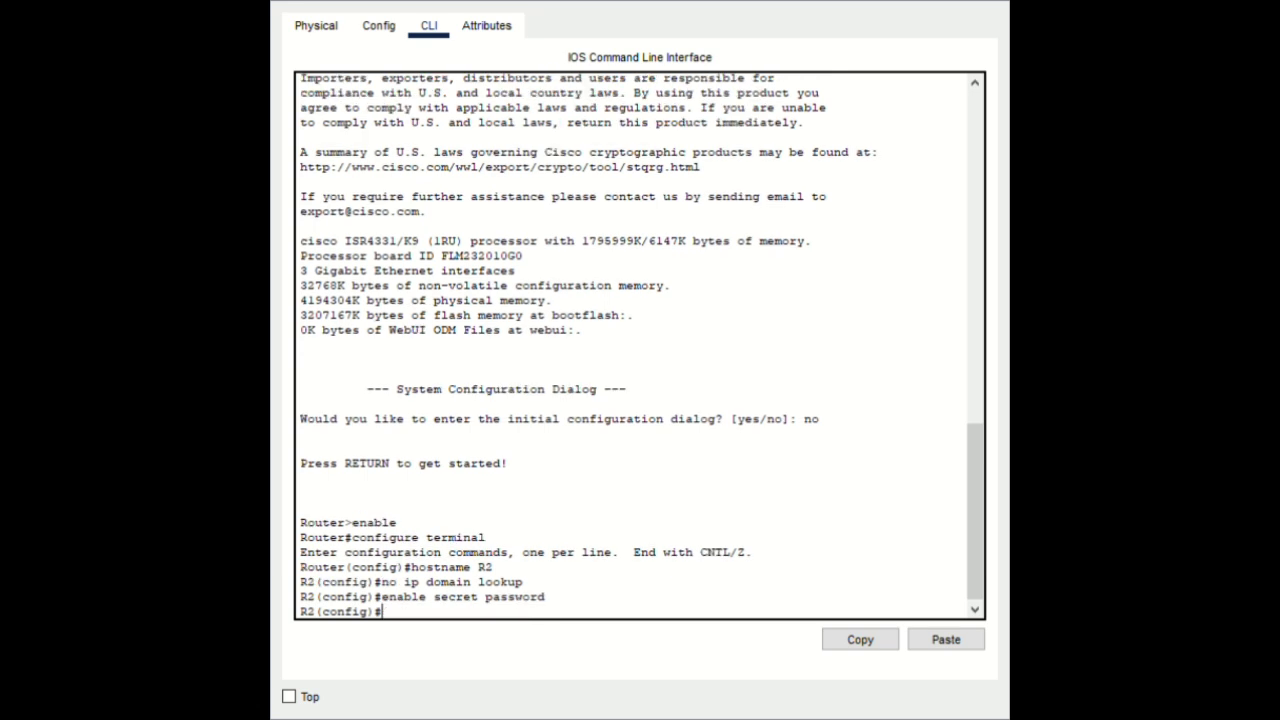
Give R2's line console 0 a password, enable login, and exit the line
text(line)
text(console 0)
key(Return)
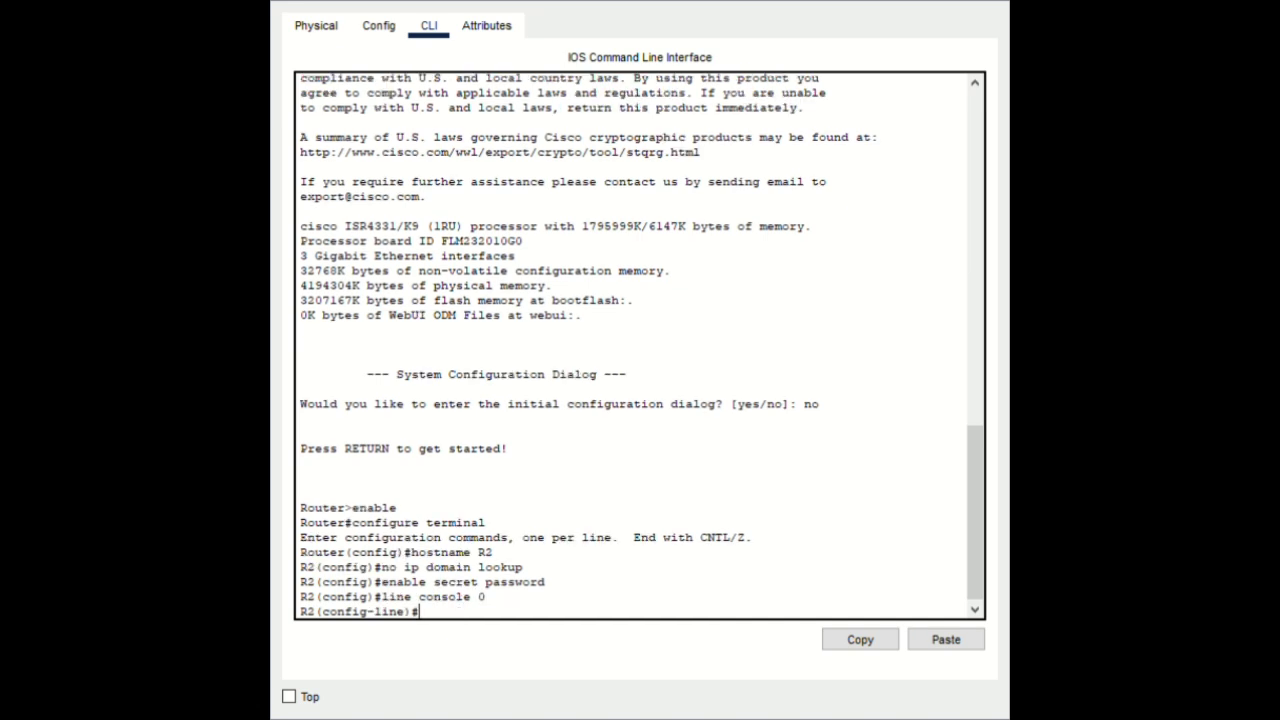
text(pasword)
key(Left)
key(Left)
key(Left)
key(Left)
text(sword cisco)
key(Return)
text(login)
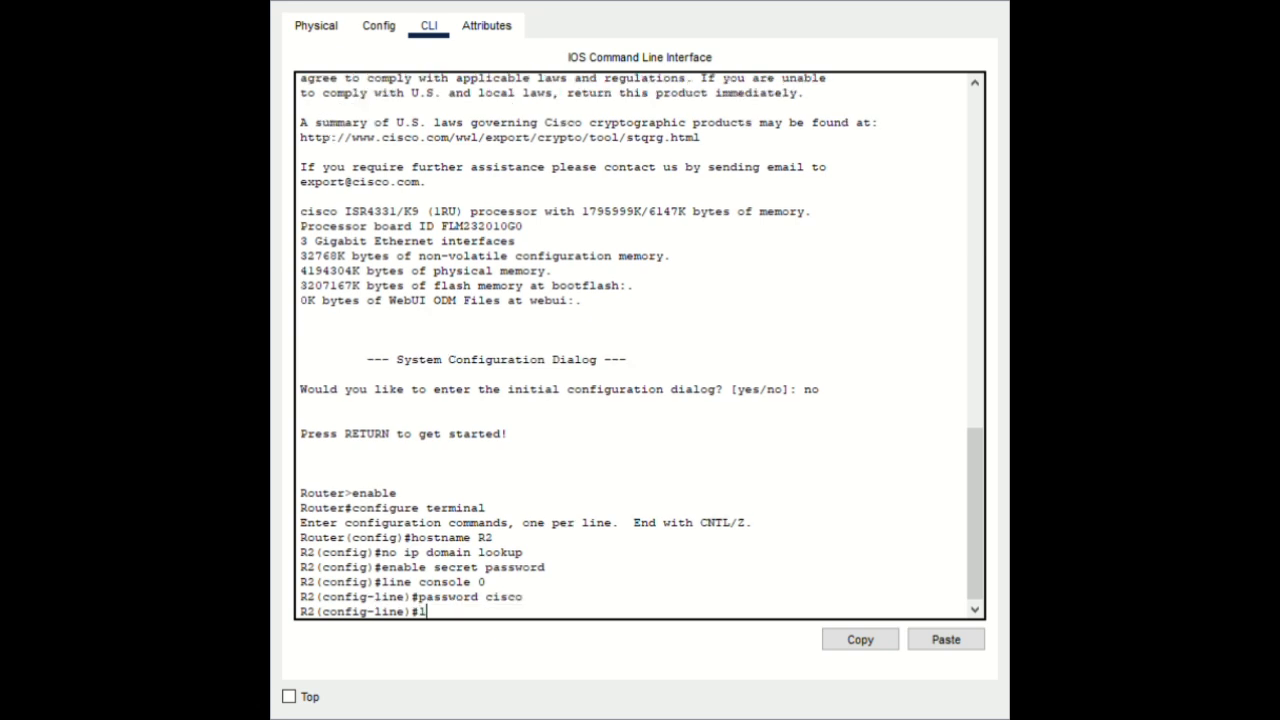
key(Return)
text(ec)
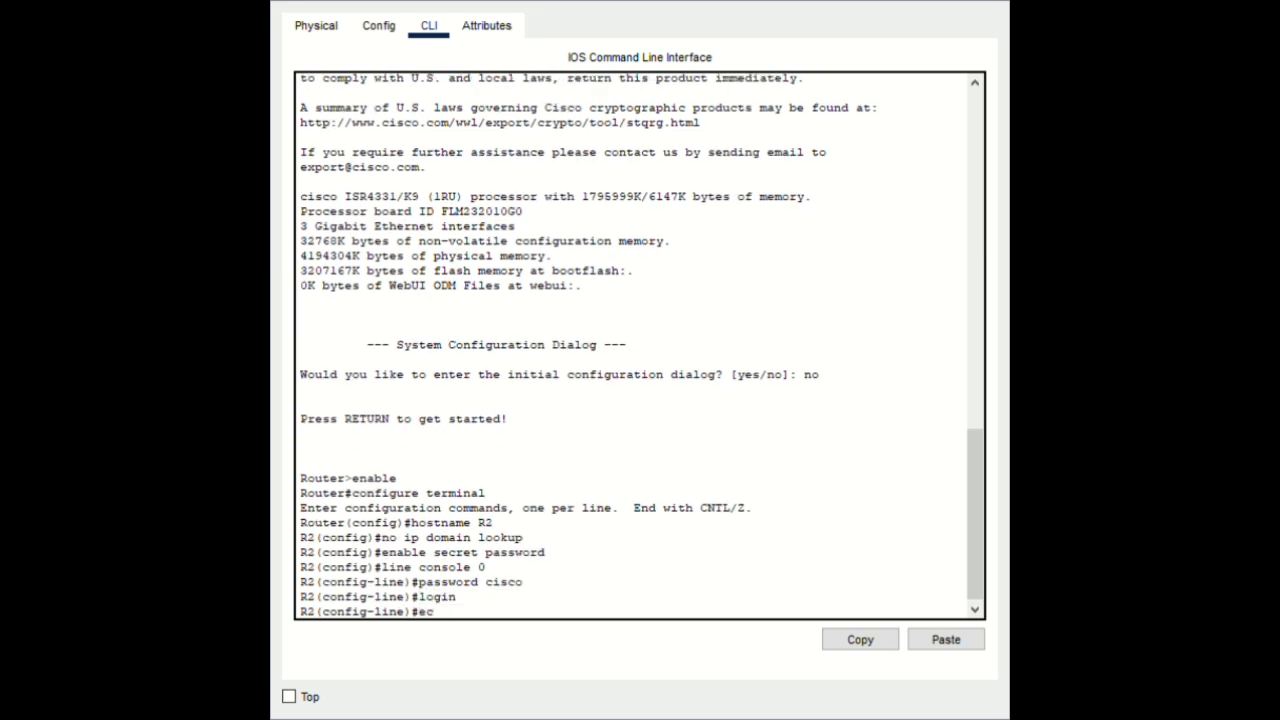
key(BackSpace)
text(xit)
key(Return)
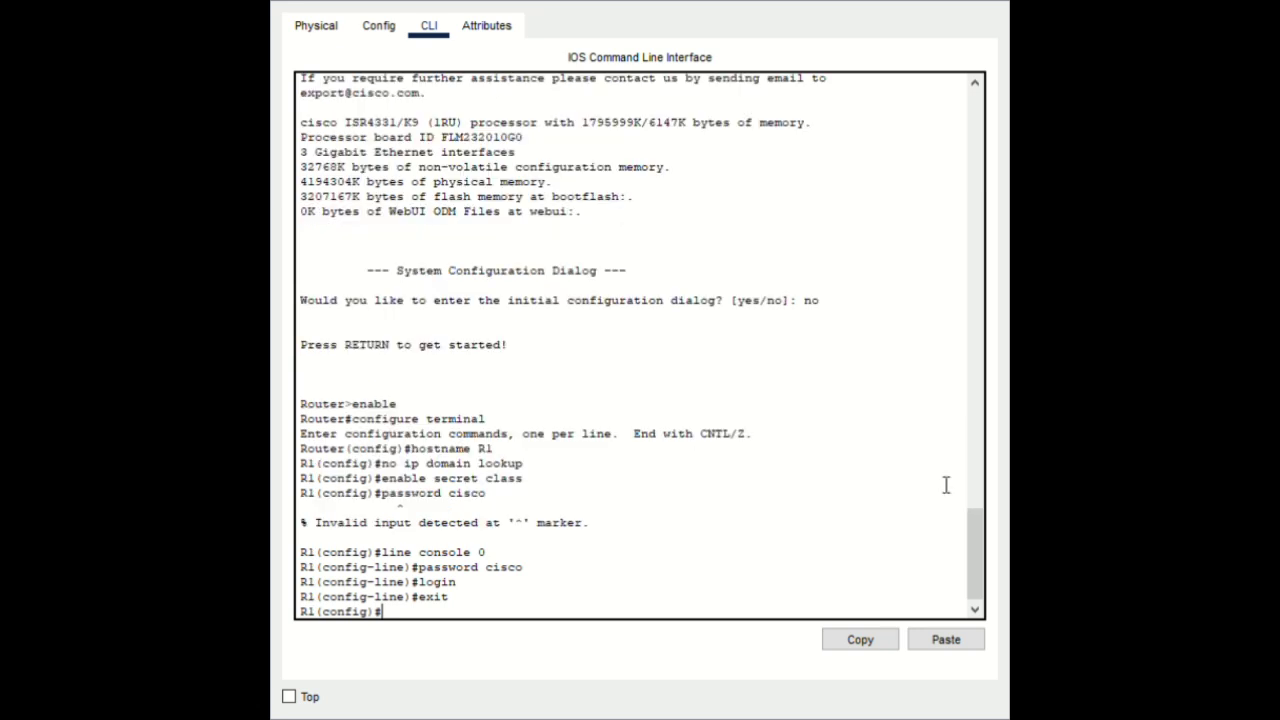
On R1, set a password on line vty 0 15, enable login, and exit
text(line vty 0 15)
key(Return)
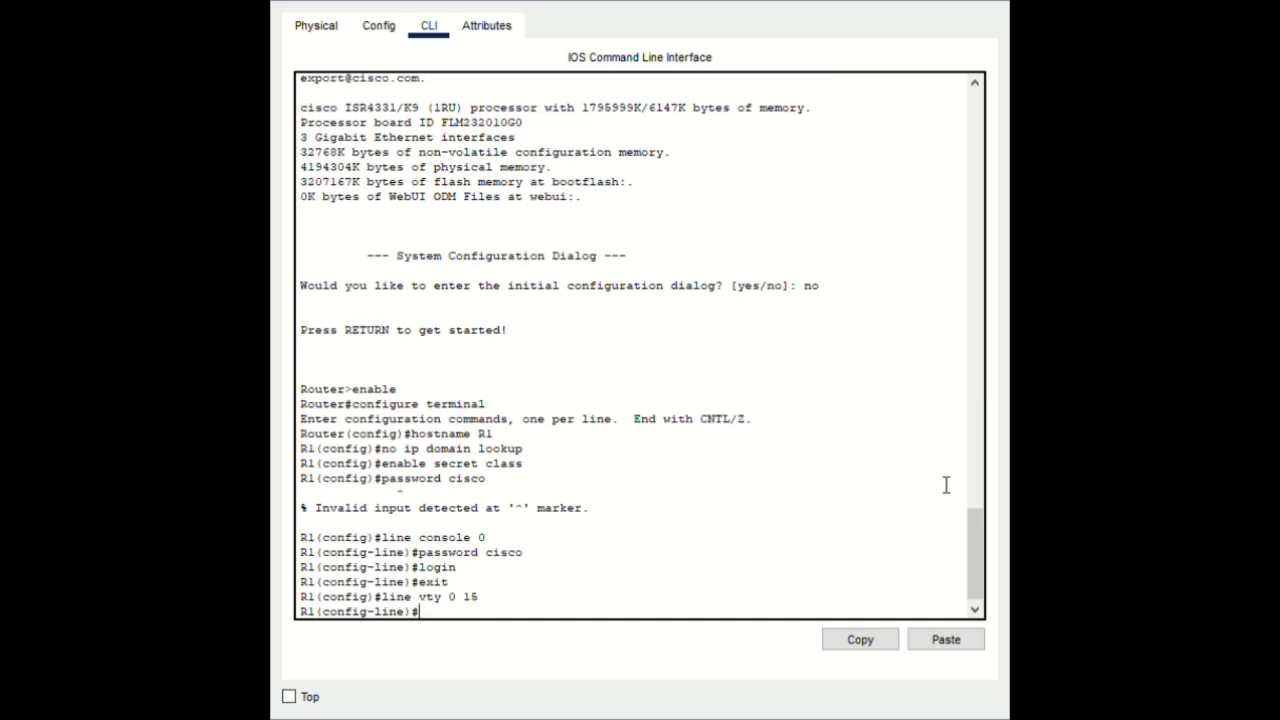
text(password cisco)
key(Return)
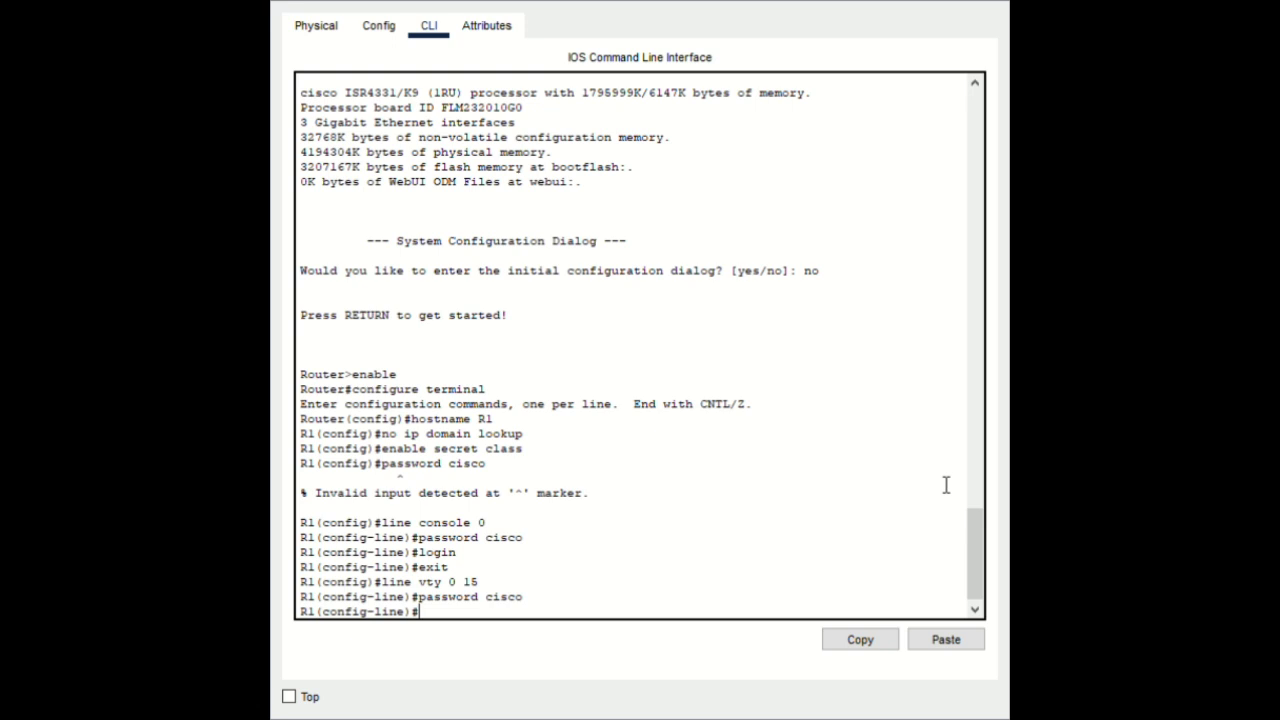
text(login)
key(Return)
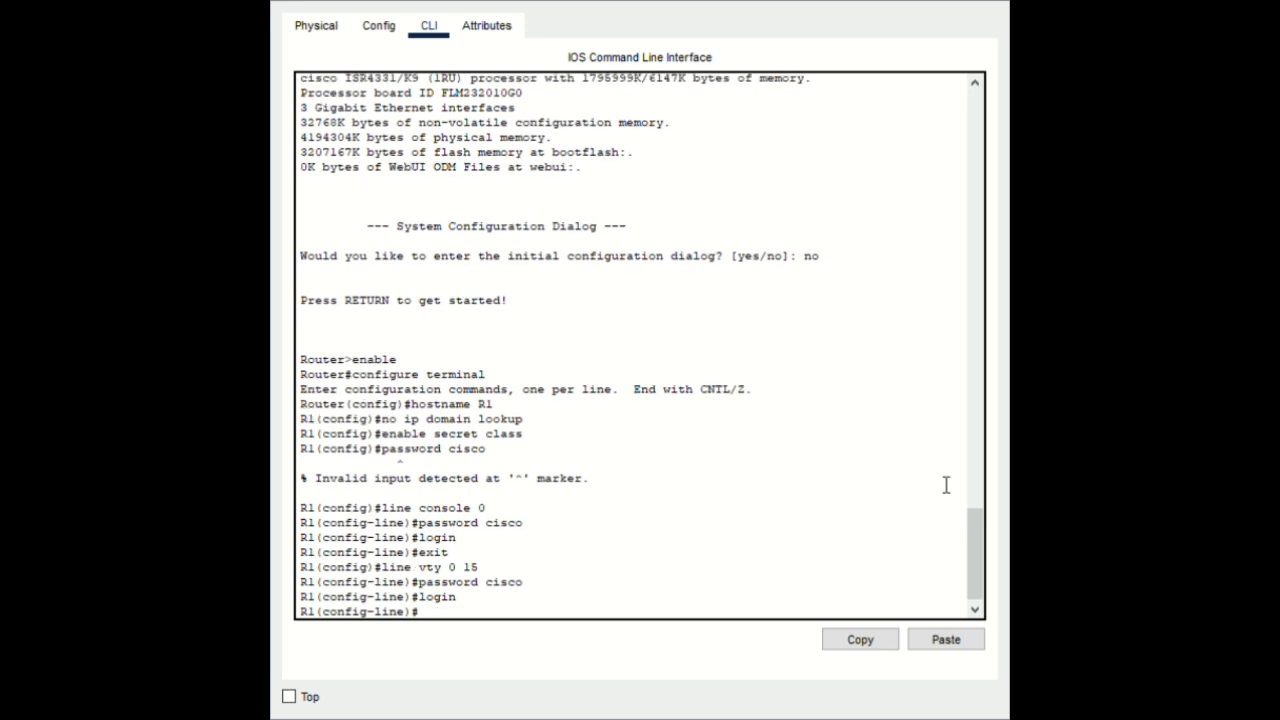
text(exir)
key(Return)
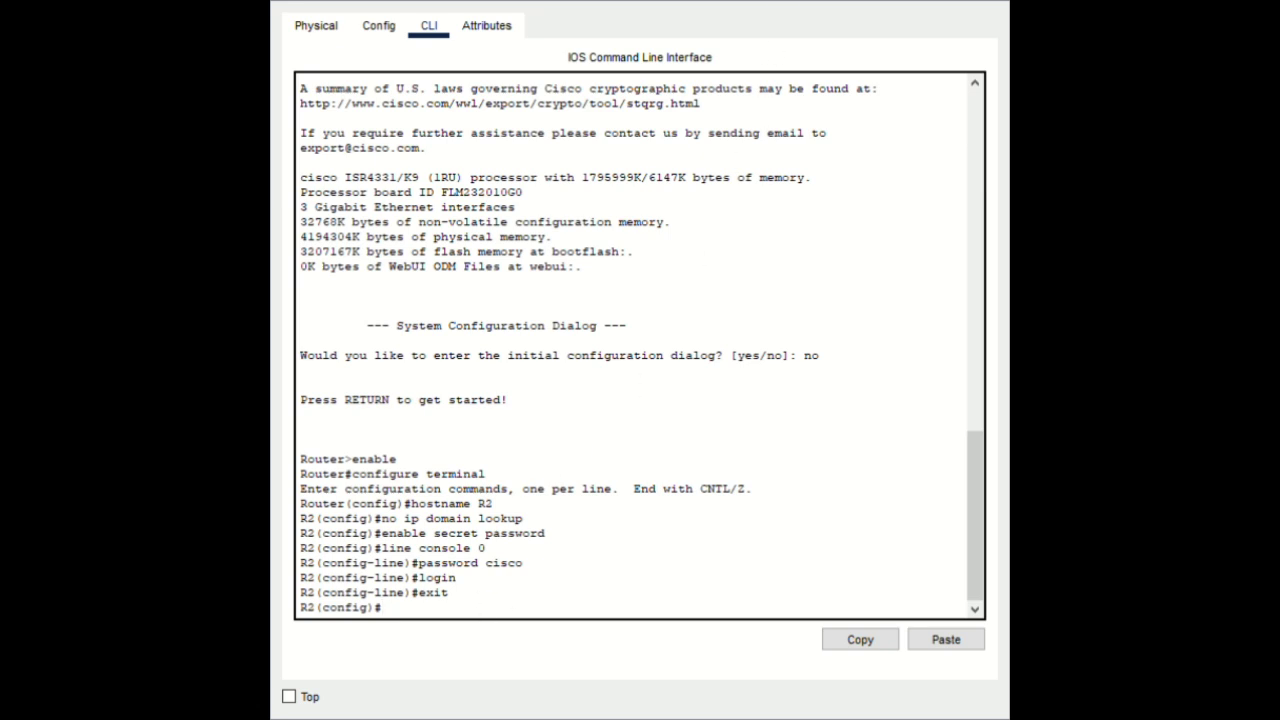
On R2, set a password on line vty 0 15, enable login, and exit
text(v)
key(BackSpace)
text(line vty 0 15)
key(Return)
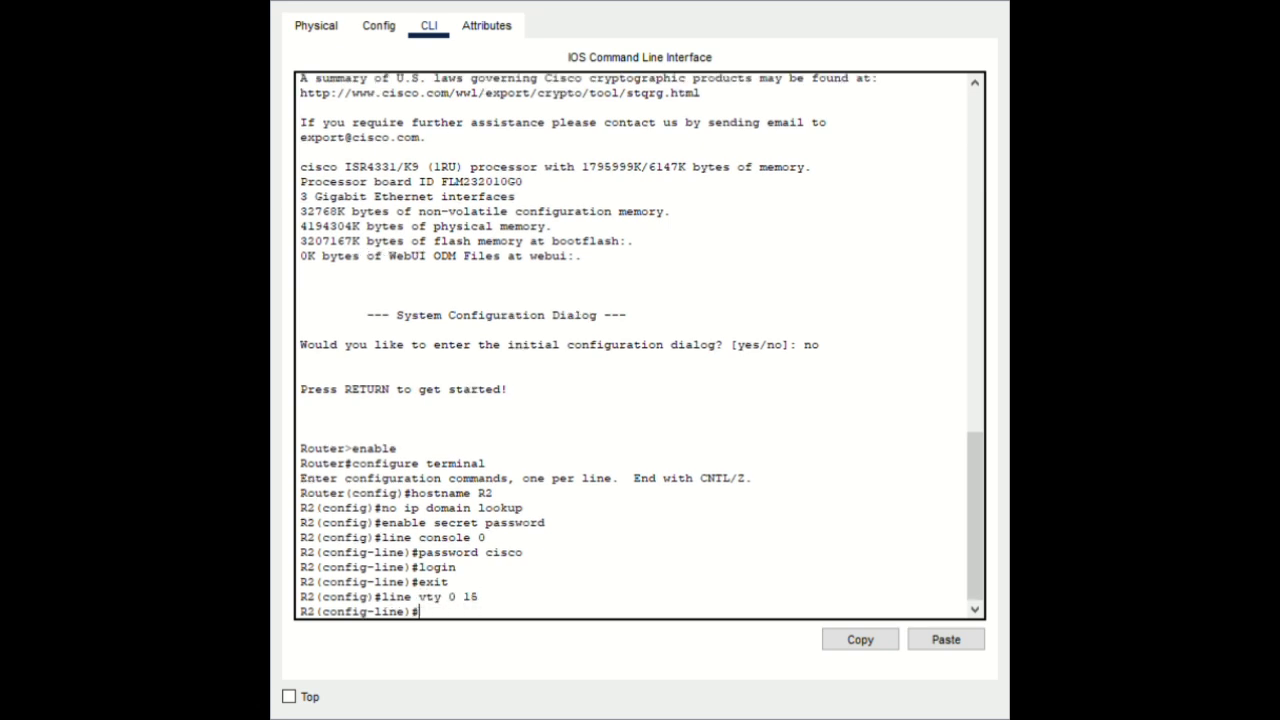
text(password cisco)
key(Return)
text(login)
key(Return)
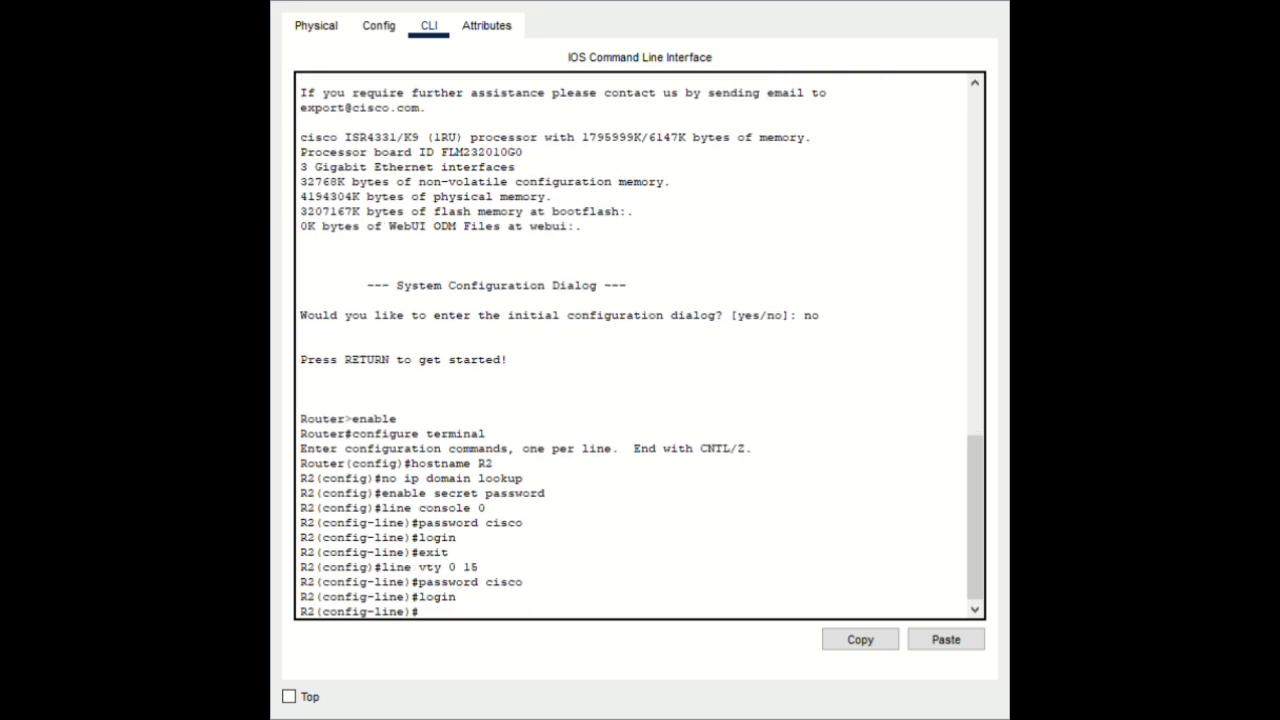
text(exit)
key(Return)
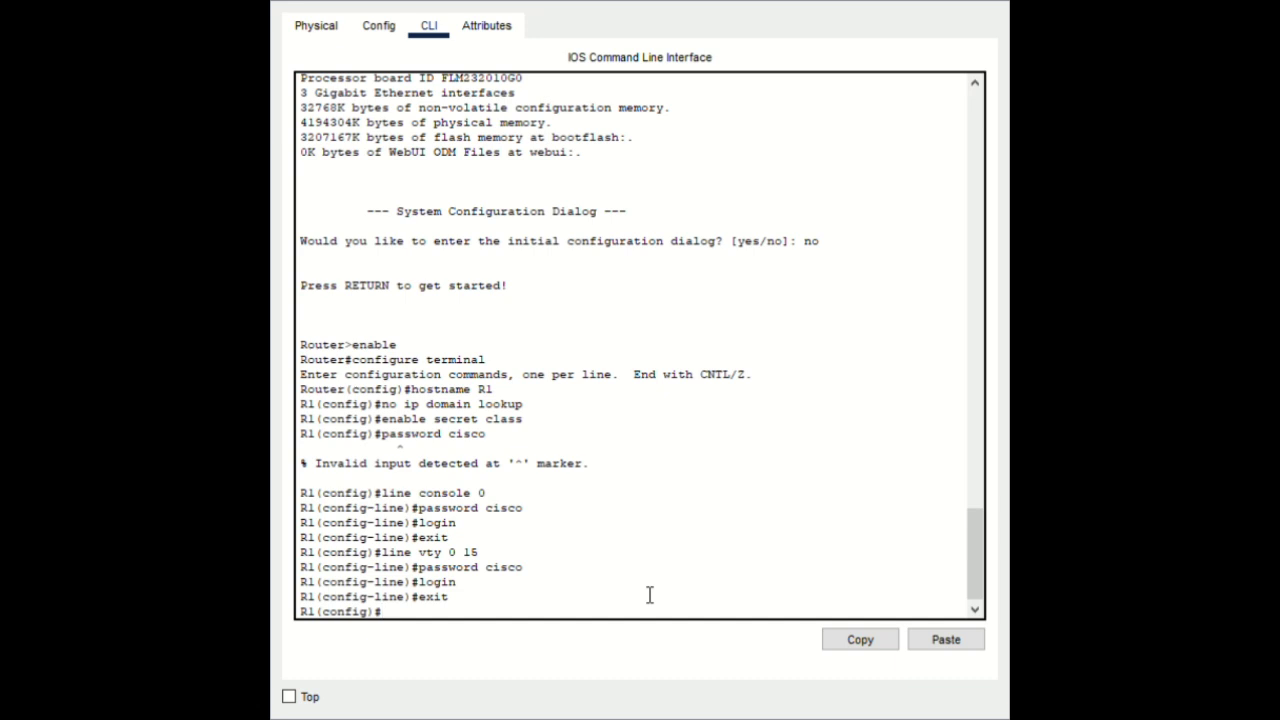
Run service password-encryption on R1 and begin the banner motd command
text(s)
key(BackSpace)
text(service password-enc)
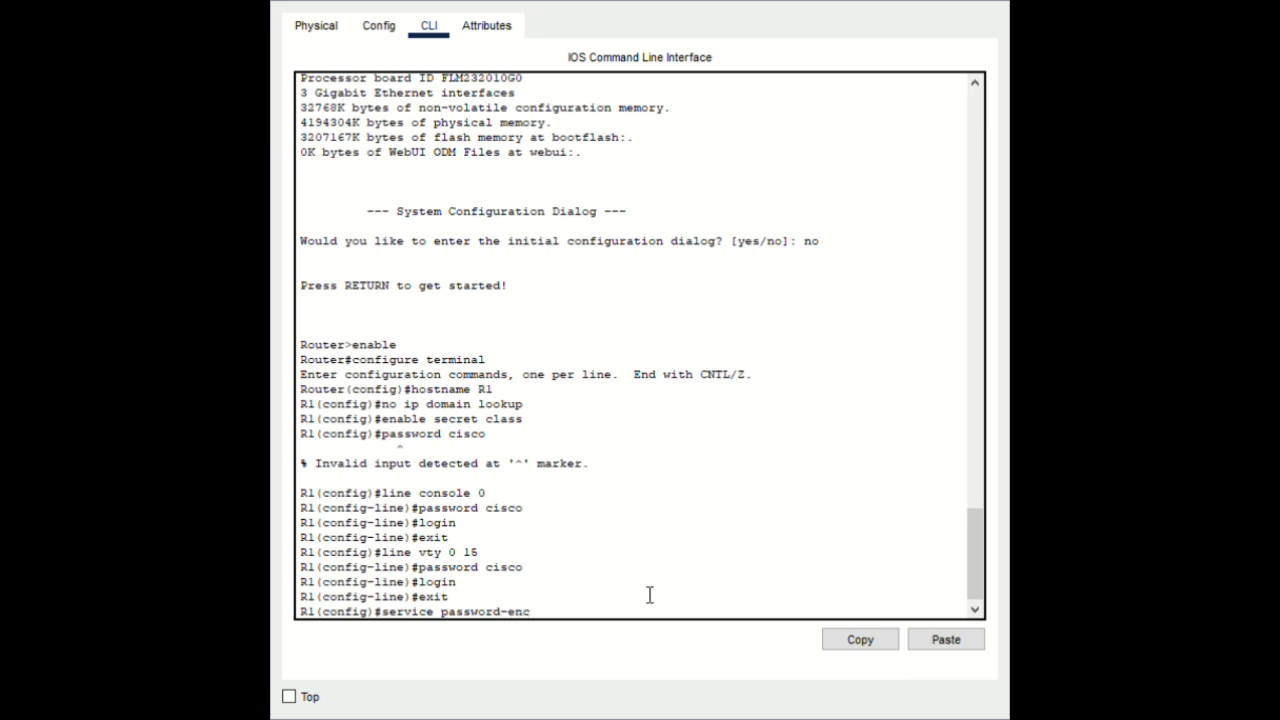
text(ryption)
key(Return)
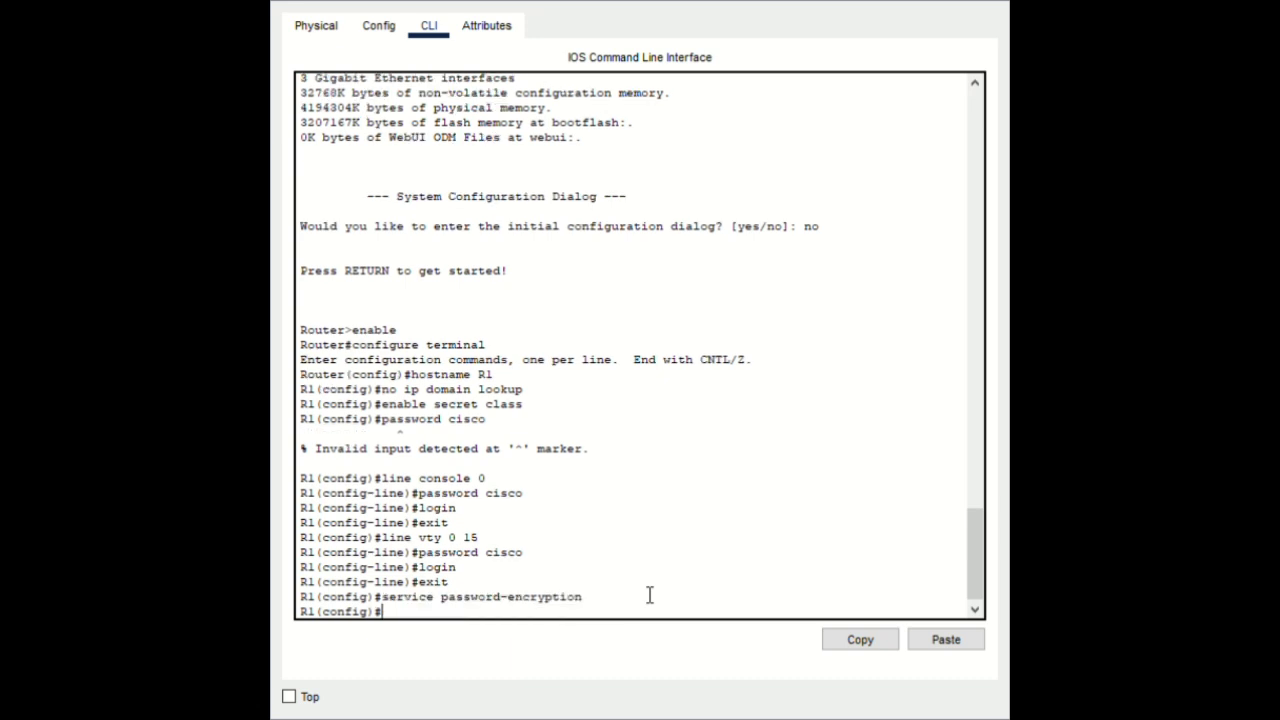
text(banner motd)
Complete R1's banner motd as '#Authorized access only#' and submit it
click(952, 646)
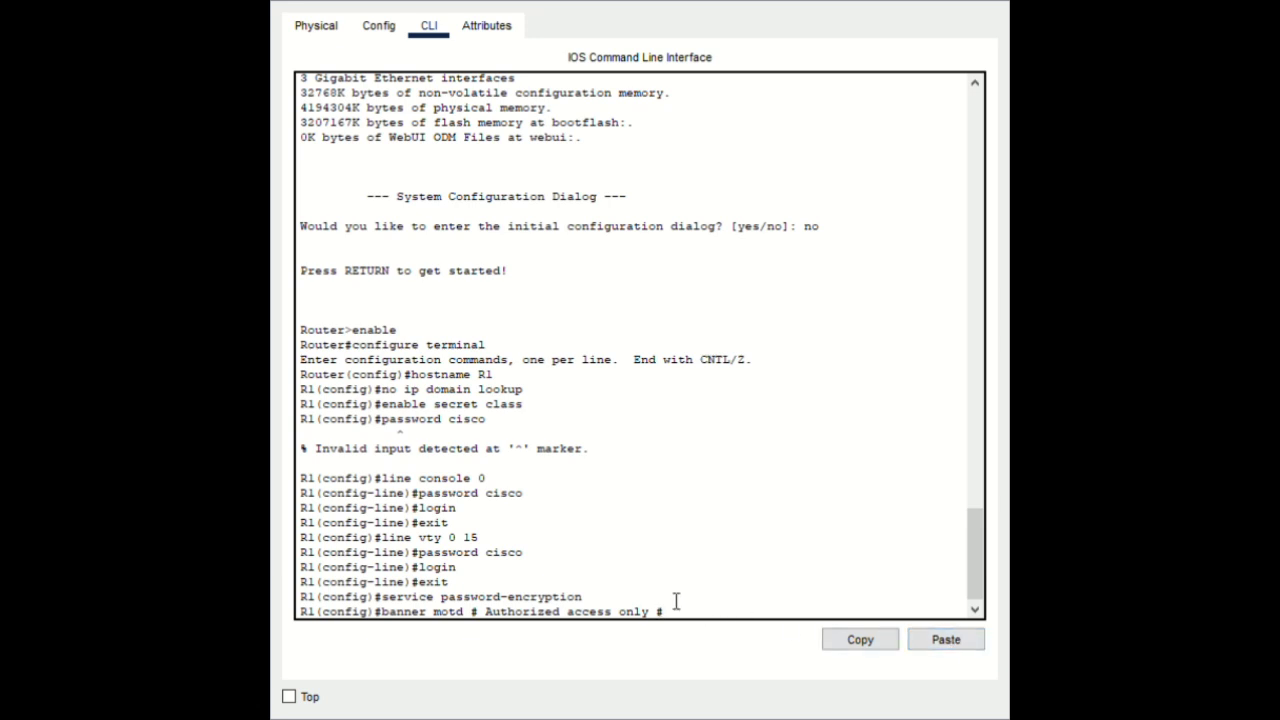
key(BackSpace)
key(BackSpace)
text(#)
key(Left)
key(Left)
key(Left)
key(Left)
key(Left)
key(Left)
key(Left)
key(Left)
key(Left)
key(Left)
key(Left)
key(Left)
key(Left)
key(Left)
key(Left)
key(Left)
key(Left)
key(BackSpace)
key(Right)
key(Right)
key(Right)
key(Right)
key(Right)
key(Right)
key(Right)
key(Right)
key(Right)
key(Right)
key(Right)
key(Right)
key(Right)
key(Right)
key(Right)
key(Right)
key(Right)
key(Right)
key(Right)
key(Right)
key(Right)
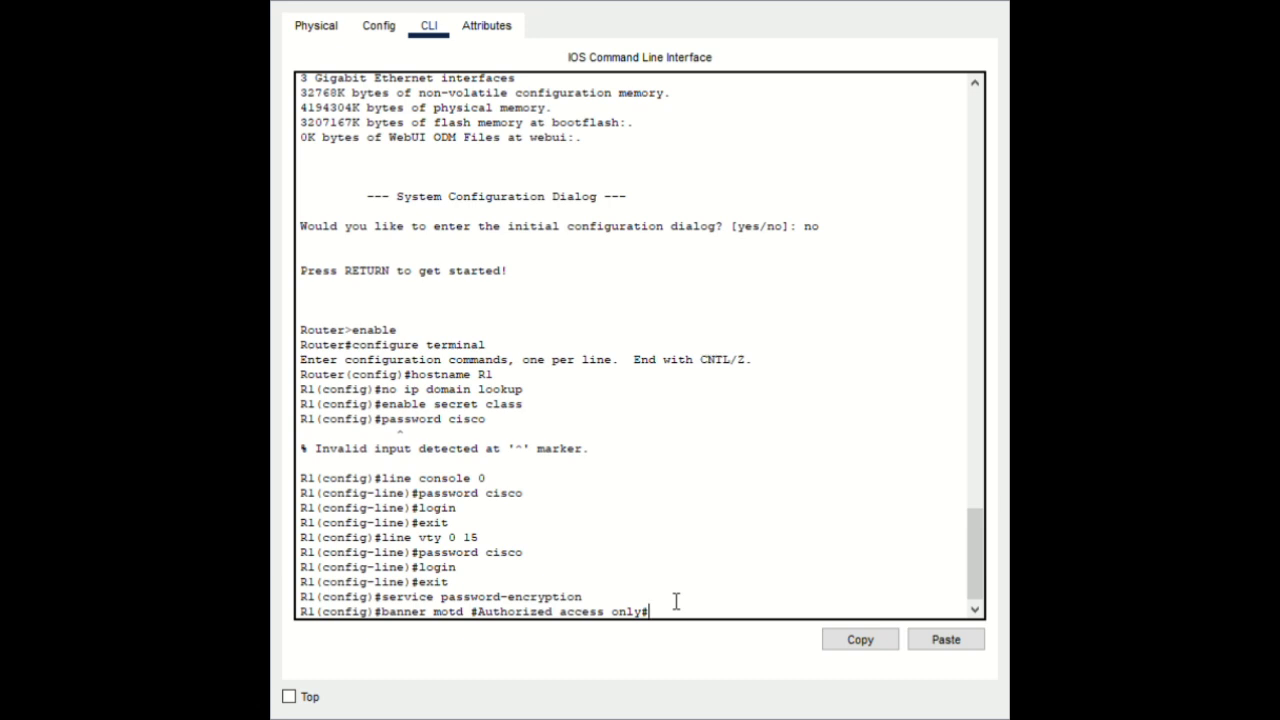
key(Return)
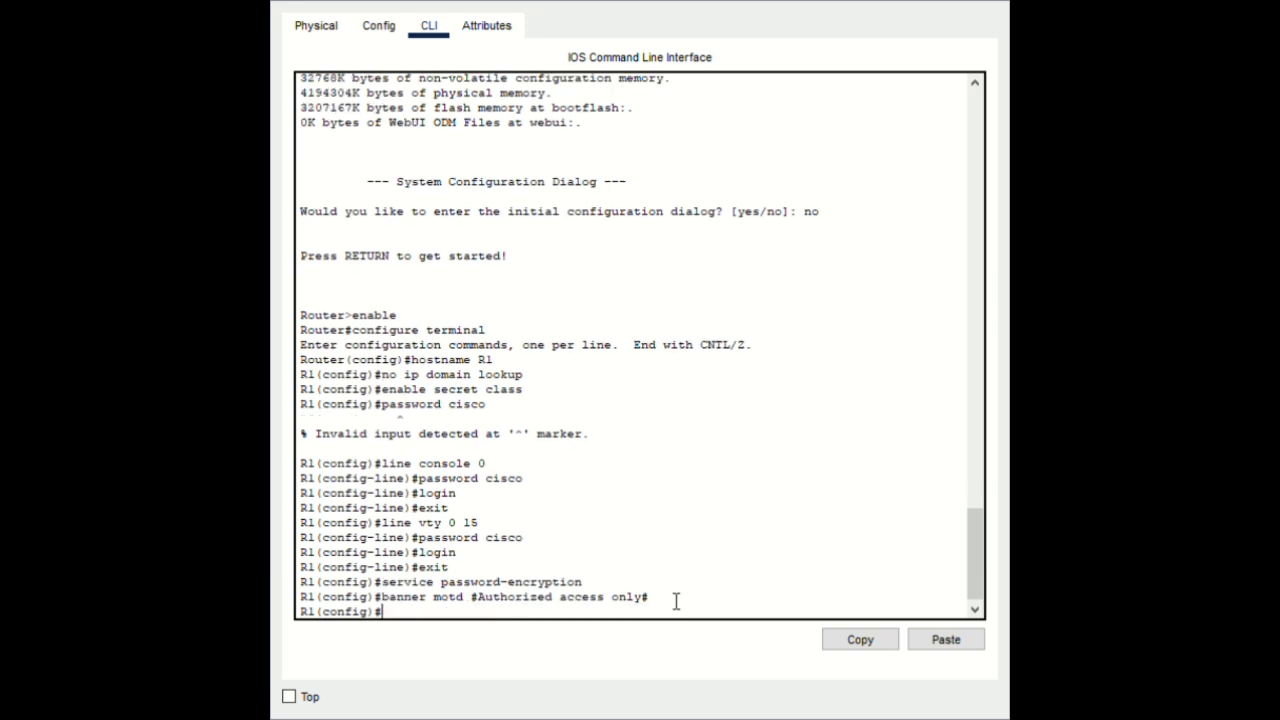
Exit config mode and copy R1's running-config to startup-config, accepting the default filename
text(end)
key(Return)
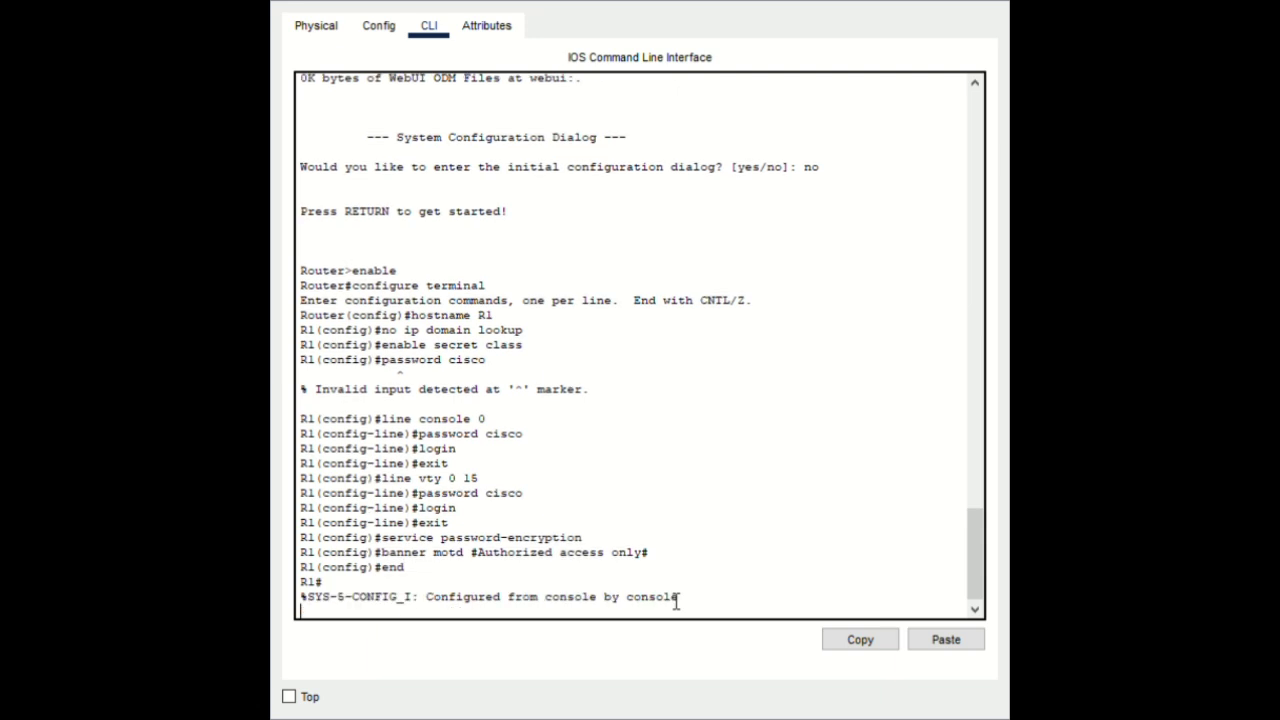
key(Return)
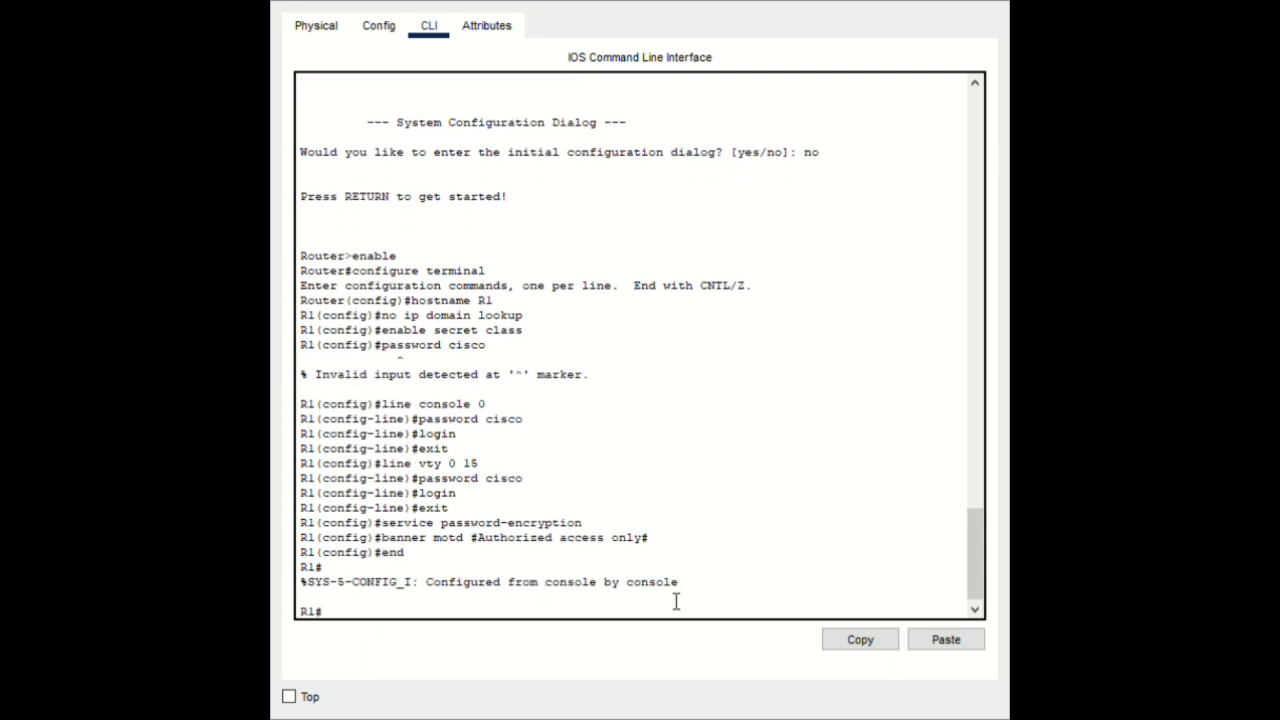
text(copy running-con)
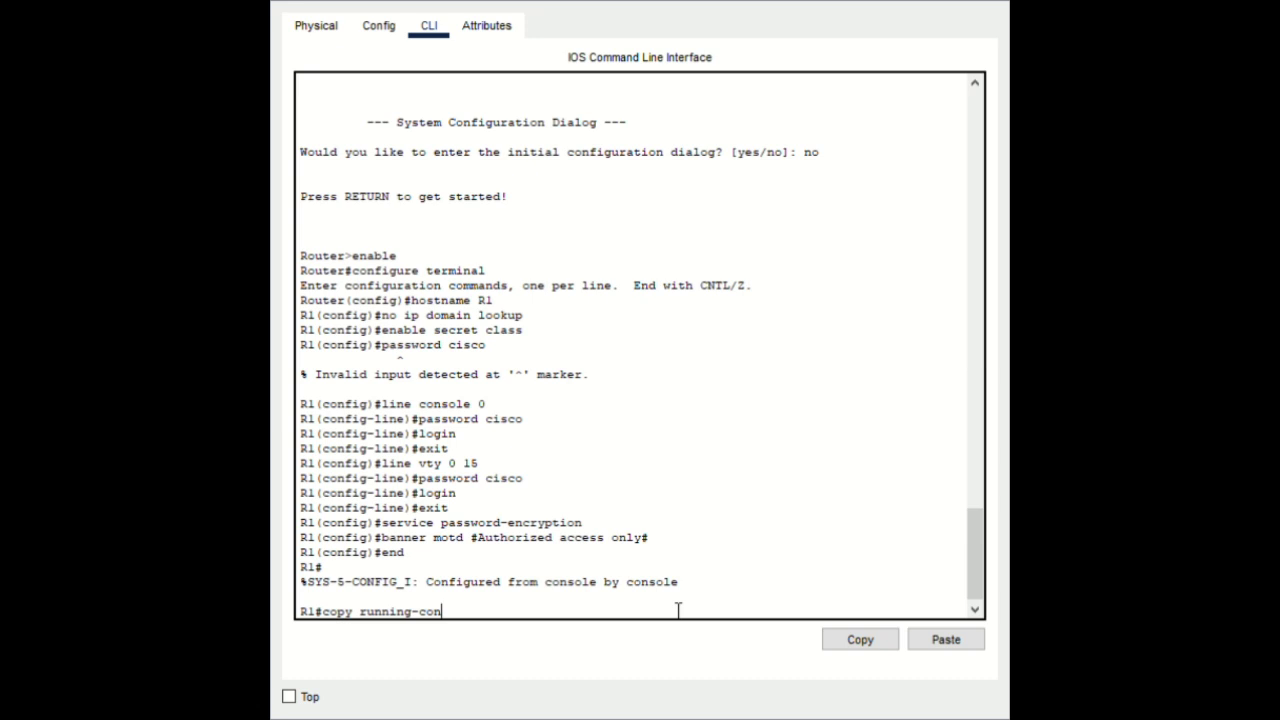
text(fig startup-config)
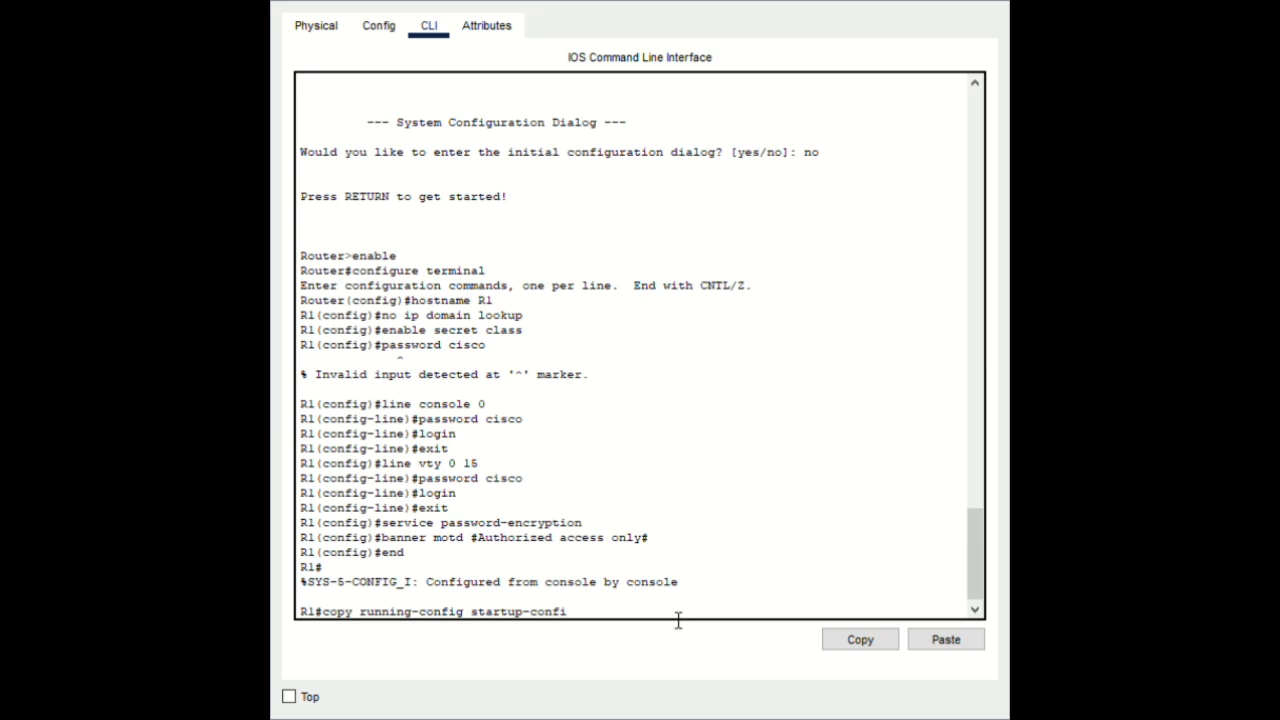
key(Return)
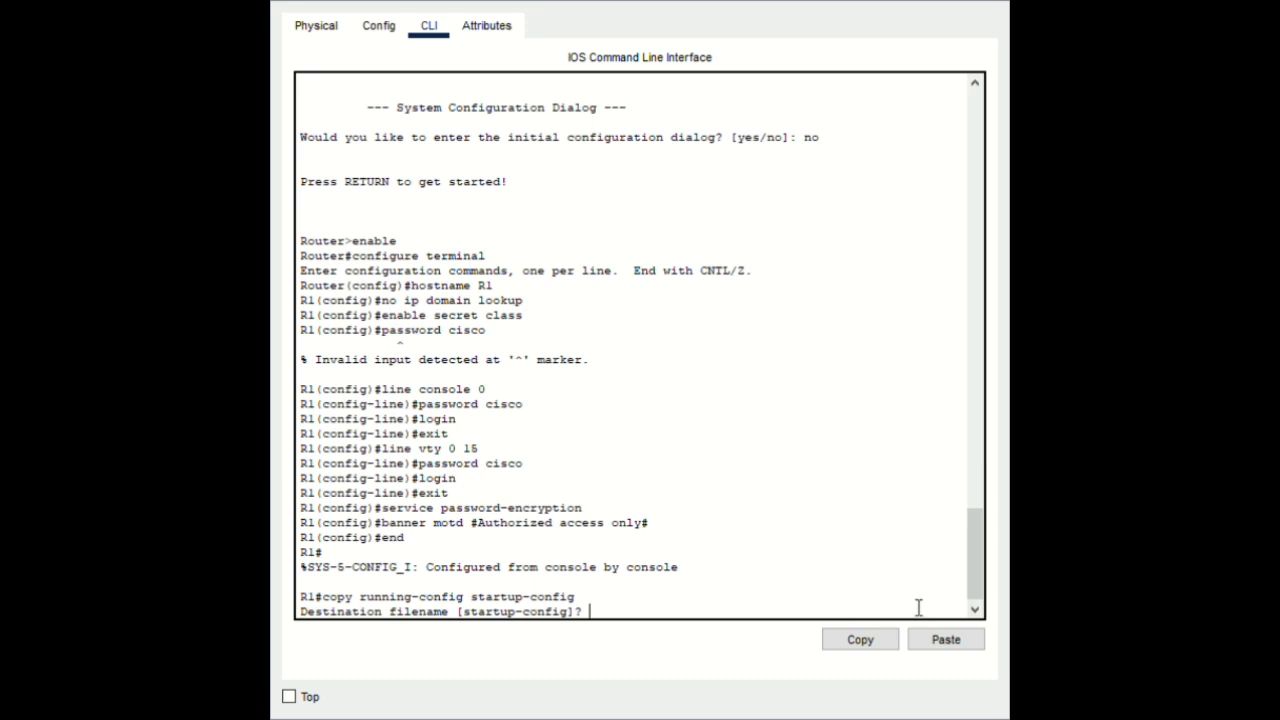
key(Return)
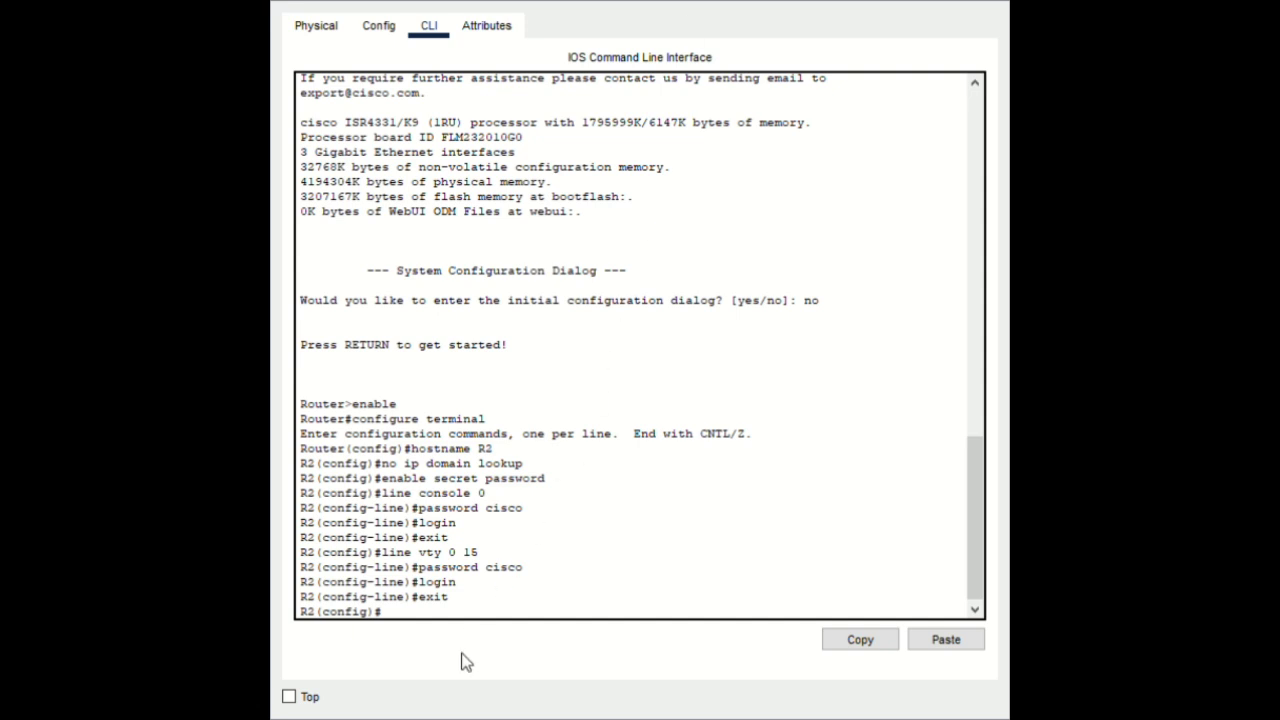
On R2, set a password on vty lines 0–15 and require login
click(472, 603)
click(428, 614)
text(vty)
key(BackSpace)
key(BackSpace)
key(BackSpace)
key(BackSpace)
text(line vty 0 15)
key(Return)
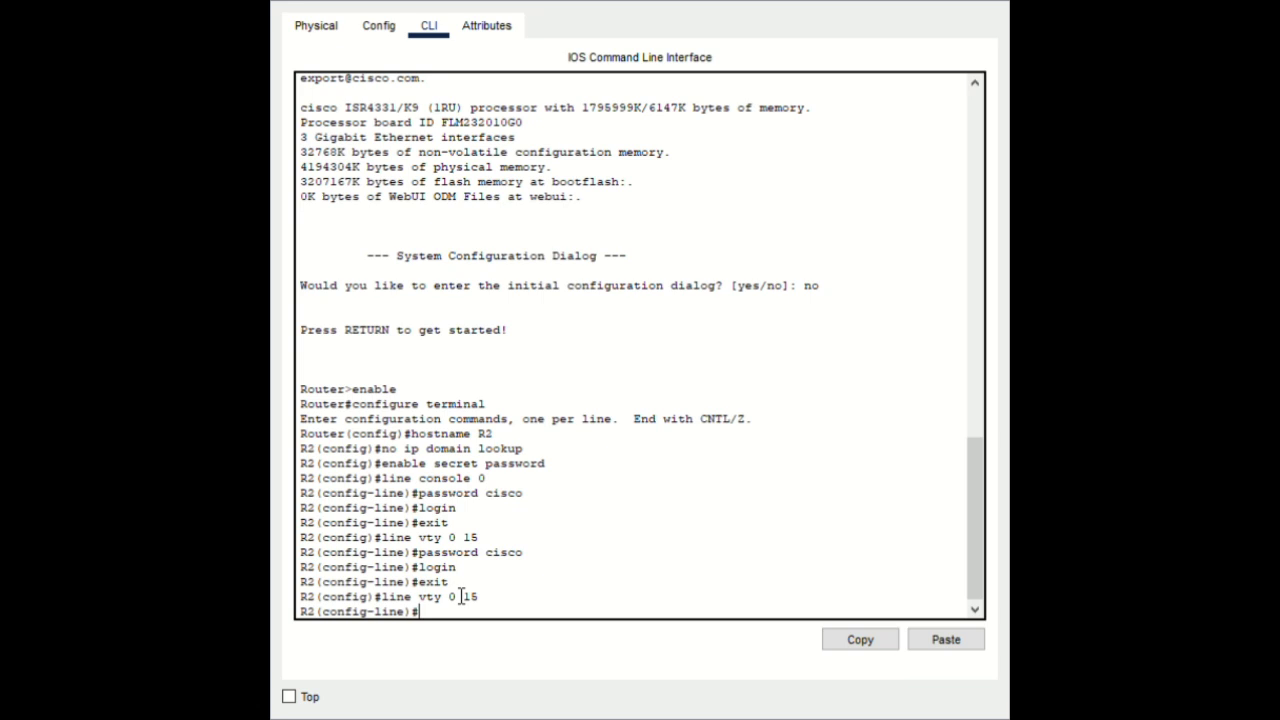
text(password cisco)
key(Return)
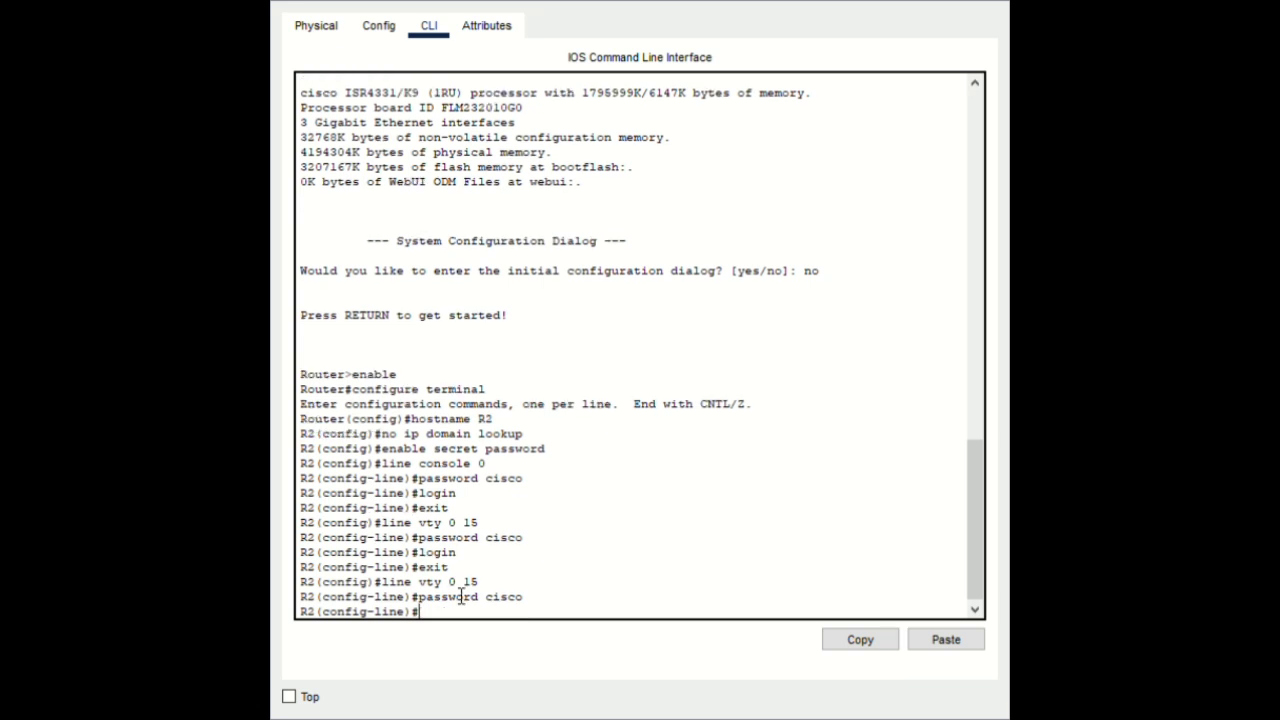
text(loign)
key(Return)
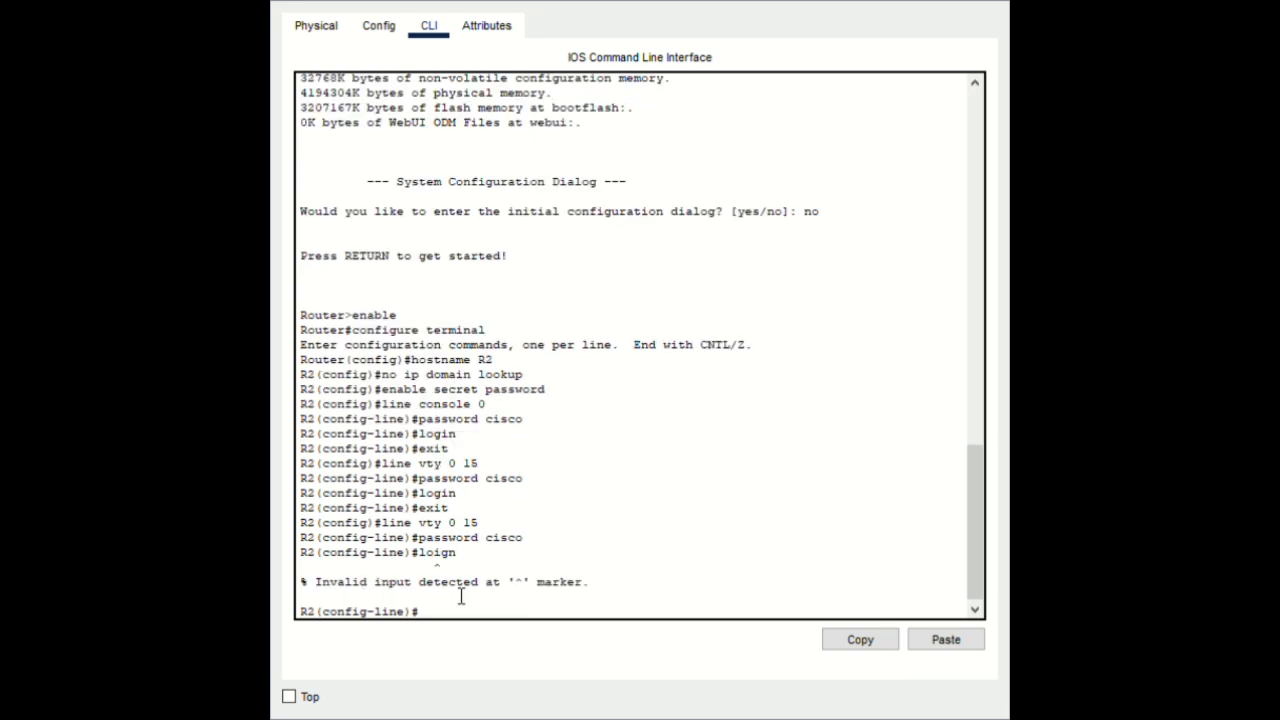
text(login)
key(Return)
Exit line configuration, enable service password-encryption, and start the banner motd command
text(exit)
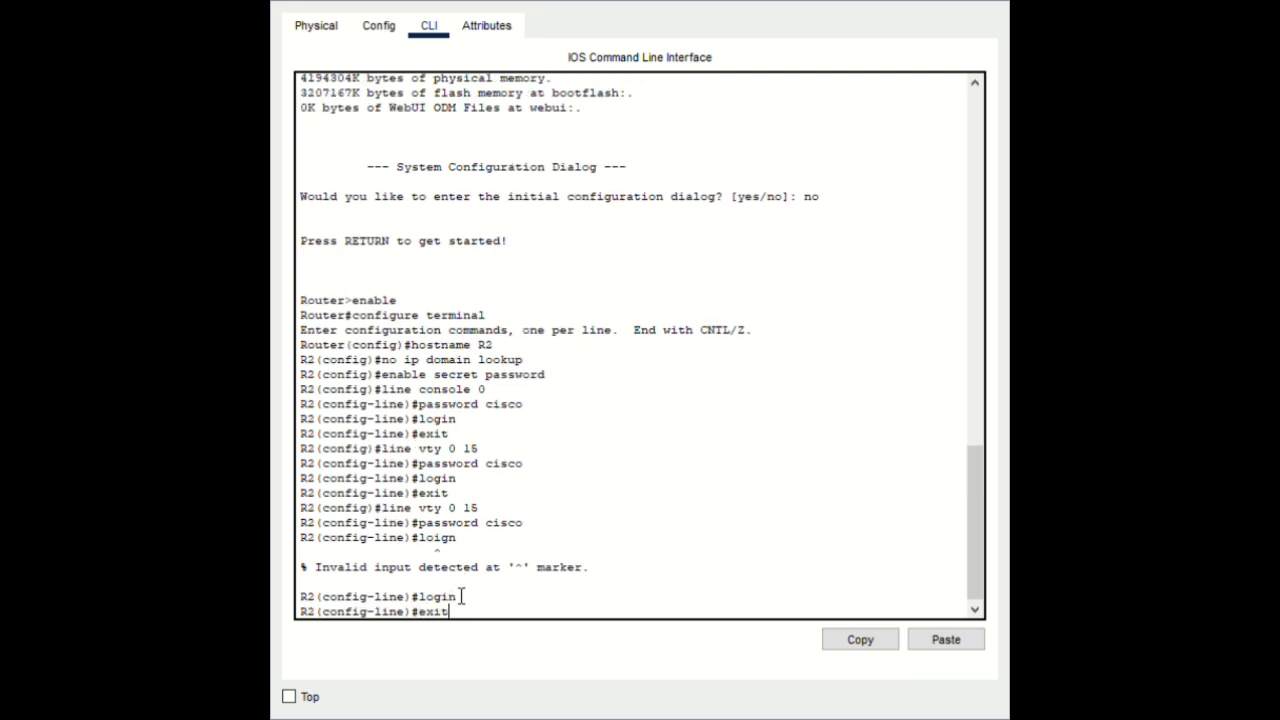
key(Return)
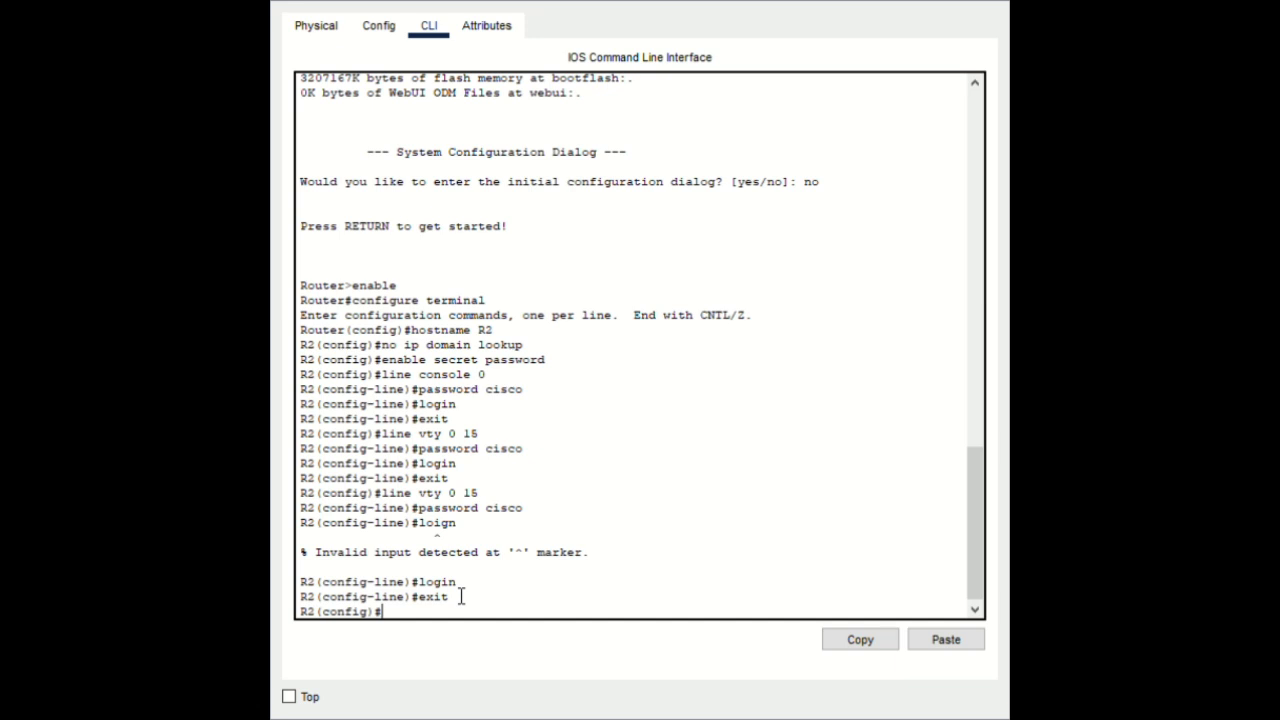
text(service passwor)
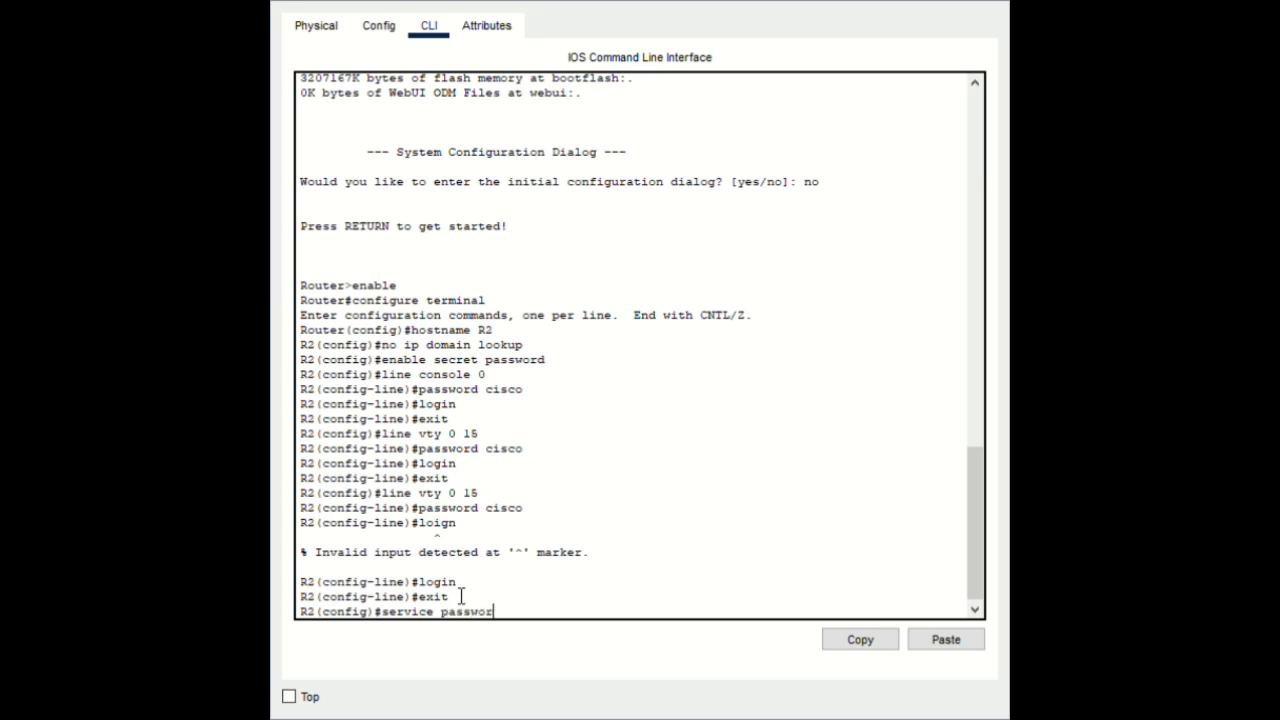
text(d-encryption)
key(Return)
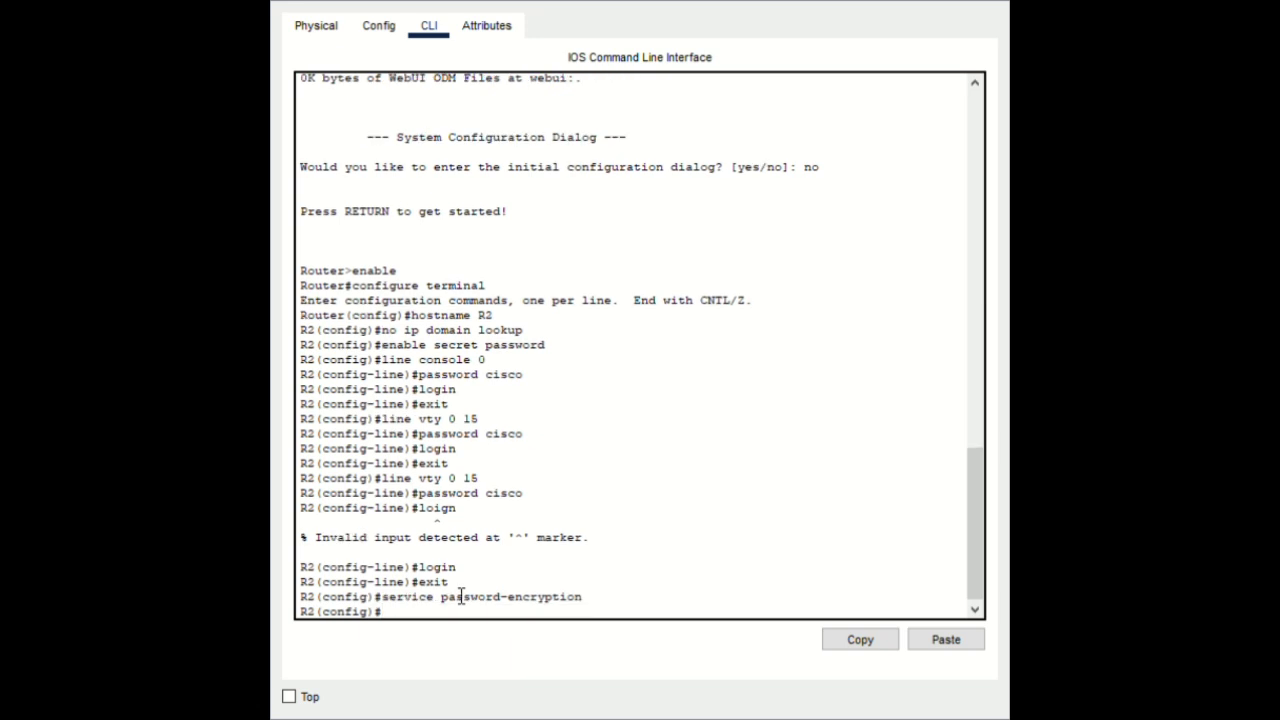
text(banner motd)
Set R2's MOTD banner to '#Authorized access only#' with no extra spaces
click(940, 641)
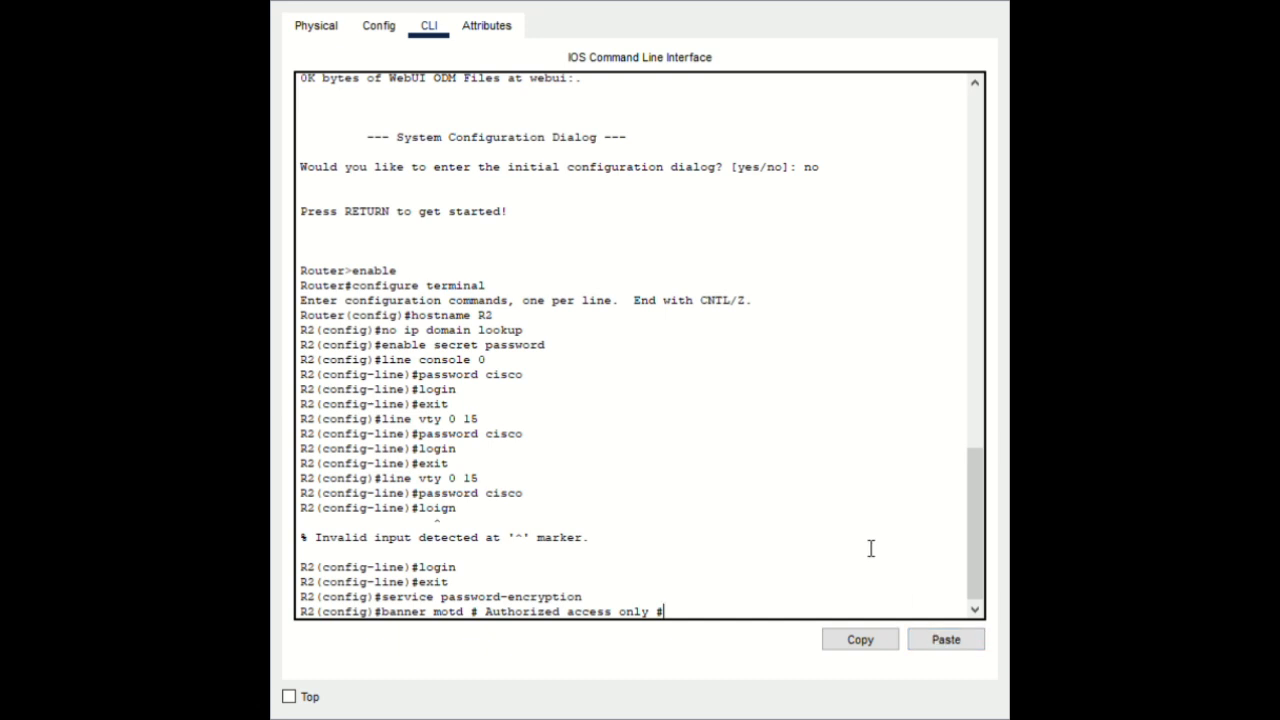
key(Left)
key(BackSpace)
key(Left)
key(Left)
key(Left)
key(Left)
key(Left)
key(Left)
key(Left)
key(Left)
key(Left)
key(Left)
key(Left)
key(Left)
key(Left)
key(Left)
key(Left)
key(Left)
key(Left)
key(Left)
key(Left)
key(Left)
key(Right)
key(BackSpace)
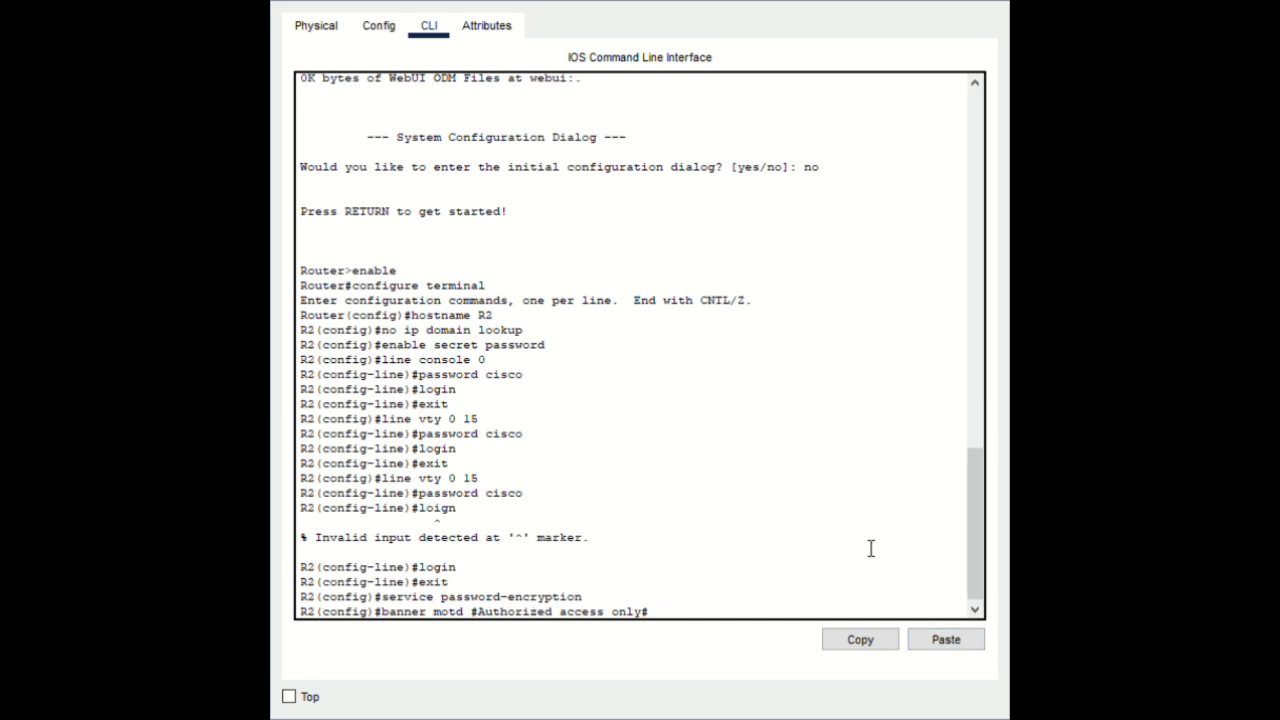
key(Return)
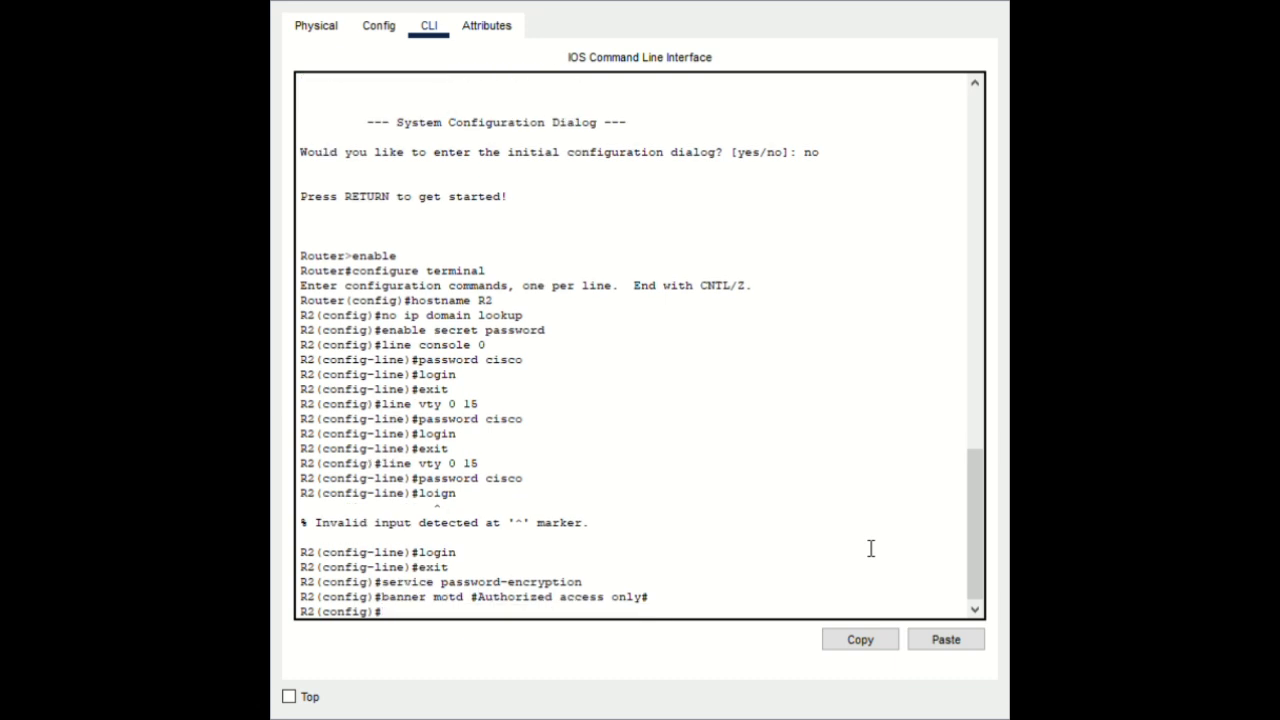
End configuration and save R2's running-config to startup-config with the default filename
text(end)
key(BackSpace)
key(Return)
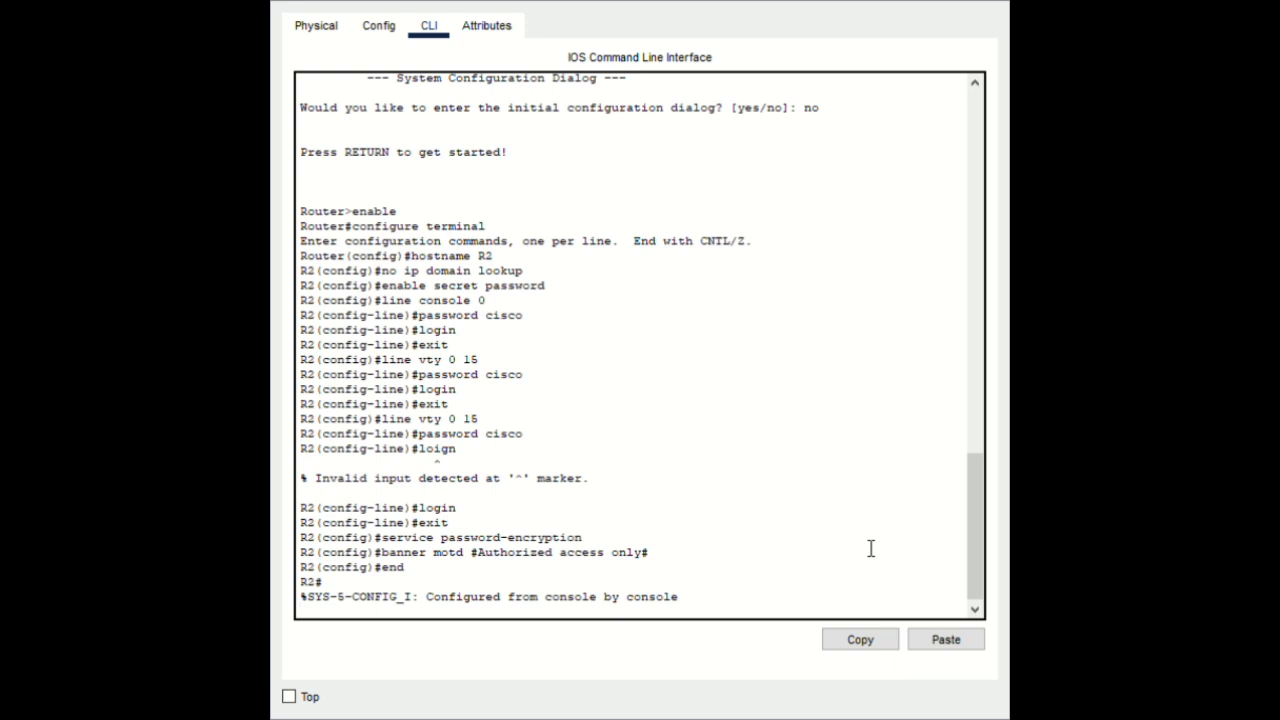
key(Return)
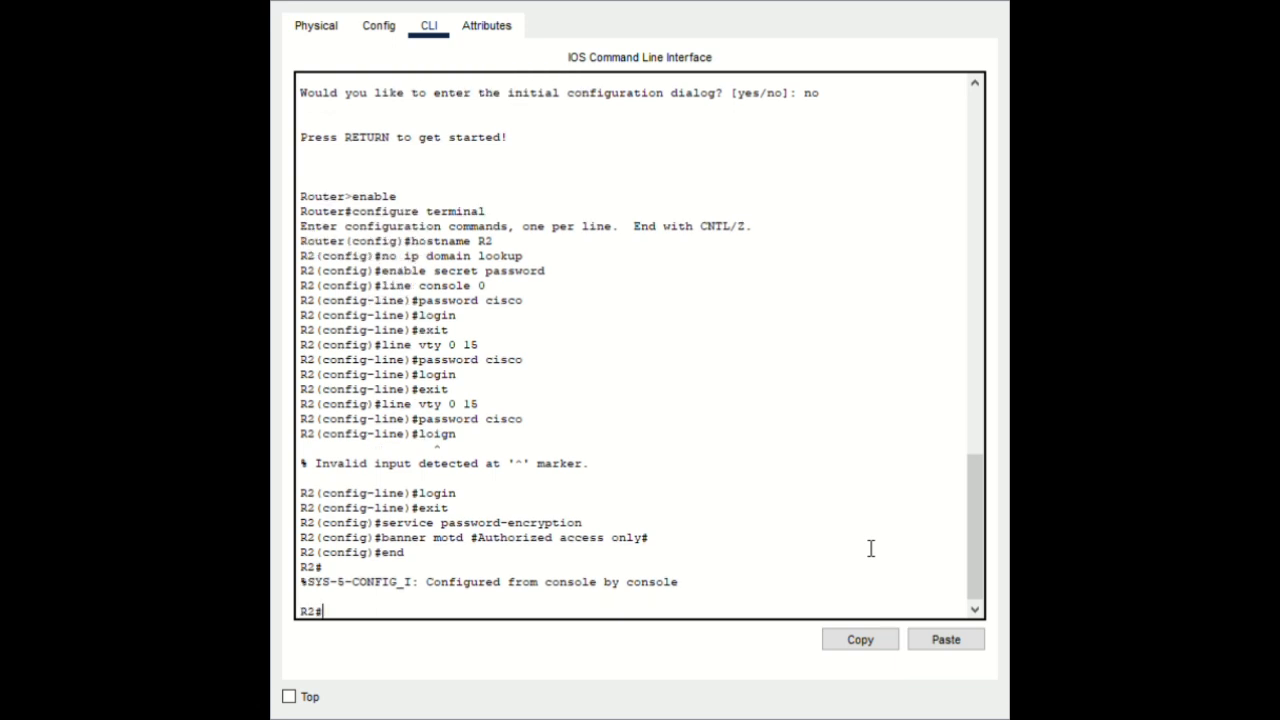
text(copy running-co)
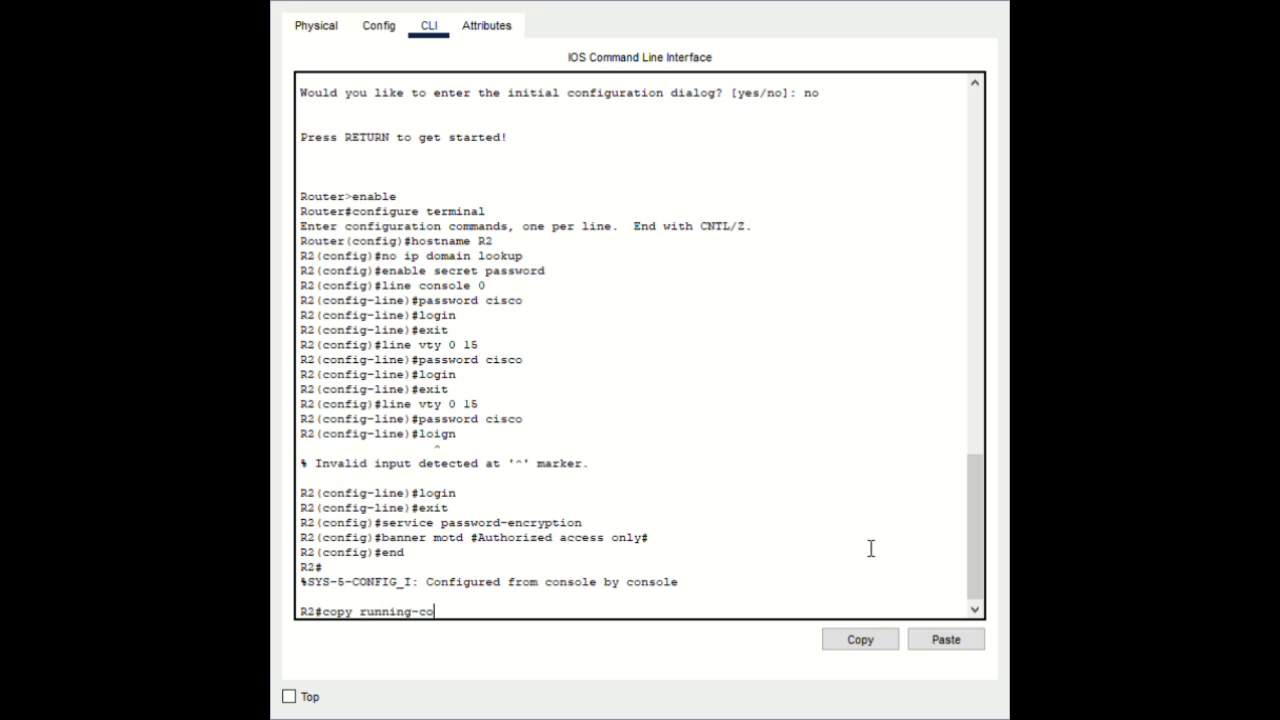
text(nfig startup-config)
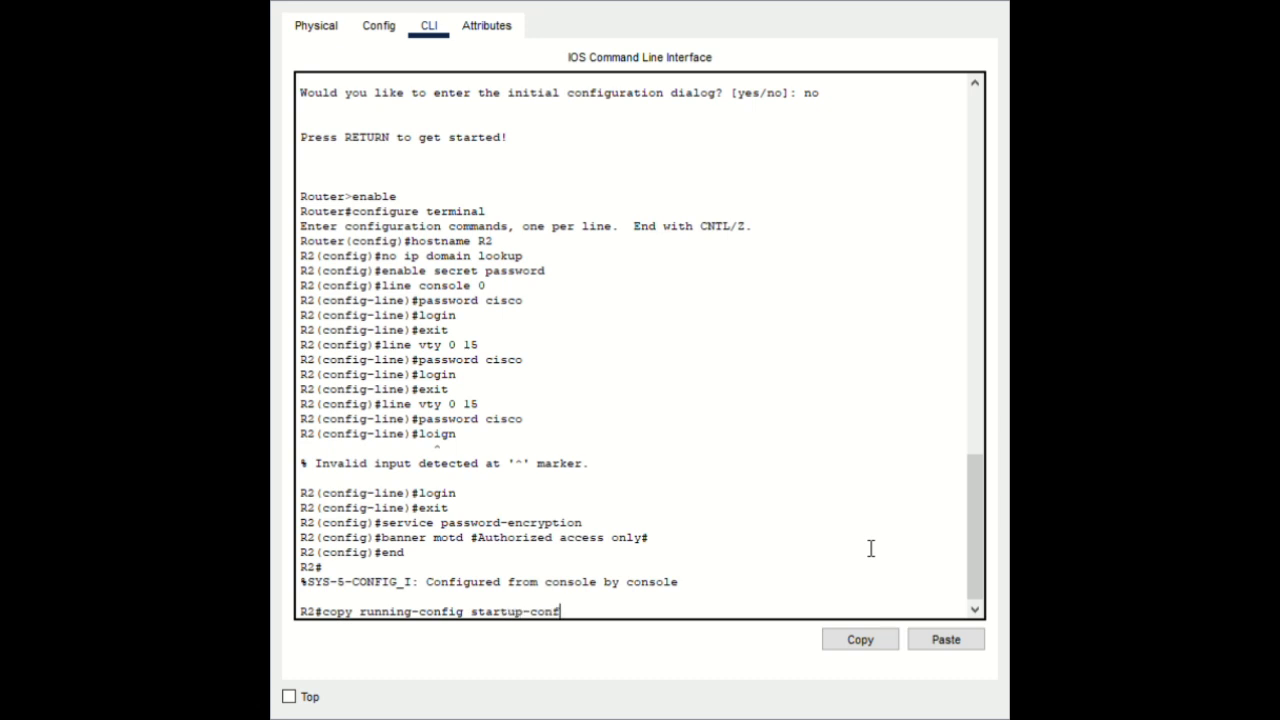
key(Return)
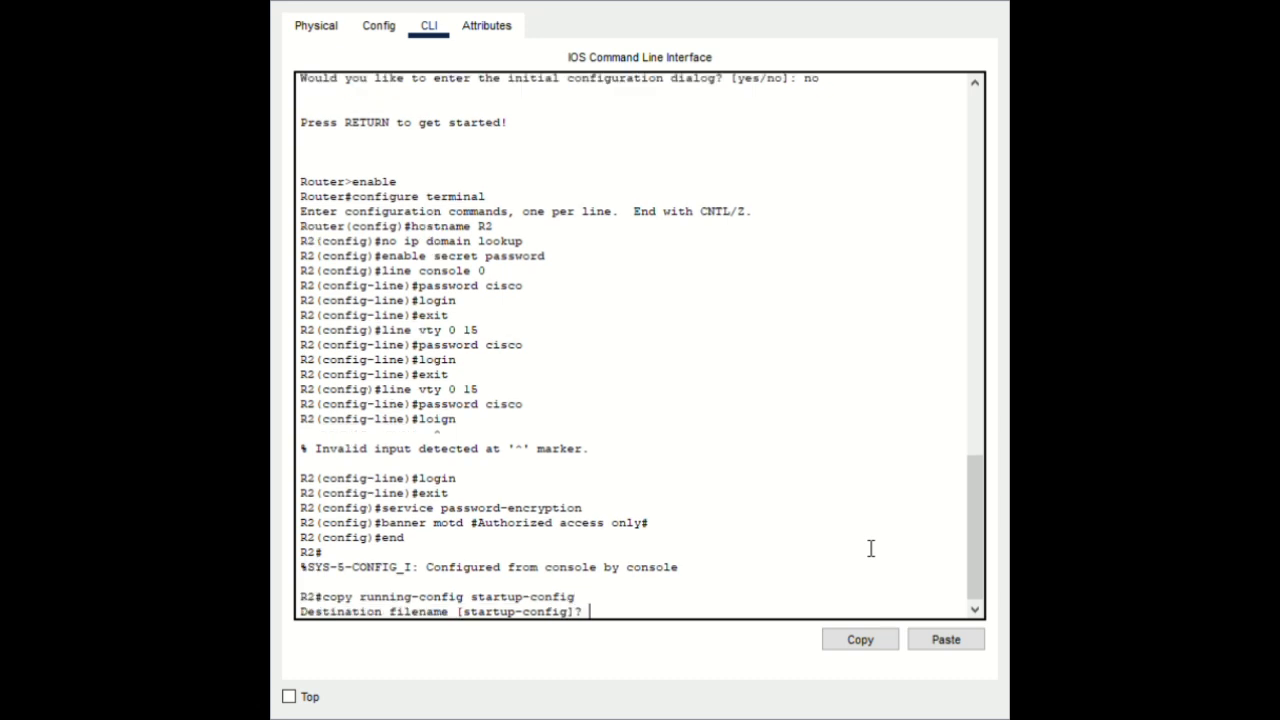
key(Return)
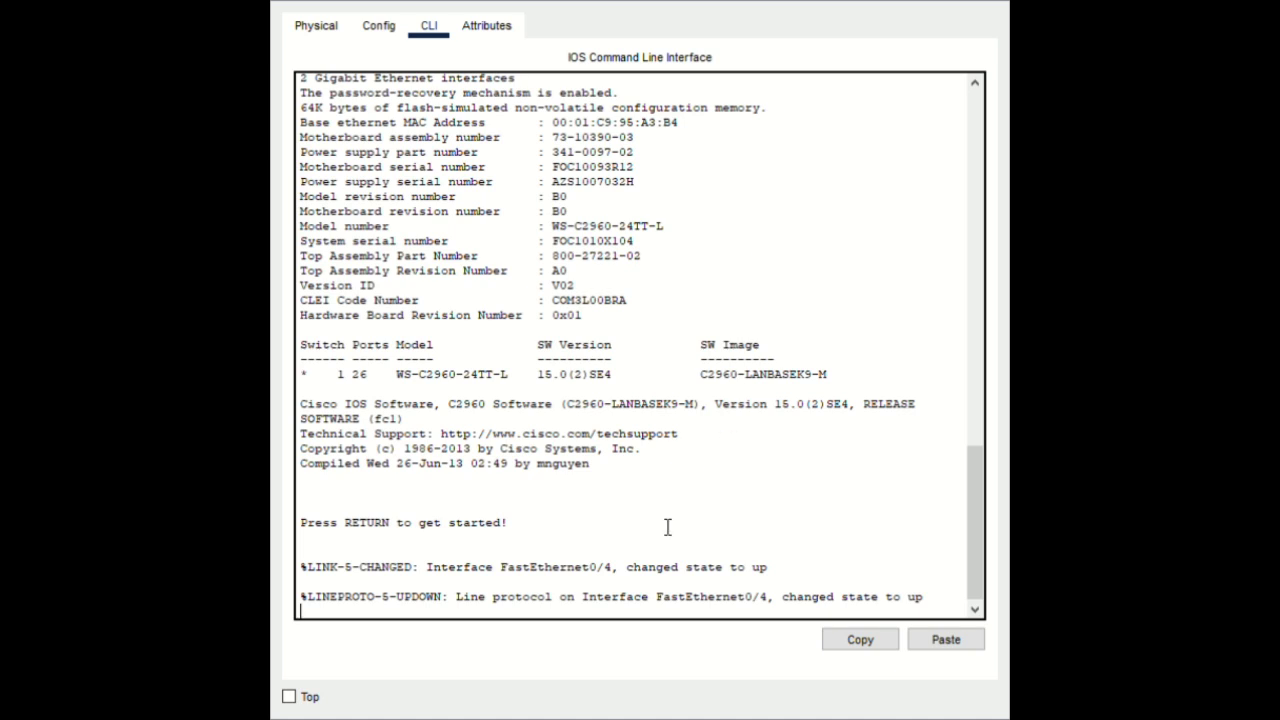
On the 2960 switch console, run enable then configure terminal
key(Return)
text(en)
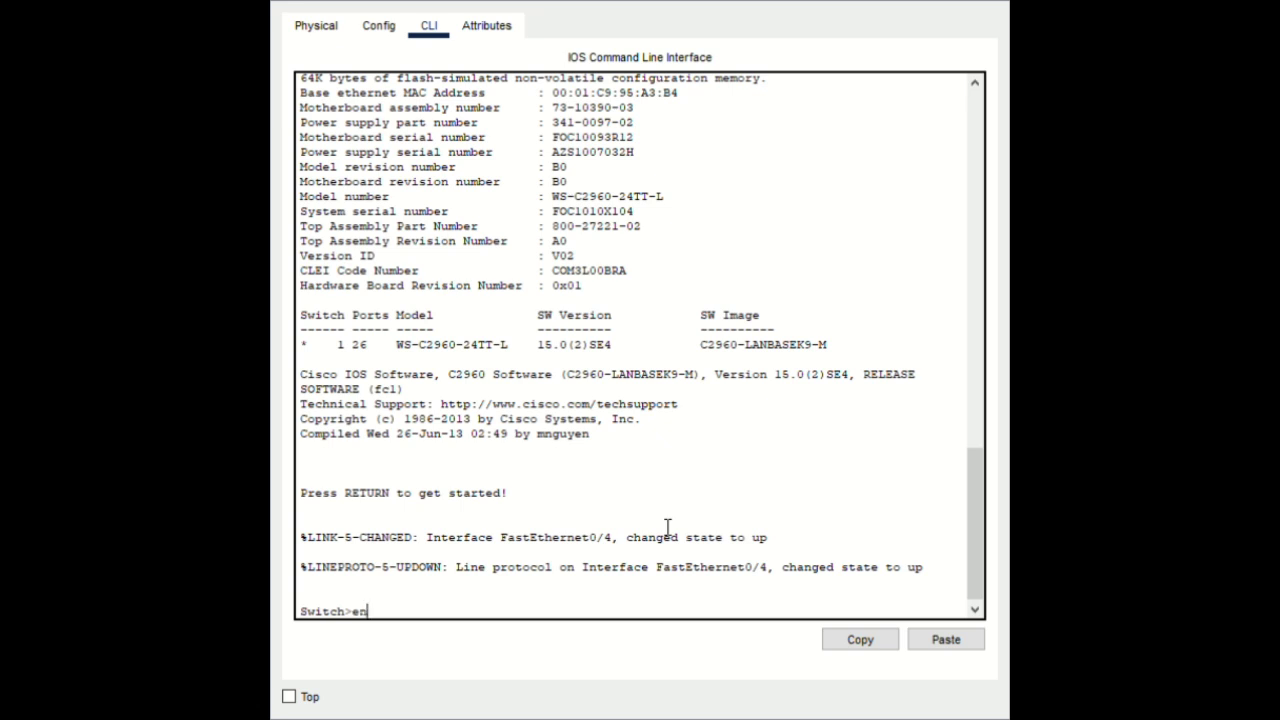
text(able)
key(Return)
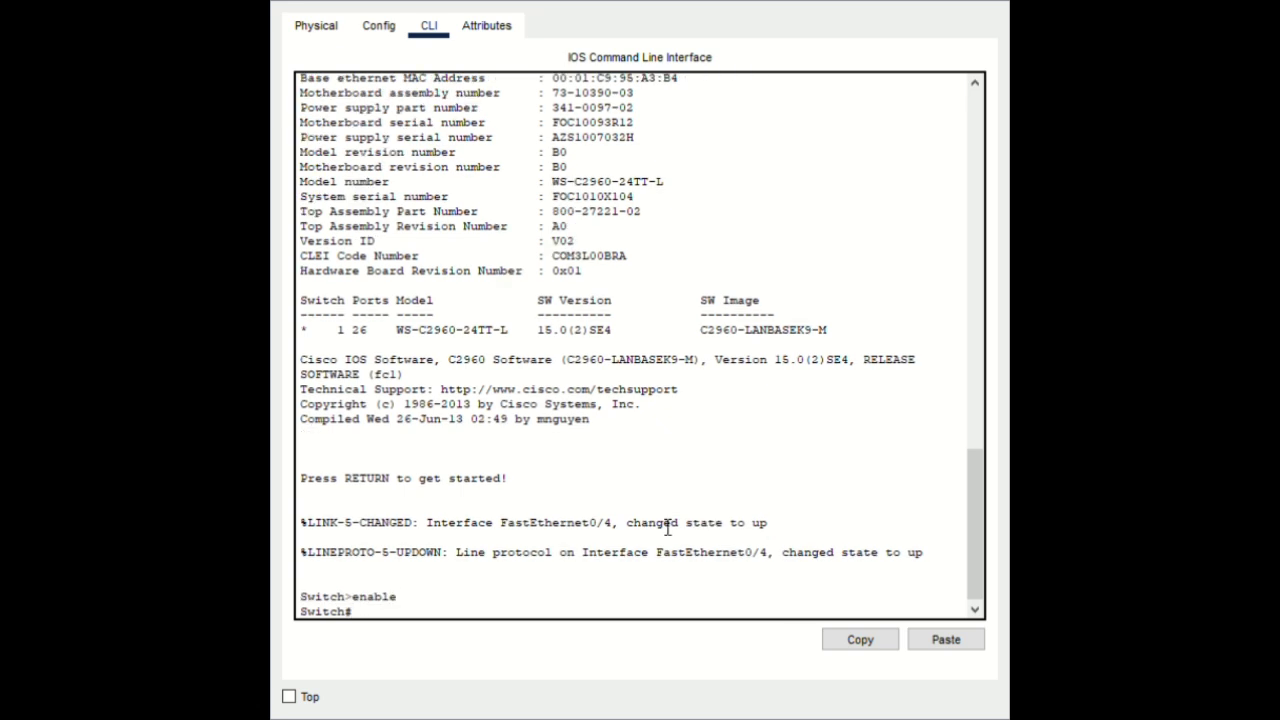
text(configure terminal)
key(Return)
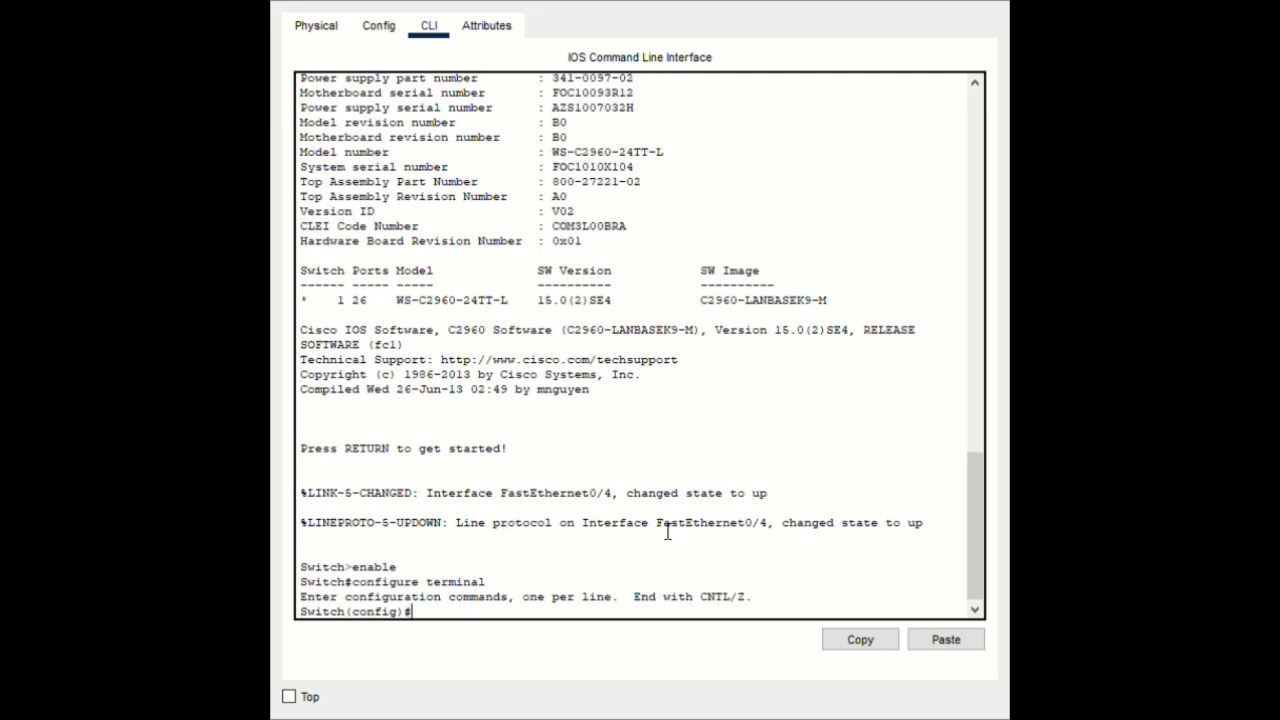
Set hostname S1, run no ip domain lookup, and type the enable secret command
text(hostname S1)
key(Return)
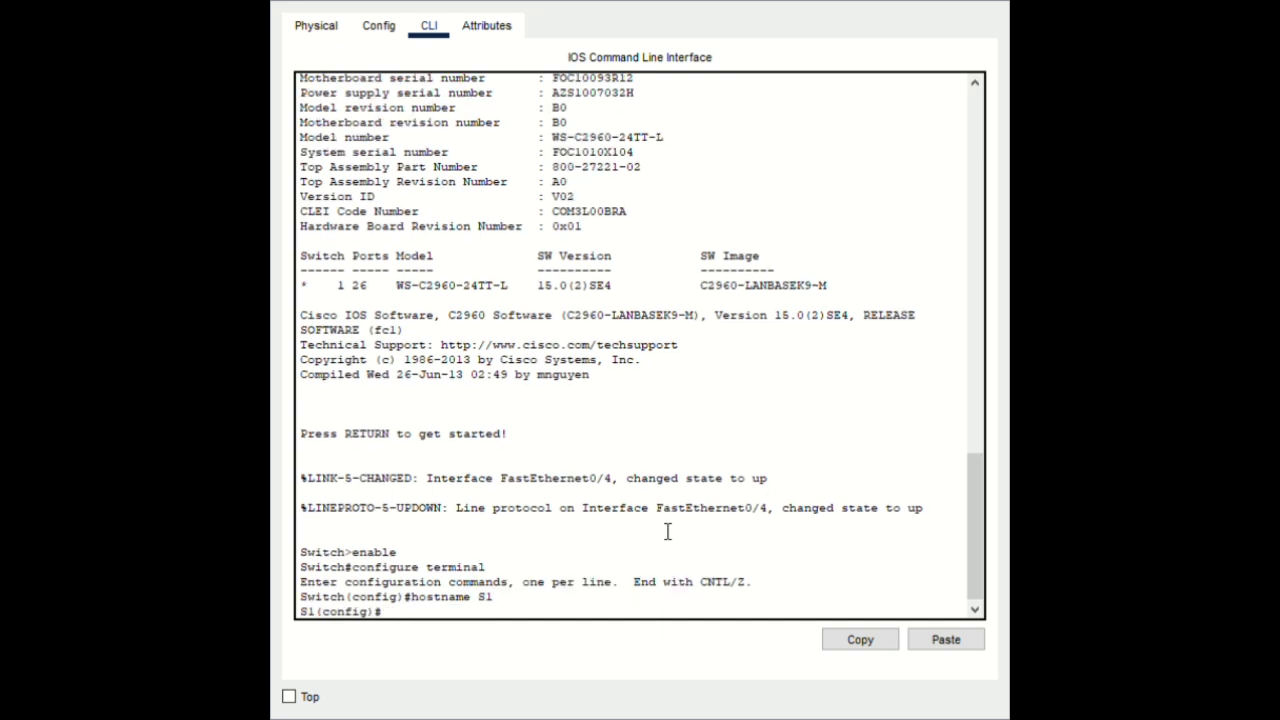
text(no ip domai)
key(BackSpace)
key(BackSpace)
key(BackSpace)
text(main lookup)
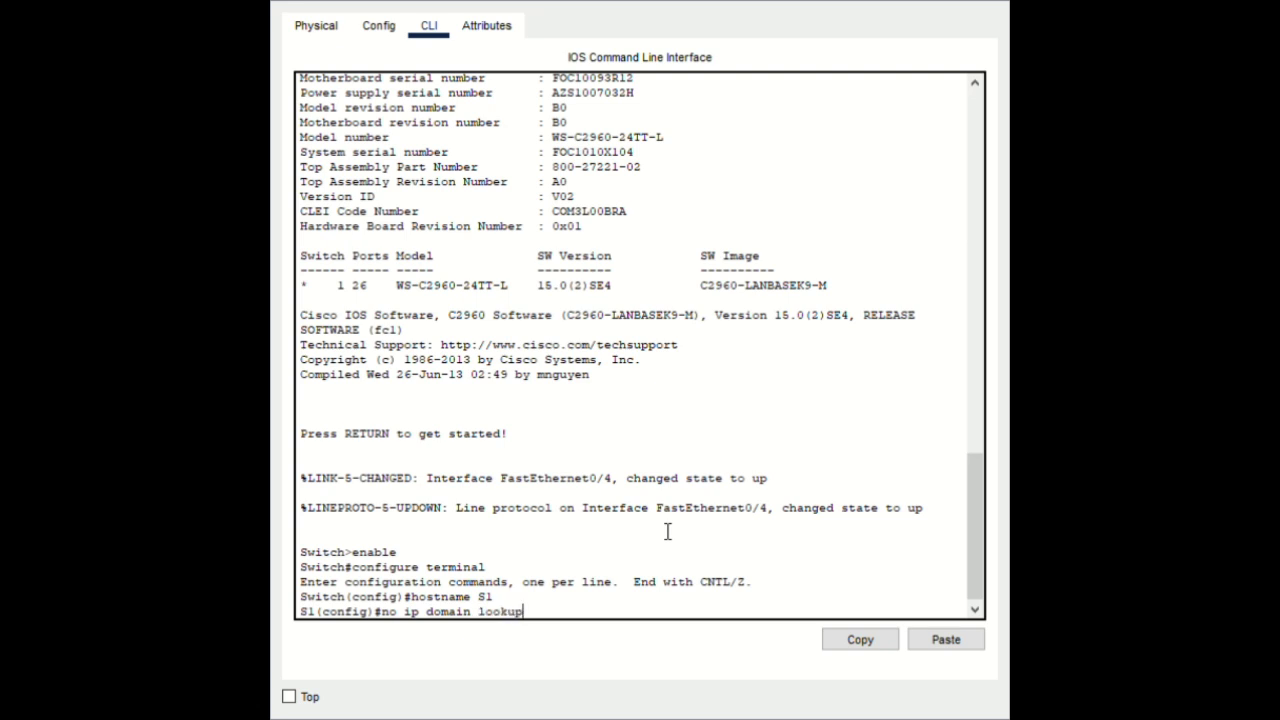
key(Return)
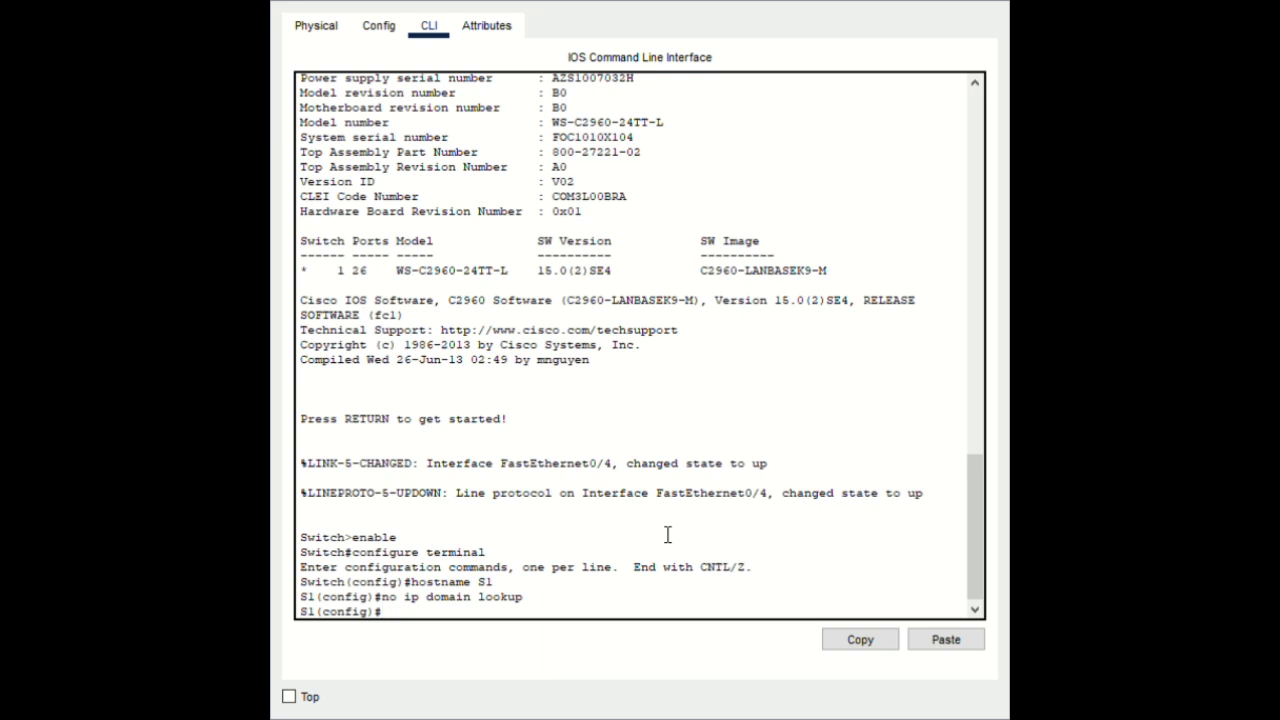
text(nable secret class)
Commit the enable secret and require password login on S1's console line 0
key(Return)
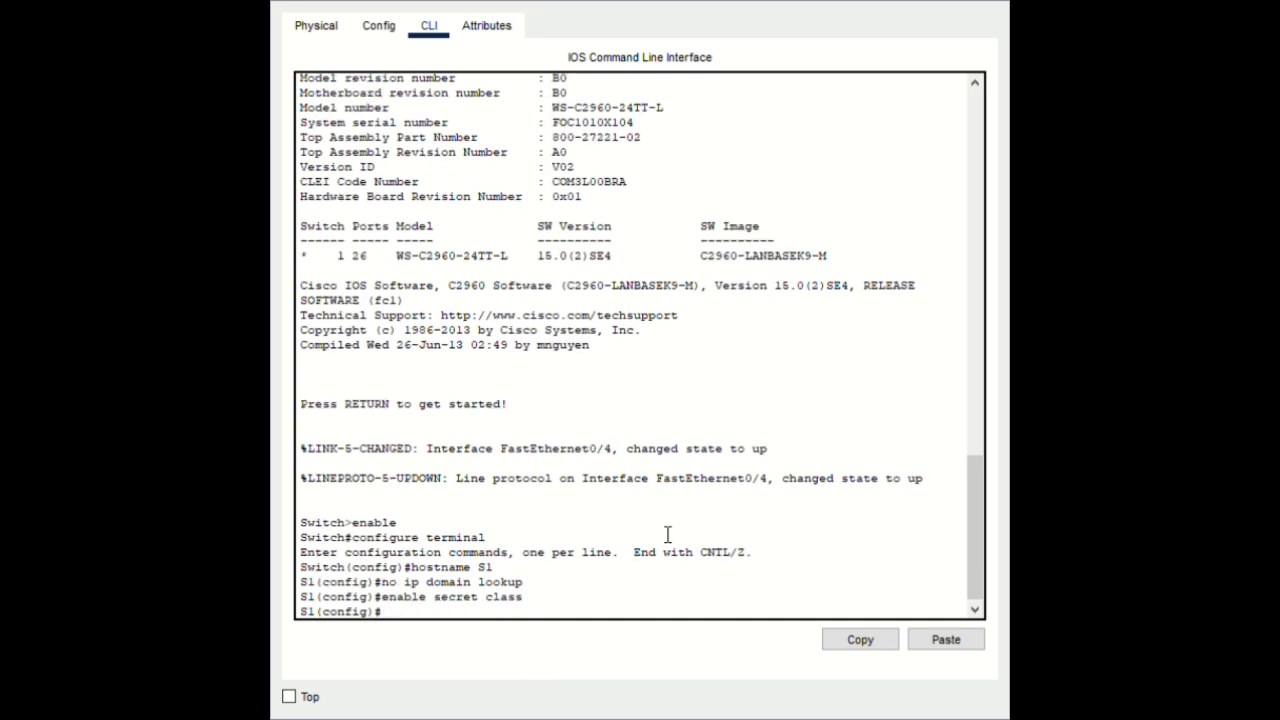
text(line console 0)
key(Return)
text(p)
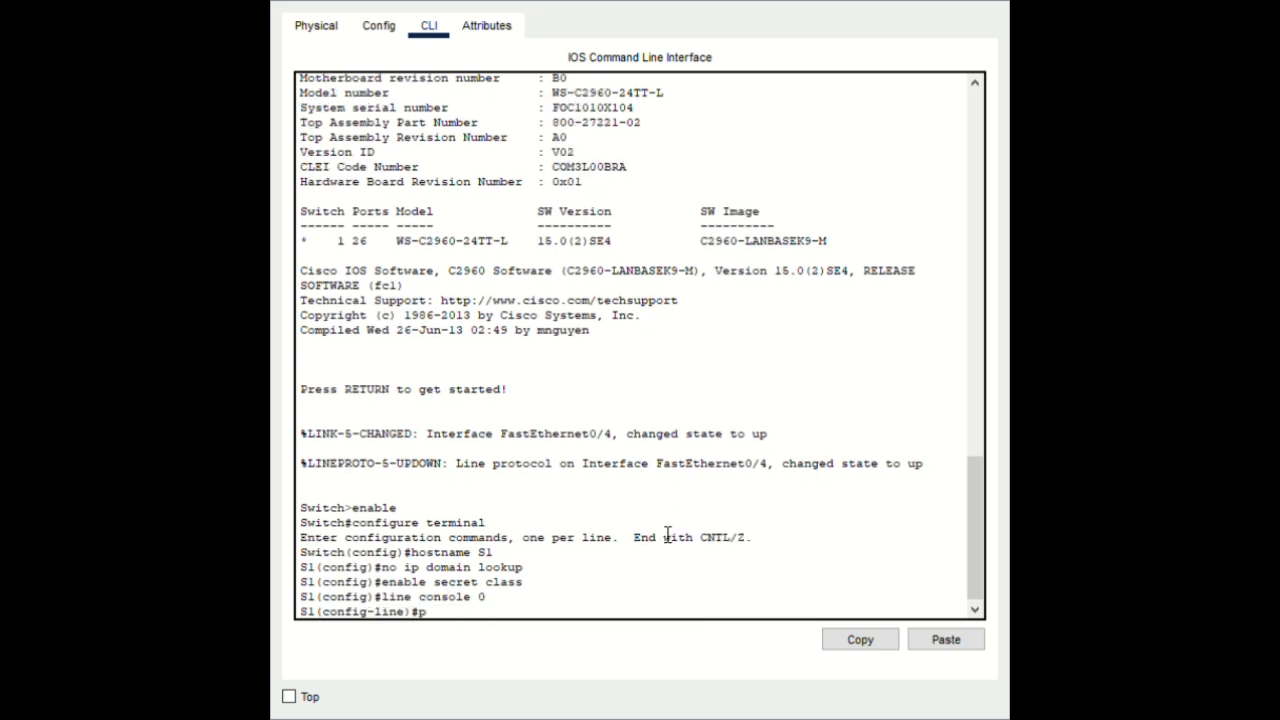
text(assword cisco)
key(Return)
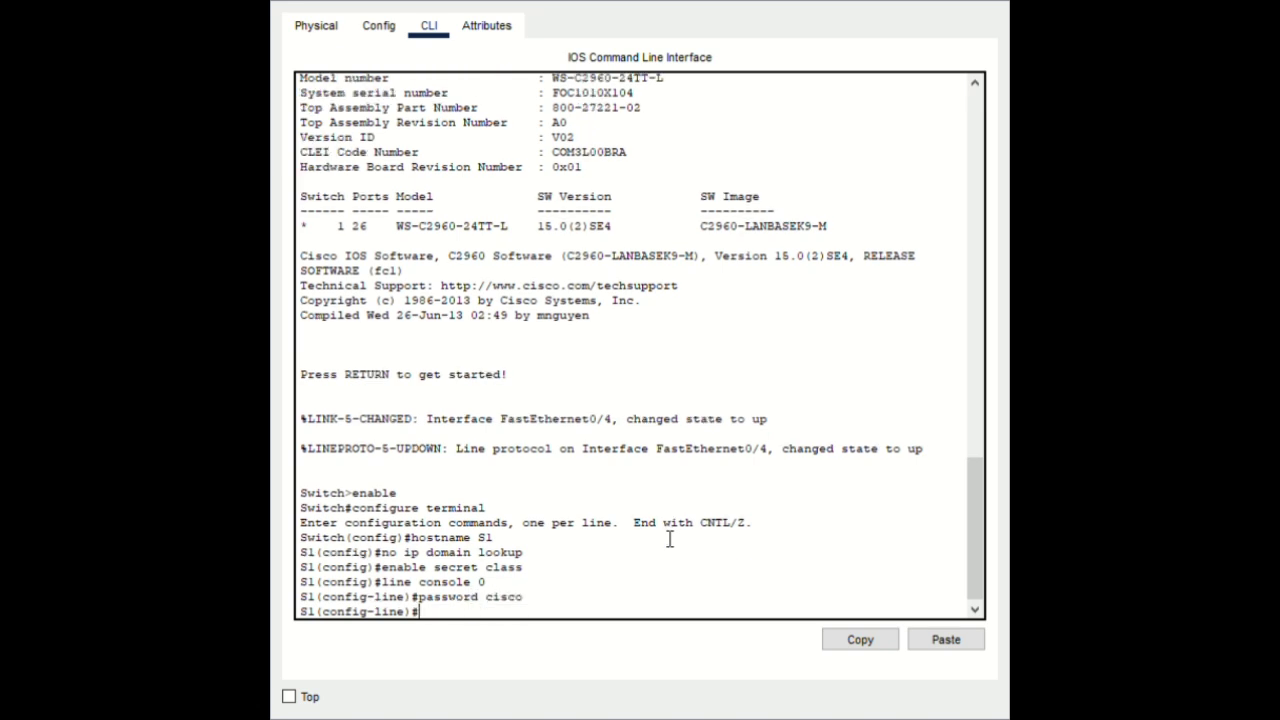
text(login)
key(Return)
text(e)
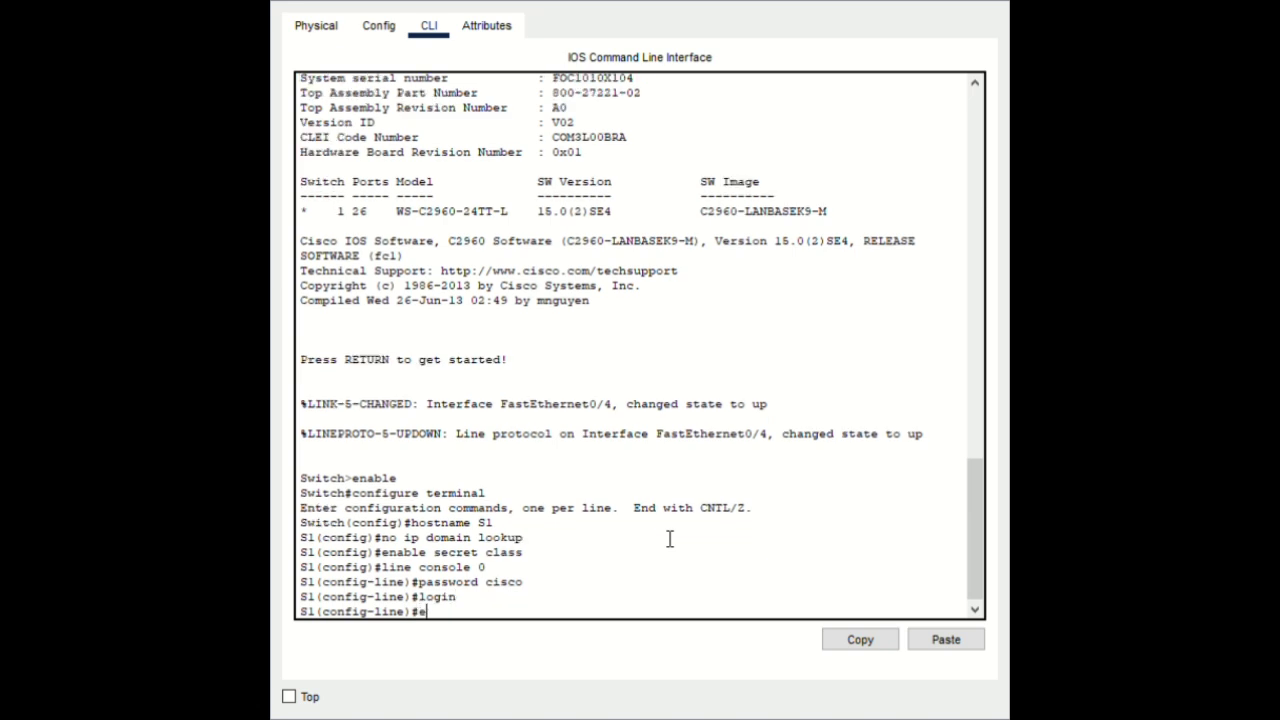
text(xit)
key(Return)
Require password login on vty lines 0–15 and return to global configuration
text(li)
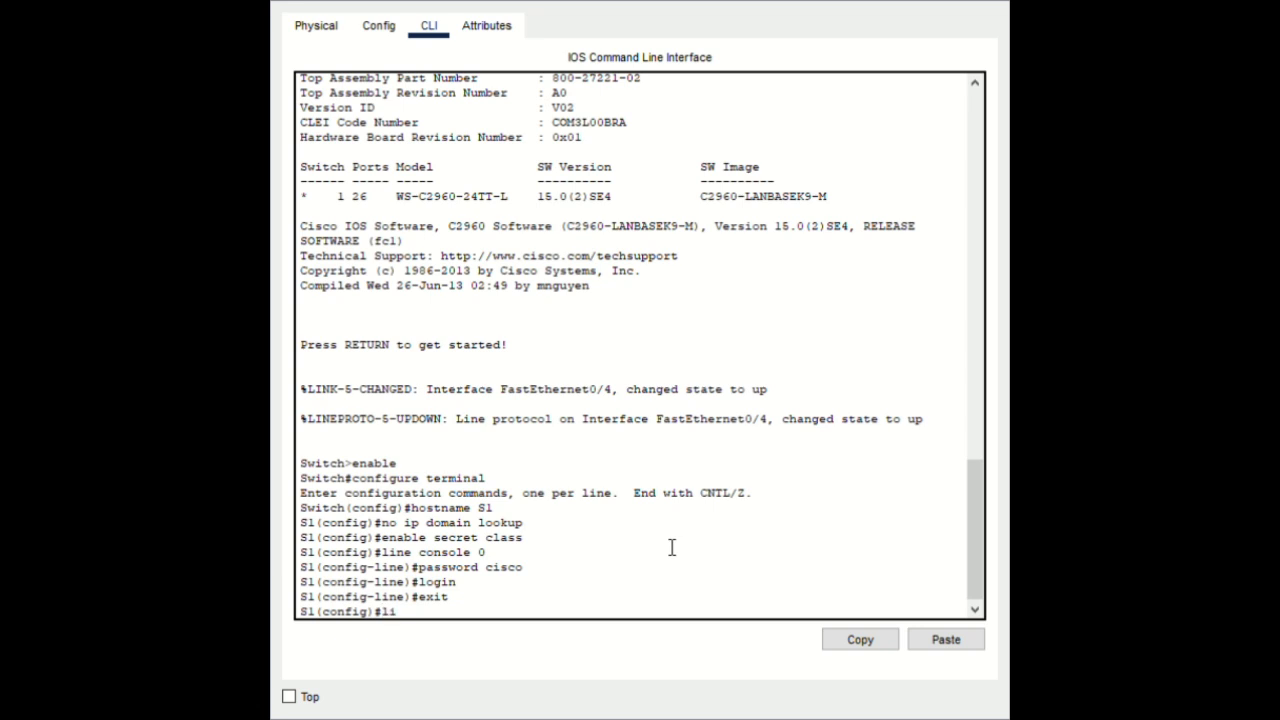
text(ne vty 0 15)
key(Return)
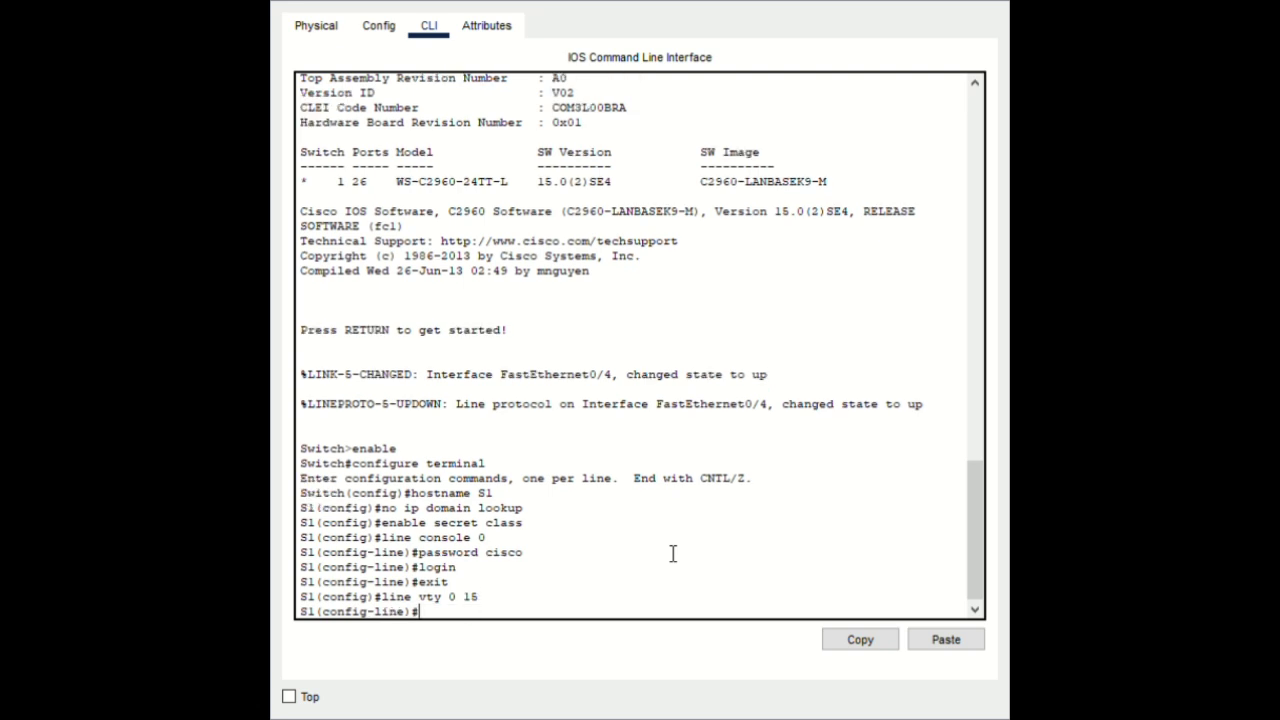
text(password cisco)
key(Return)
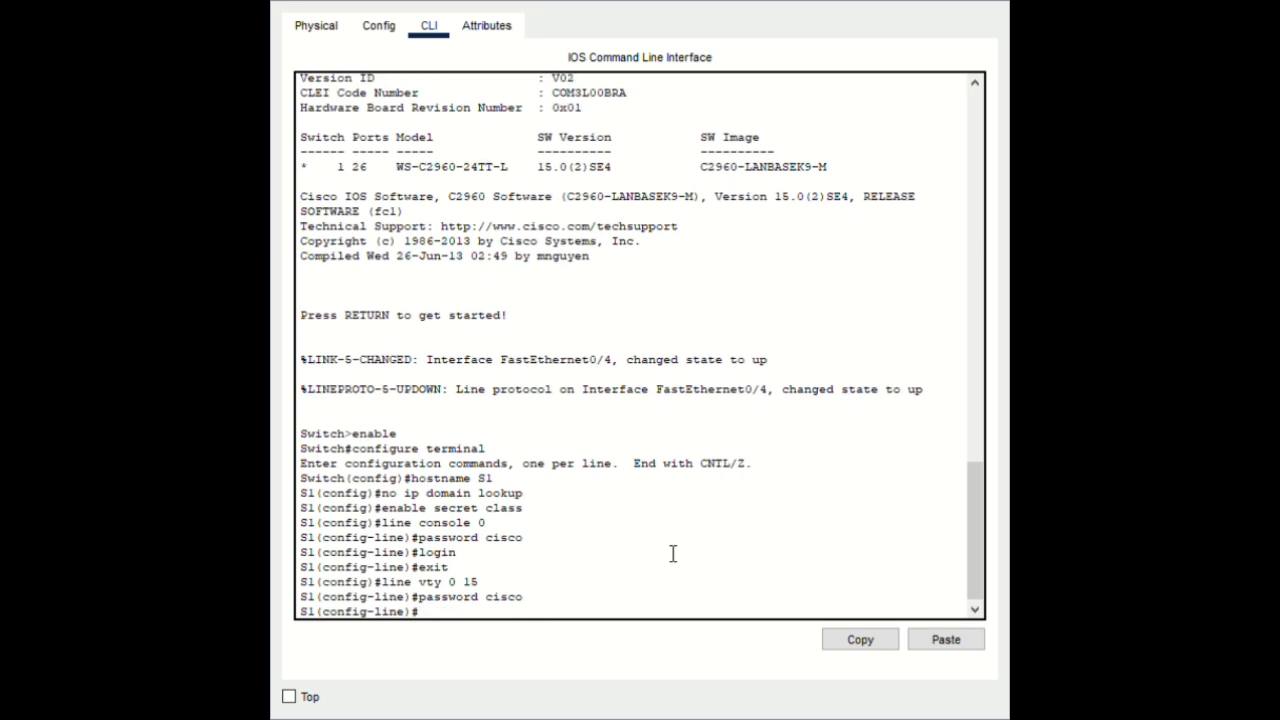
text(login)
key(Return)
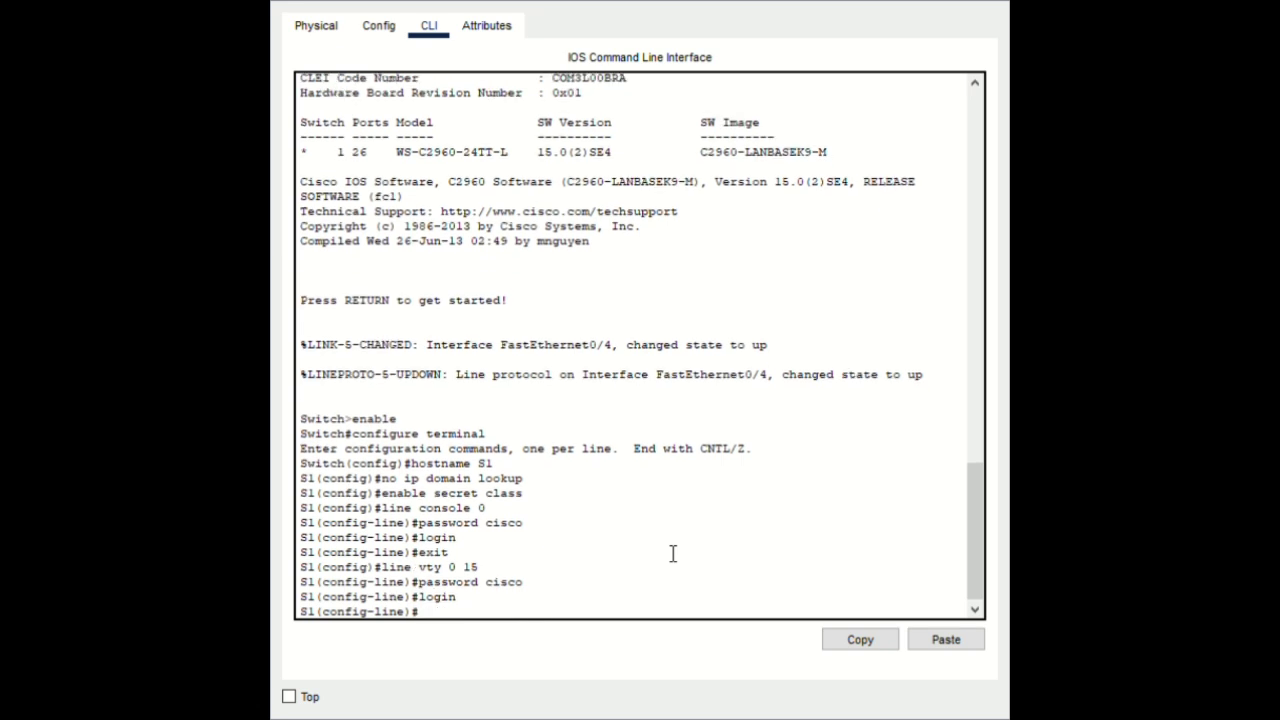
text(exit)
key(Return)
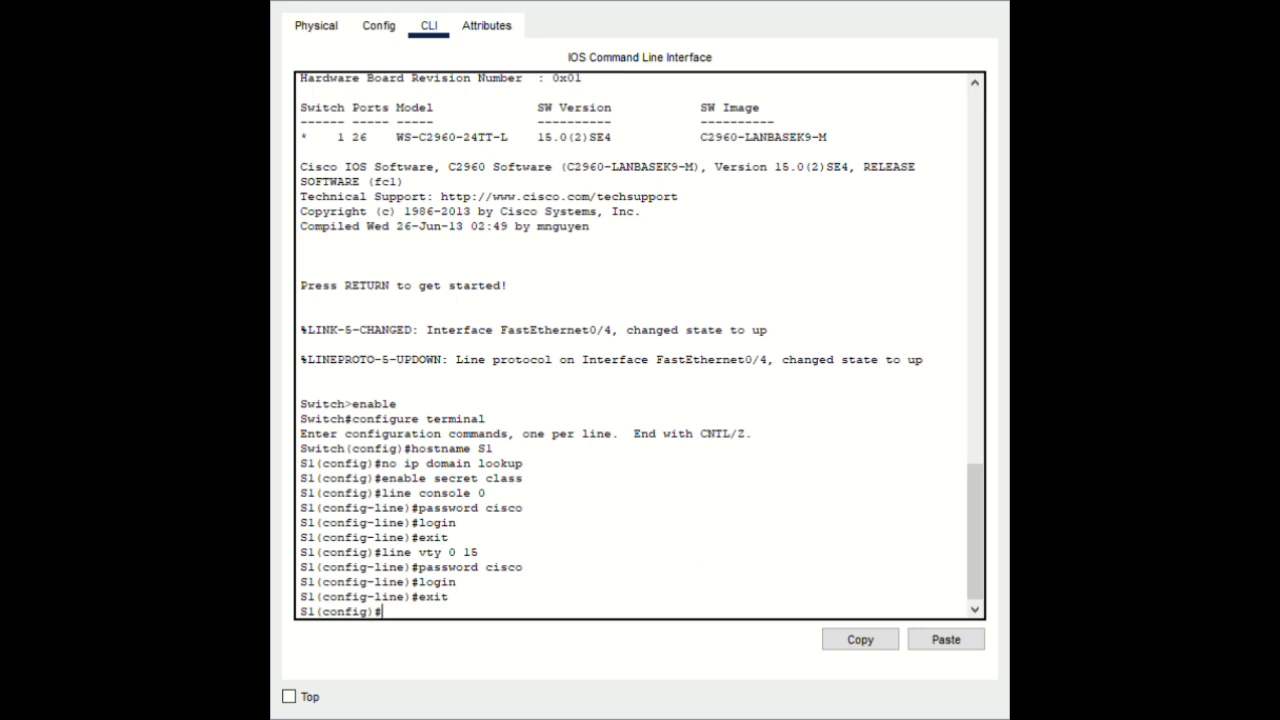
Turn on service password-encryption and set S1's banner motd to '#Authorized access only#'
text(service password)
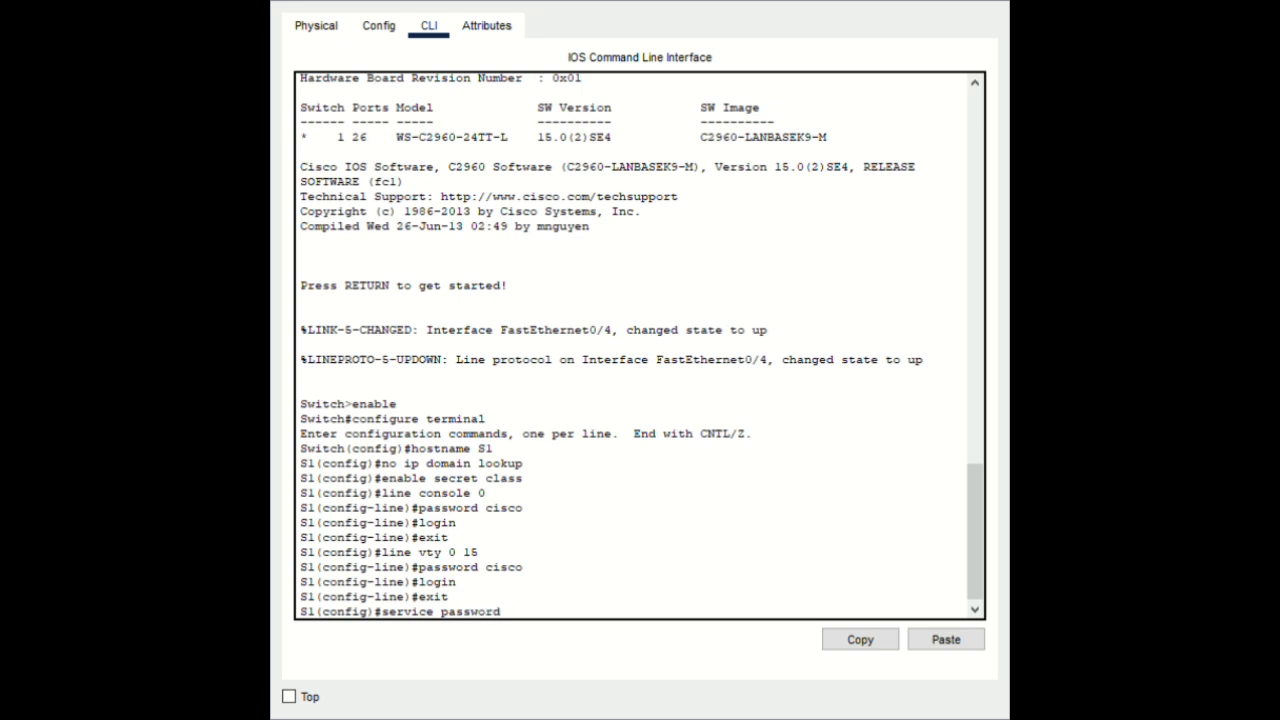
text(-encryption)
key(Return)
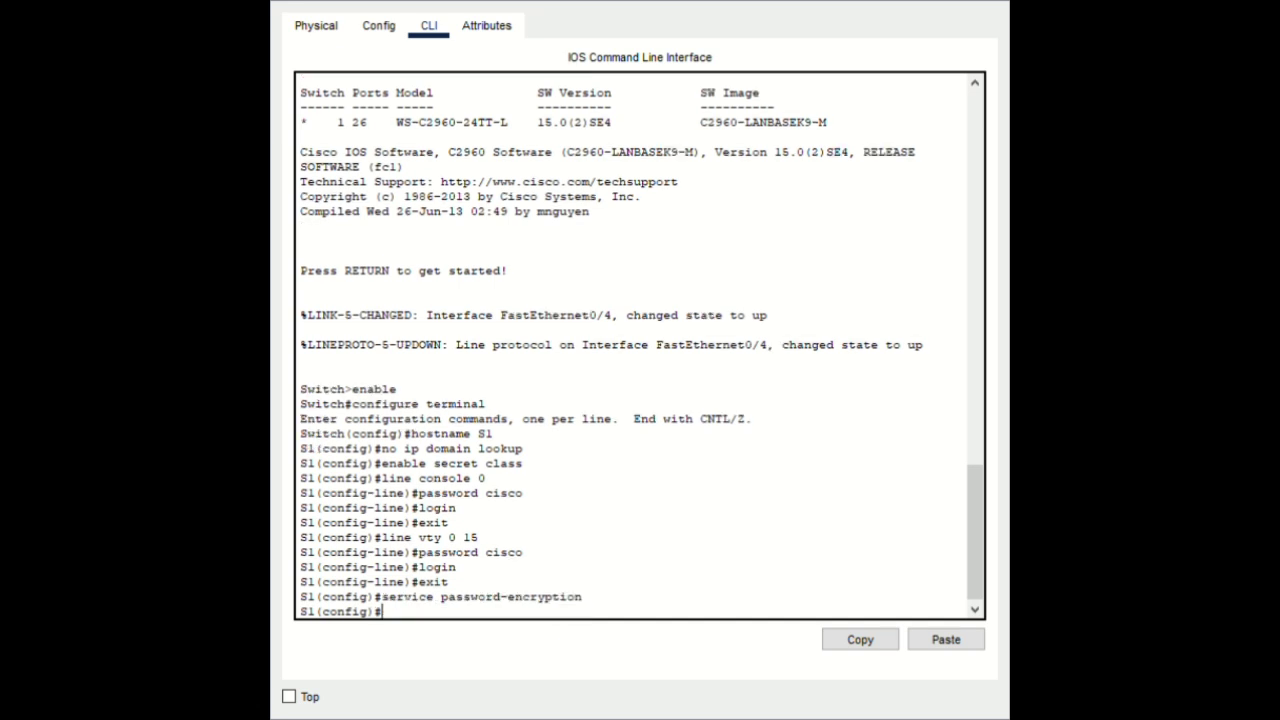
text(banner motd)
click(945, 640)
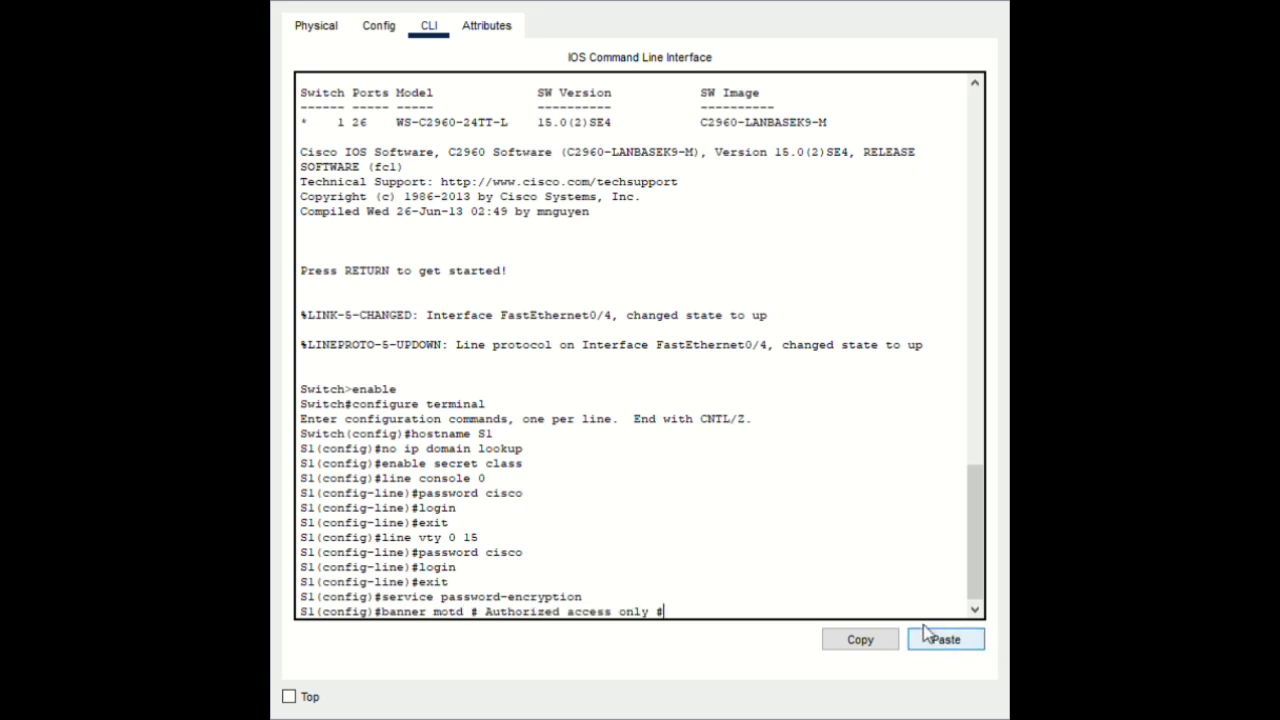
key(Left)
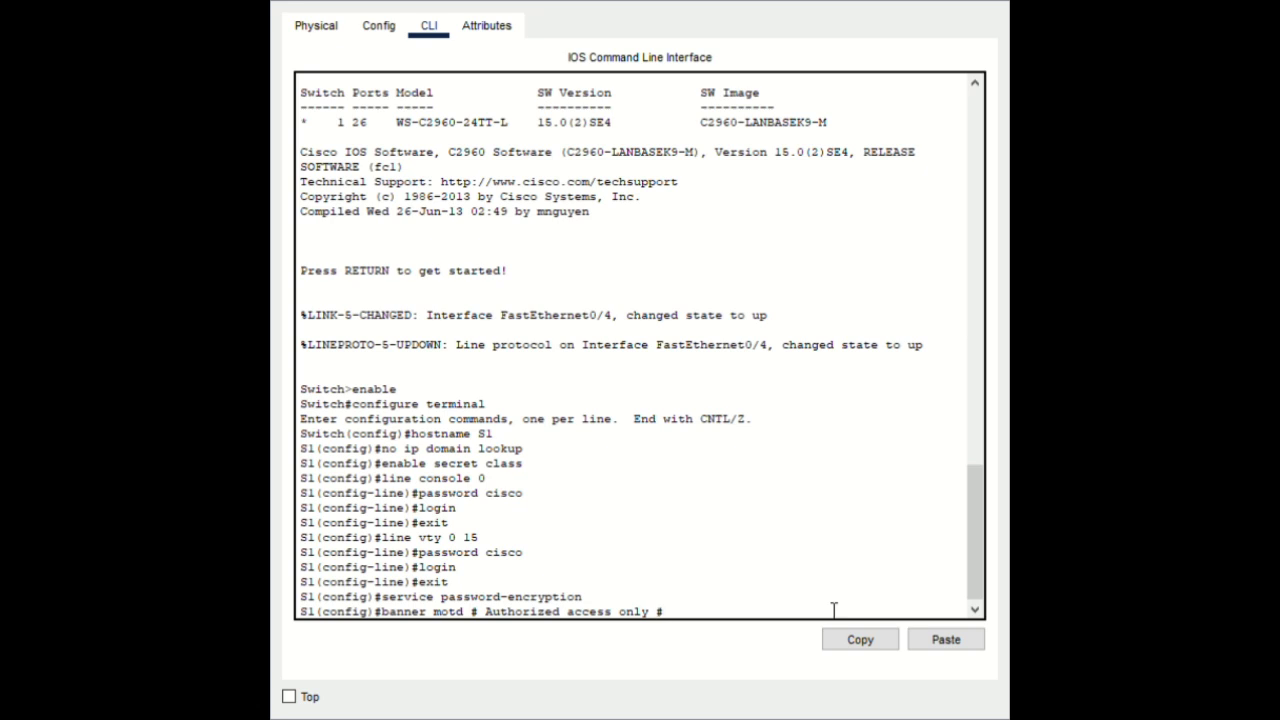
key(BackSpace)
key(Left)
key(Left)
key(Left)
key(Left)
key(Left)
key(Left)
key(Left)
key(Left)
key(Left)
key(Left)
key(Left)
key(Left)
key(Left)
key(Left)
key(Left)
key(Left)
key(Left)
key(Left)
key(Left)
key(Left)
key(BackSpace)
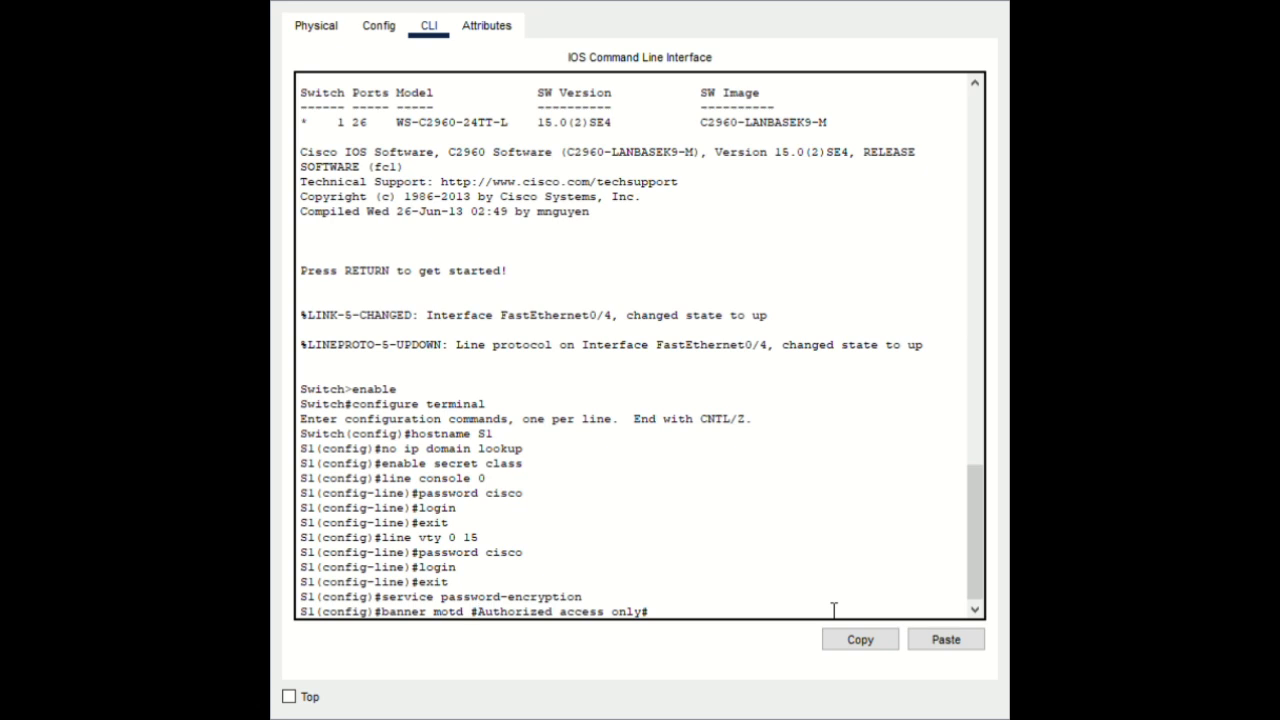
key(Return)
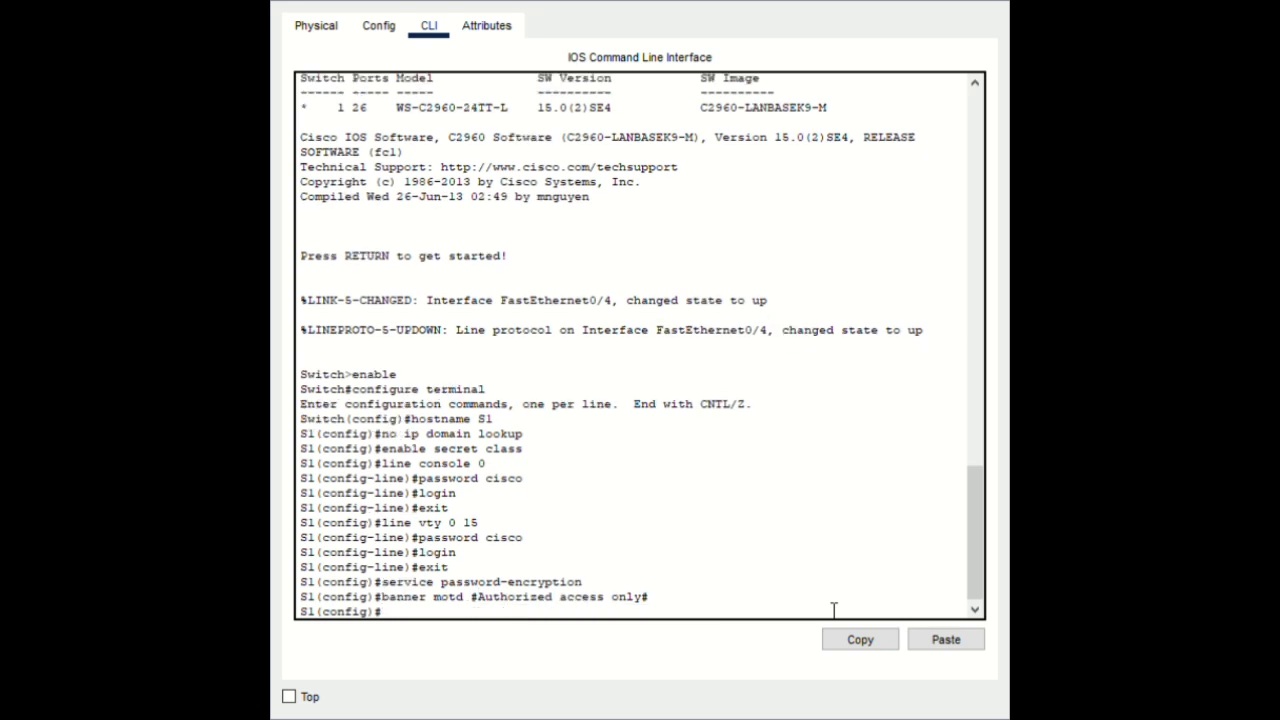
End configuration and copy S1's running-config to startup-config with the default filename
text(end)
key(Return)
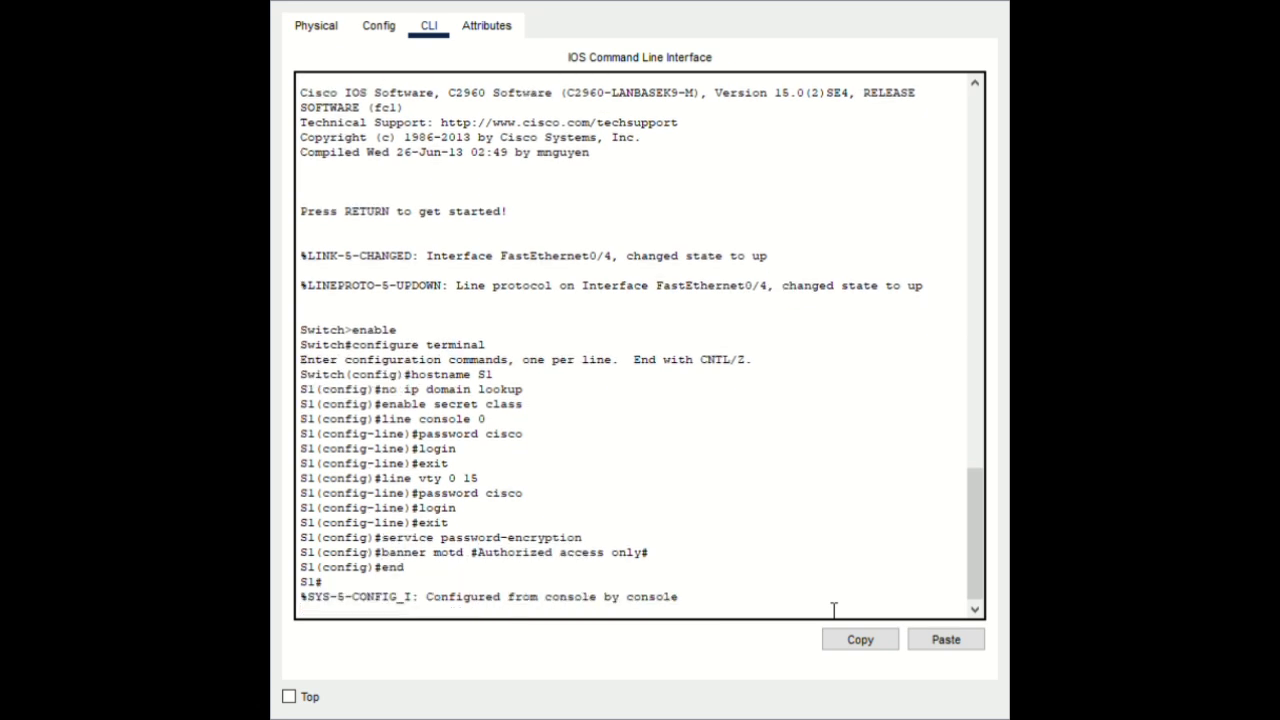
key(Return)
text(co)
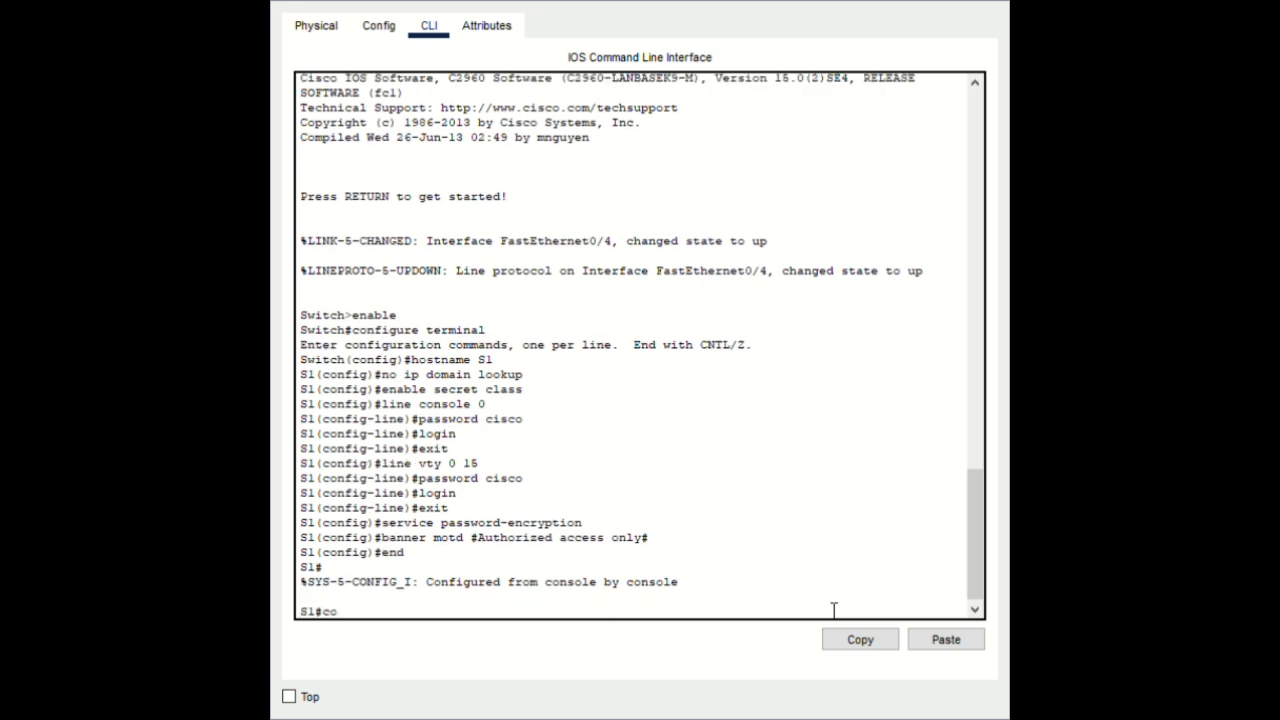
text(py running-confi)
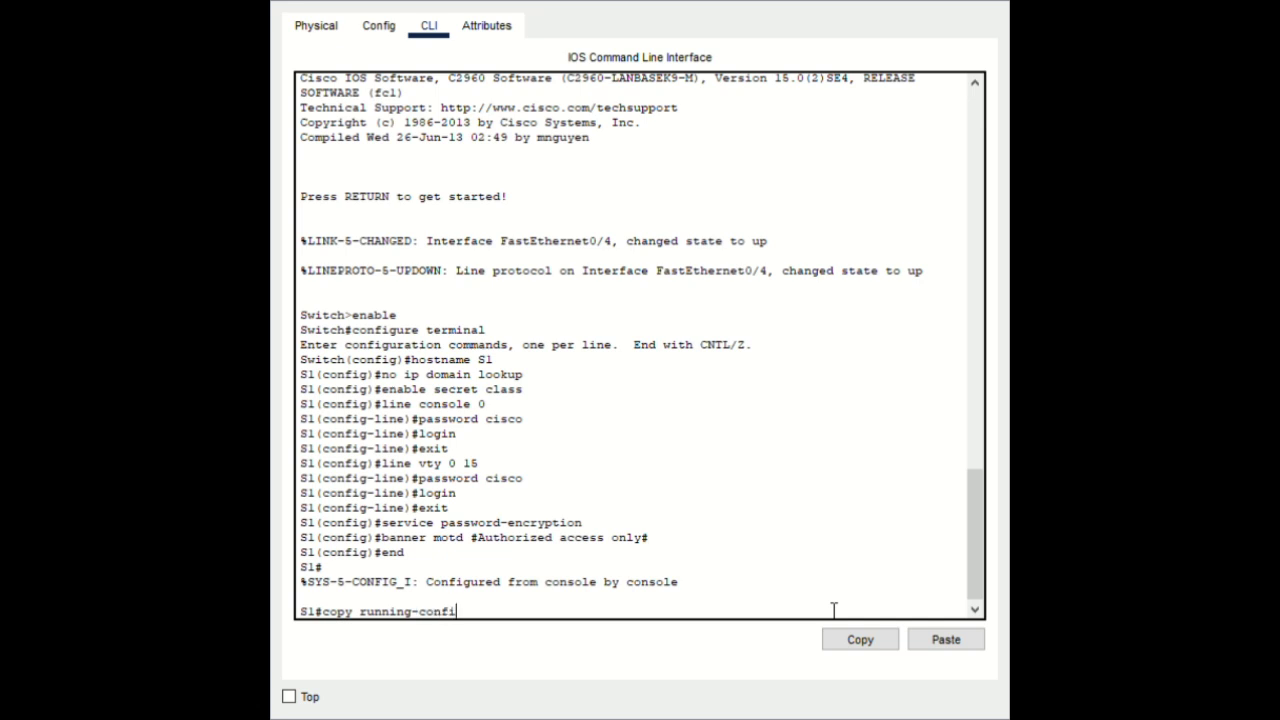
text(g startup-config)
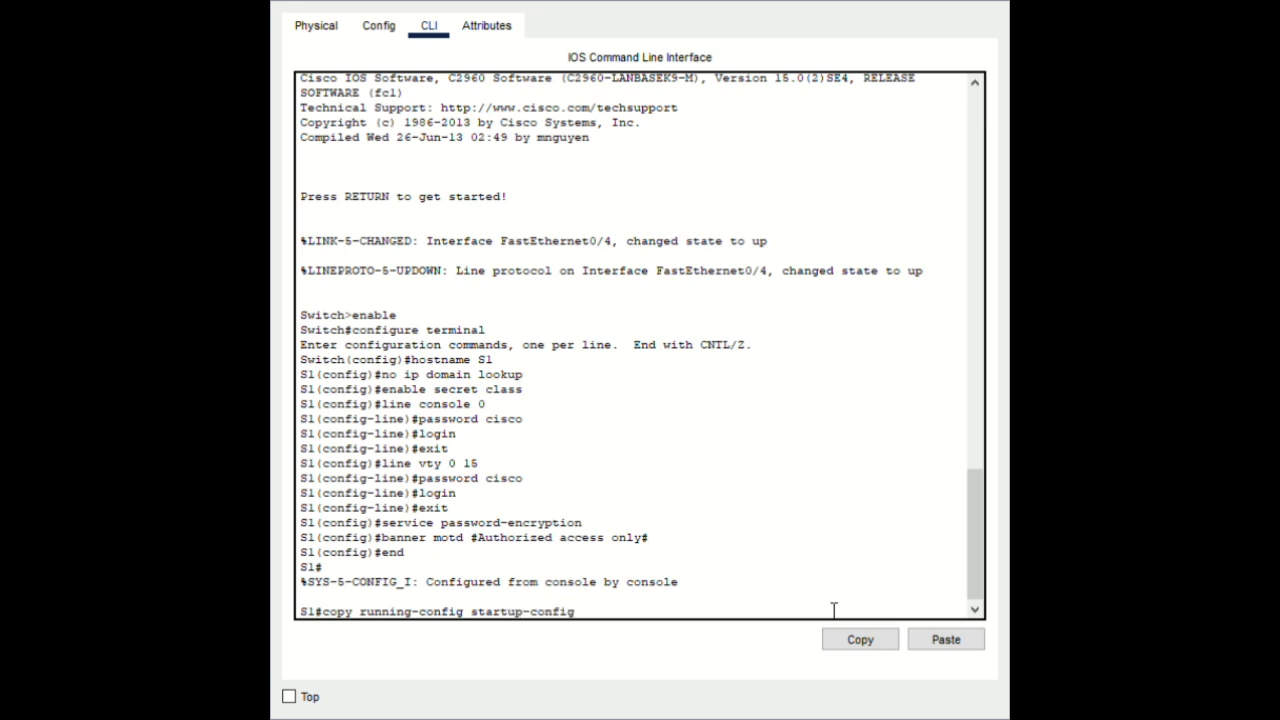
key(Return)
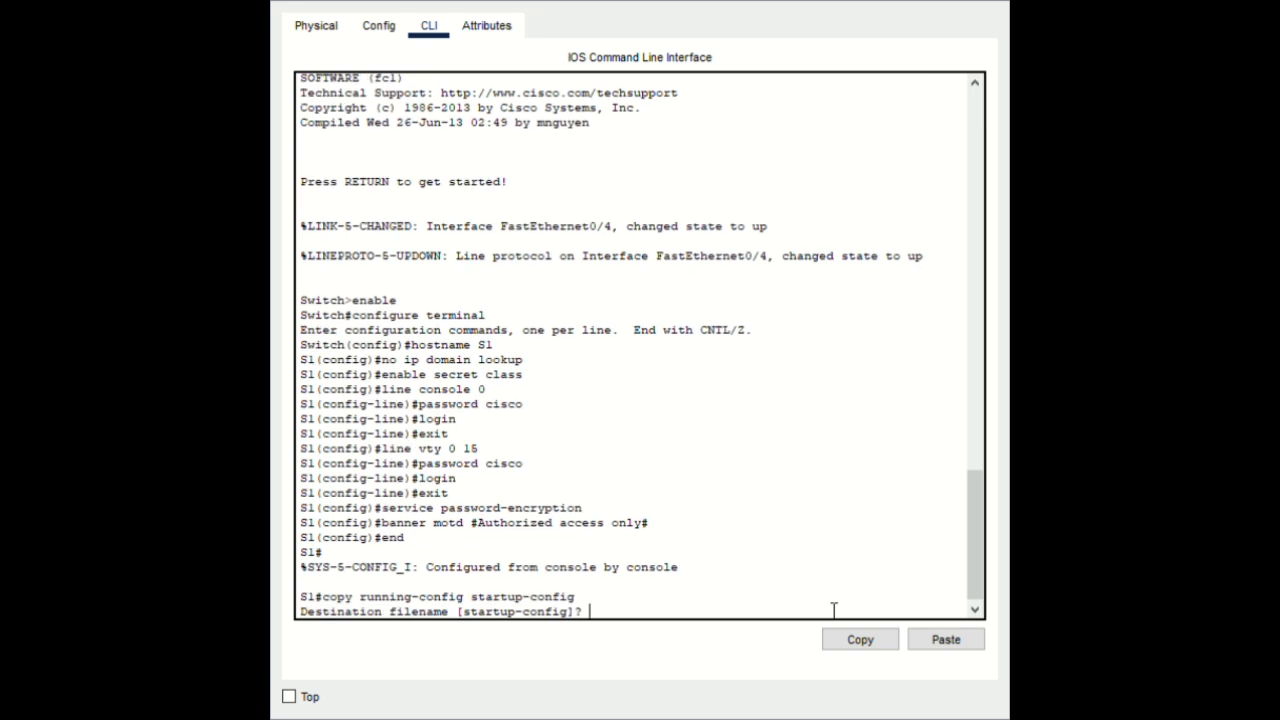
key(Return)
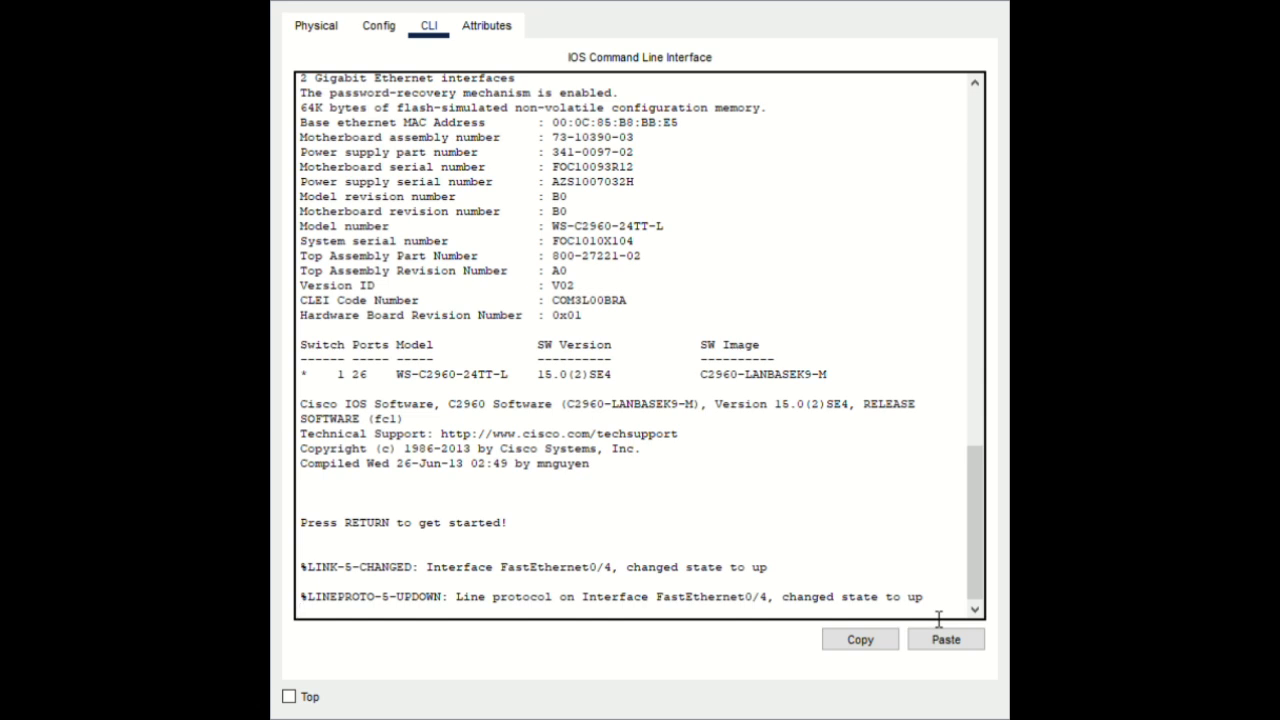
Enter privileged and global configuration mode and set the hostname to S2
key(Return)
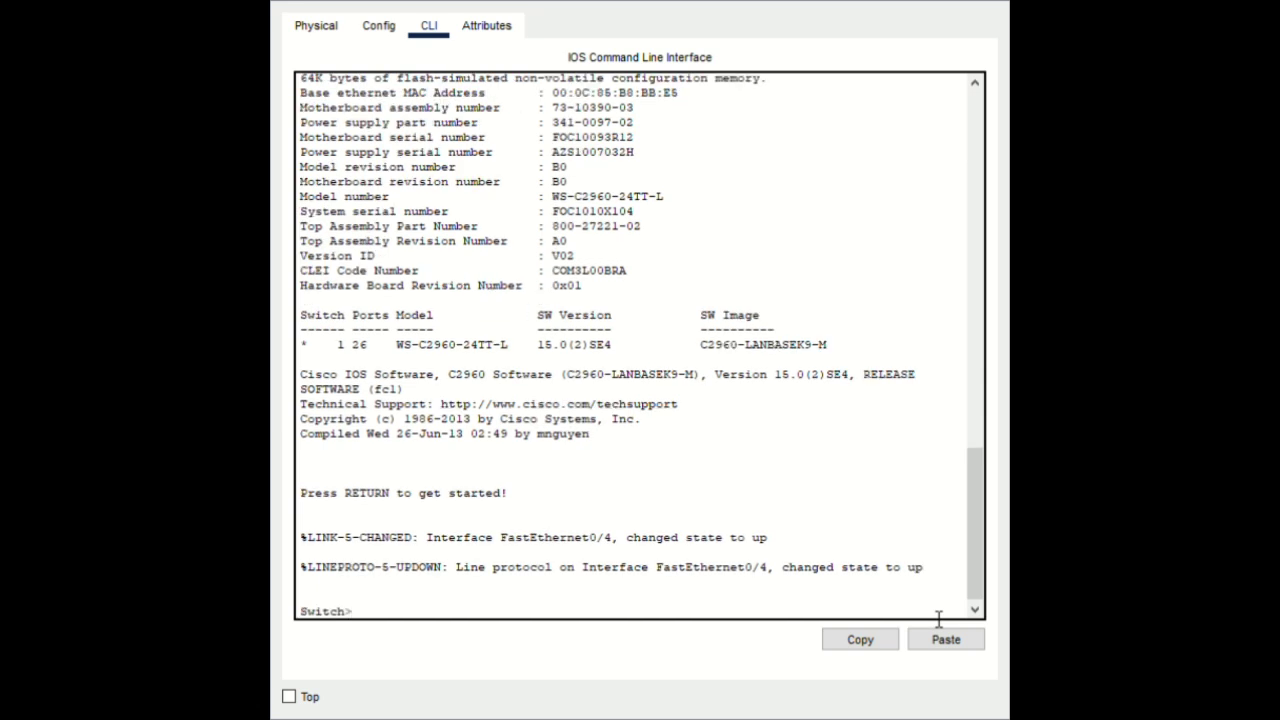
text(enable)
key(Return)
text(co)
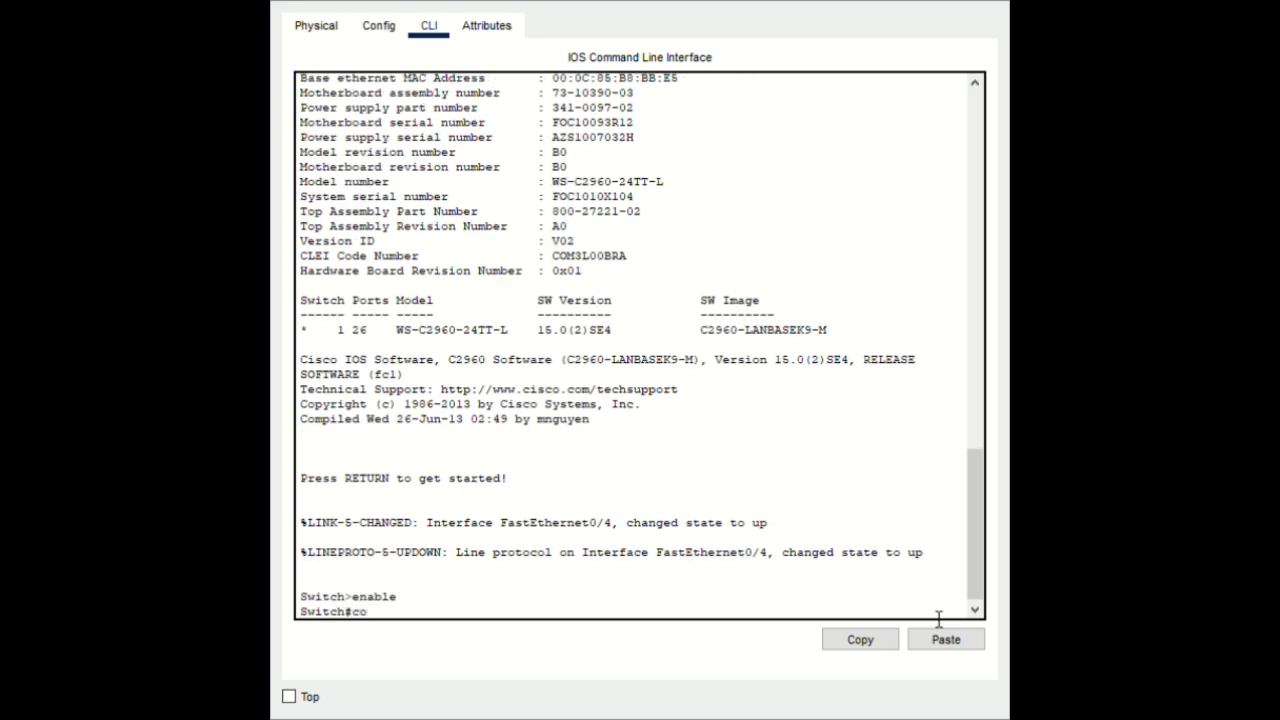
text(nfigure terminal)
key(Return)
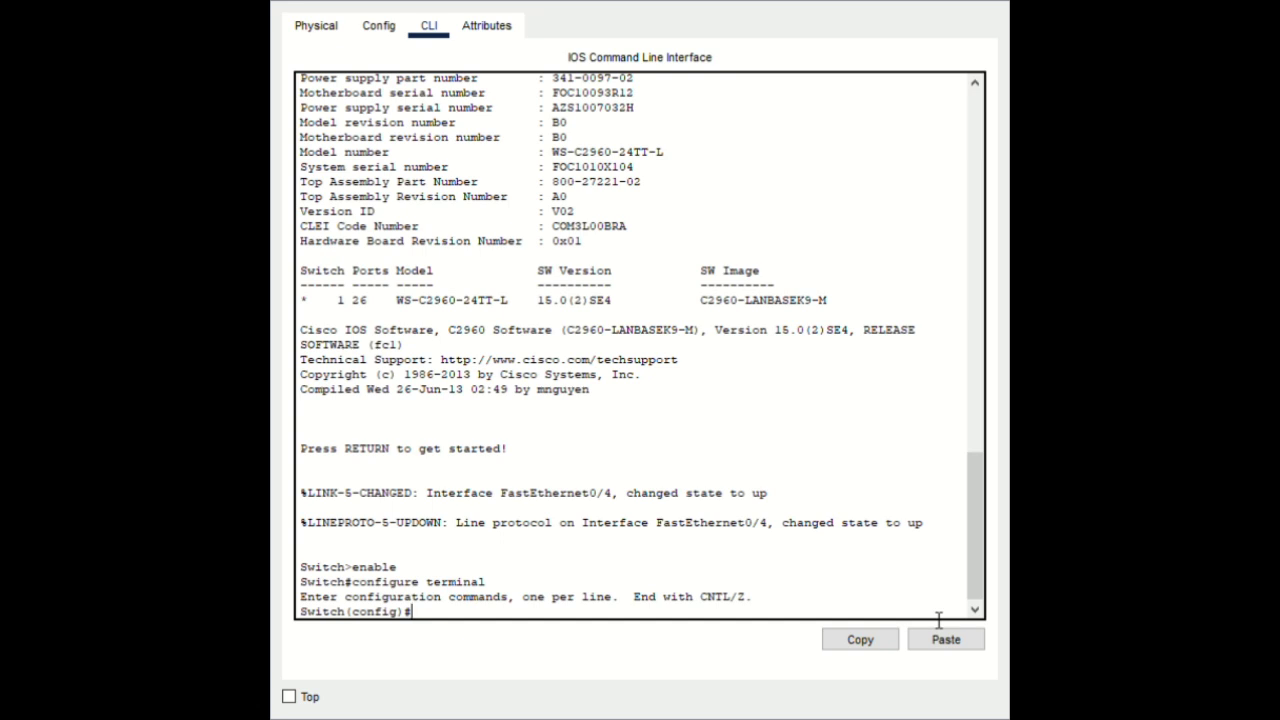
text(hostname S2)
key(Return)
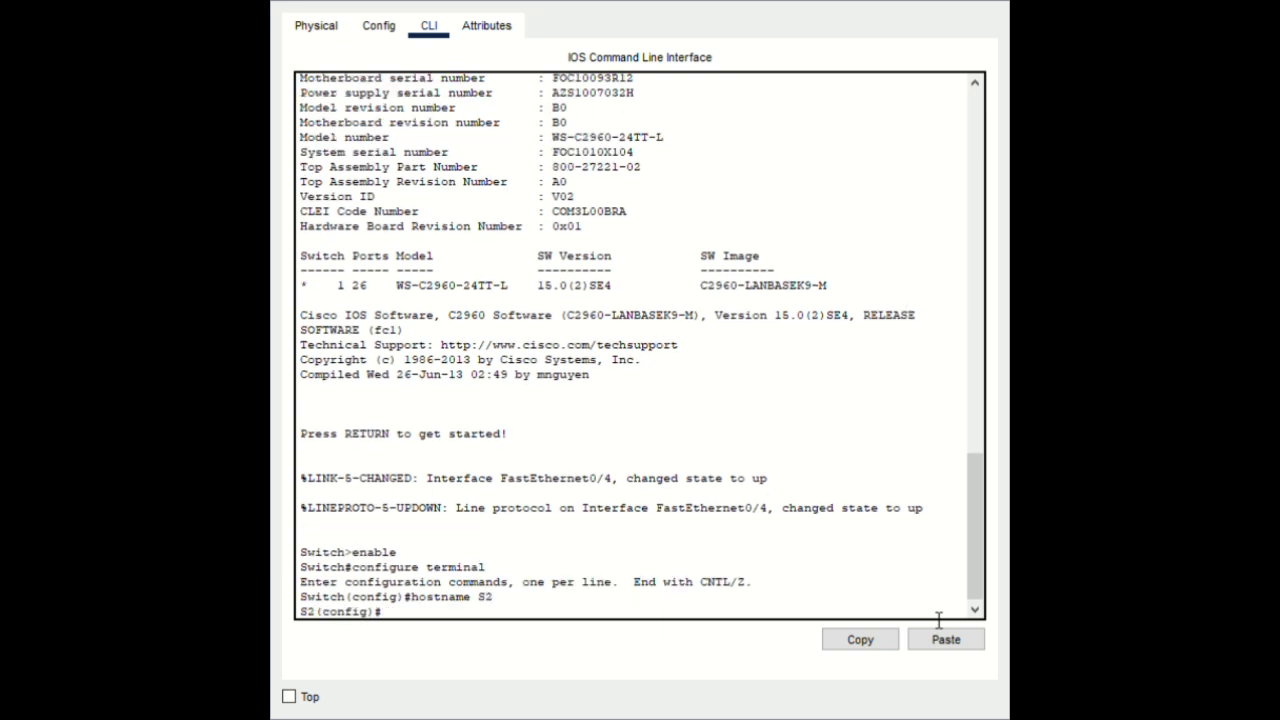
Set S2's privileged-mode enable secret
text(enable secret class)
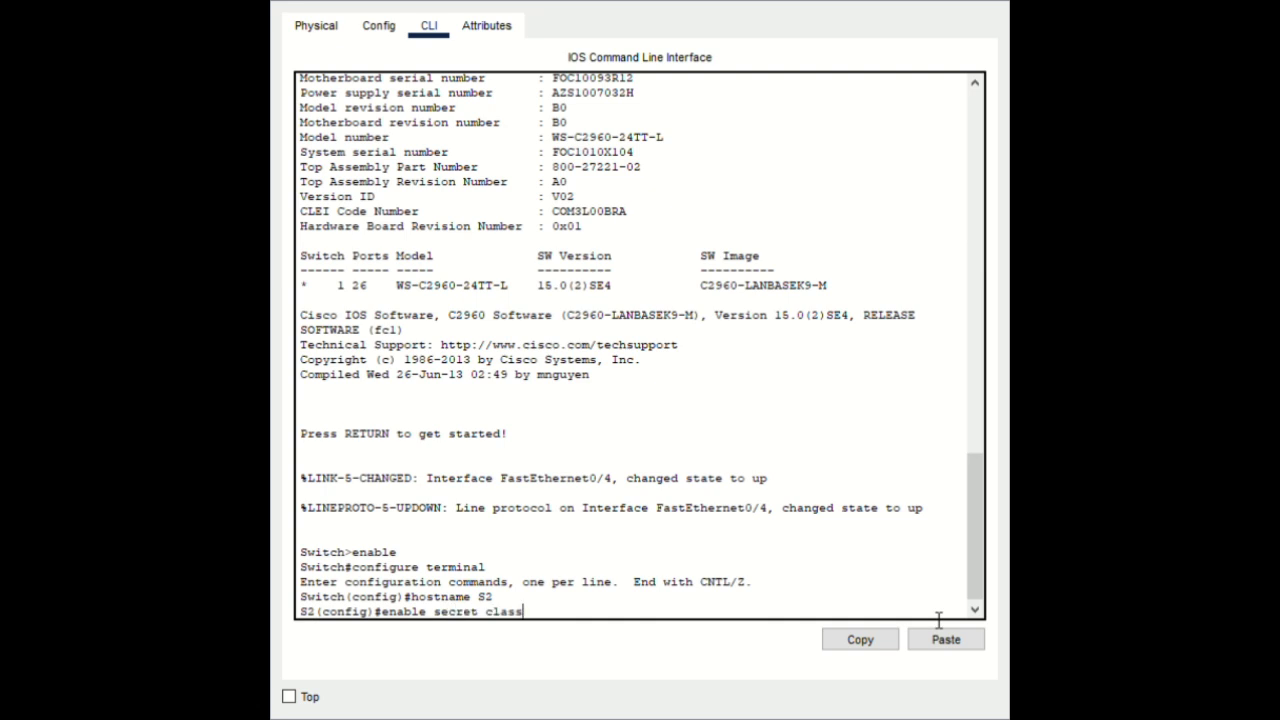
key(Return)
Require password login on console line 0, then start configuring vty lines 0 15
text(pas)
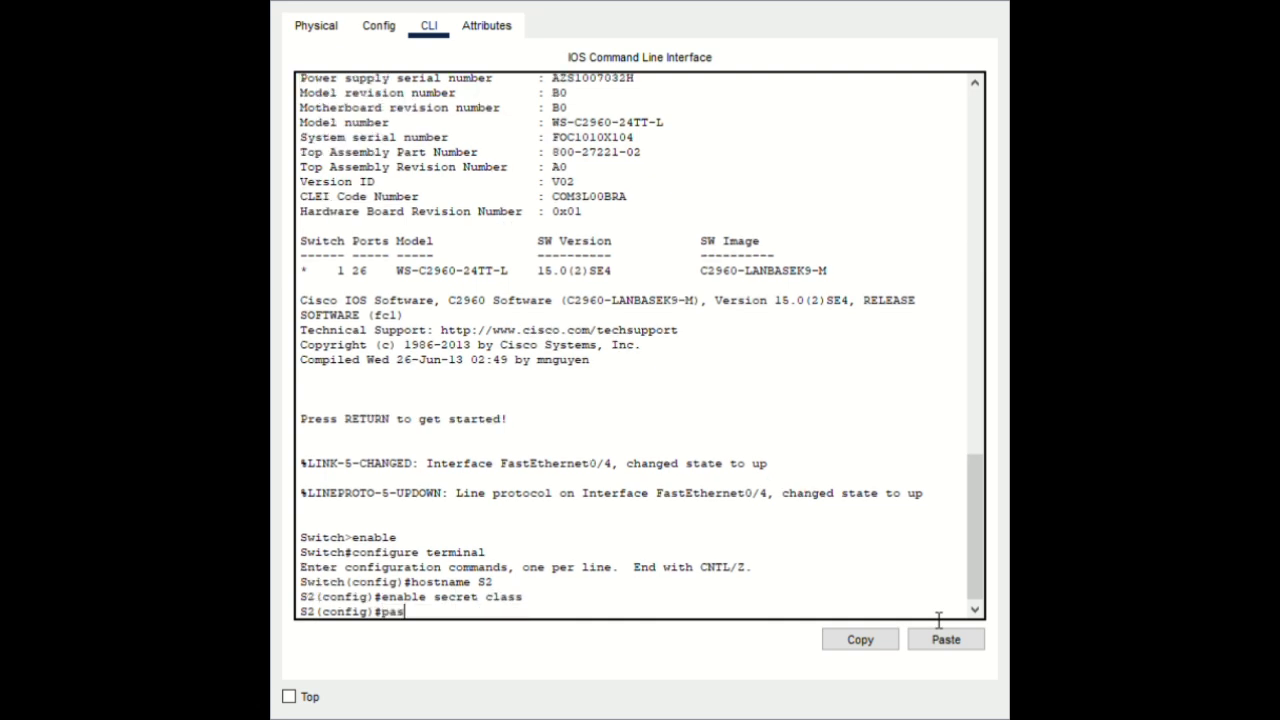
text(s)
key(BackSpace)
key(BackSpace)
key(BackSpace)
key(BackSpace)
text(line console)
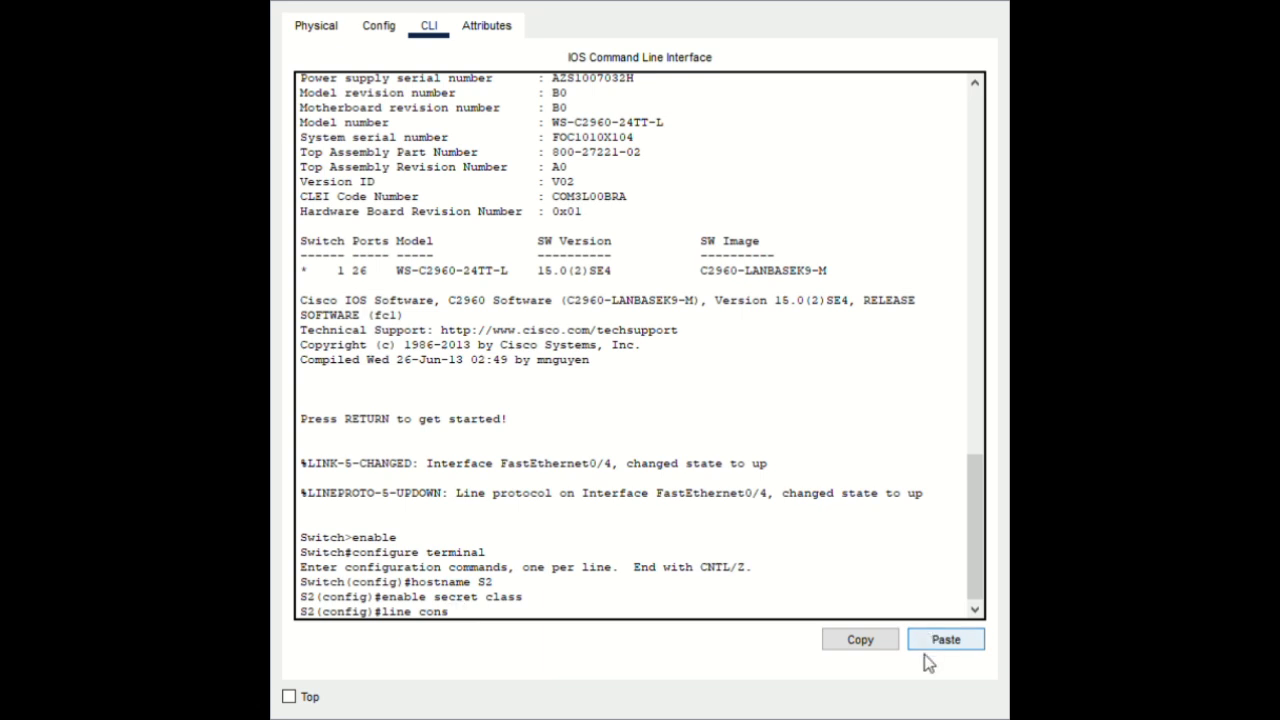
text( 0)
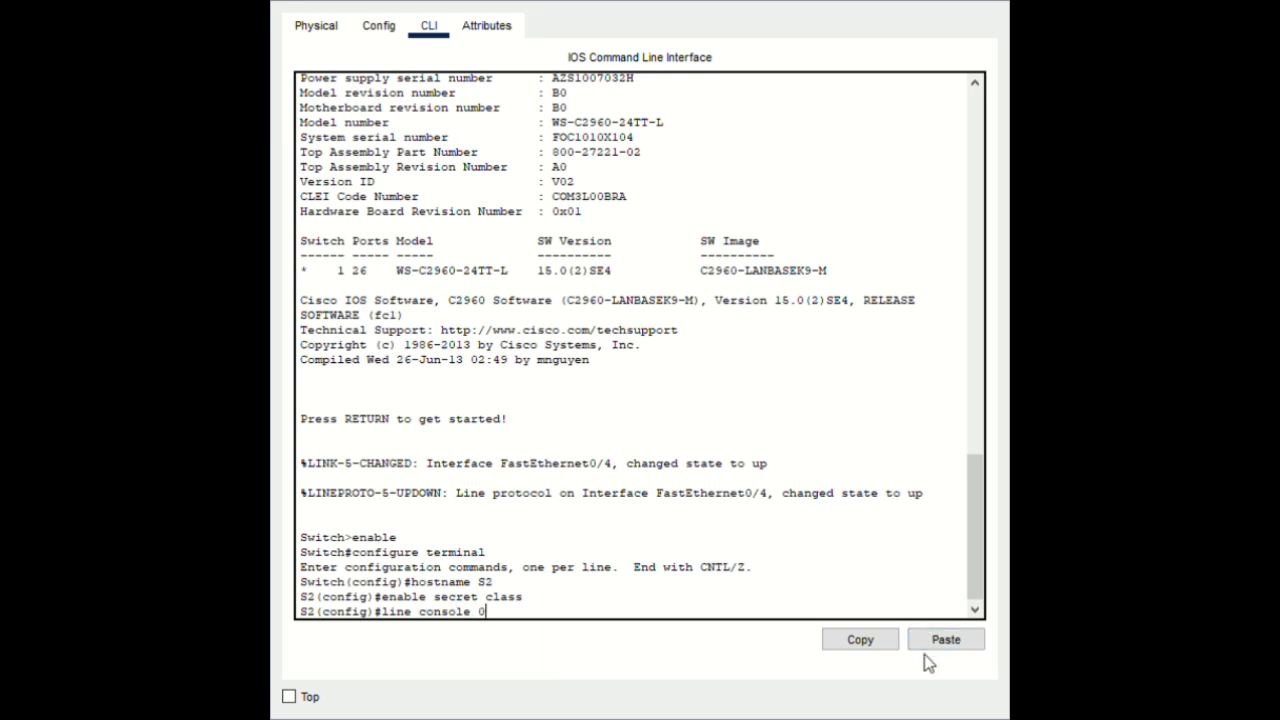
key(Return)
text(passw)
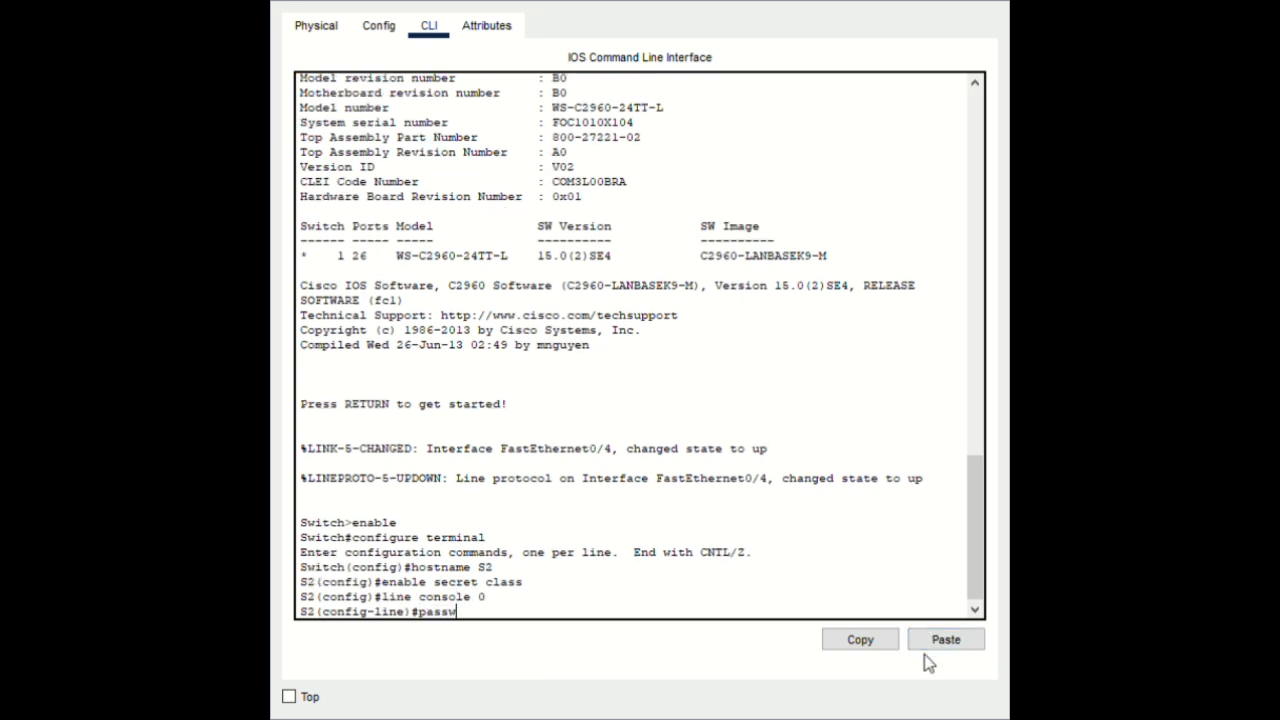
text(ord cisco)
key(Return)
text(login)
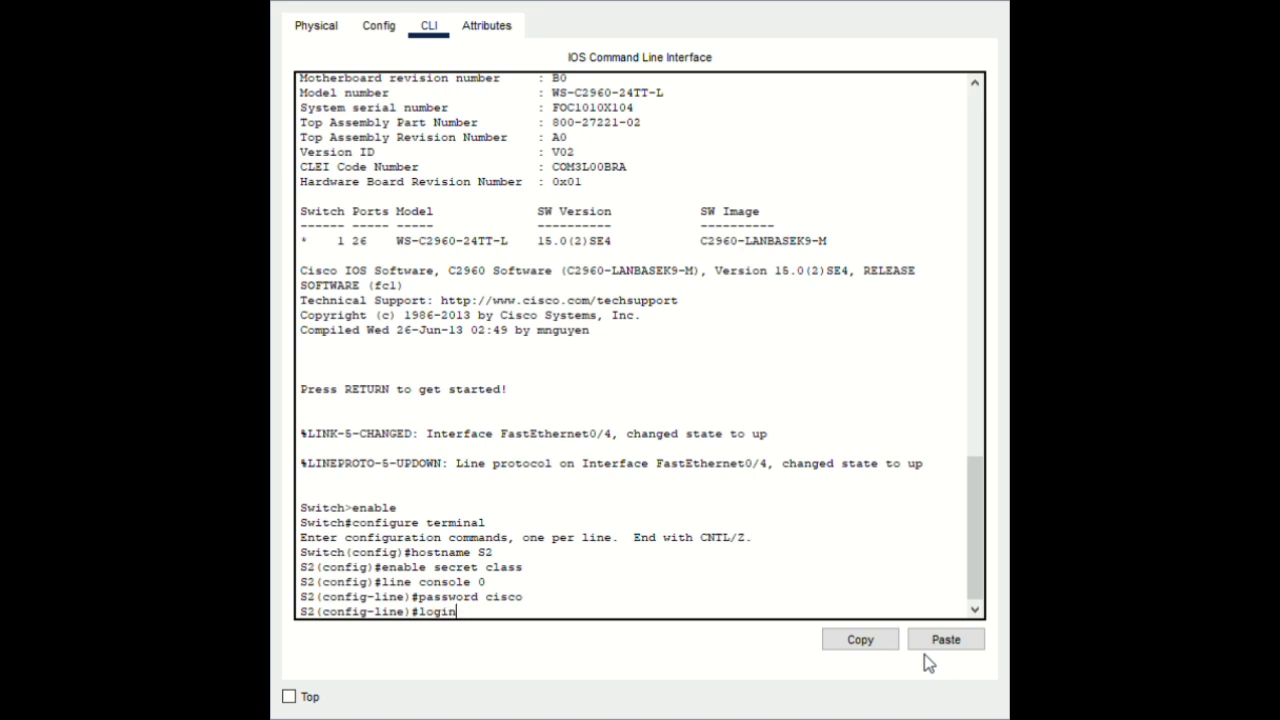
key(Return)
text(exit)
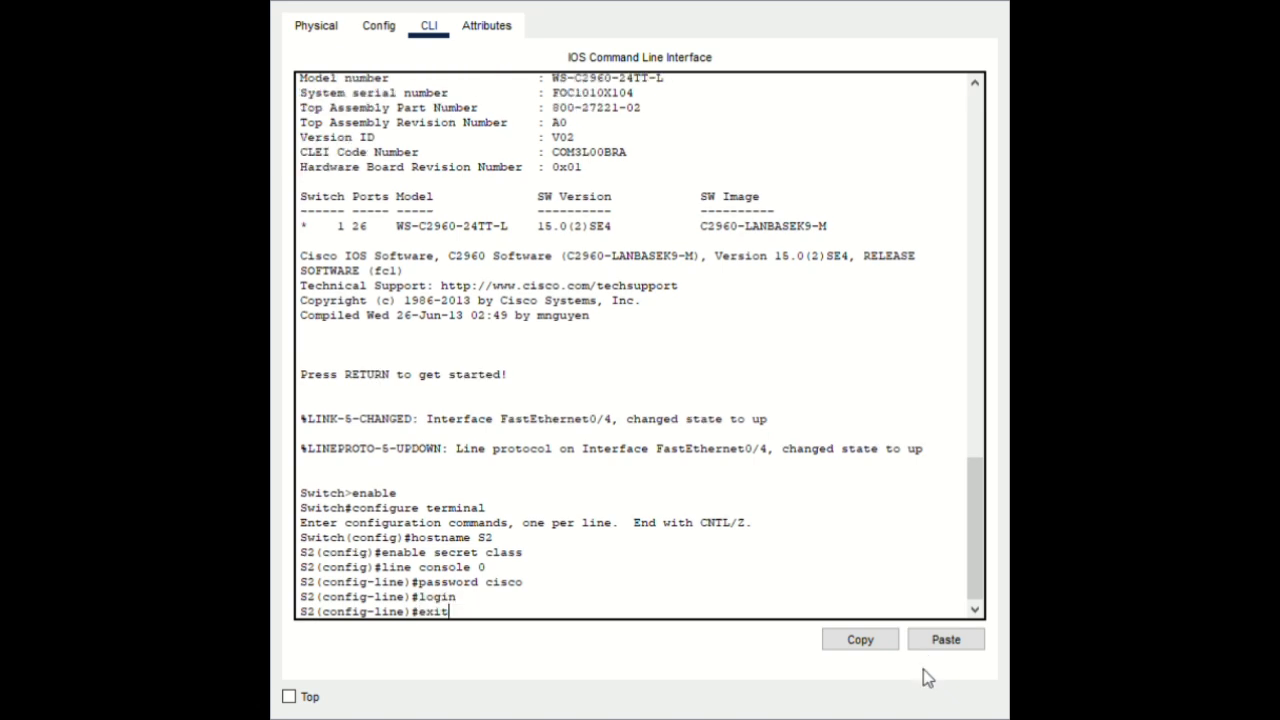
key(Return)
text(line )
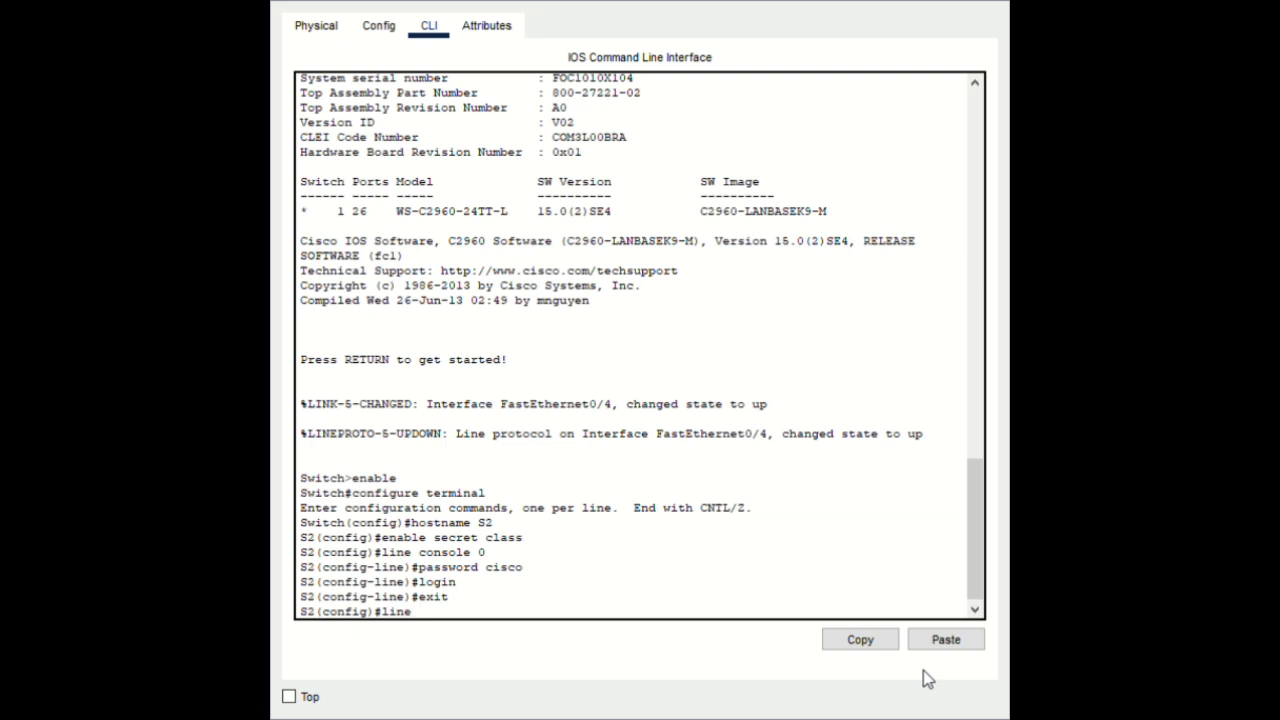
text(vty 0 15)
Set a password and require login on S2's vty lines 0–15
key(Return)
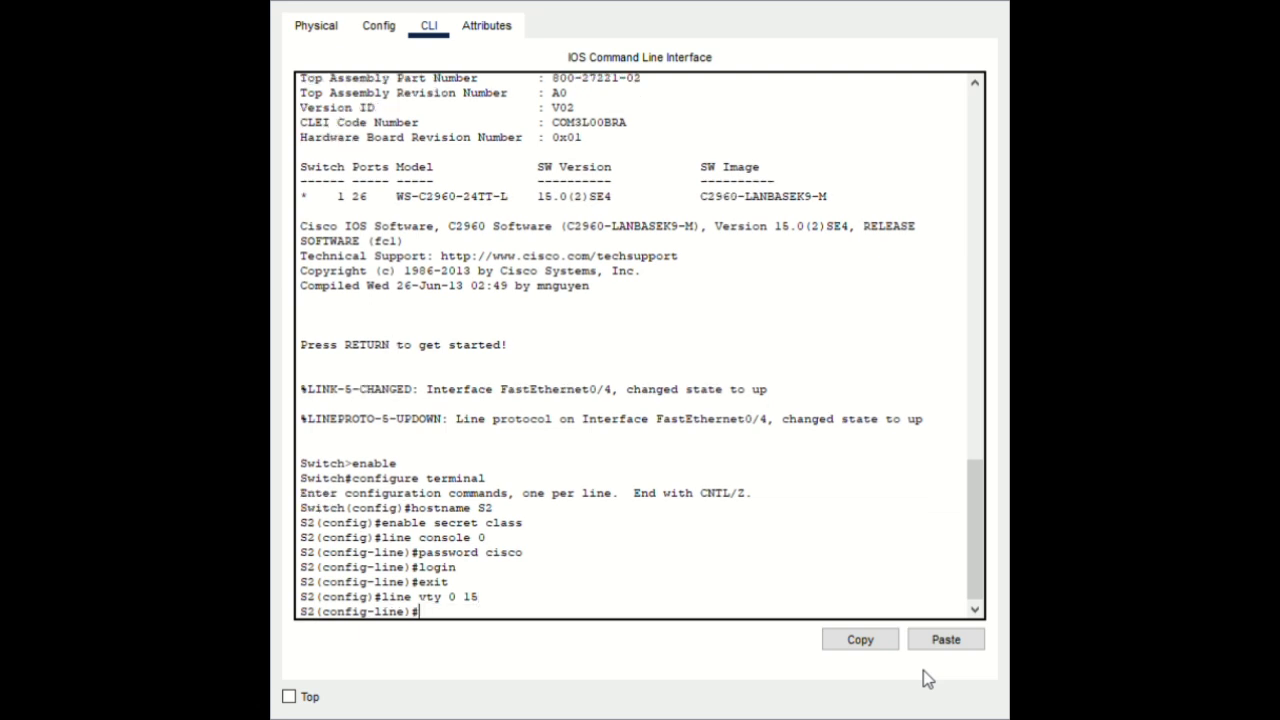
text(password cisco)
key(Return)
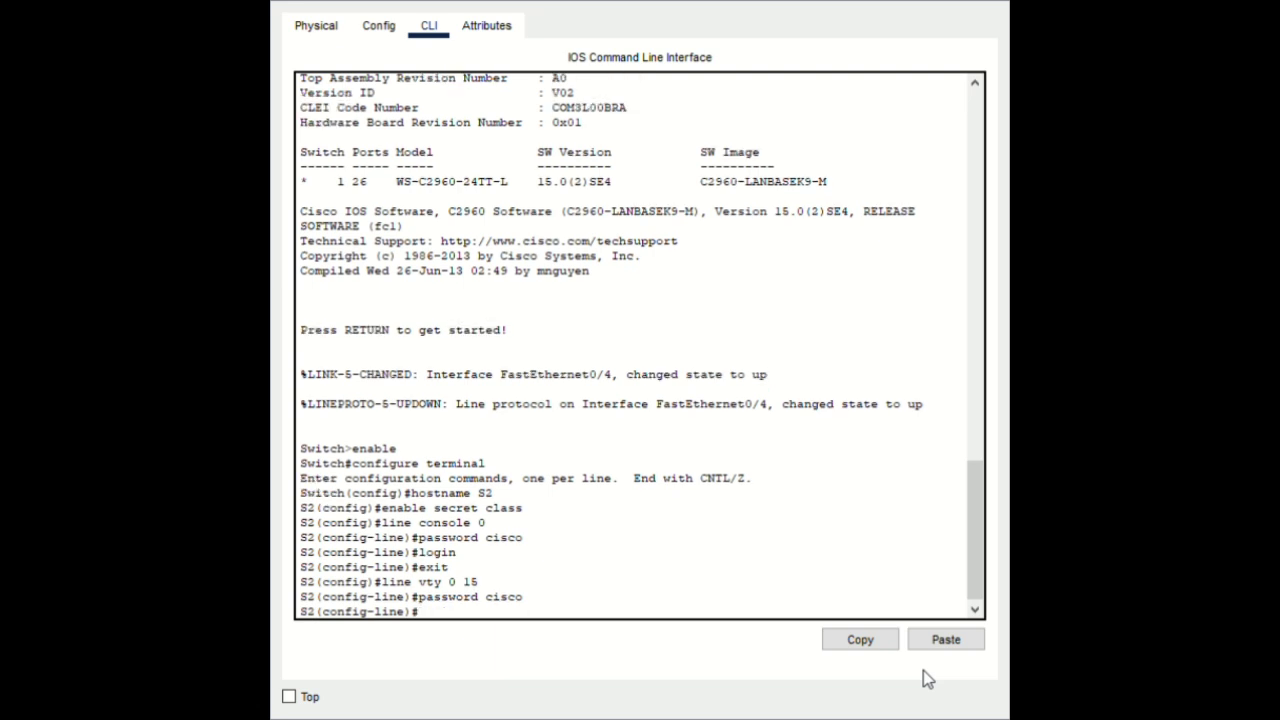
text(login)
key(Return)
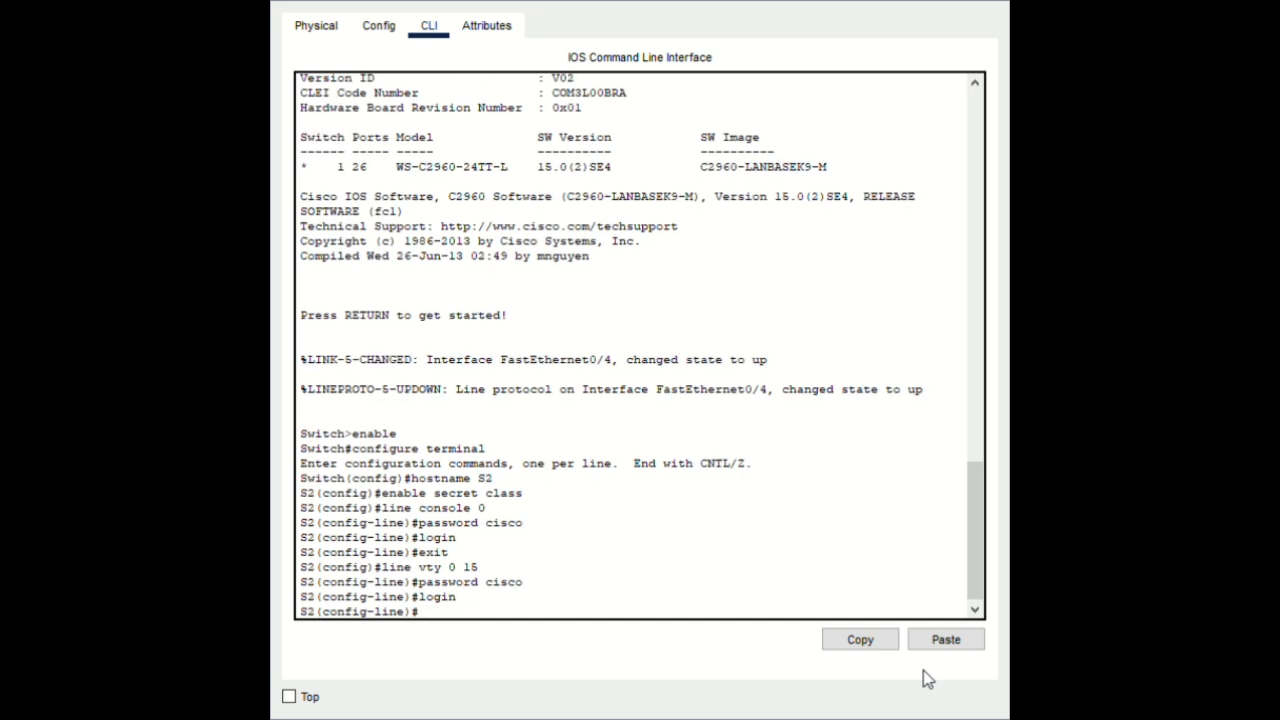
text(exit)
key(Return)
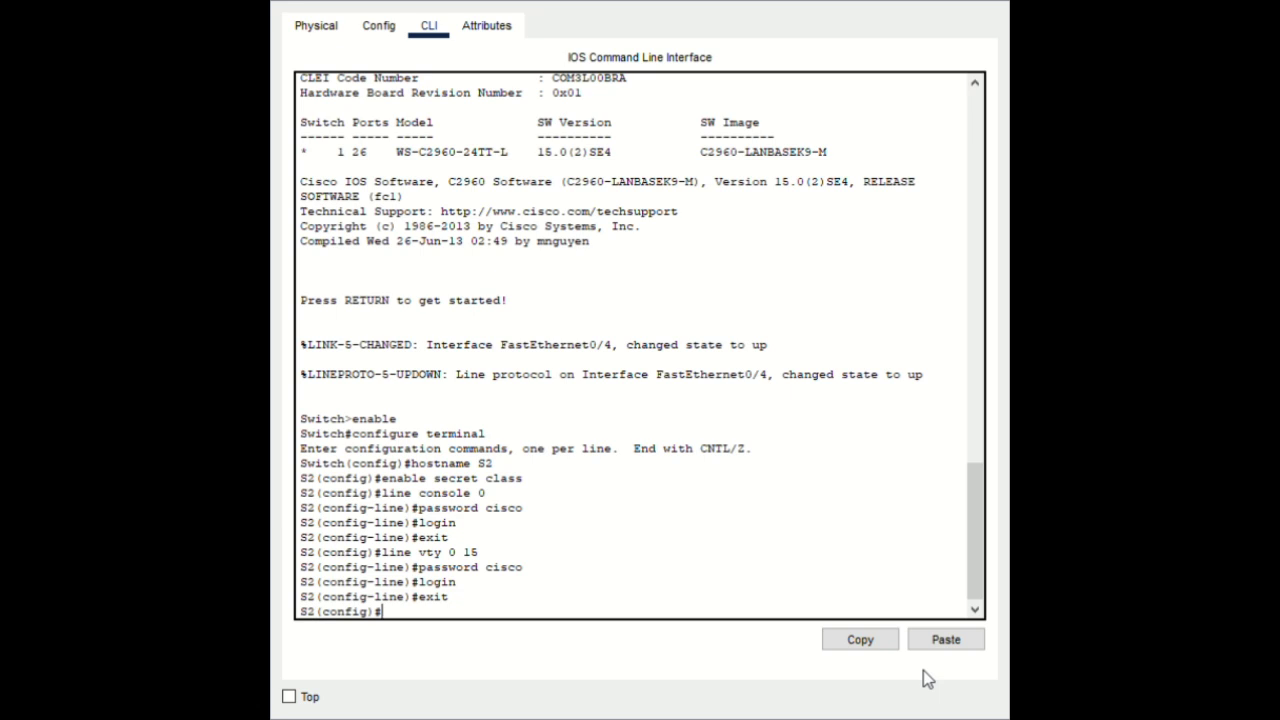
Enable password encryption, set banner motd '#Authorized access only#', and end configuration
text(service password-)
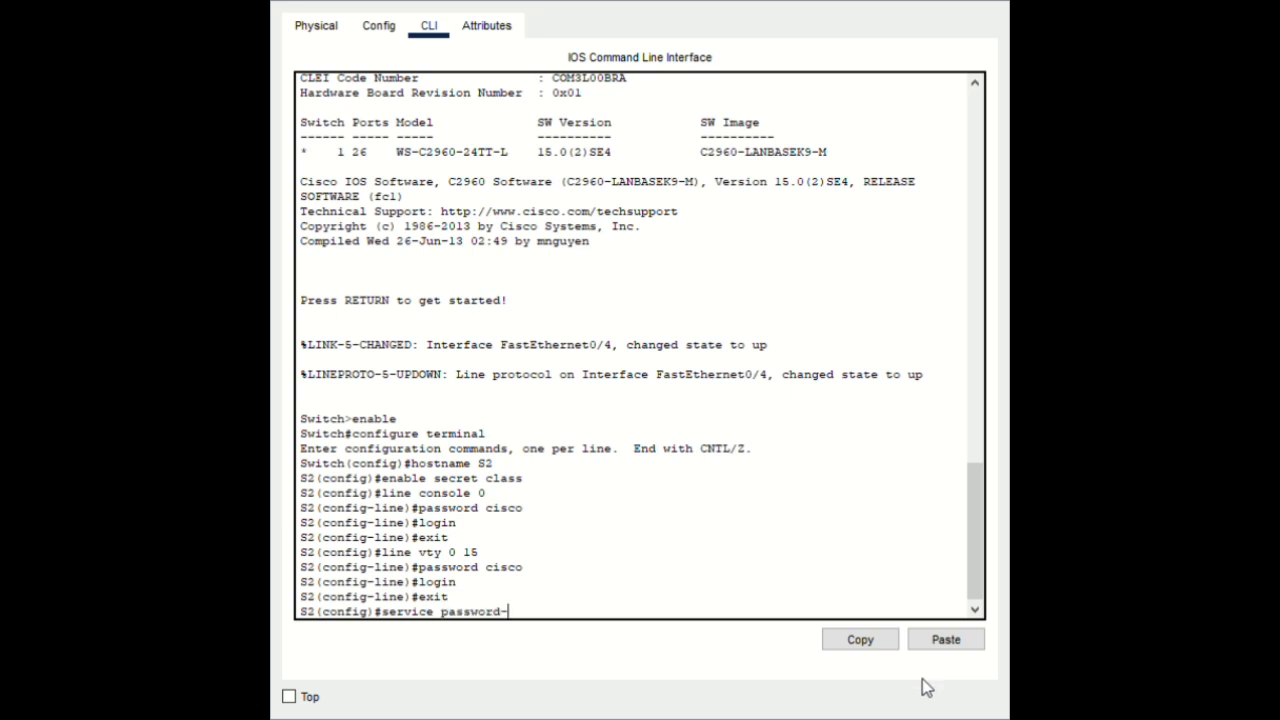
text(encryption)
key(Return)
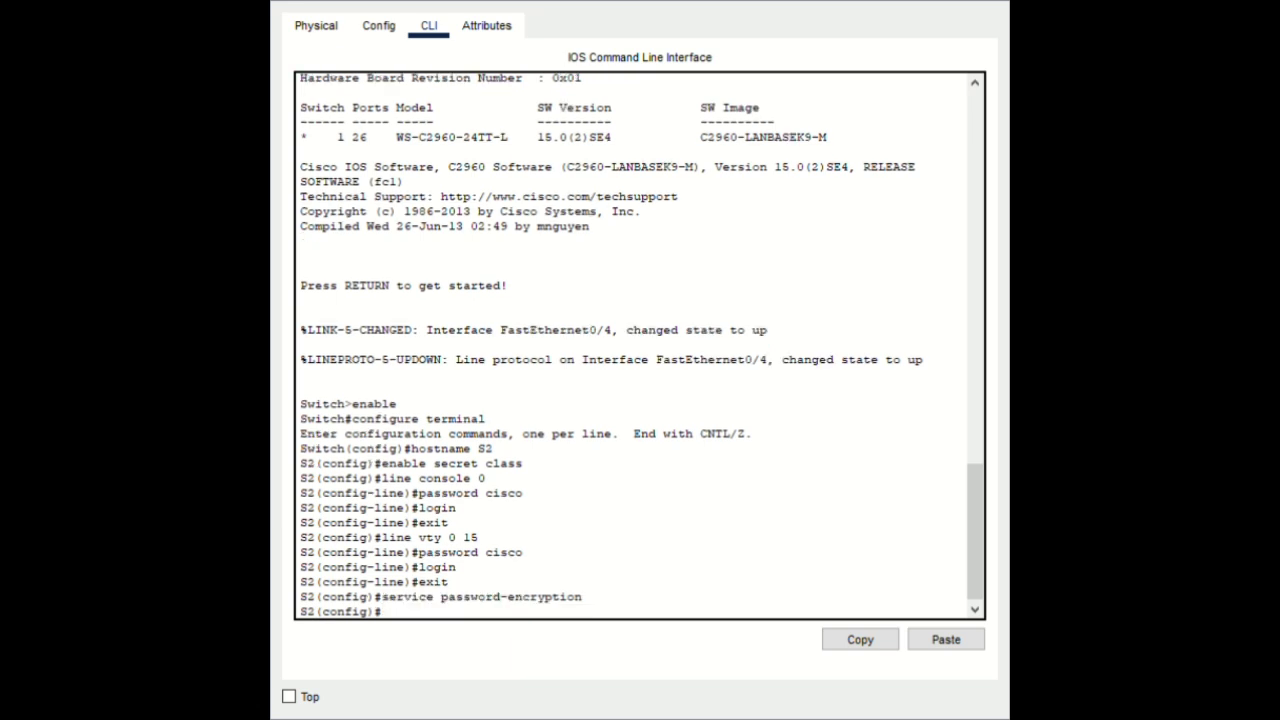
text(banner motd)
click(959, 635)
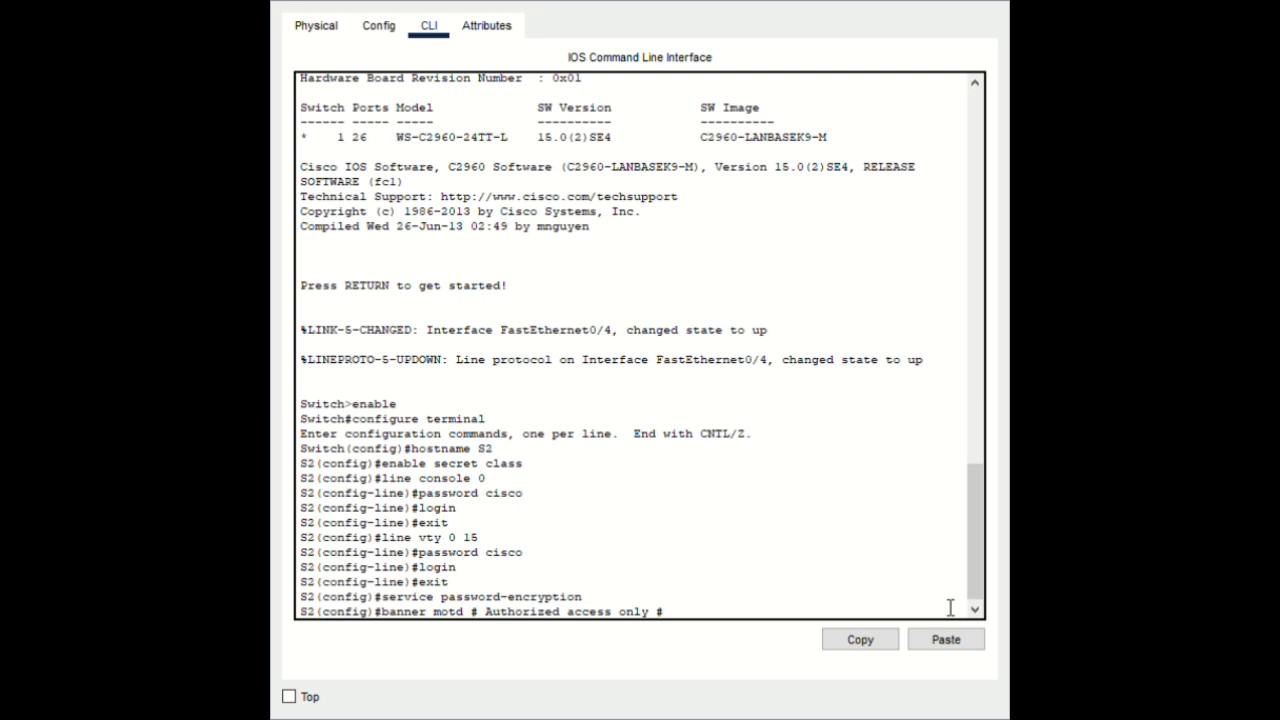
key(Left)
key(BackSpace)
key(Left)
key(Left)
key(Left)
key(Left)
key(Left)
key(Left)
key(Left)
key(Left)
key(Left)
key(Left)
key(Left)
key(Left)
key(Left)
key(Left)
key(Left)
key(Left)
key(Left)
key(Left)
key(Left)
key(Left)
key(BackSpace)
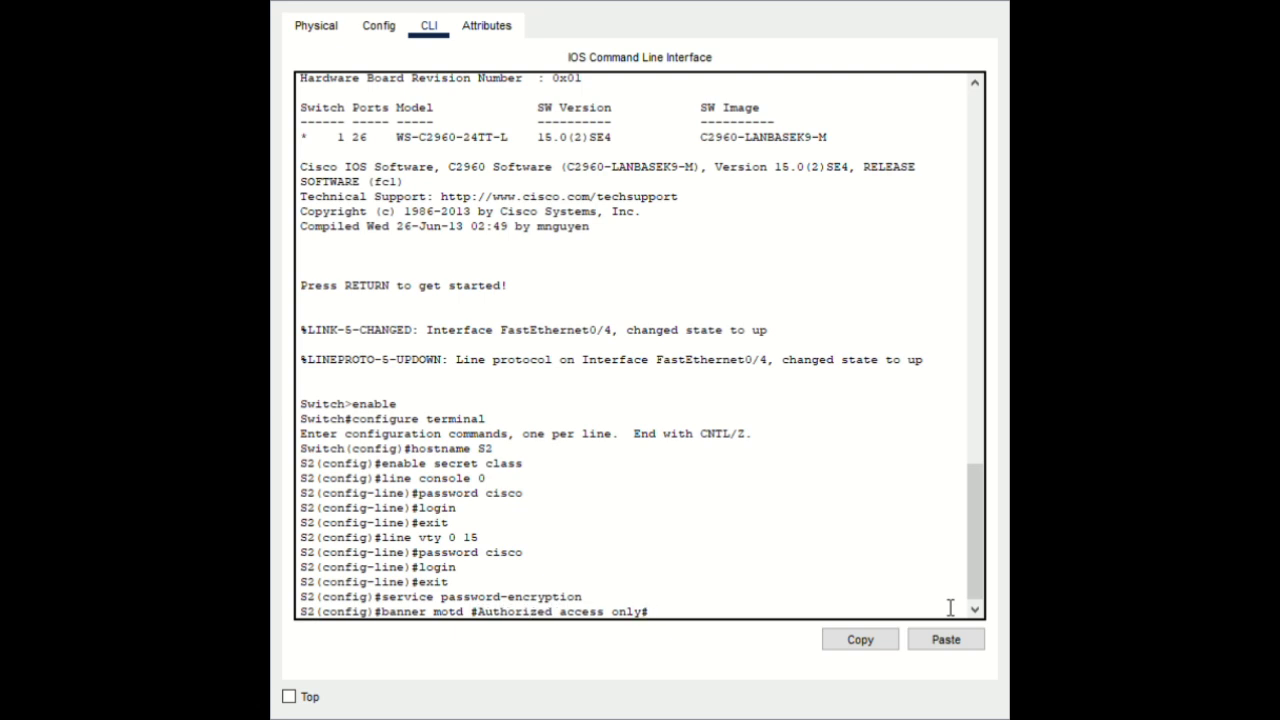
key(Return)
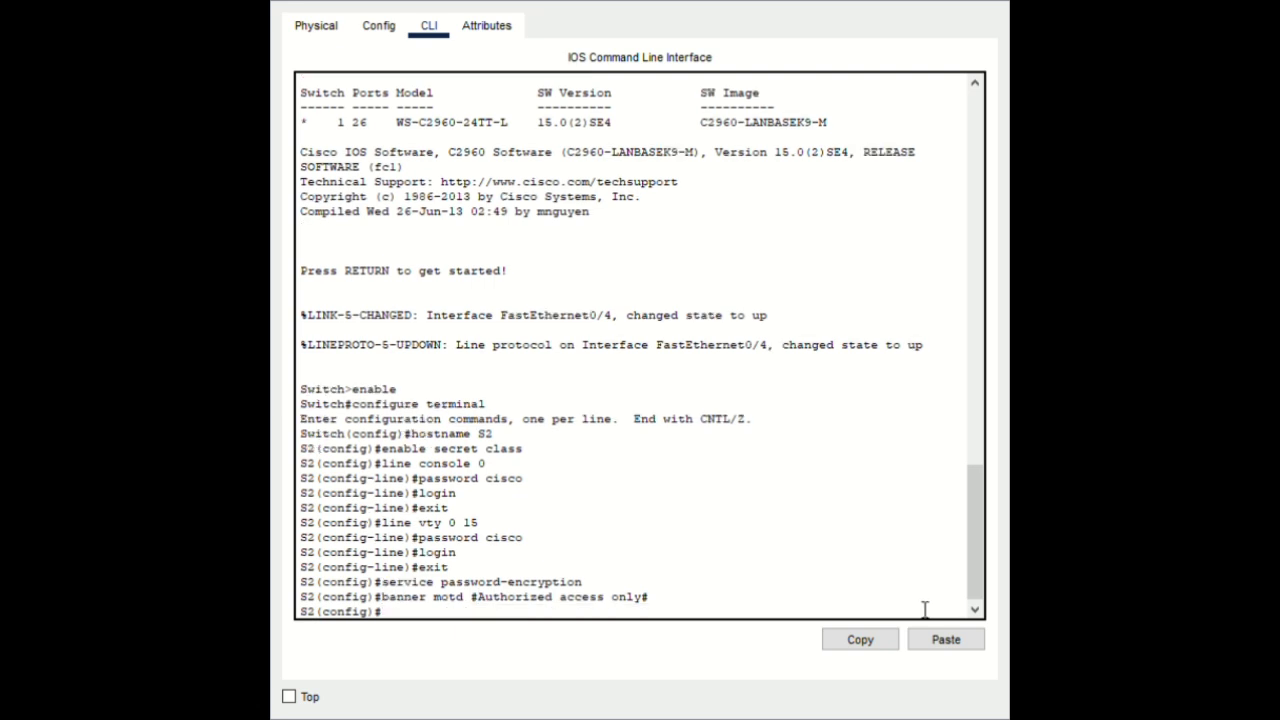
text(end)
key(Return)
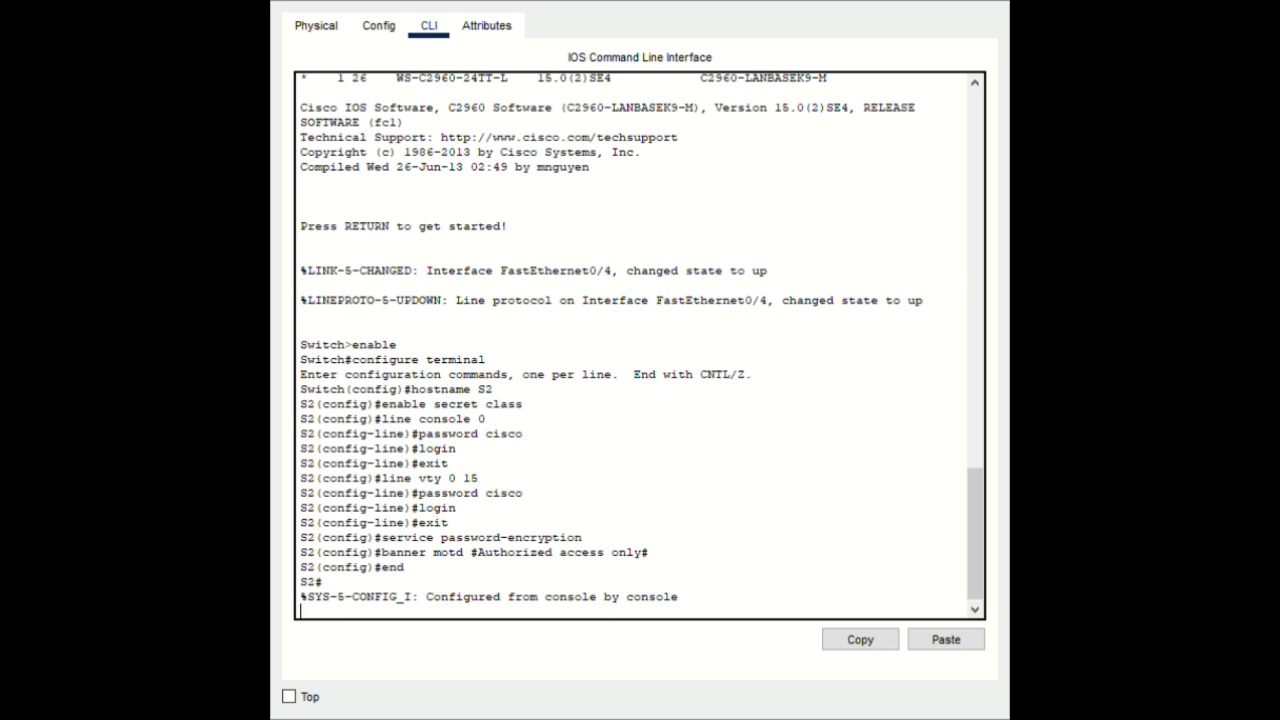
At a fresh S2# prompt, run copy running-config startup-config
key(Return)
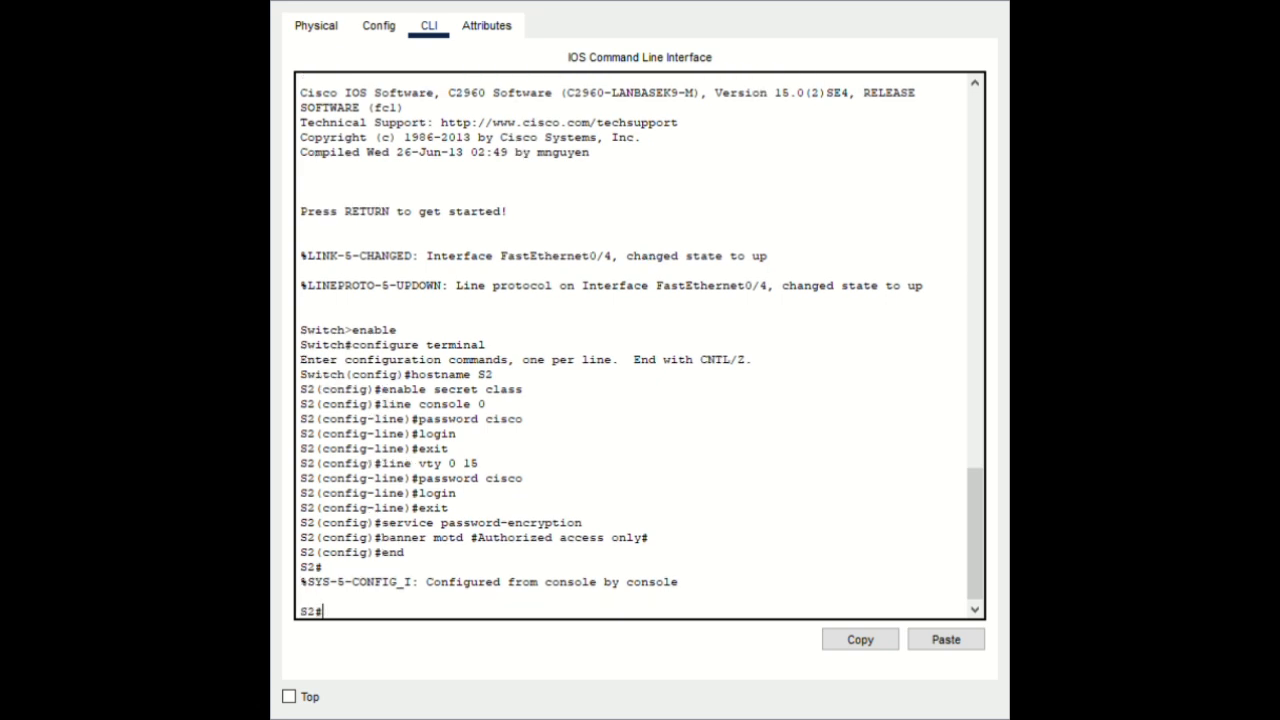
text(copy running-con)
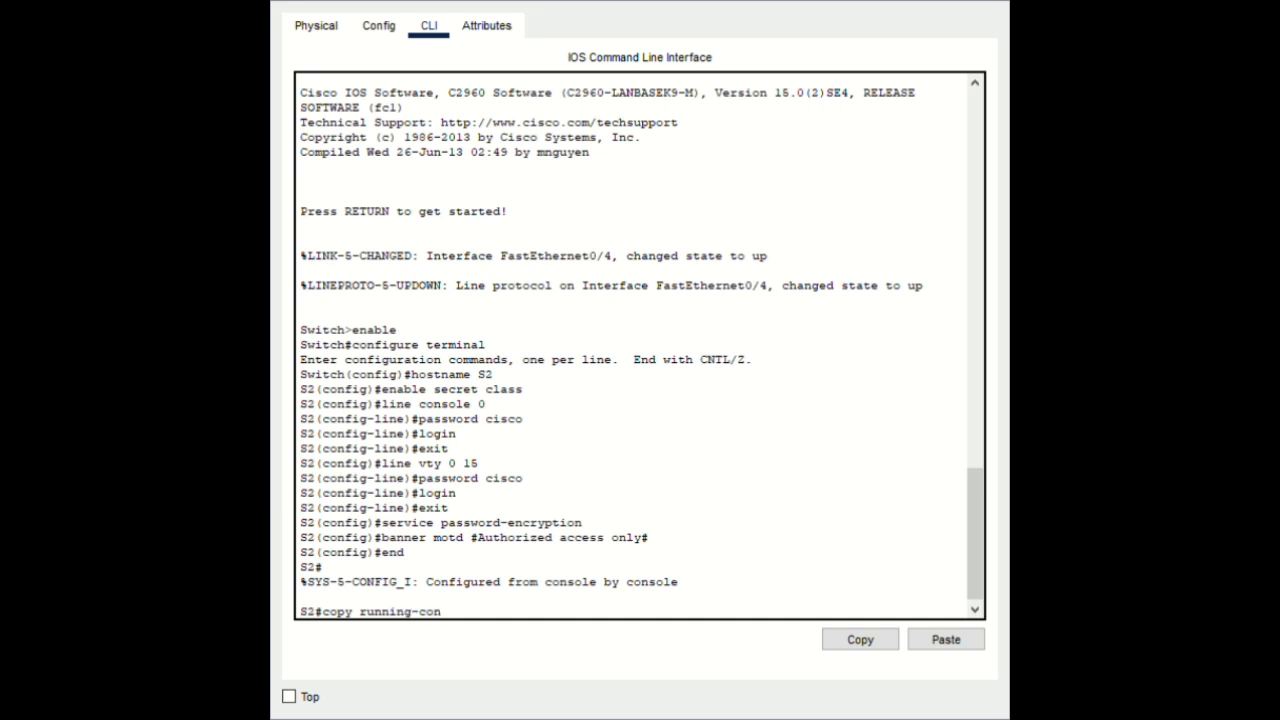
text(fig startup-config)
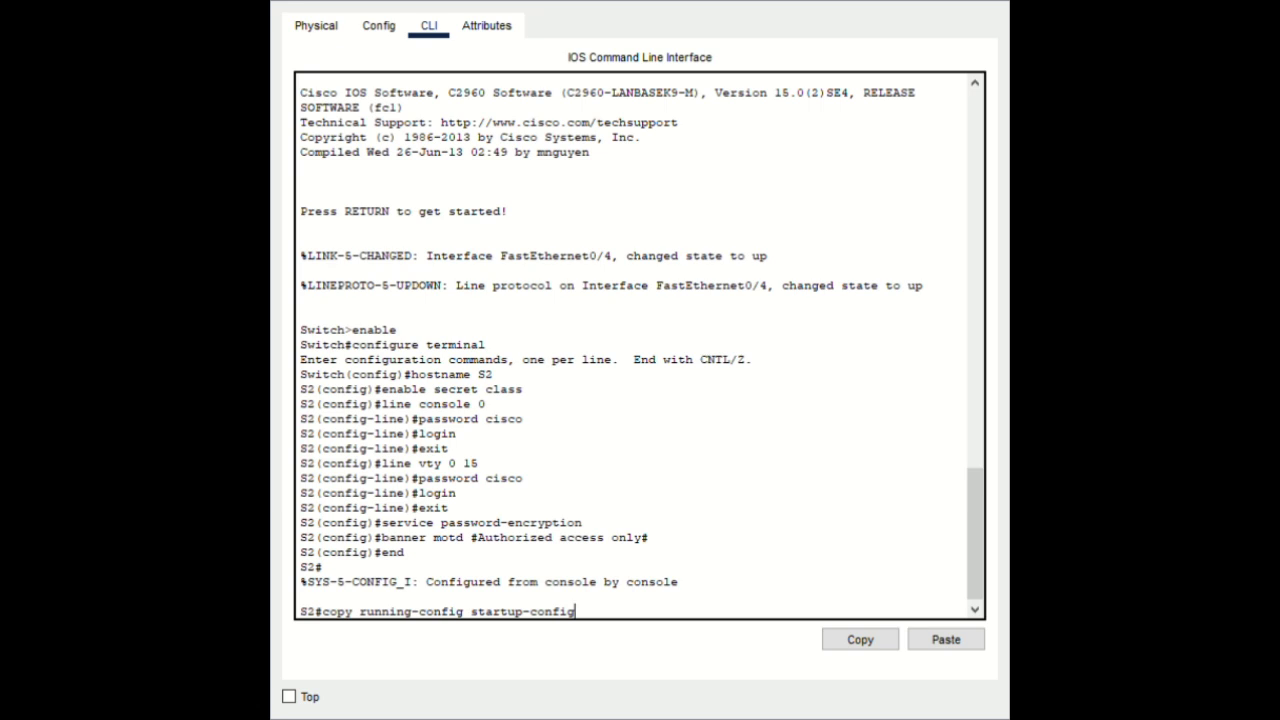
key(Return)
key(Return)
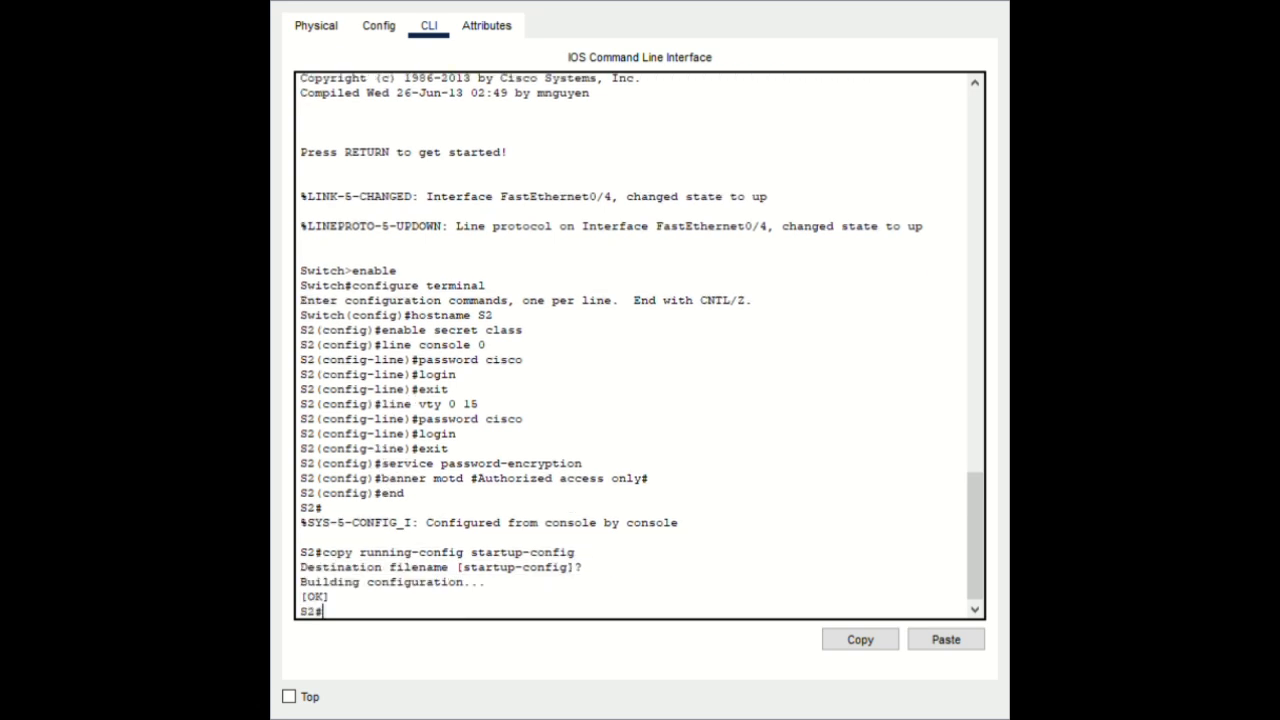
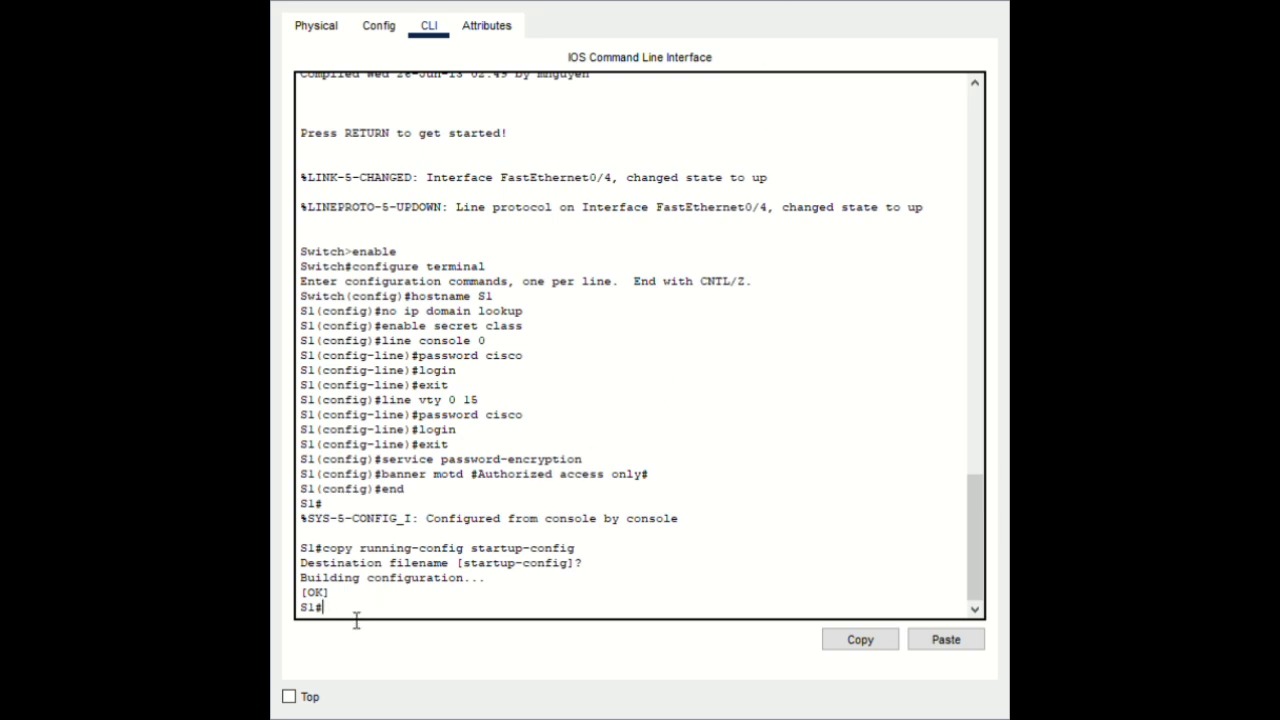
On S1, enter global configuration and type interface range fa0/1-3, fa0/6-24, g0/1-2
text(configure terminal)
key(Return)
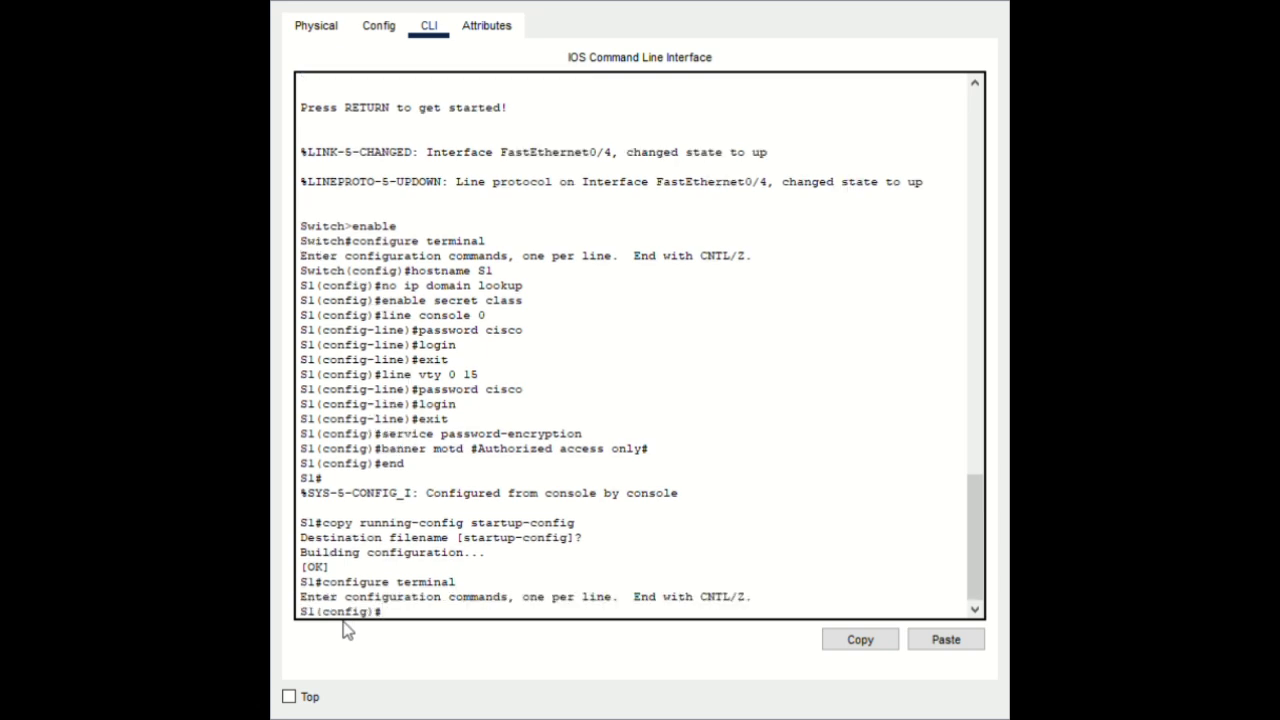
text(interface range fa)
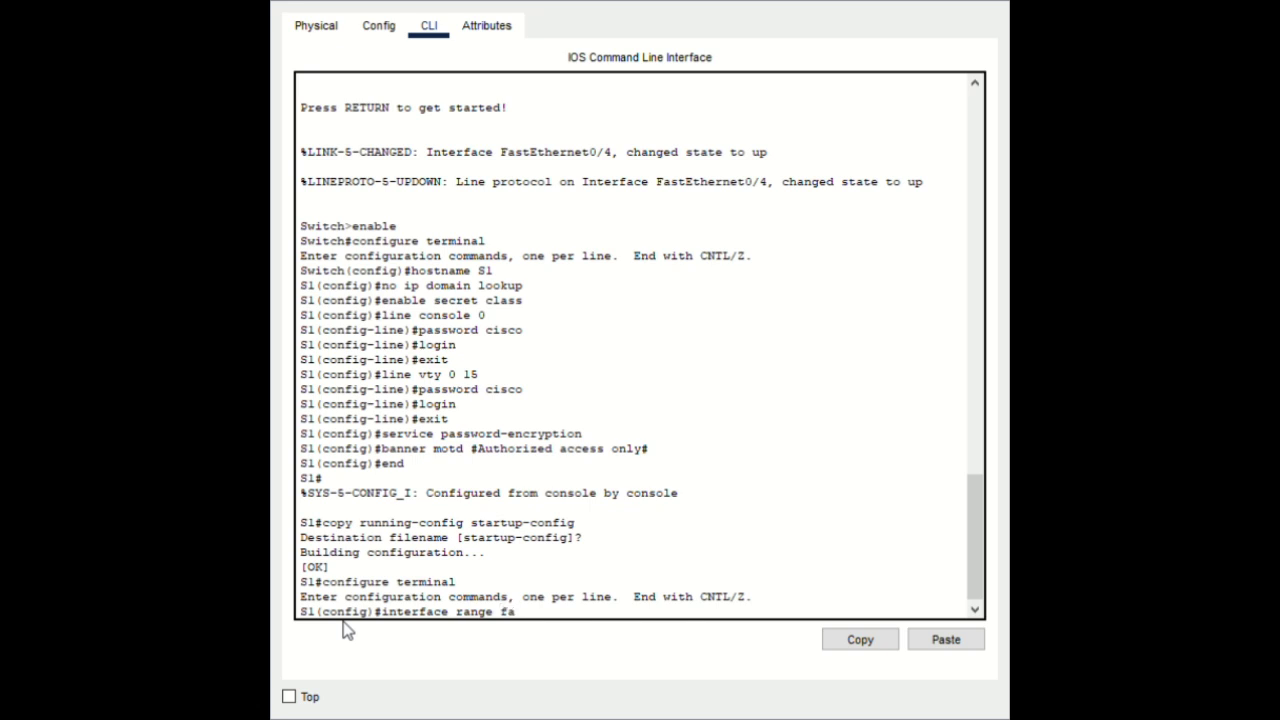
text(0/1-3, fa0/6-24, g0/1)
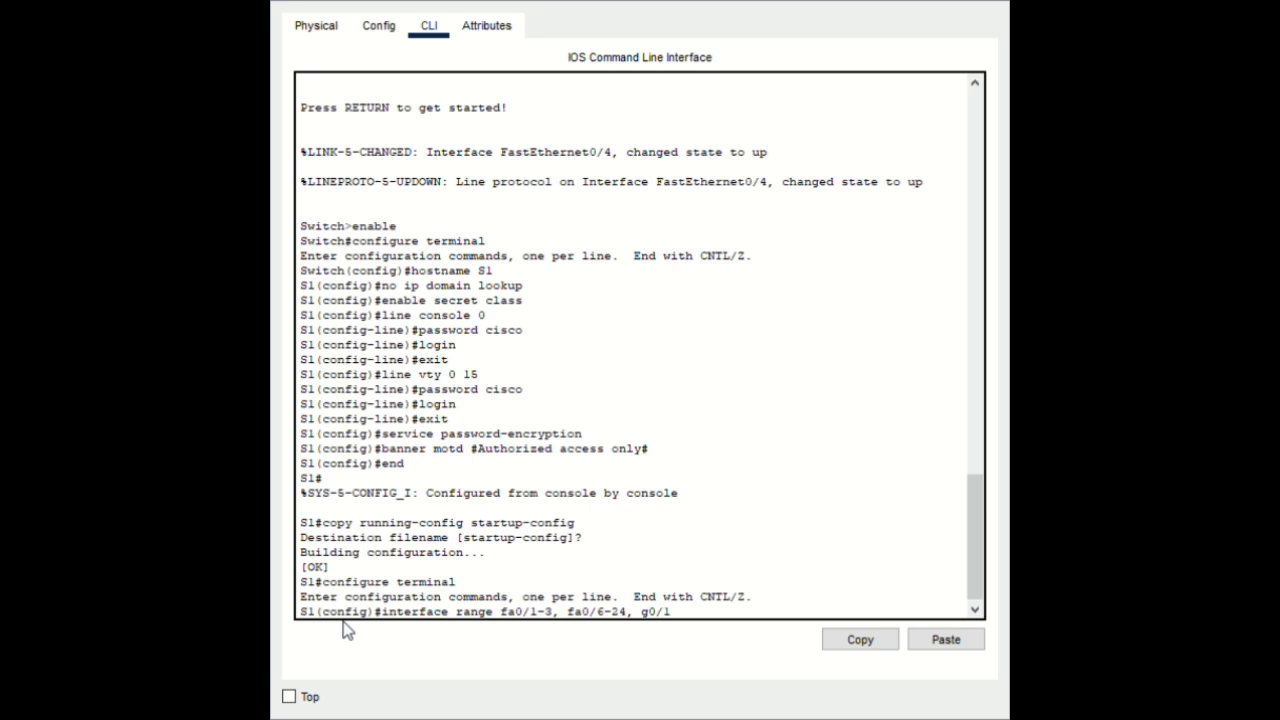
text(-2)
Leave configuration mode and copy the interface range line for reuse
drag(696, 623, 400, 621)
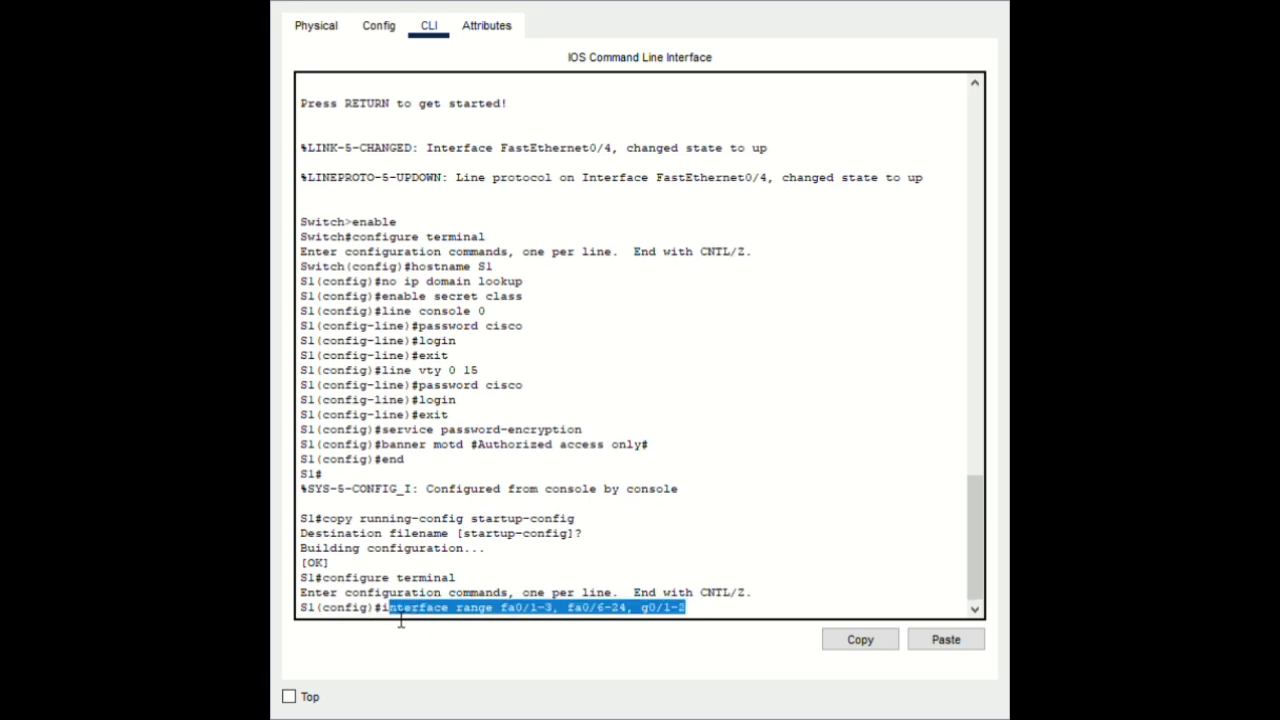
key(ctrl+c)
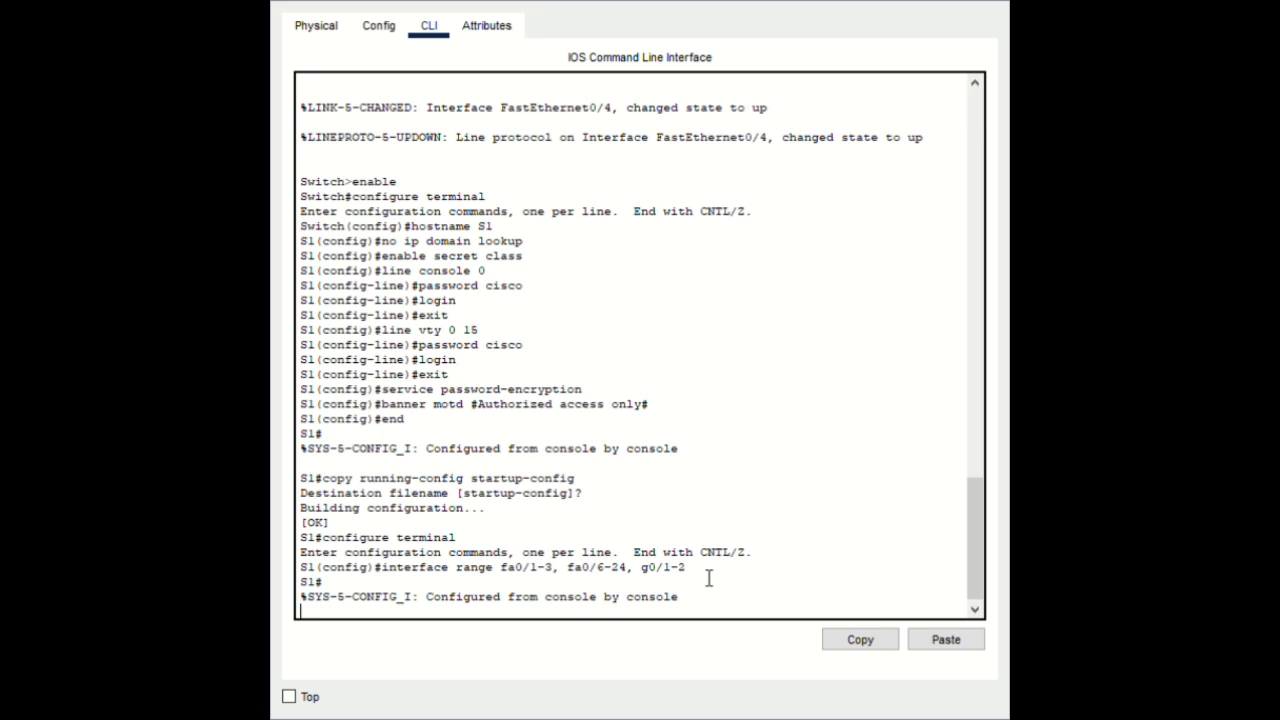
drag(709, 577, 384, 580)
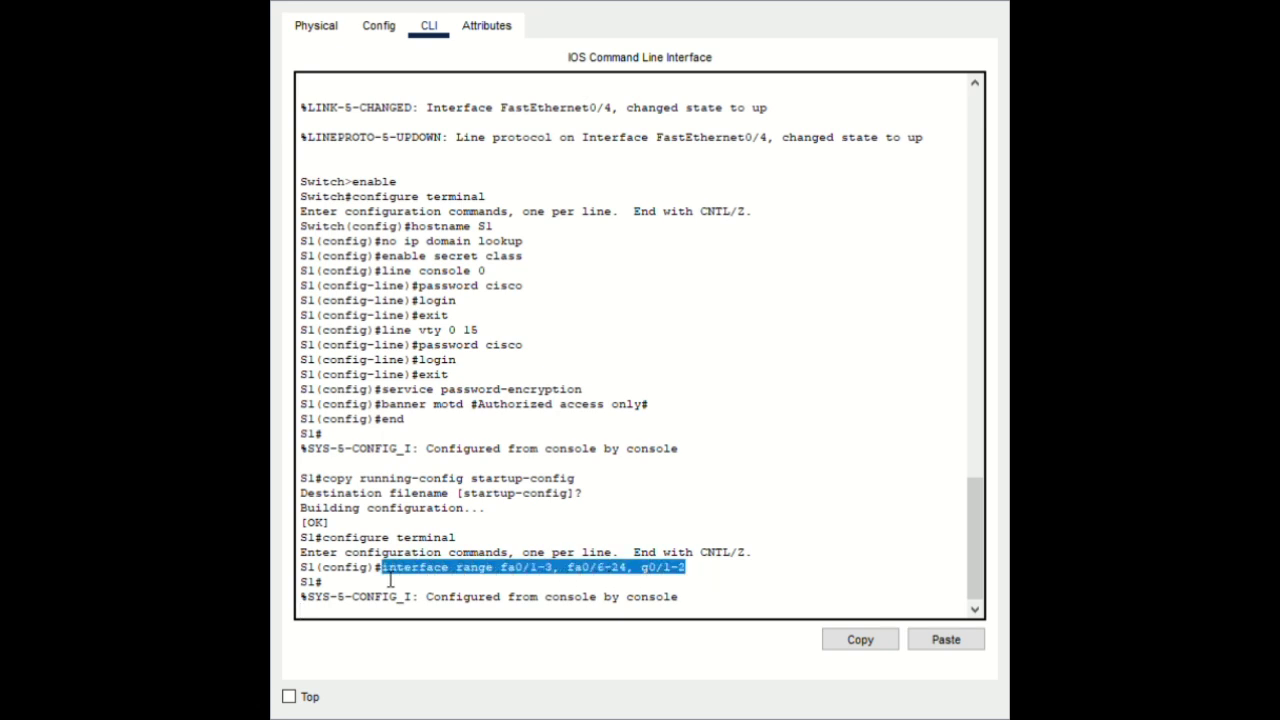
click(868, 650)
click(714, 606)
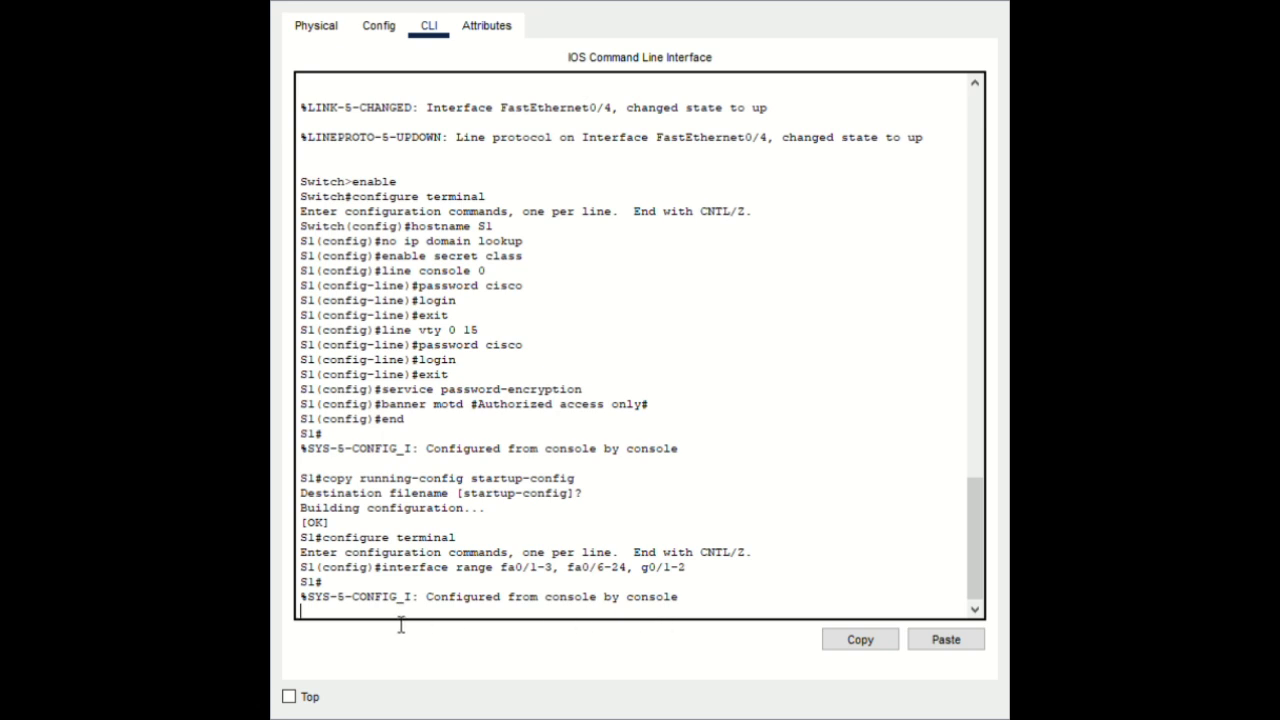
Paste the interface range command at S1's privileged prompt
key(Return)
key(Up)
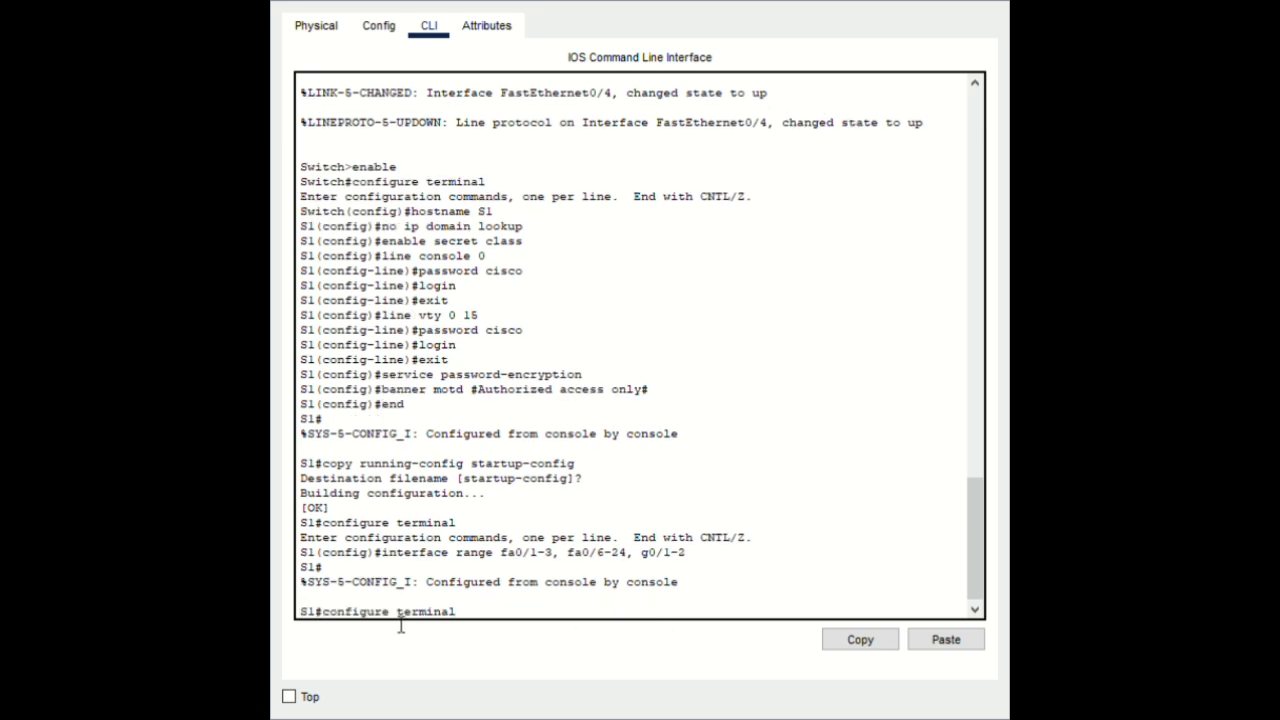
key(Up)
key(Down)
key(Down)
click(950, 643)
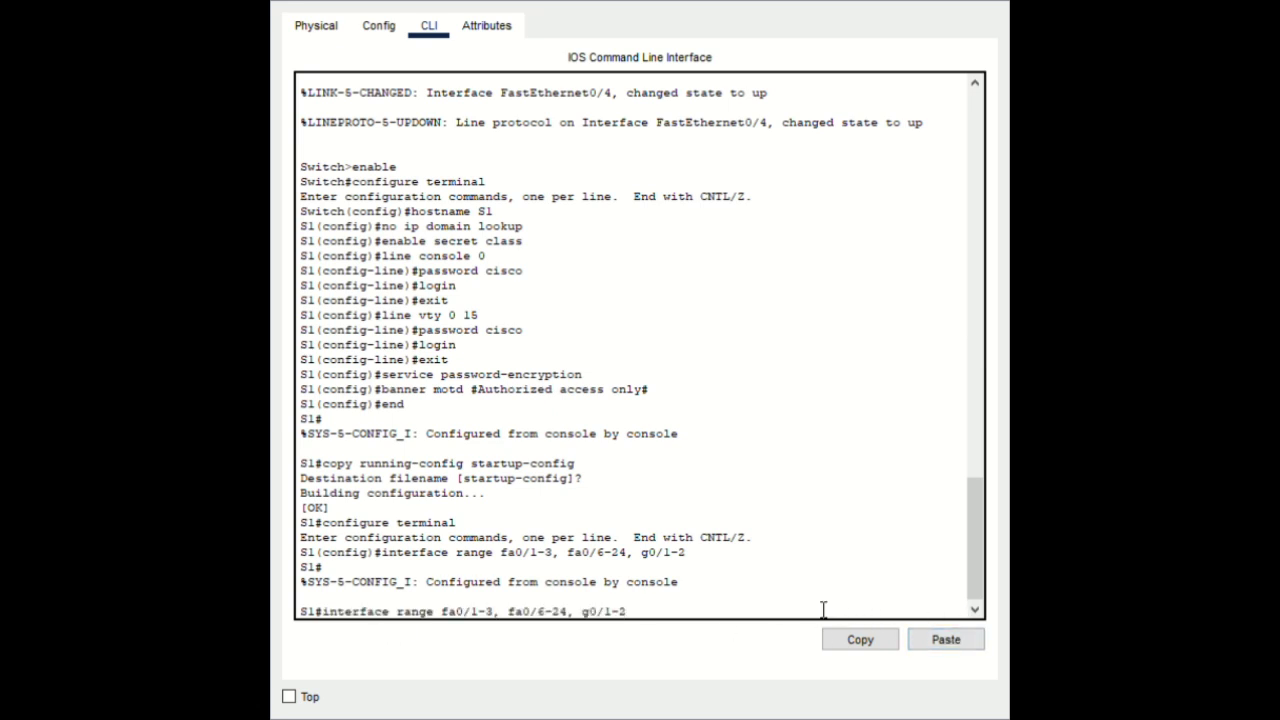
key(Return)
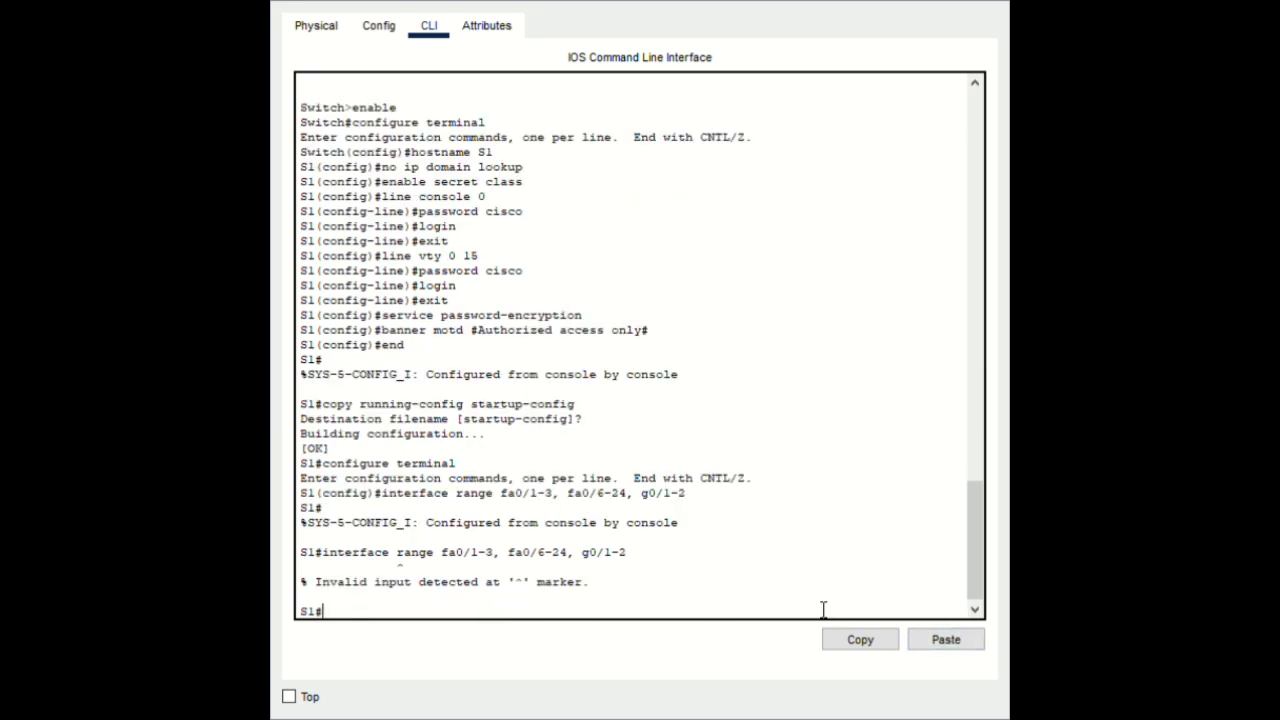
Enter global configuration and select the range fa0/1-3, fa0/6-24, g0/1-2
key(Up)
key(Up)
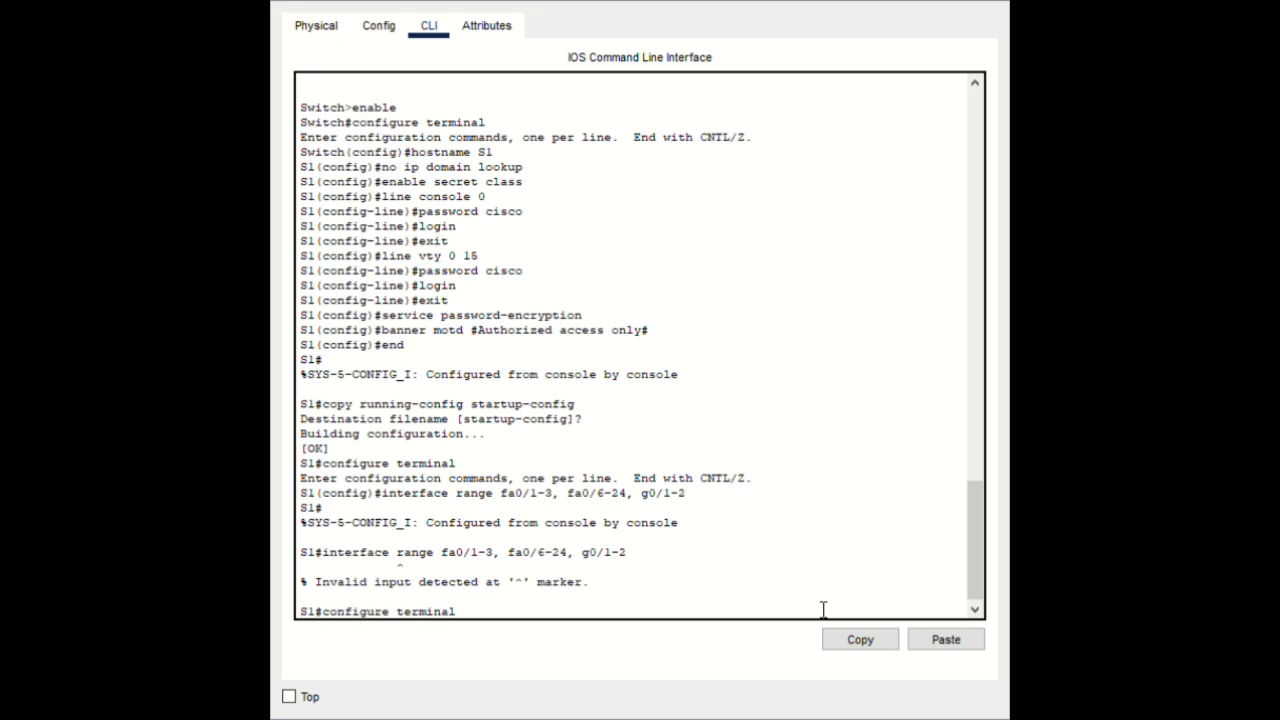
key(Return)
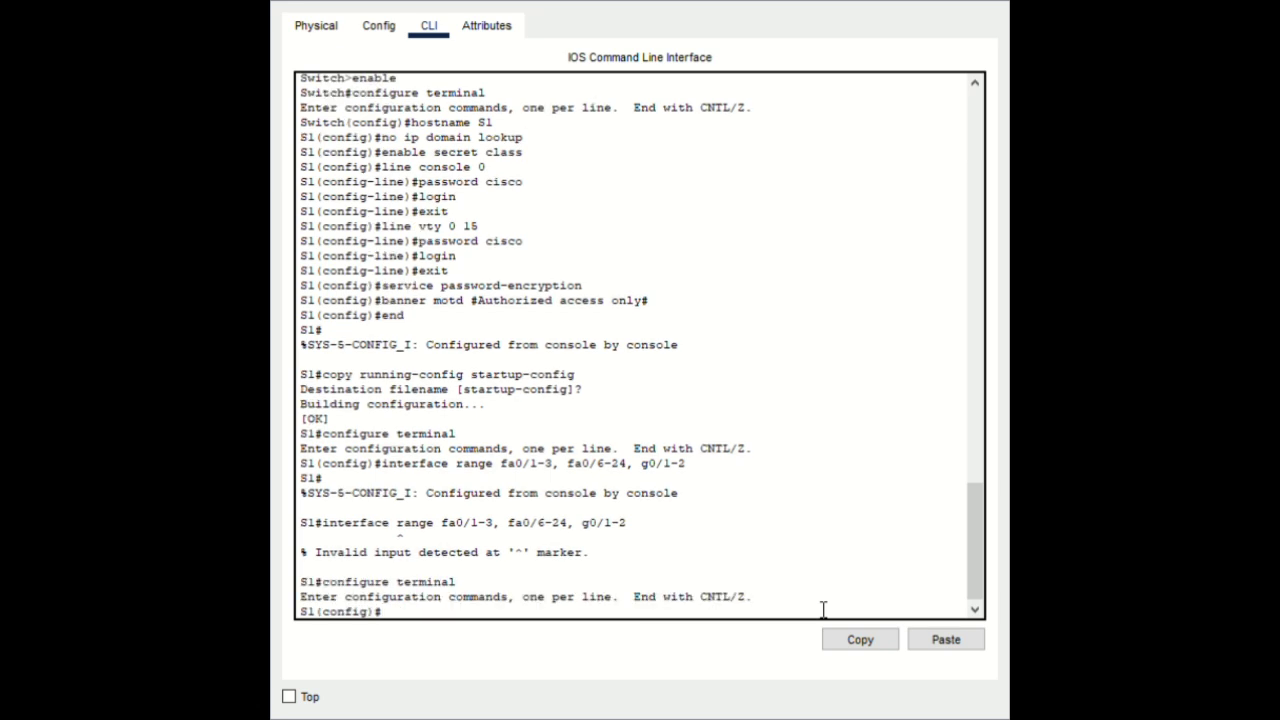
key(ctrl+v)
key(Up)
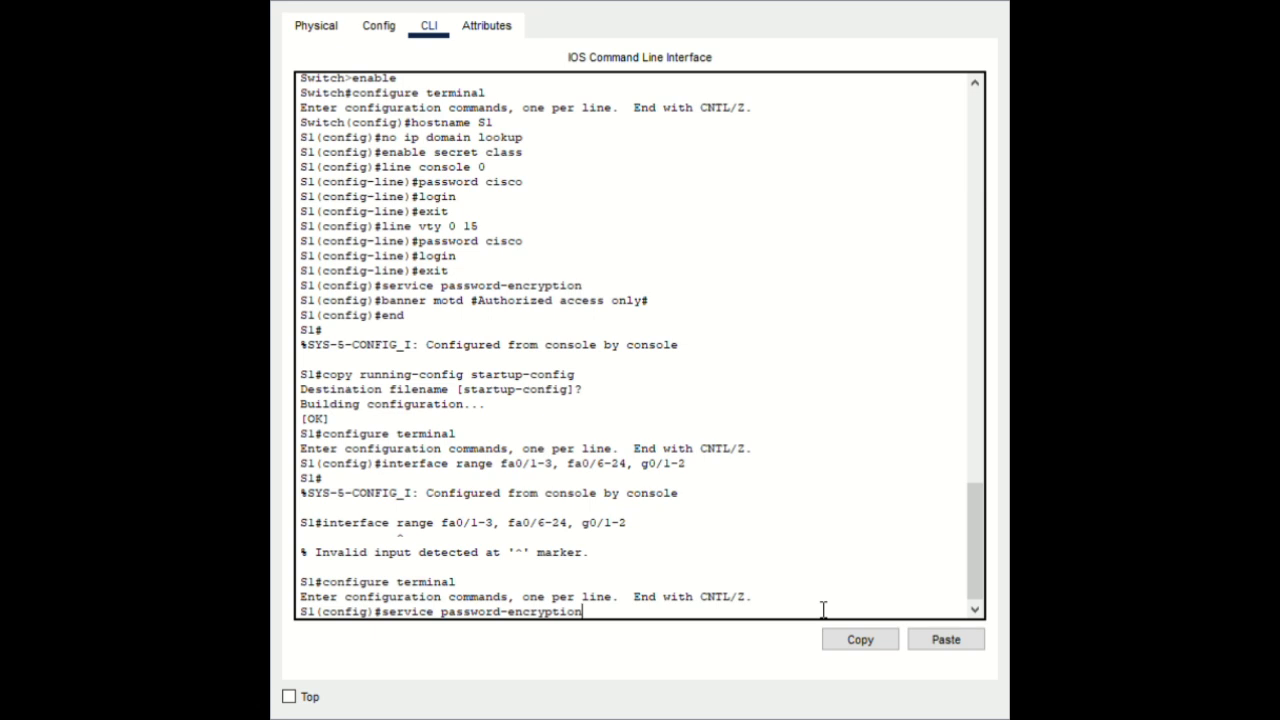
key(BackSpace)
key(BackSpace)
key(BackSpace)
key(BackSpace)
key(BackSpace)
key(BackSpace)
key(BackSpace)
key(BackSpace)
key(BackSpace)
key(BackSpace)
key(BackSpace)
key(BackSpace)
key(BackSpace)
key(BackSpace)
key(BackSpace)
key(BackSpace)
key(BackSpace)
key(BackSpace)
key(BackSpace)
key(BackSpace)
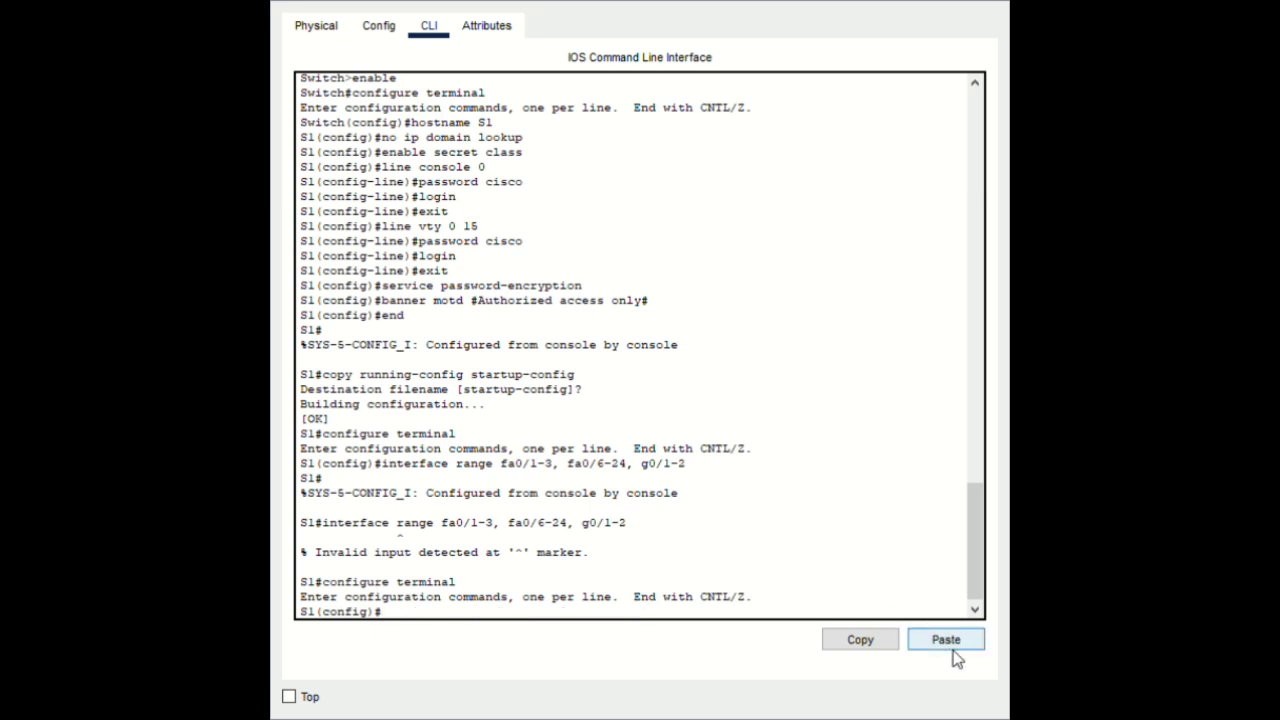
click(950, 648)
key(Return)
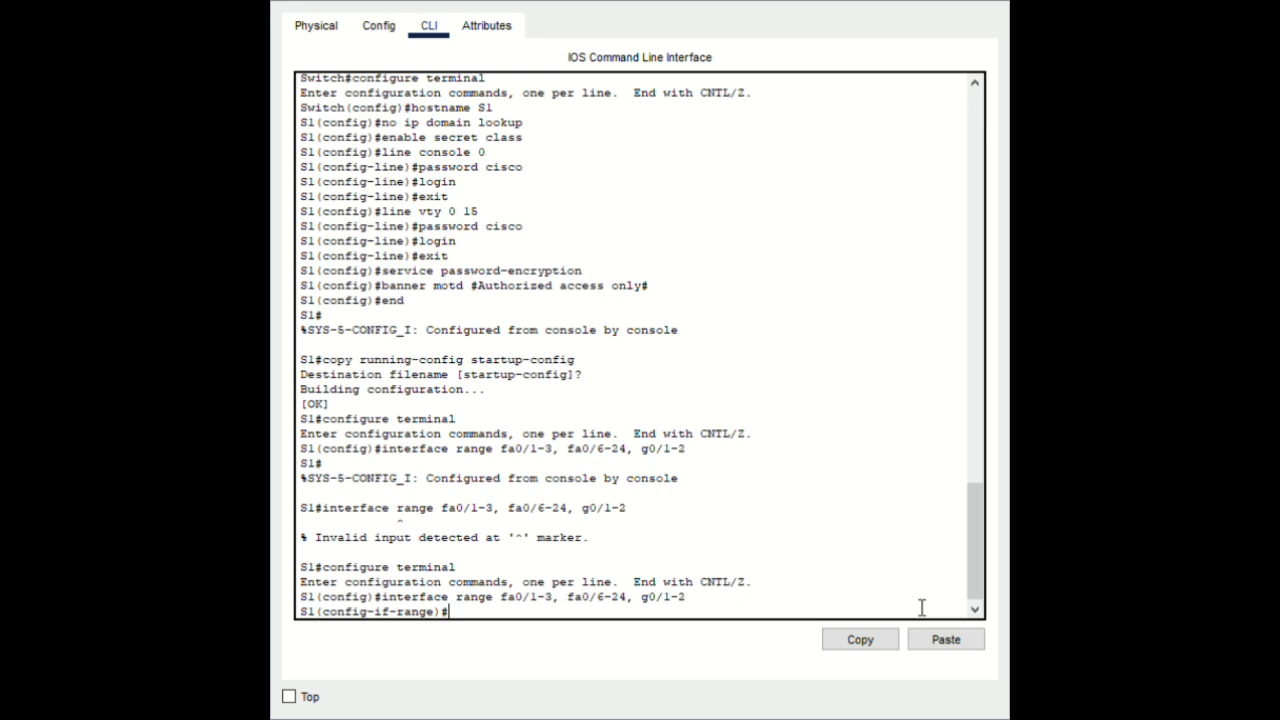
Shut down the selected ports and return to privileged mode
text(shutdown)
key(Return)
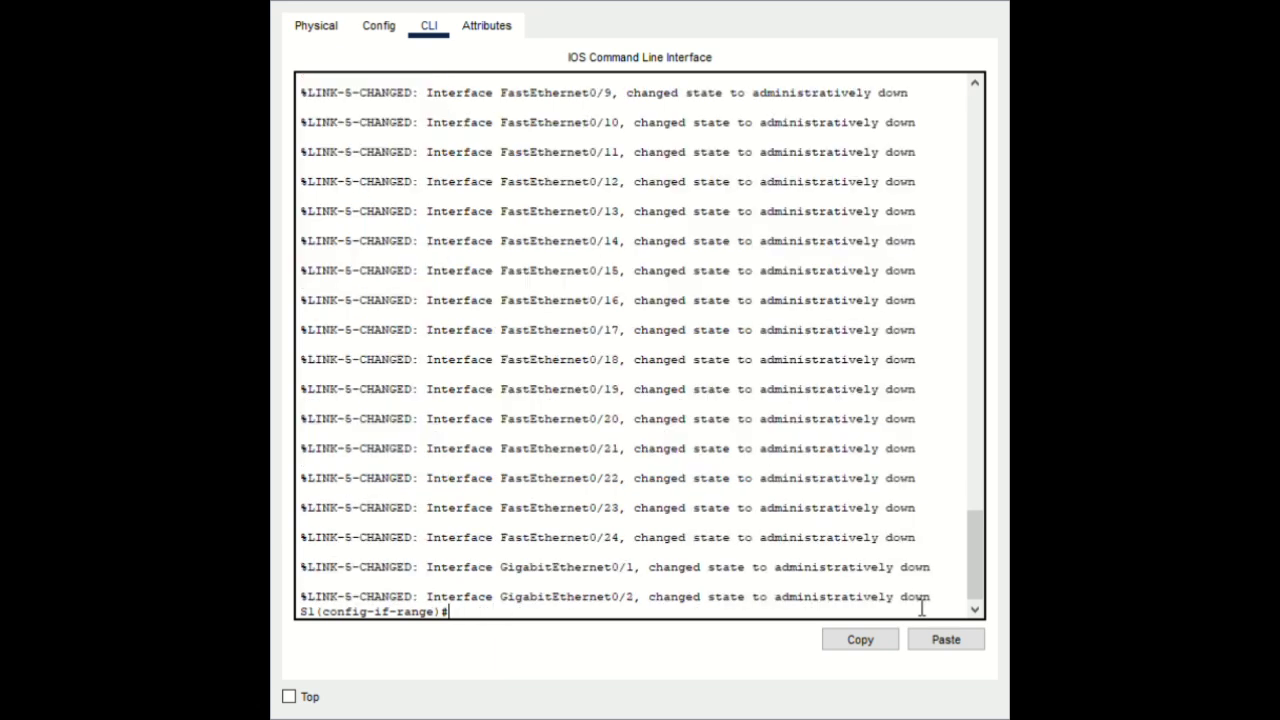
text(exit)
key(Return)
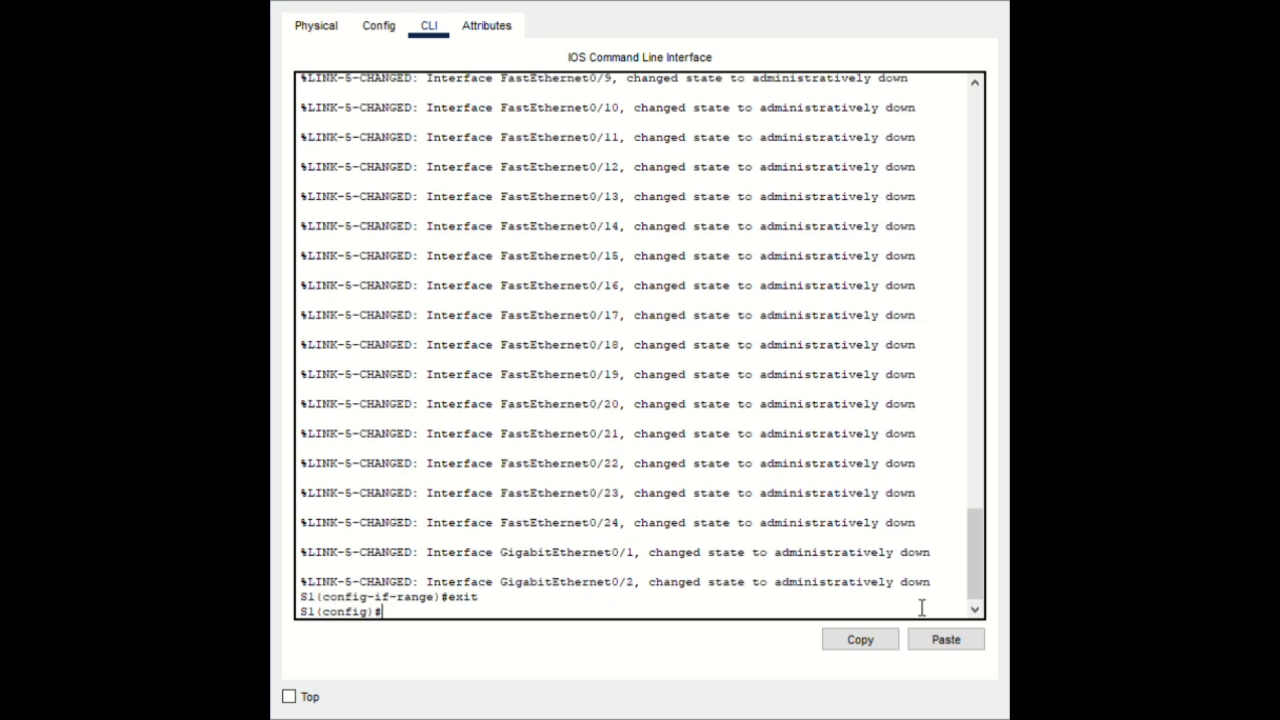
text(end)
key(Return)
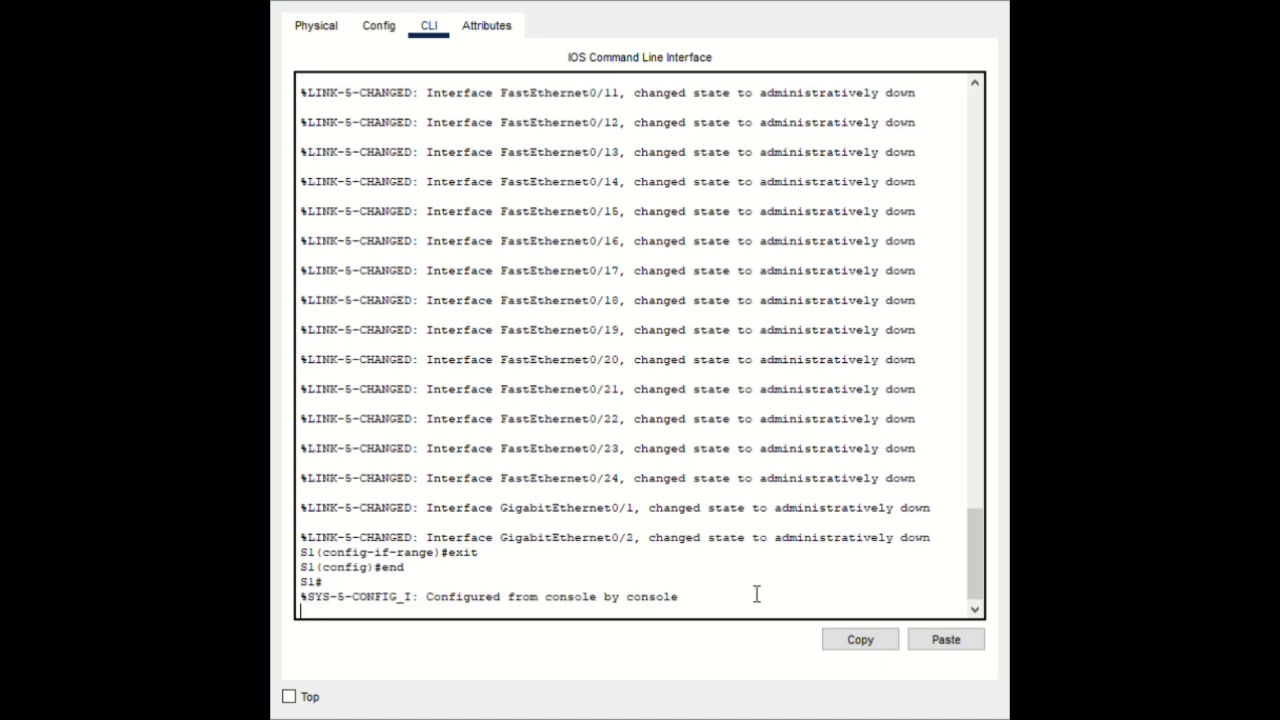
Save with copy running-config startup-config, accepting the default filename
key(Return)
text(co)
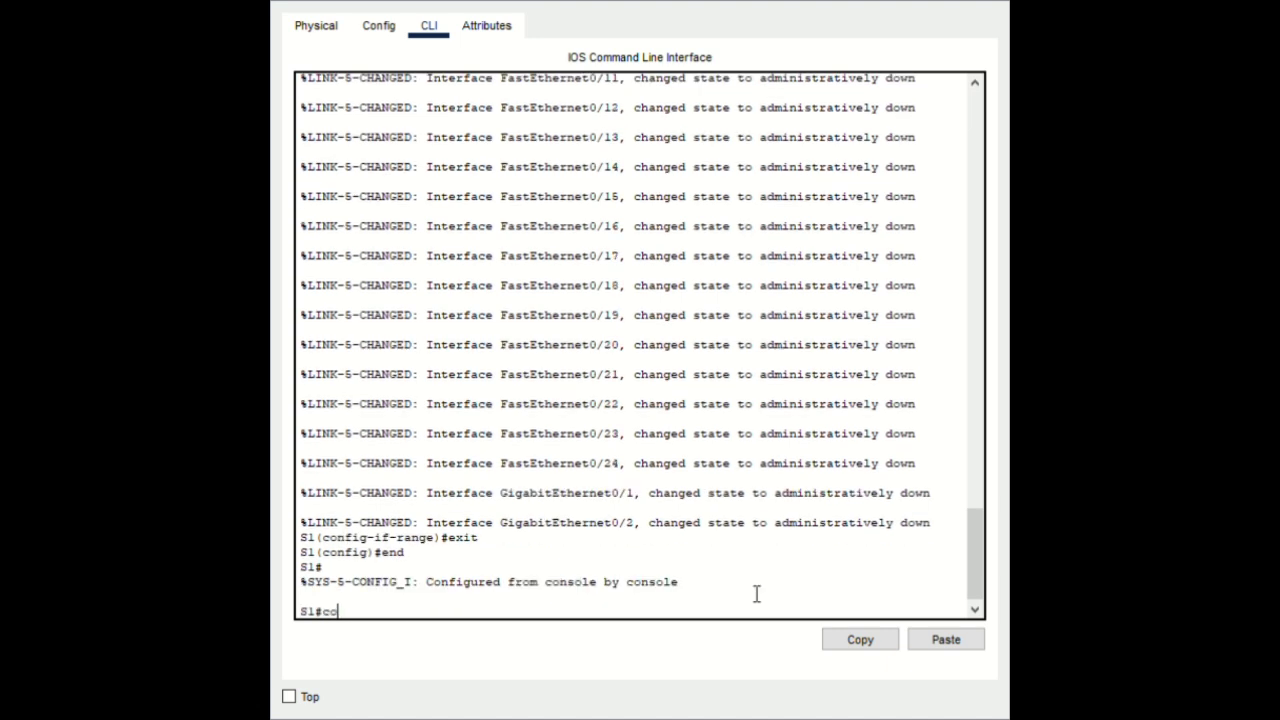
text(py running-config)
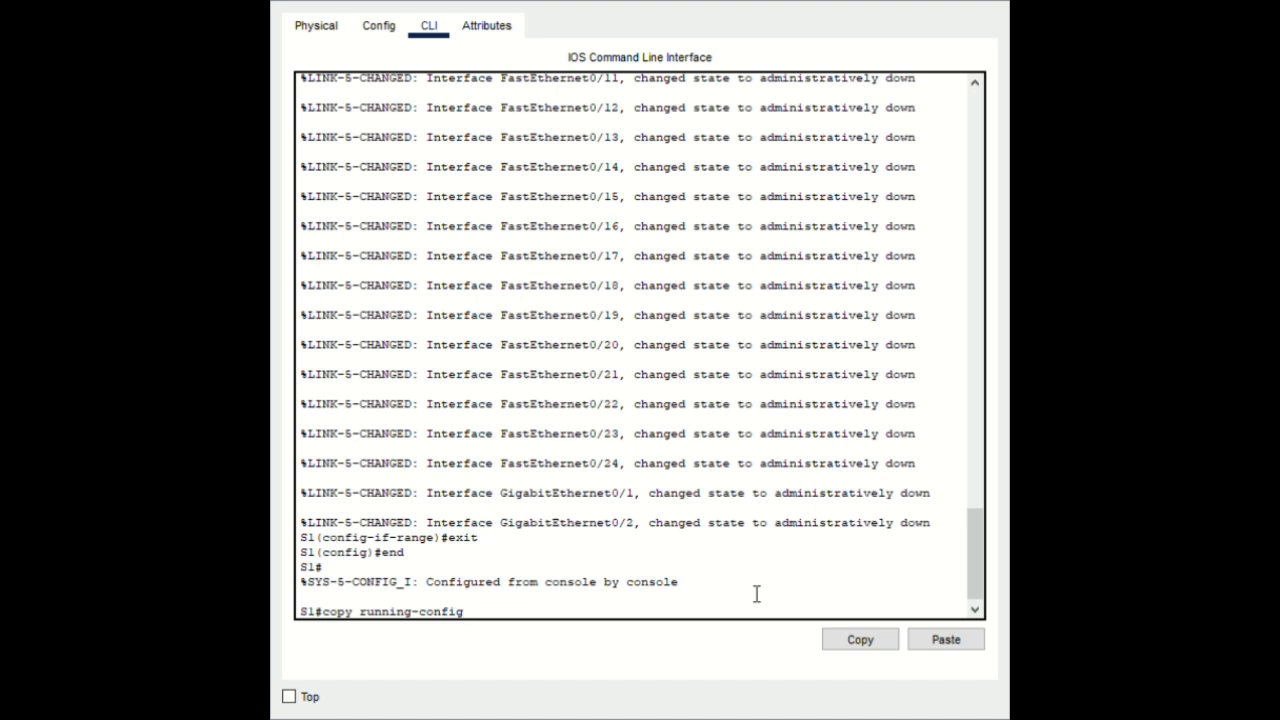
text( startup-config)
key(Return)
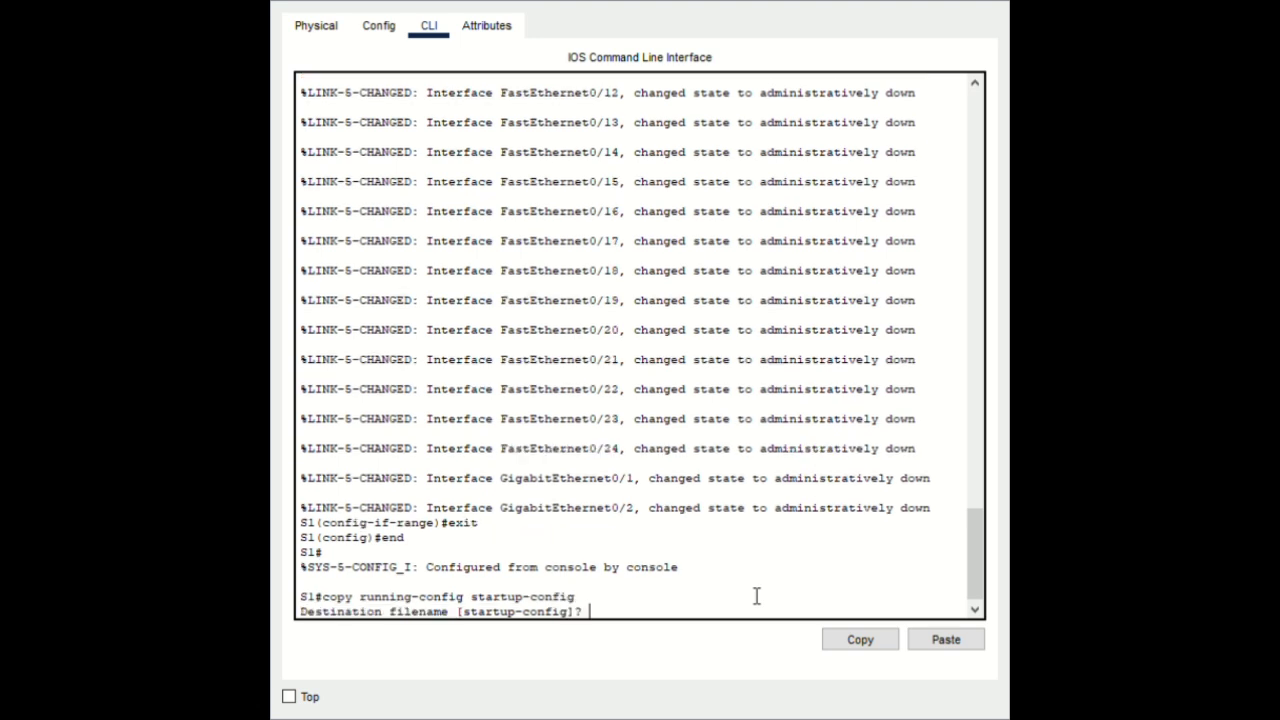
key(Return)
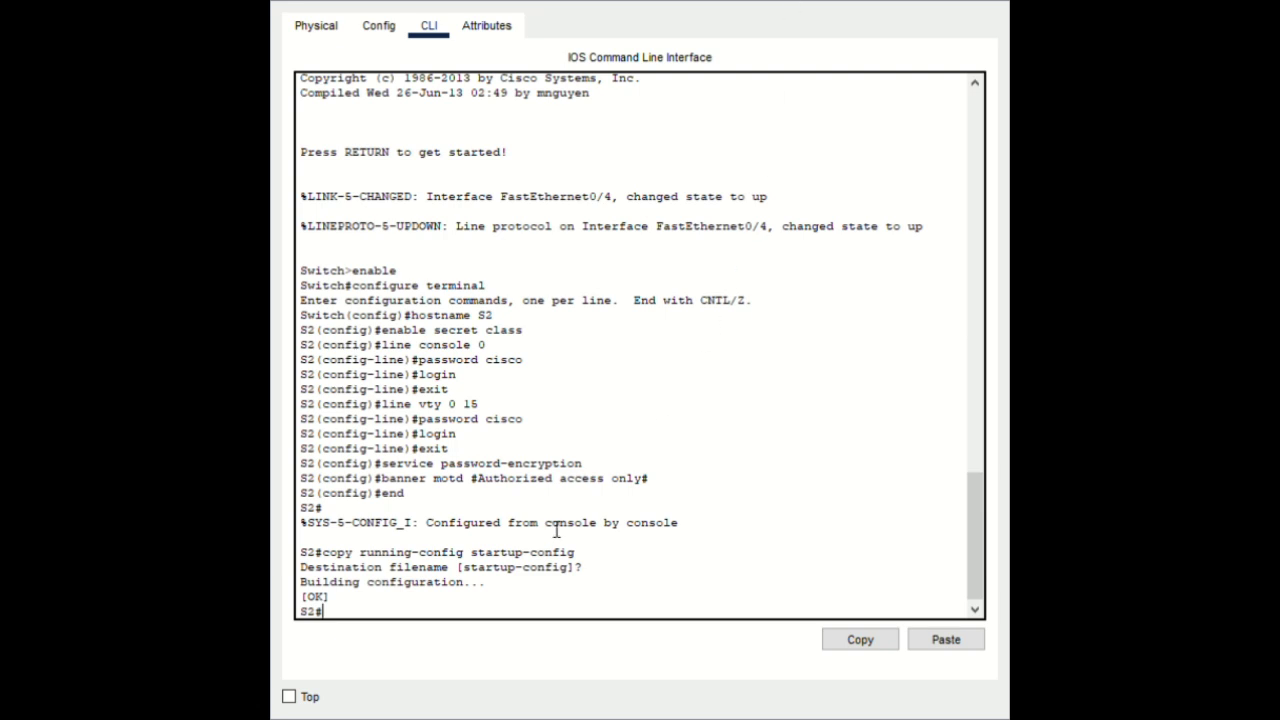
On S2, select the pasted interface range in configuration mode, shut those ports down, and end
text(configure terminal)
key(Return)
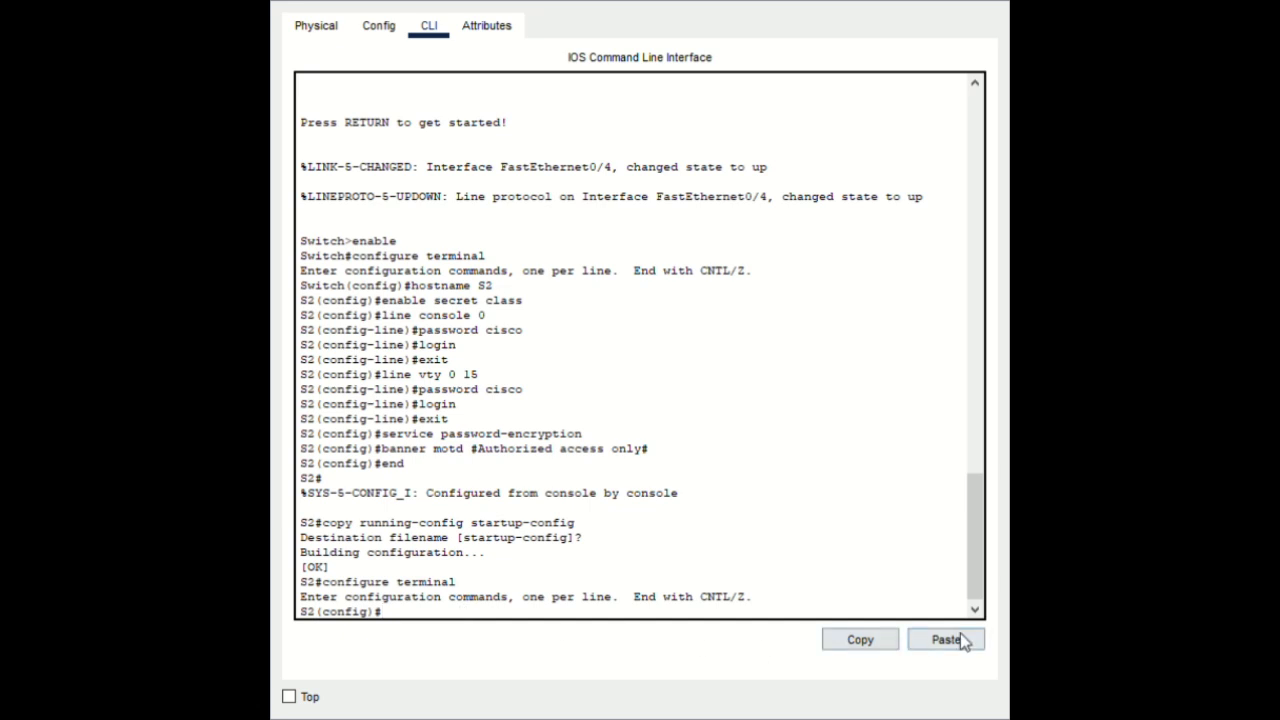
click(946, 639)
key(Return)
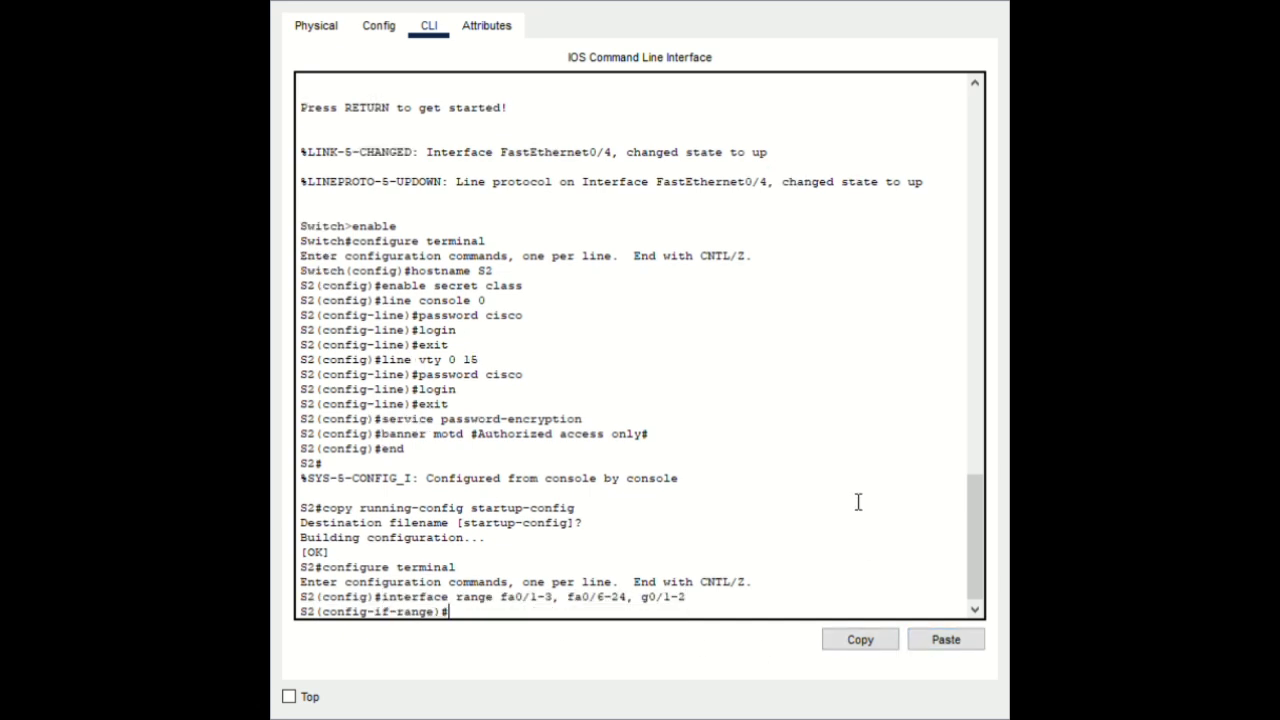
text(shutdown)
key(Return)
text(end)
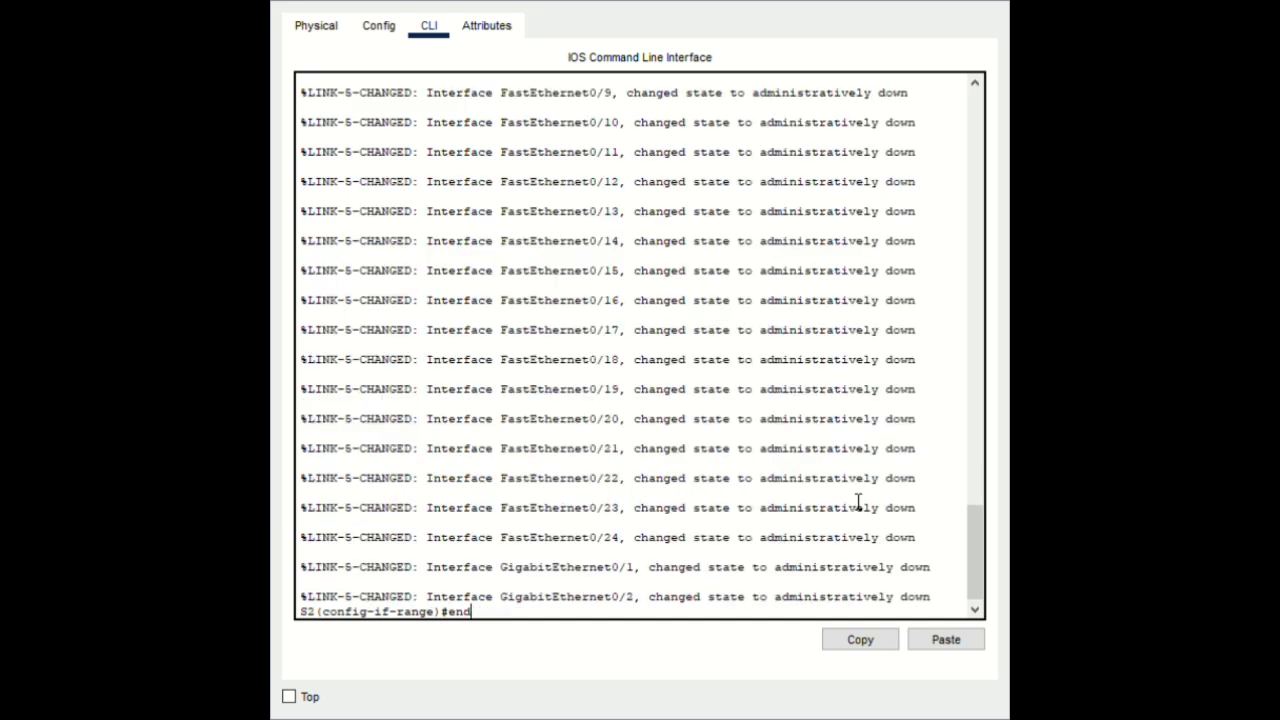
key(Return)
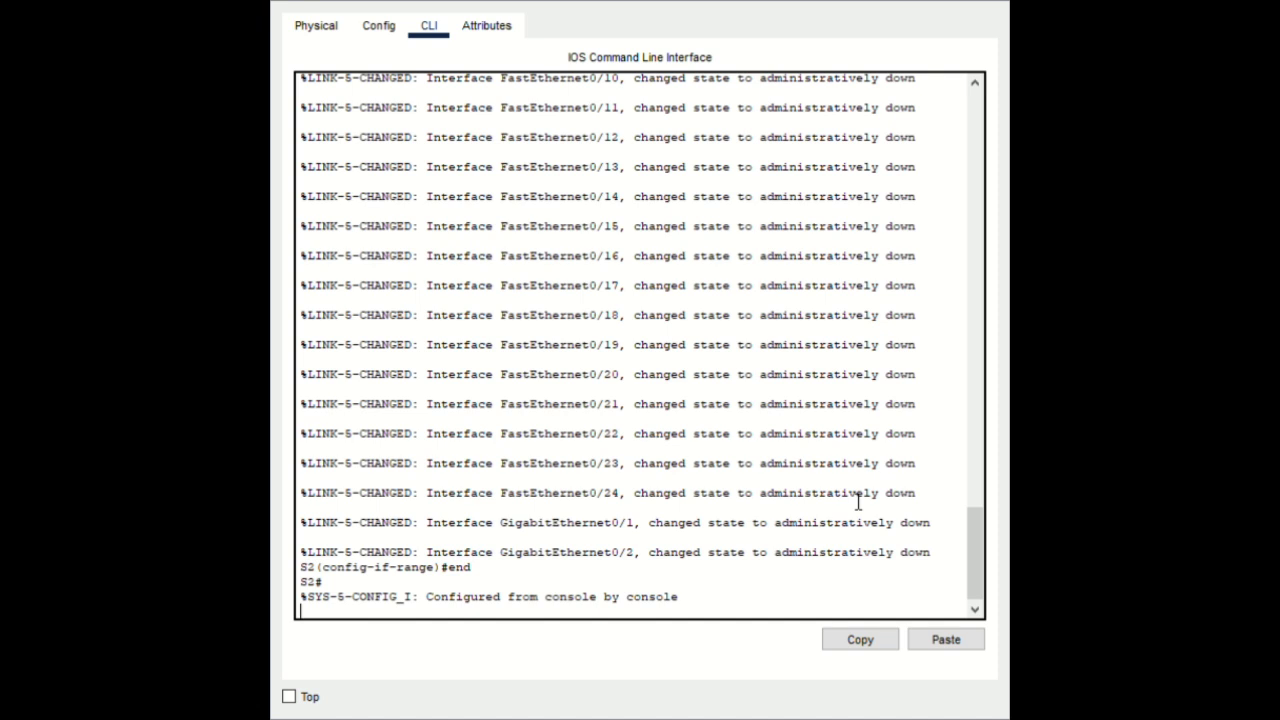
Recall and run copy running-config startup-config, accepting the default destination
key(Return)
key(Up)
key(Up)
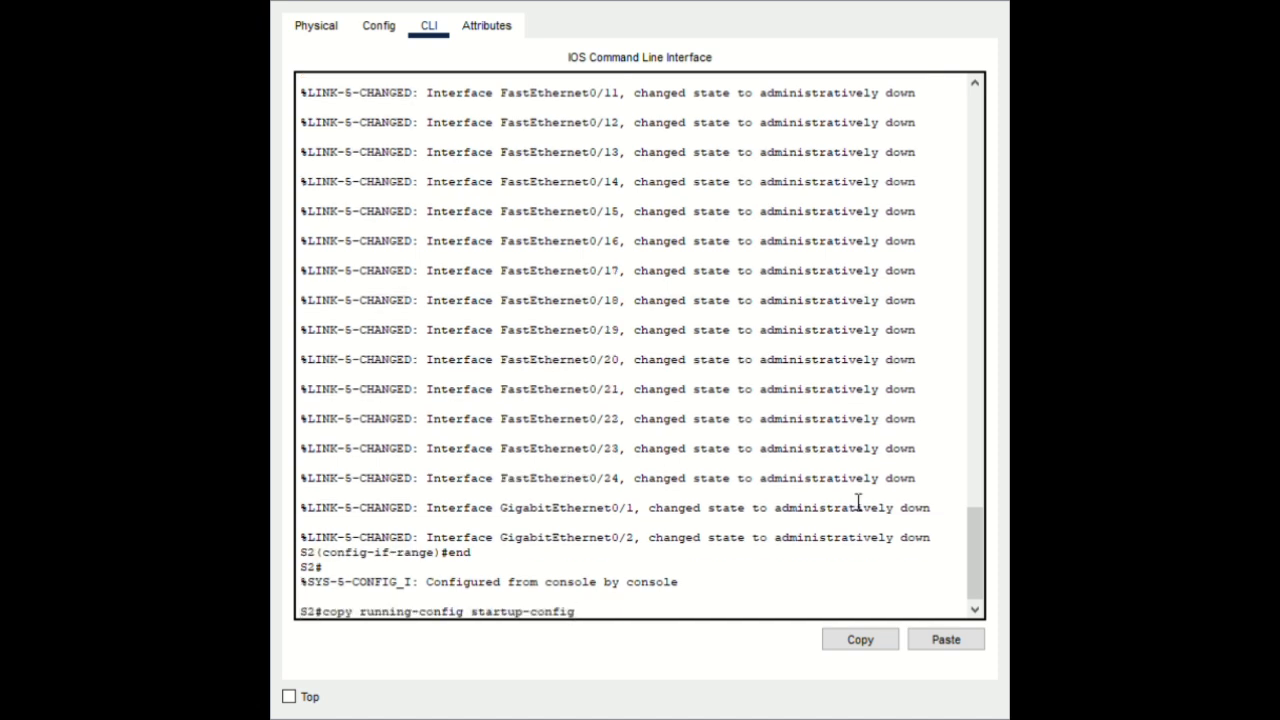
key(Return)
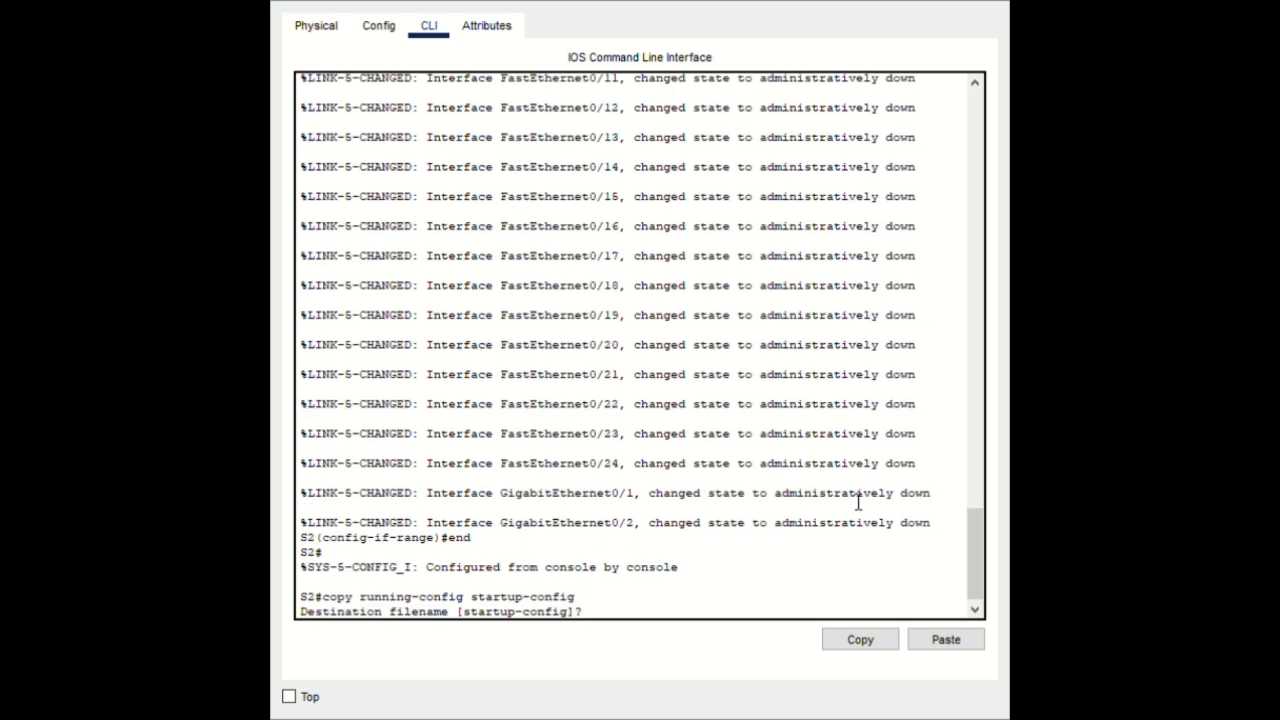
key(Return)
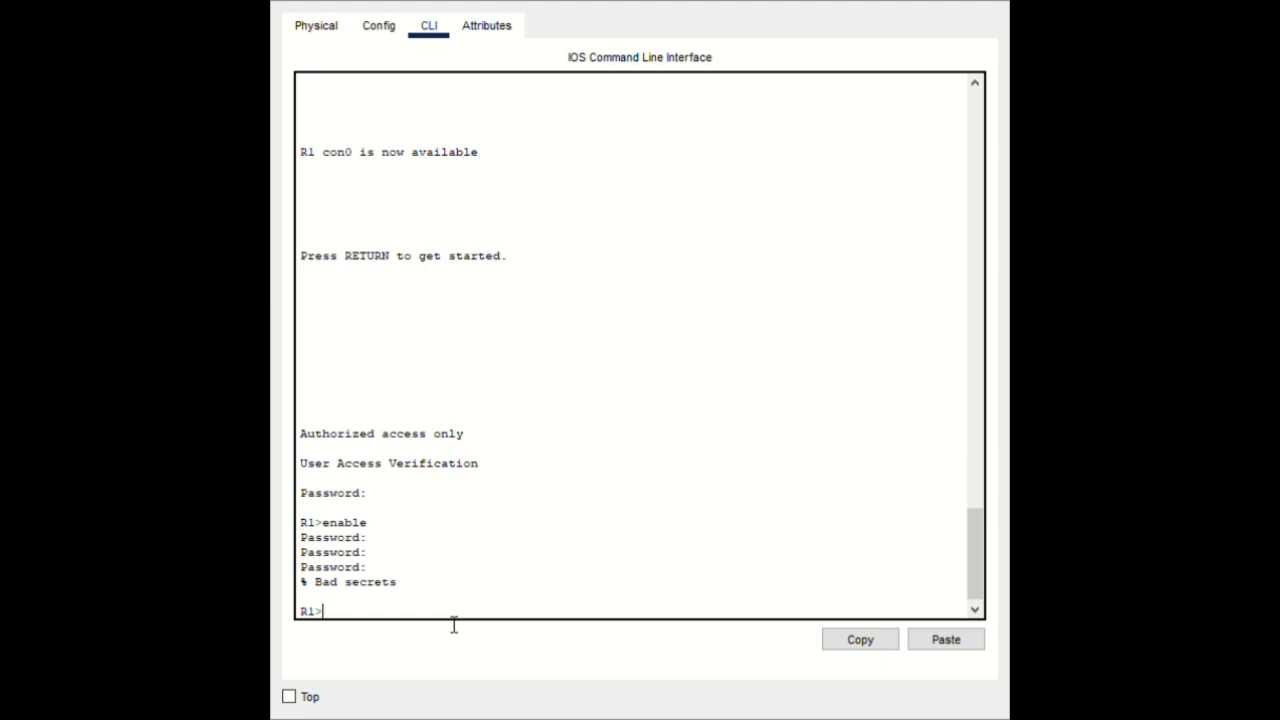
Enter privileged mode on R1 with enable and its password
text(enable)
key(Return)
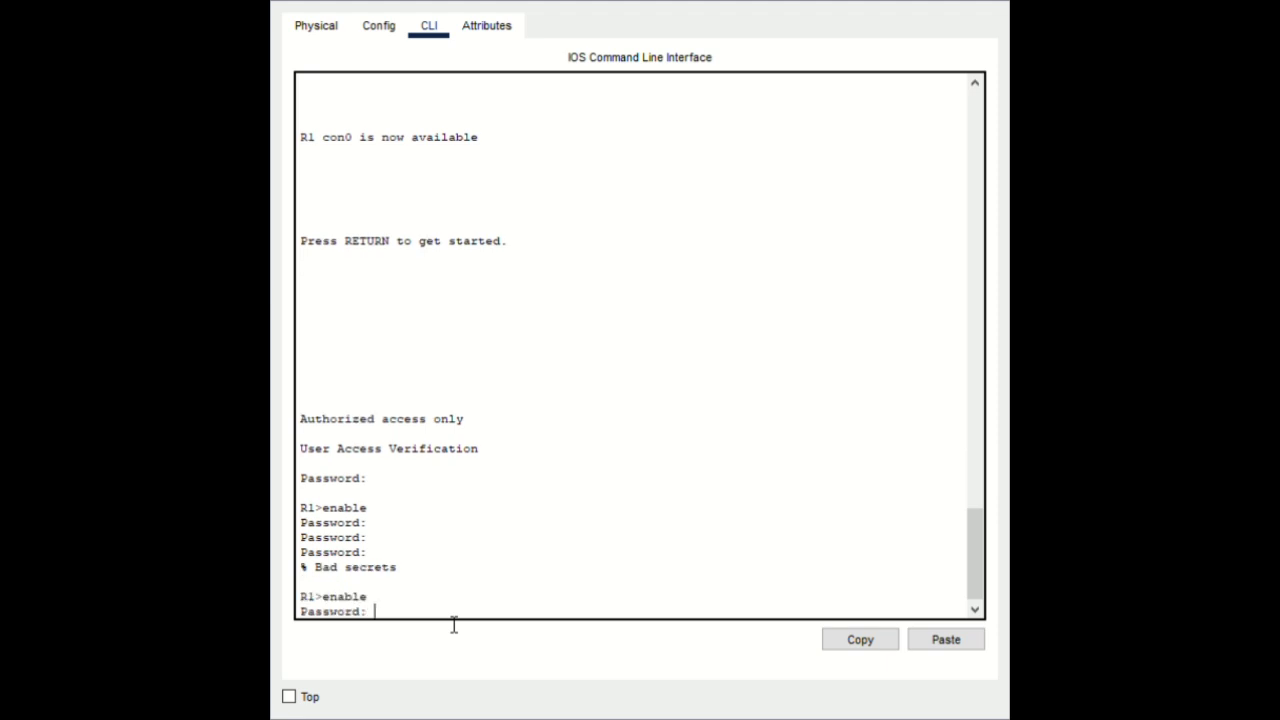
key(Return)
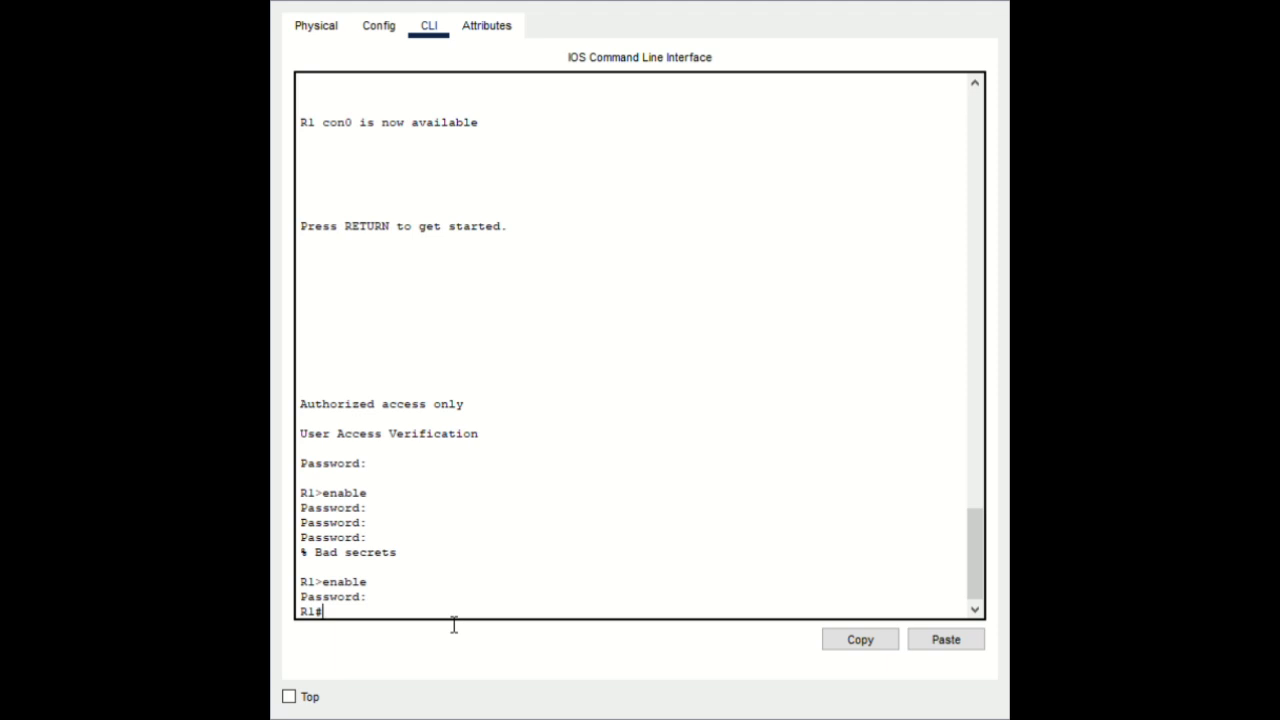
Copy the show cdp neighbors command for reuse, run it on R1, and select its output
text(show cdp neighbors)
drag(460, 612, 335, 622)
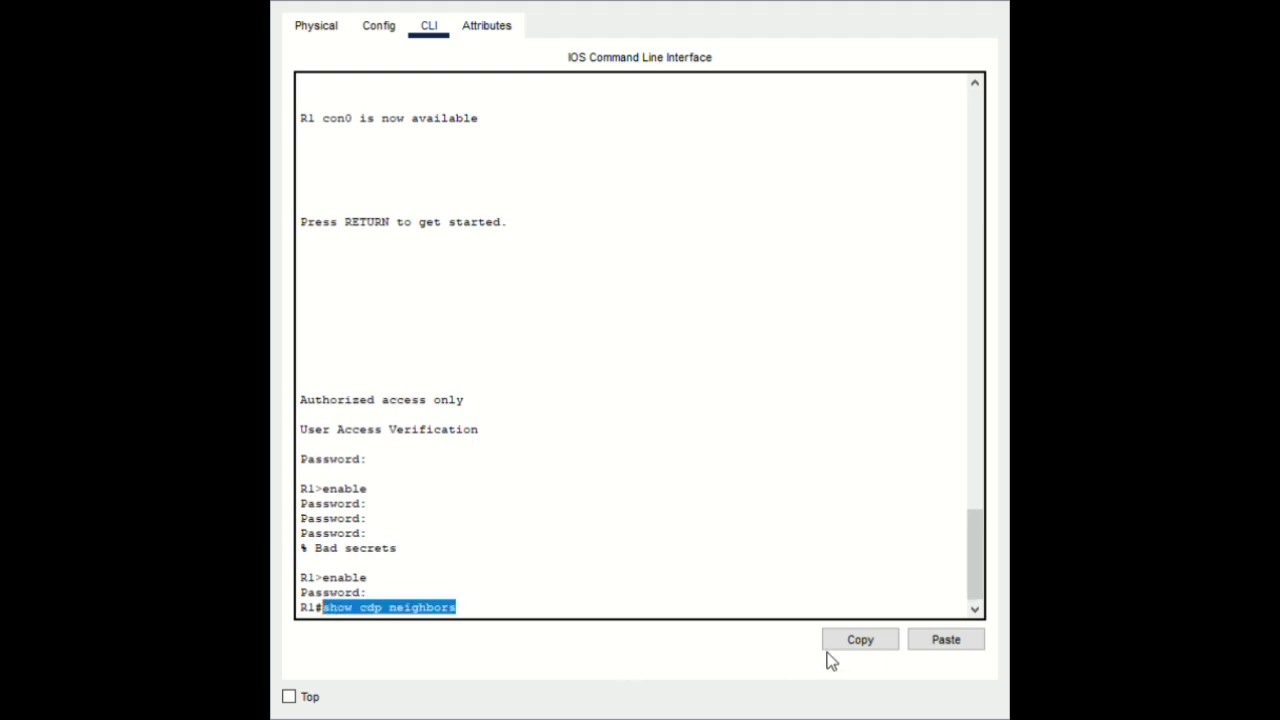
click(850, 641)
click(549, 617)
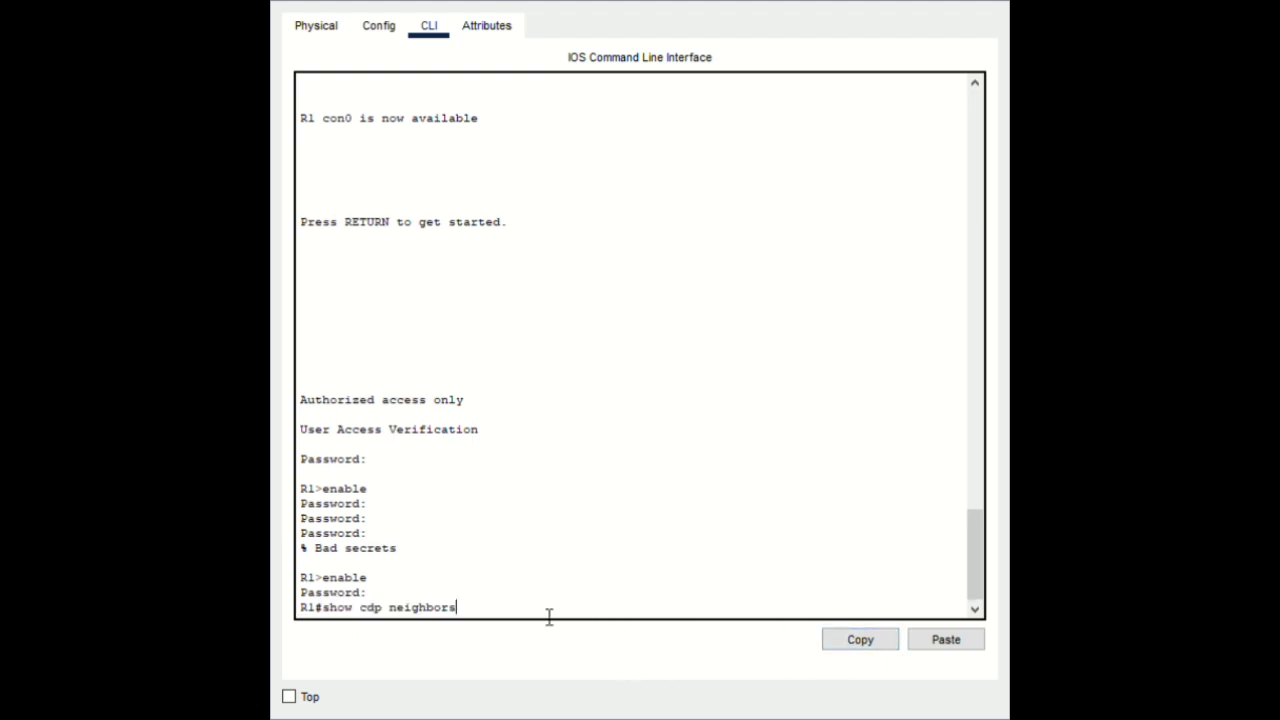
key(Return)
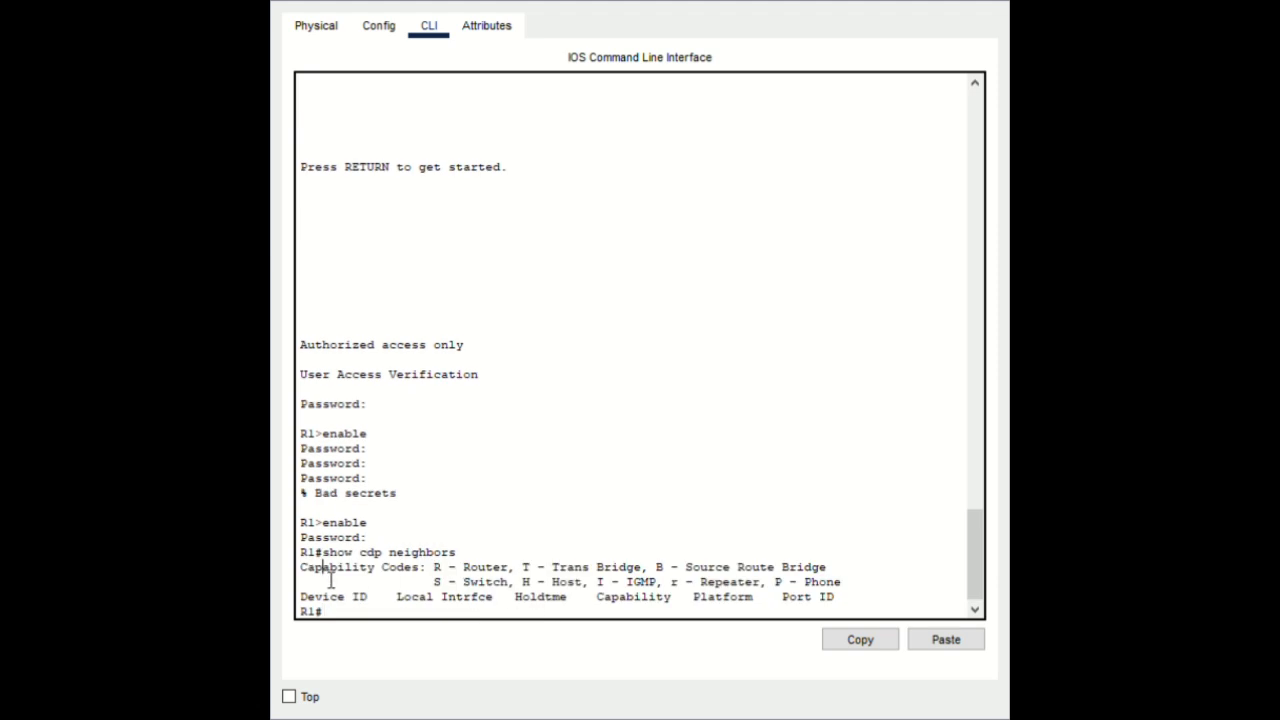
drag(326, 569, 846, 597)
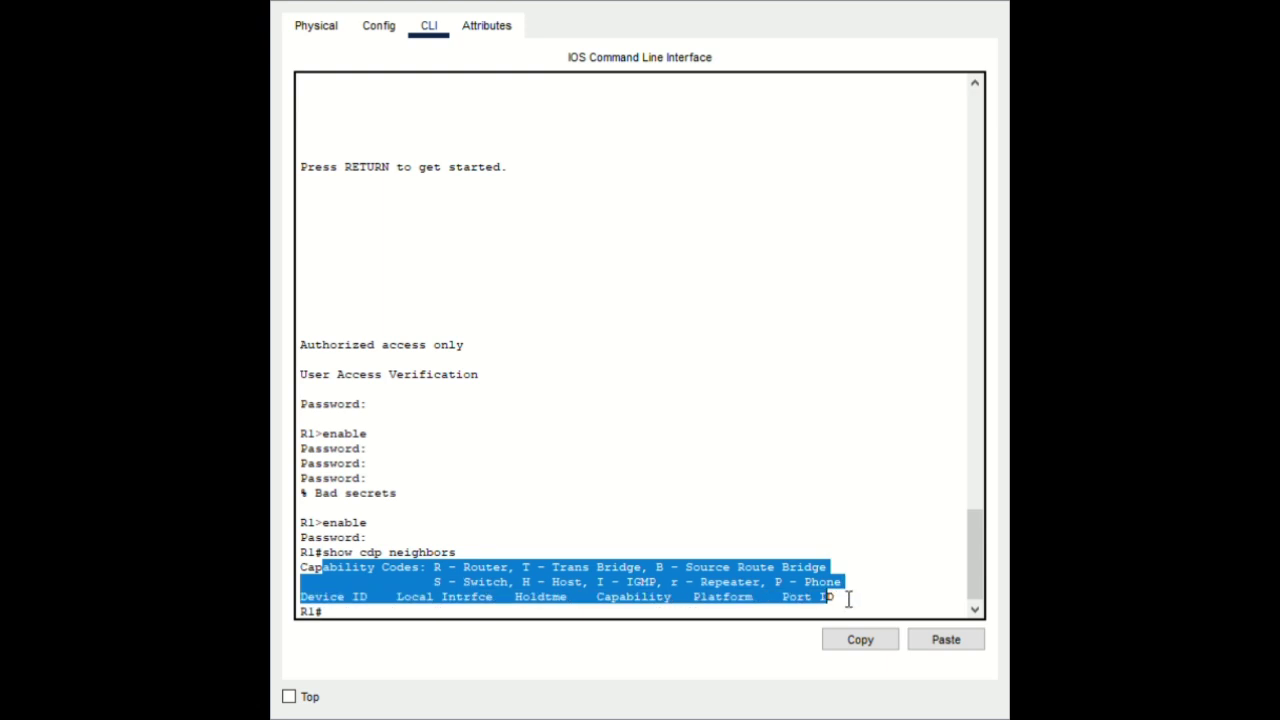
click(877, 588)
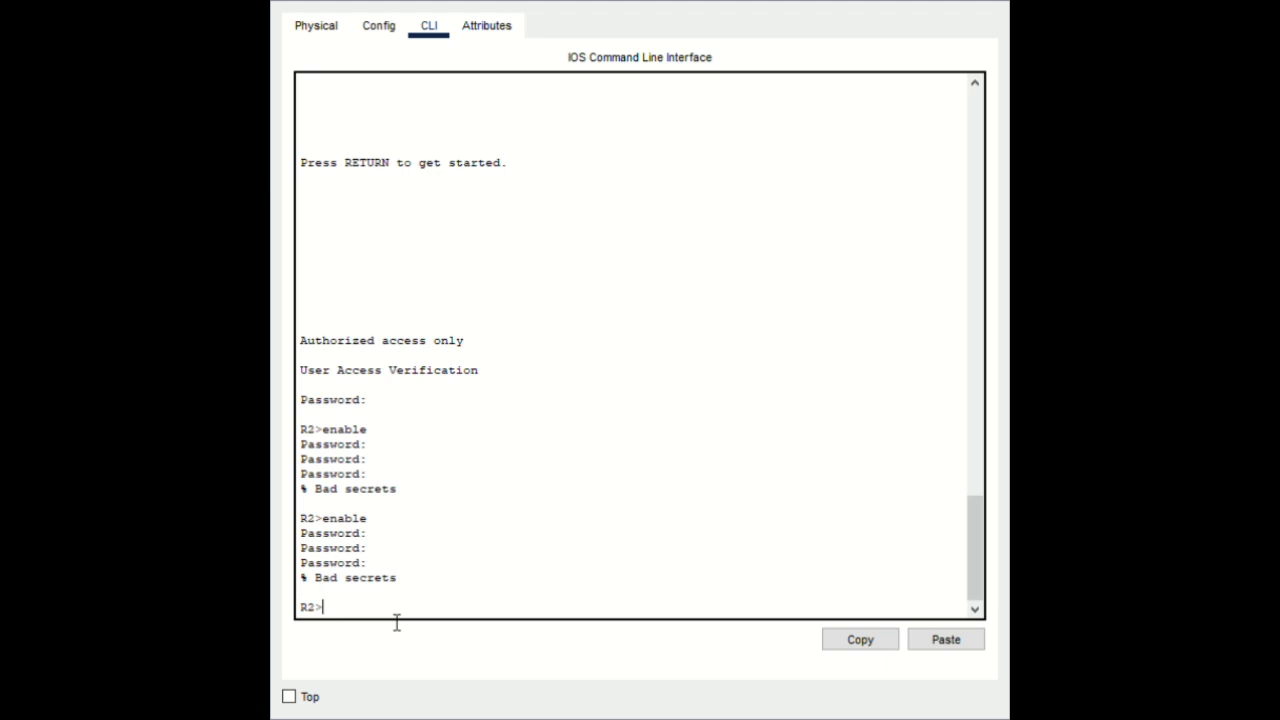
On R2, enable with the password and run the pasted show cdp neighbors command
text(enable)
key(Return)
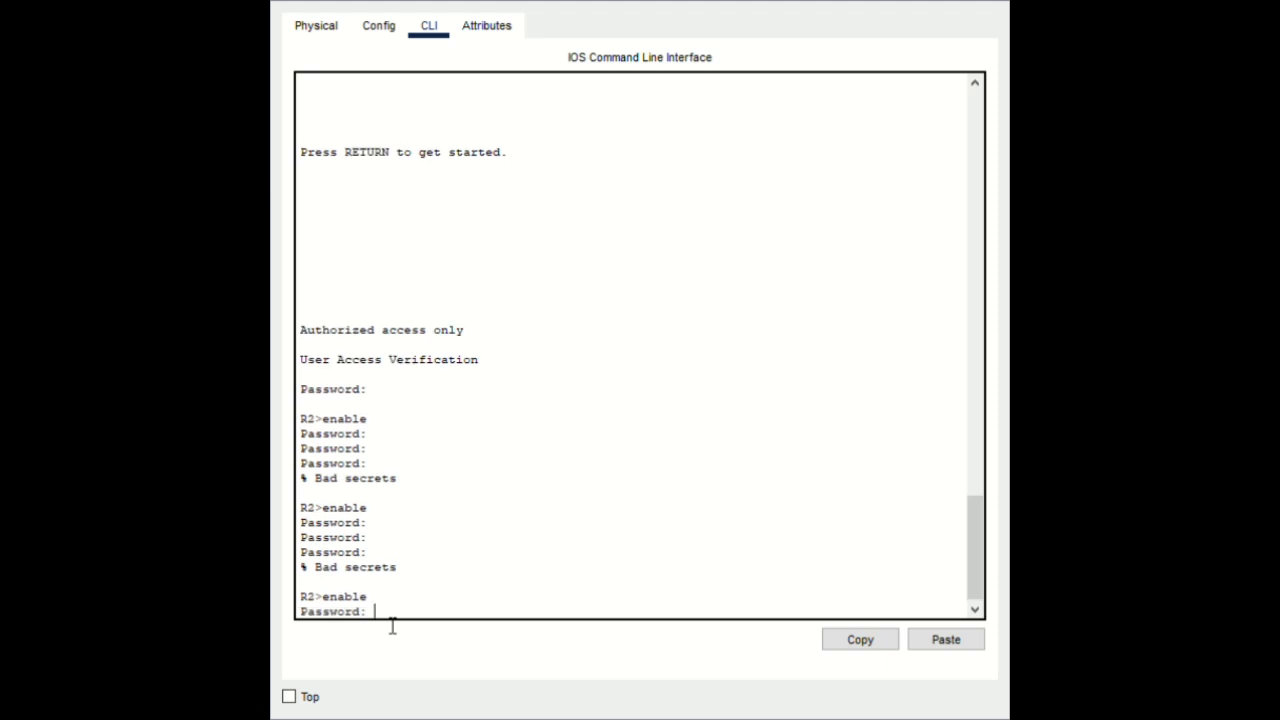
key(Return)
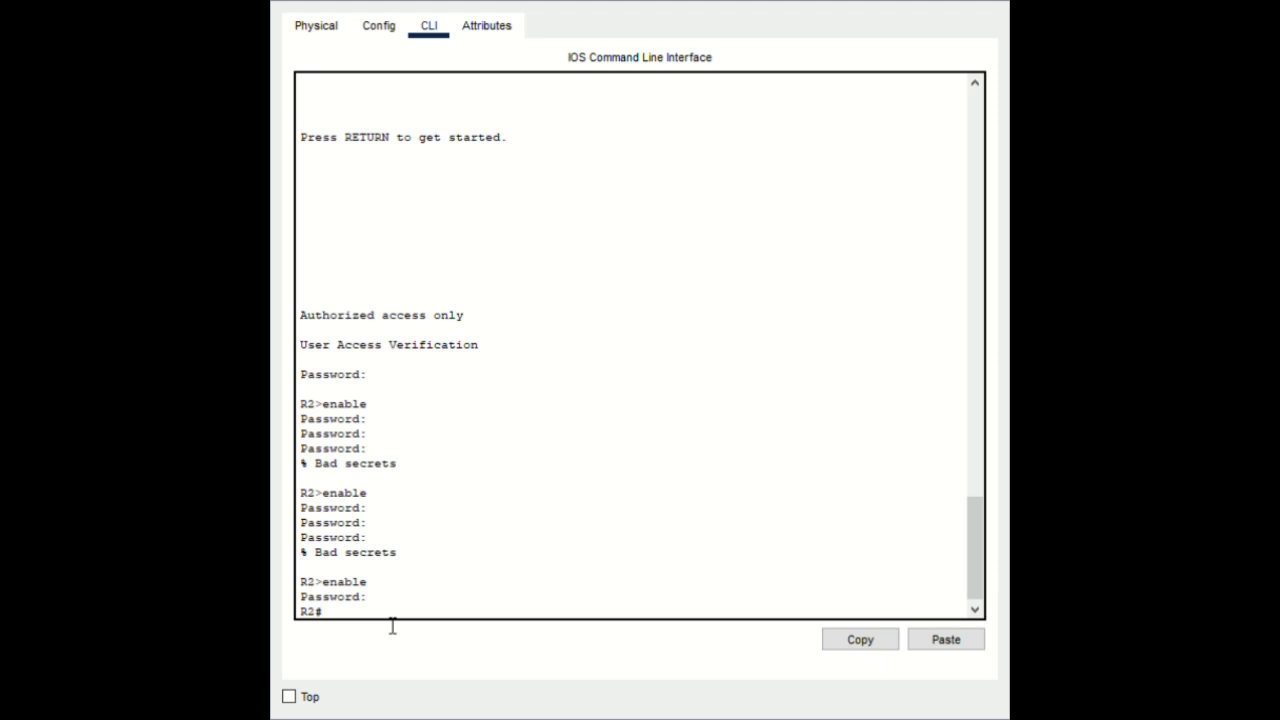
click(945, 642)
key(Return)
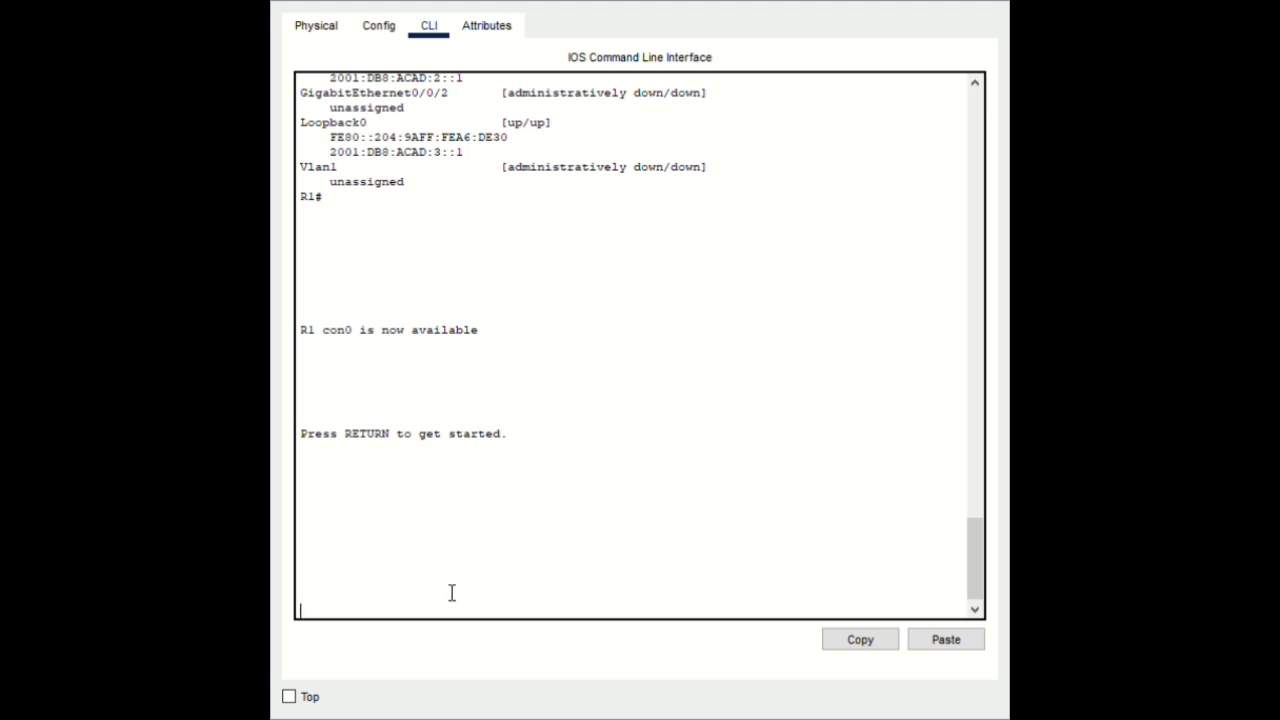
Log into R1's console and enter privileged mode with the enable password
key(Return)
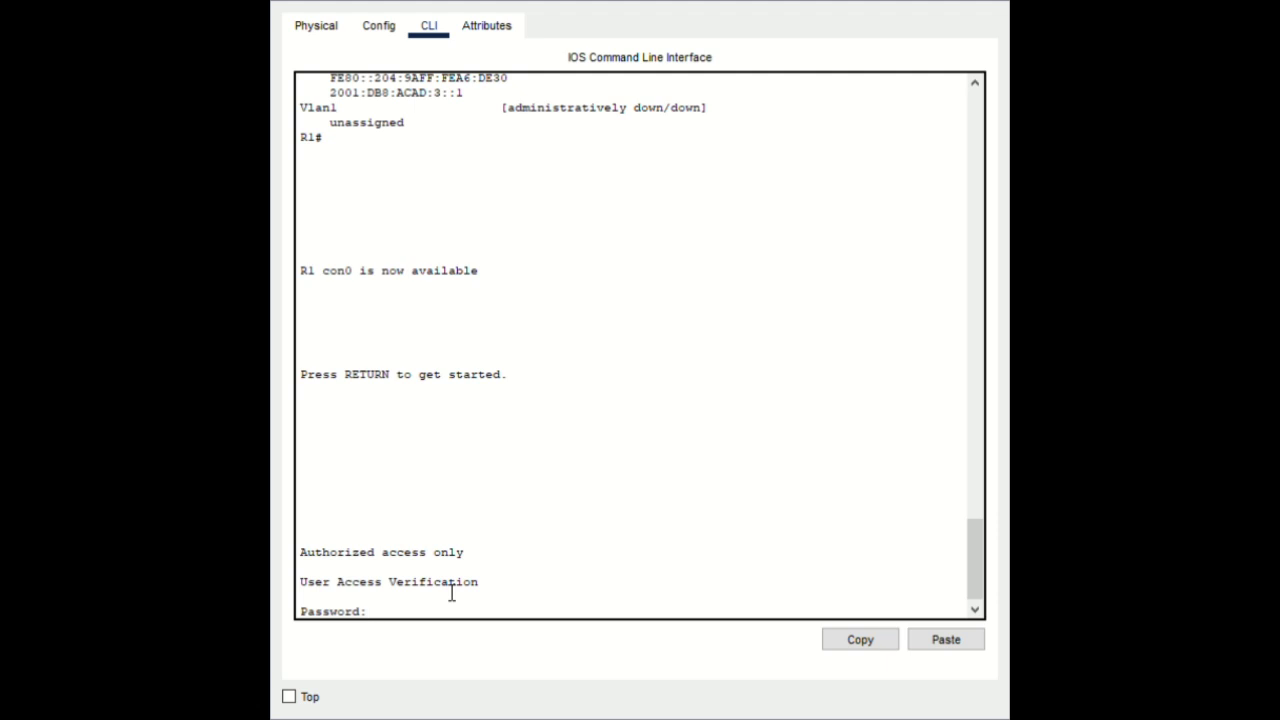
key(Return)
text(ena)
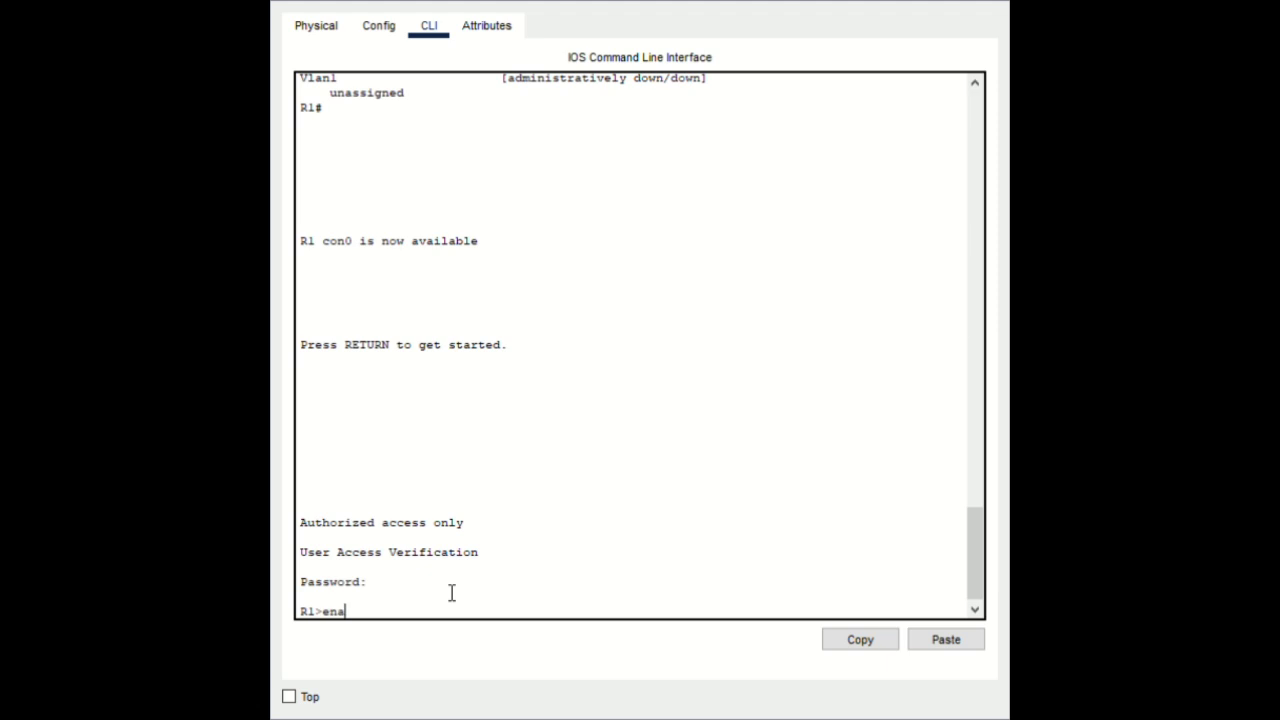
text(ble)
key(Return)
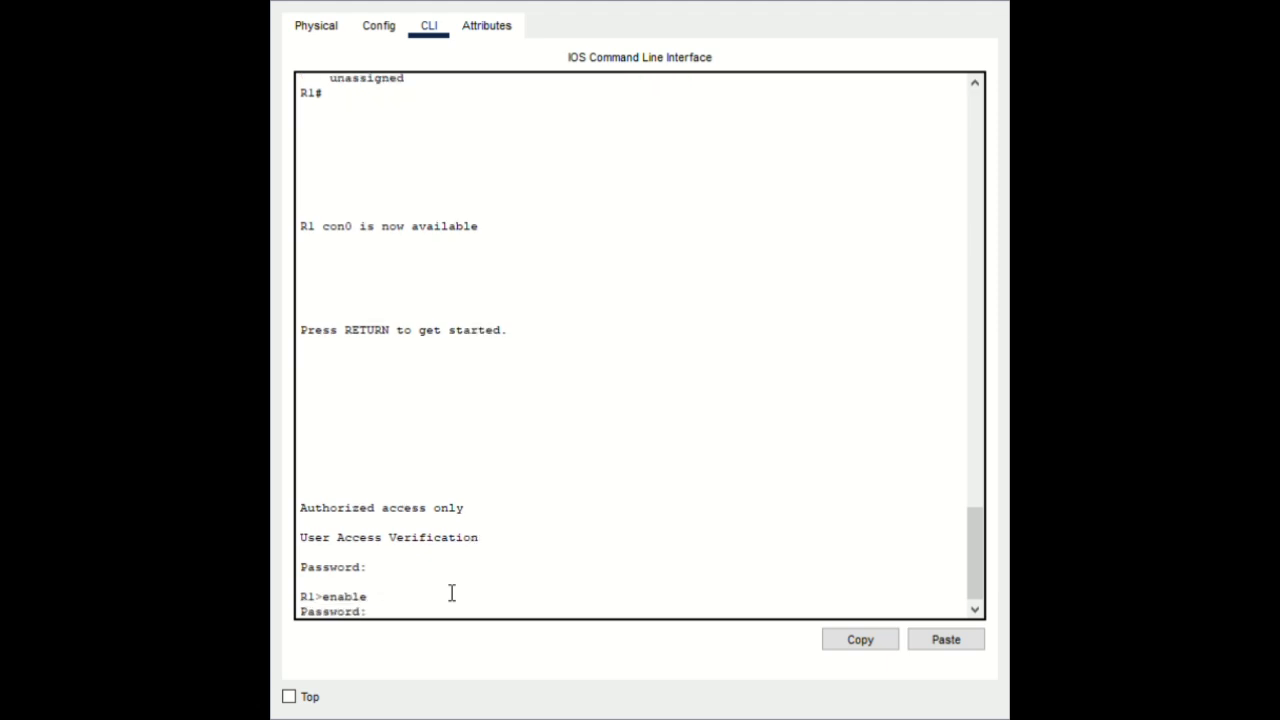
key(Return)
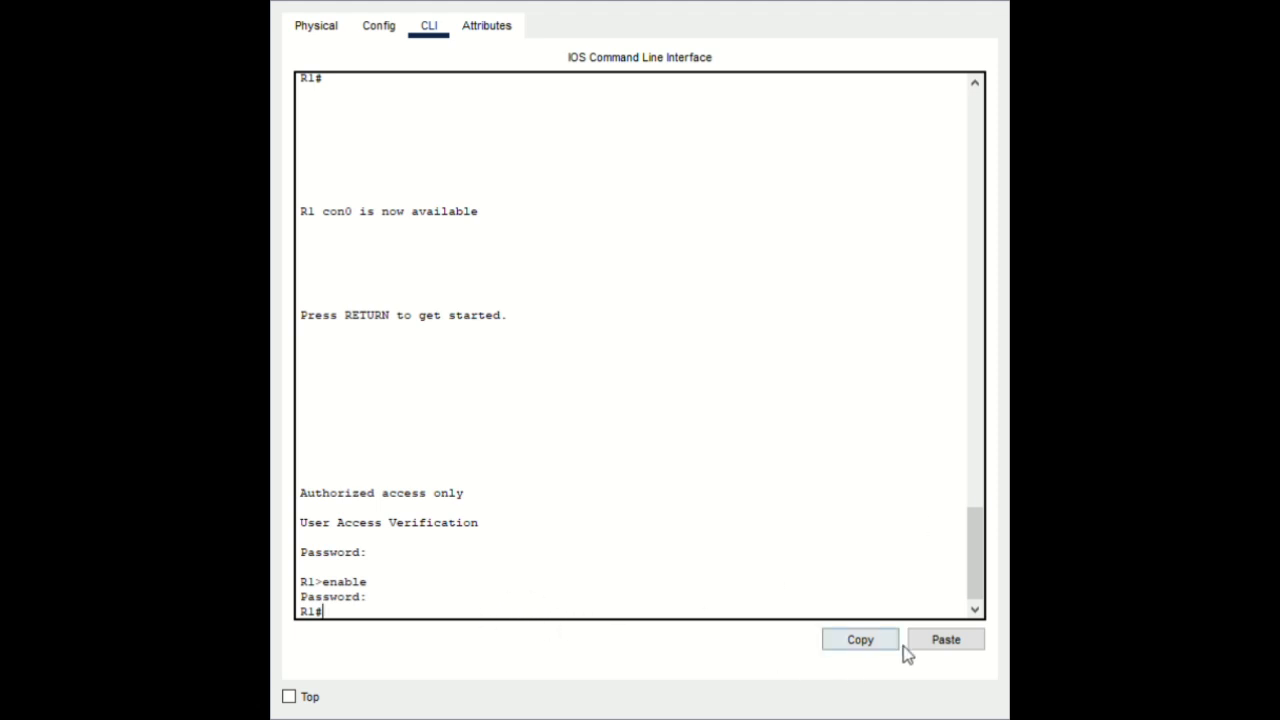
Enter global configuration and enable ipv6 unicast-routing
click(946, 641)
key(Return)
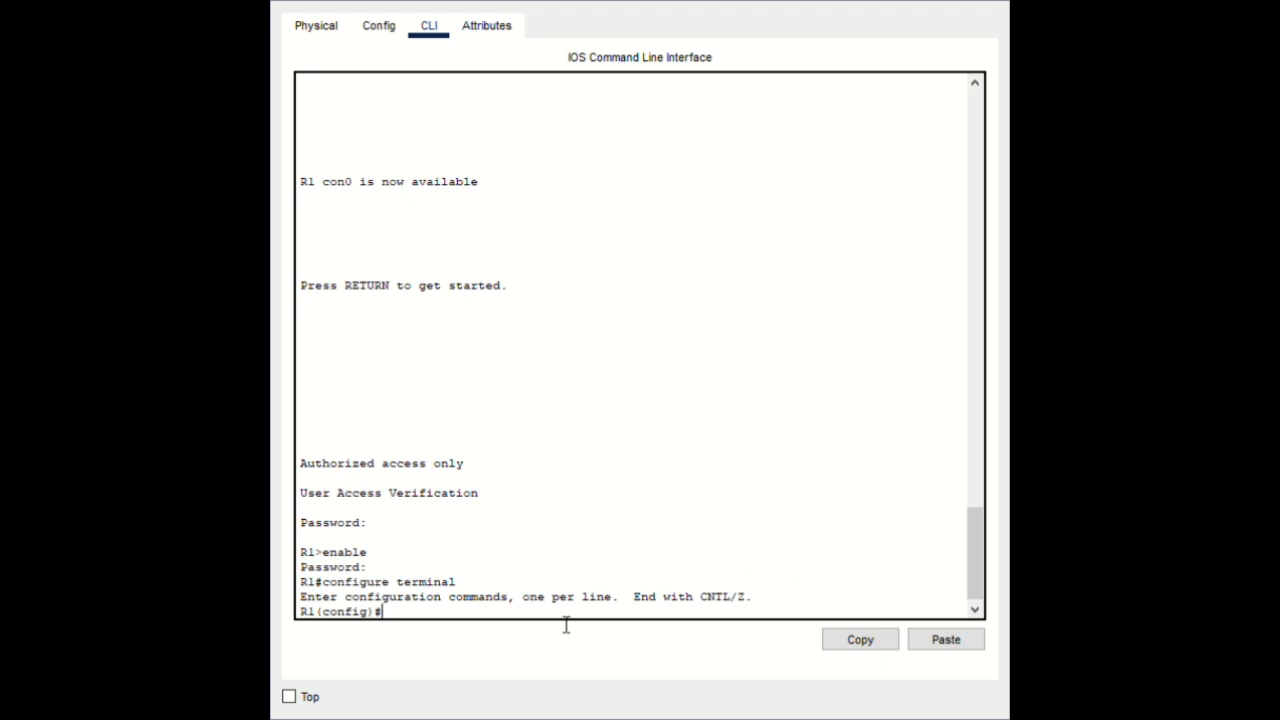
click(946, 640)
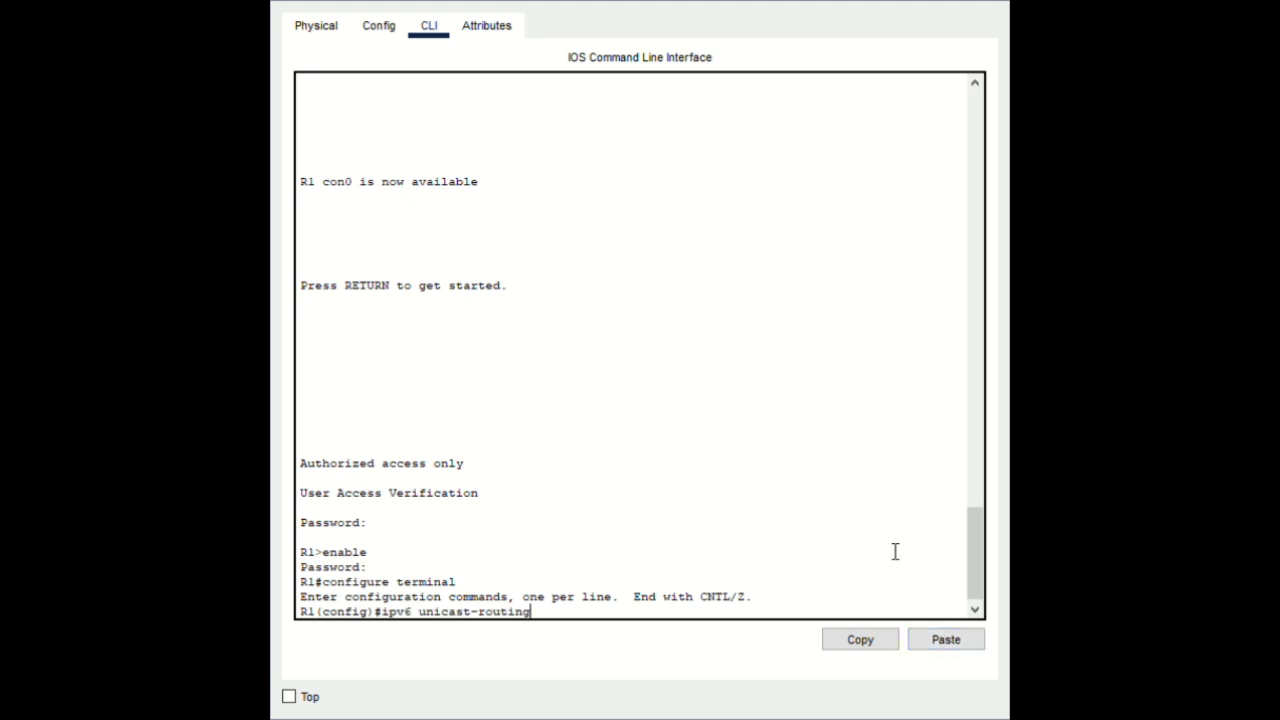
key(Return)
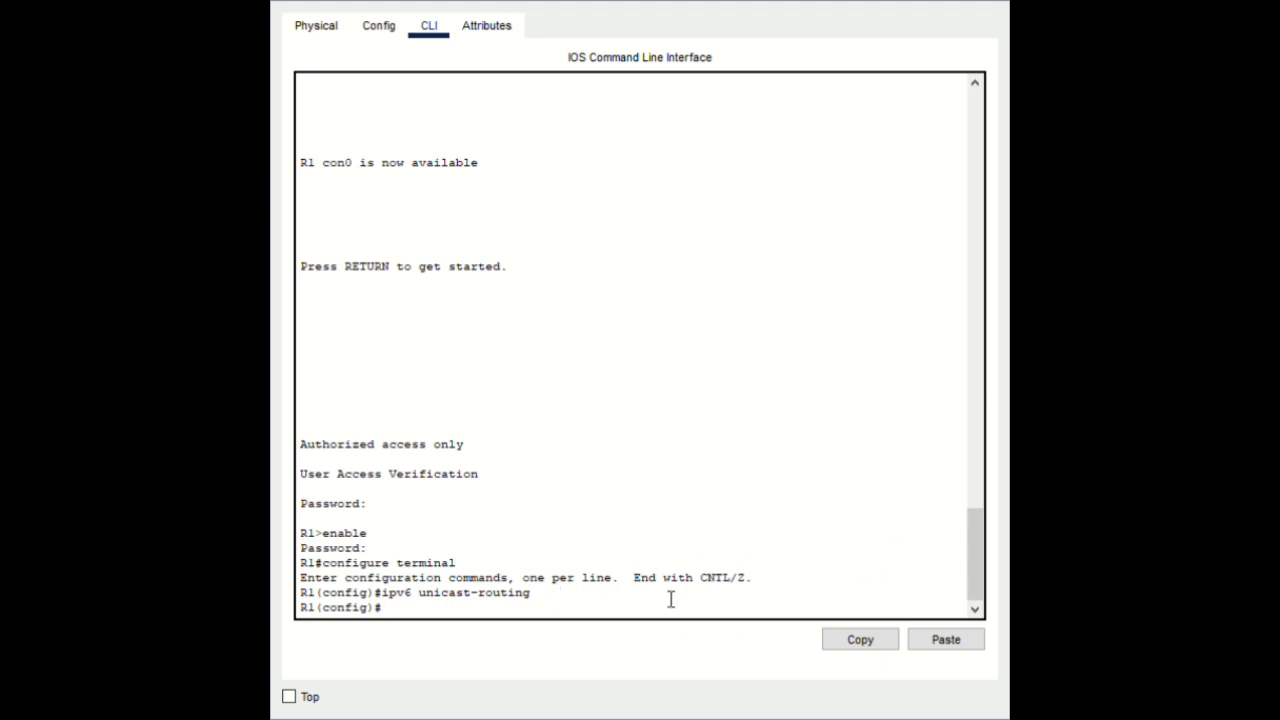
Give G0/0/0 172.16.1.1 255.255.255.0 and 2001:db8:acad:2::1/64, then run no shutdown
click(952, 643)
key(Return)
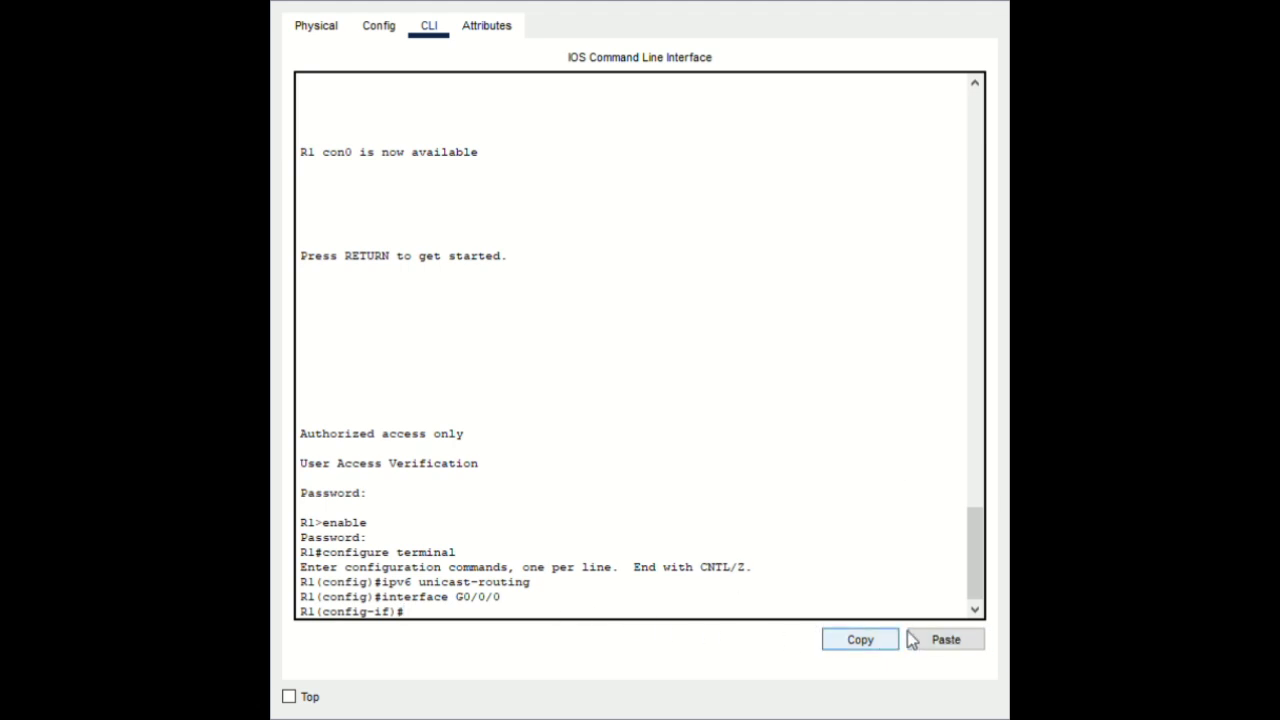
click(938, 642)
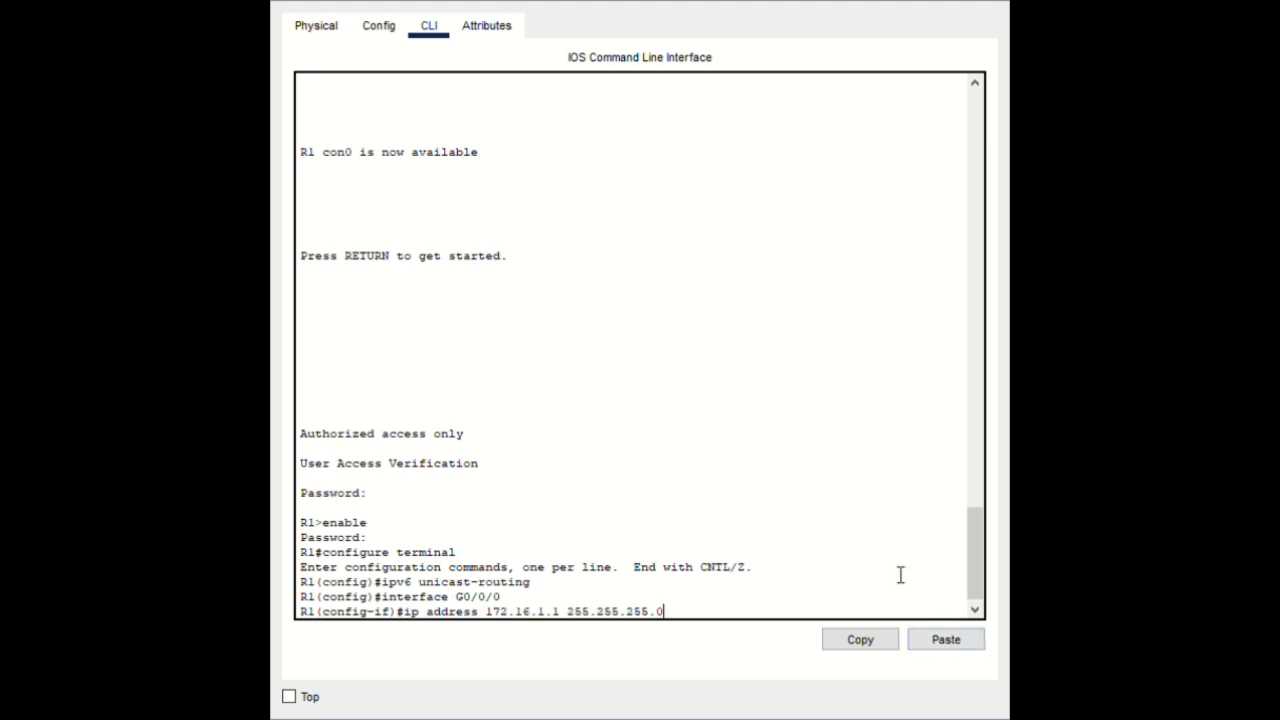
key(Return)
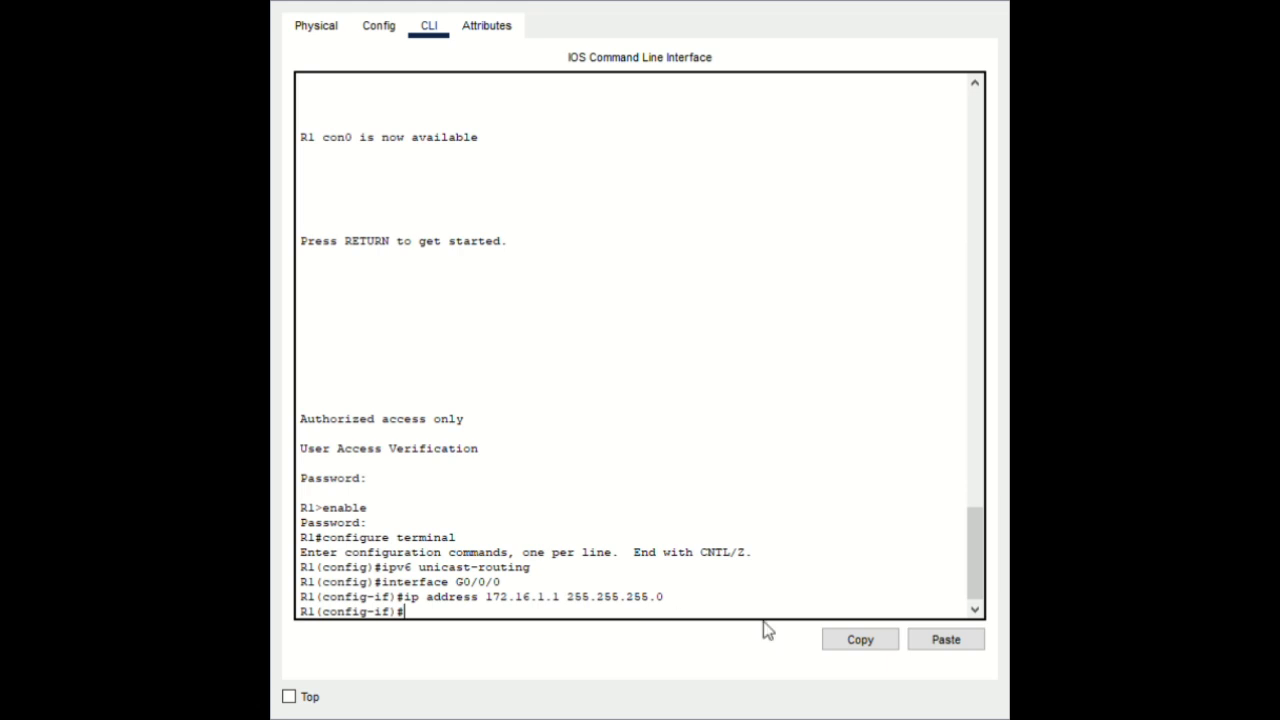
click(930, 639)
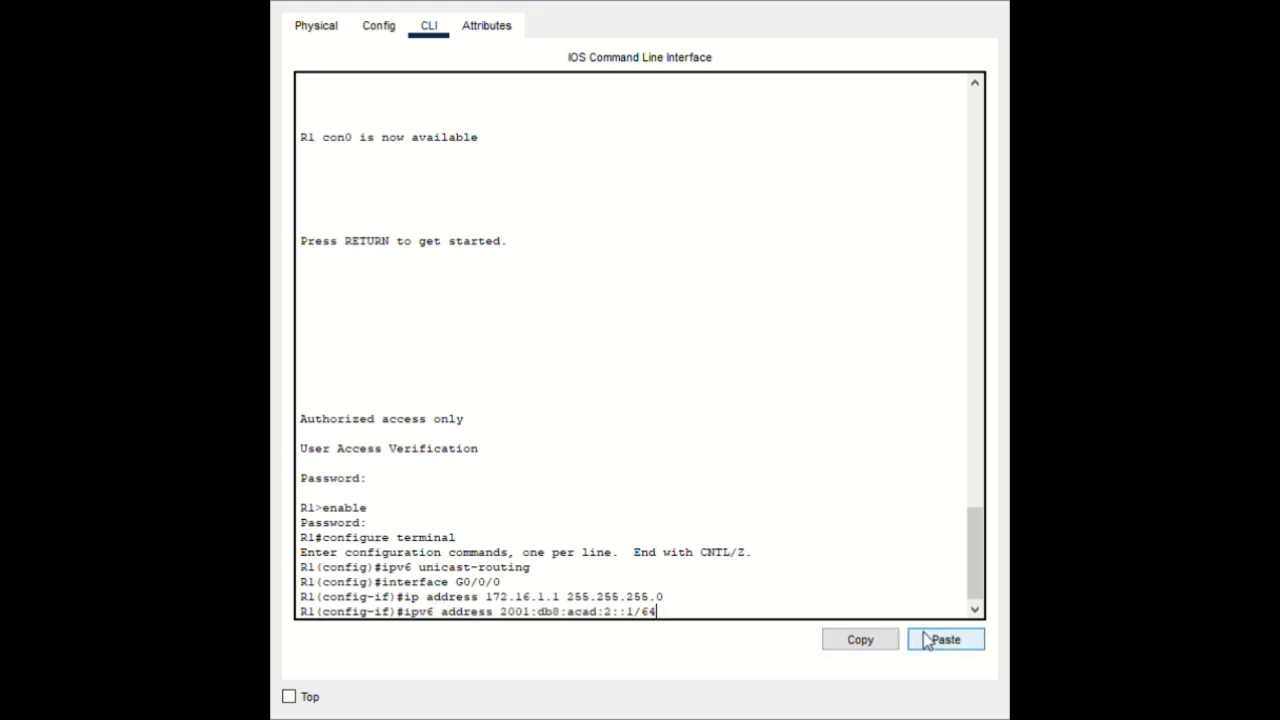
key(Return)
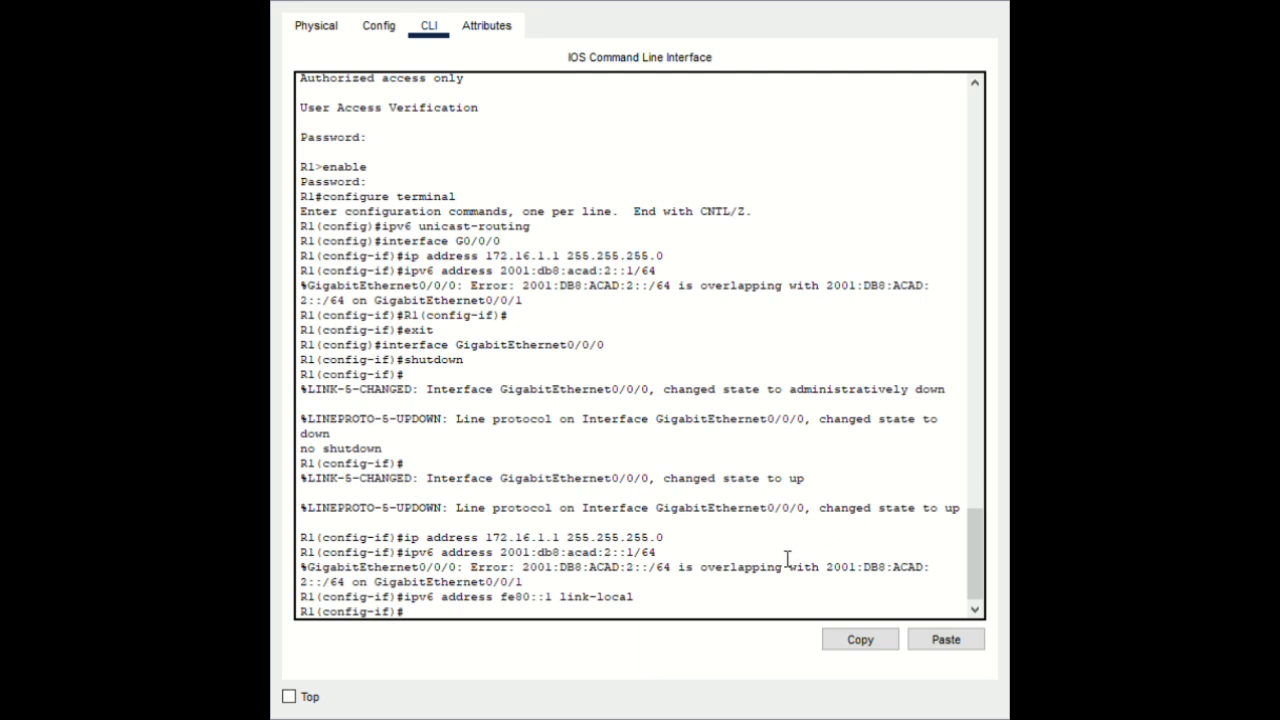
click(940, 642)
key(Return)
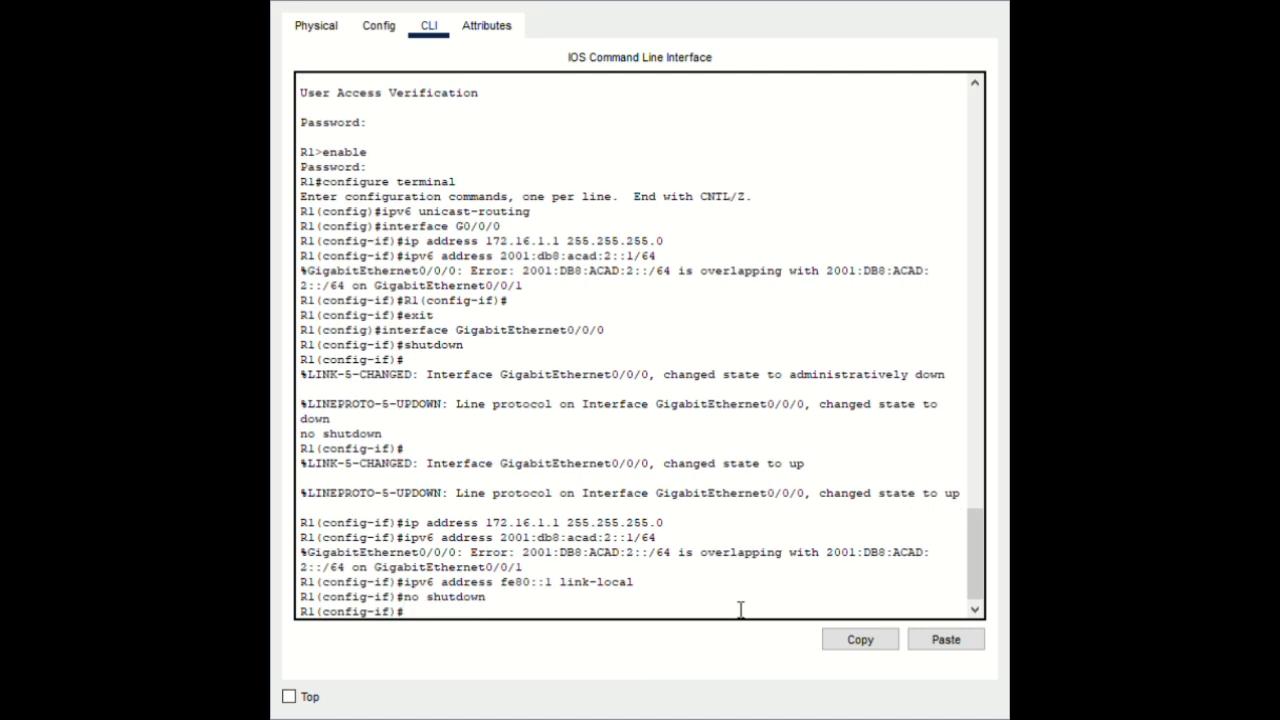
Fix the pasted 'xit' into 'exit' and leave interface configuration
click(945, 641)
click(405, 613)
text(e)
key(BackSpace)
key(Left)
key(Left)
key(Left)
text(e)
key(Return)
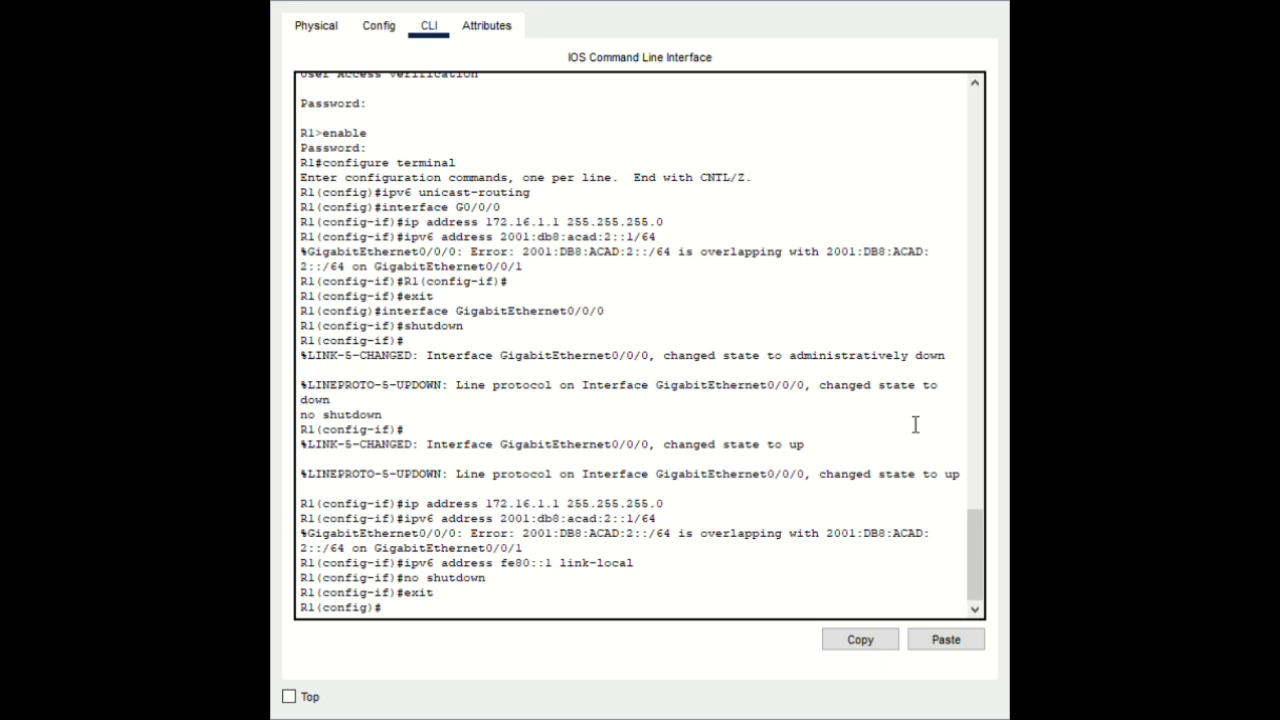
Give G0/0/1 192.168.1.1/24, 2001:db8:acad:1::1/64 and link-local fe80::1
click(939, 631)
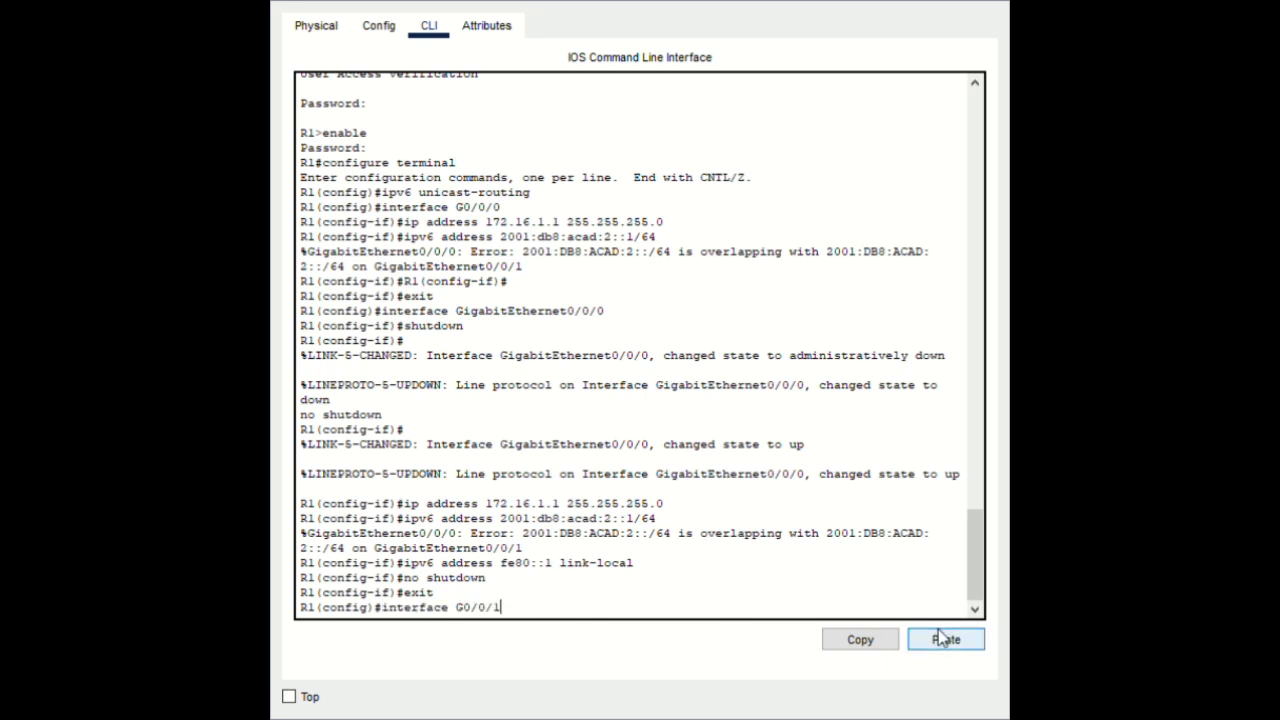
key(Return)
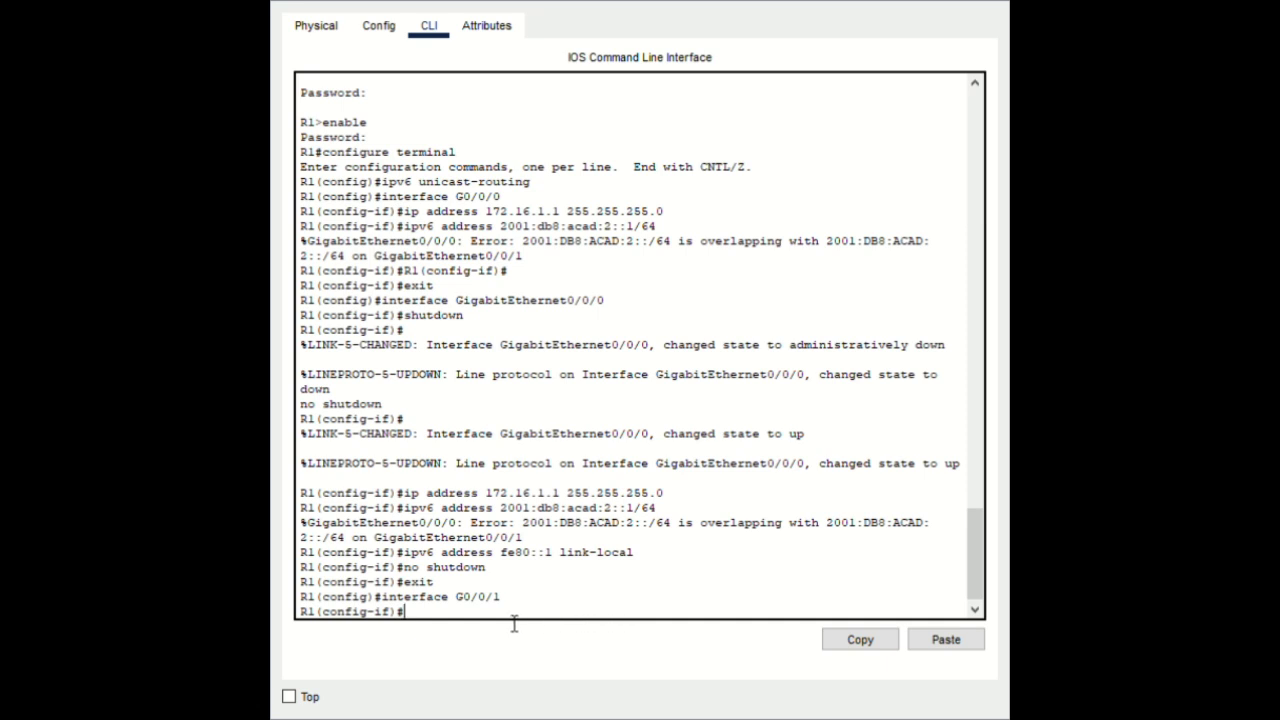
click(930, 635)
key(Return)
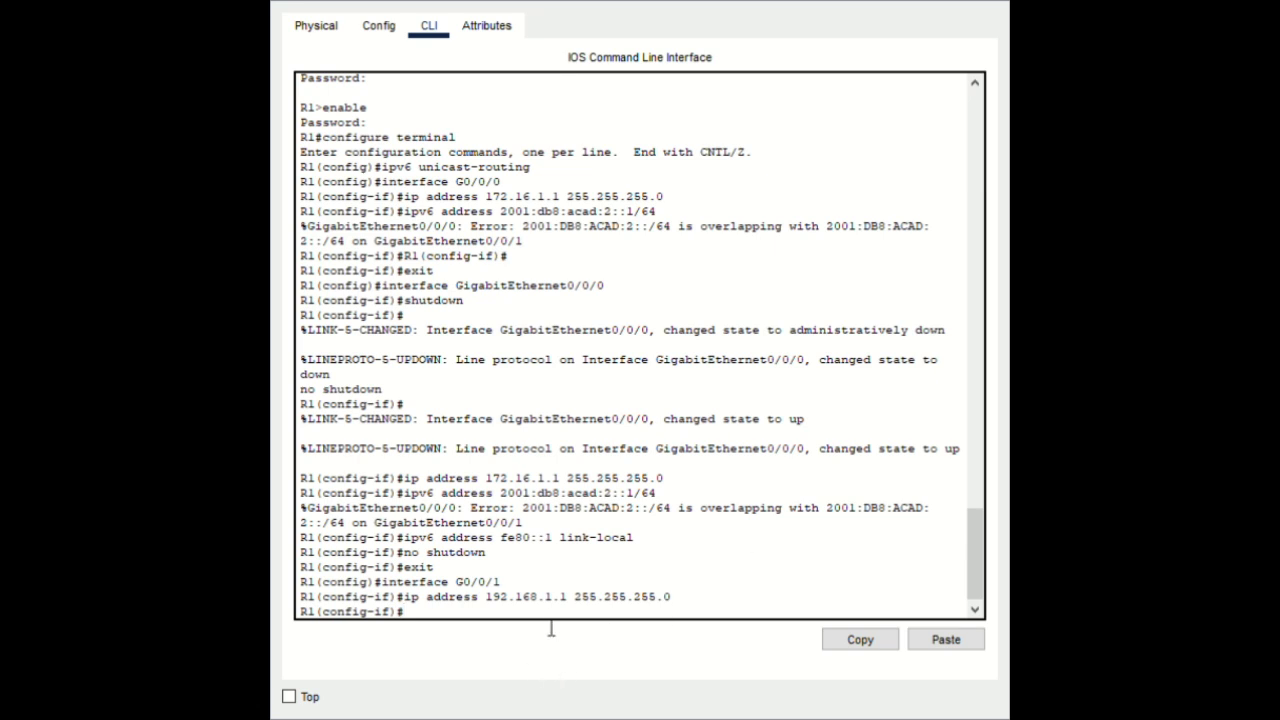
click(939, 642)
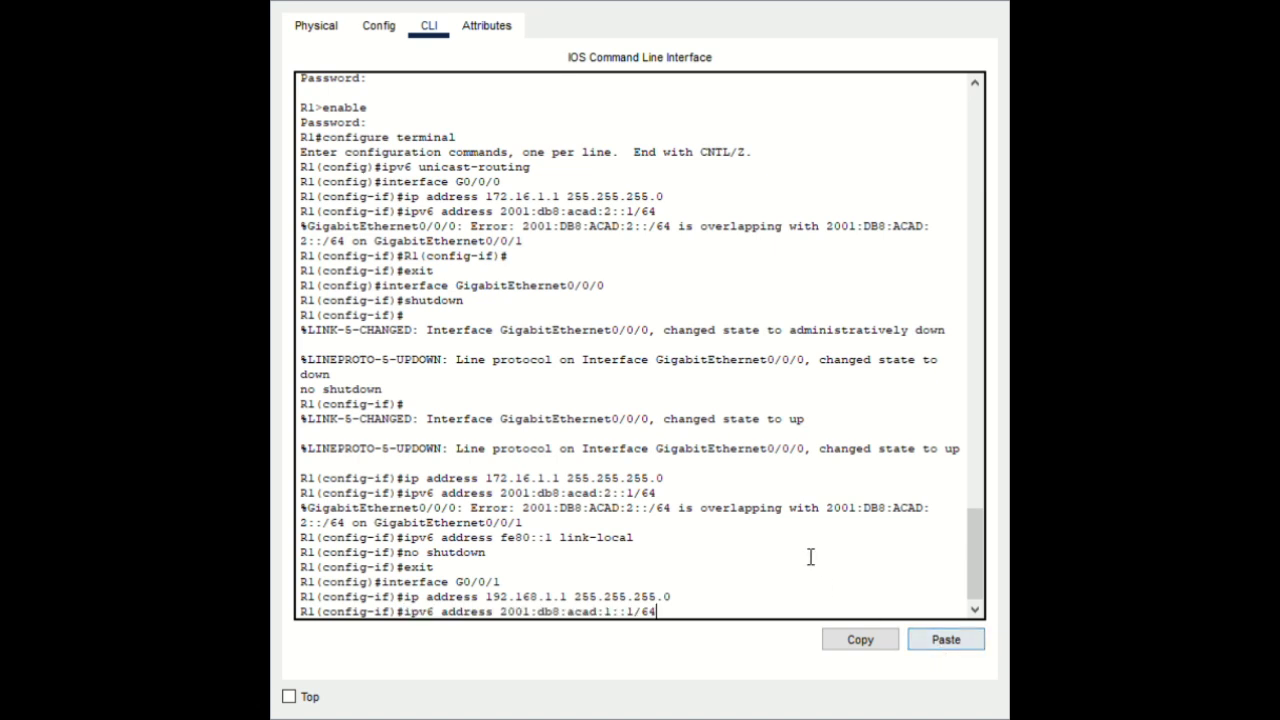
key(Return)
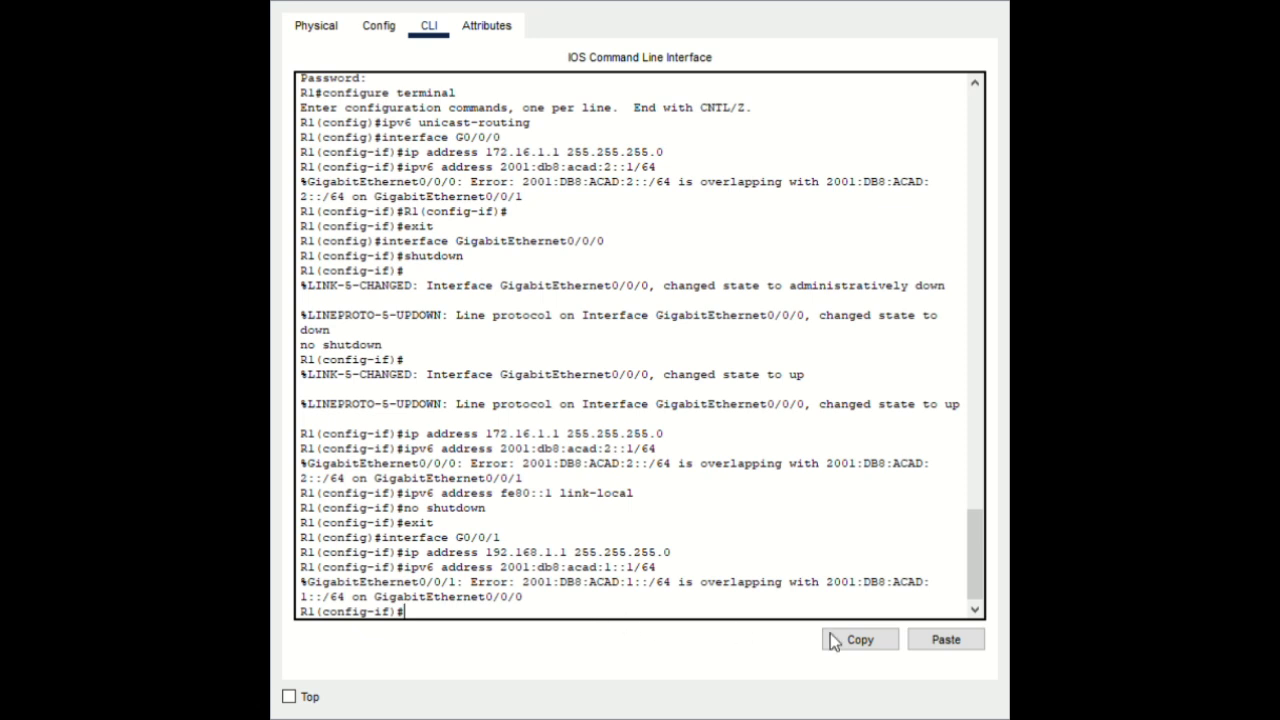
click(940, 640)
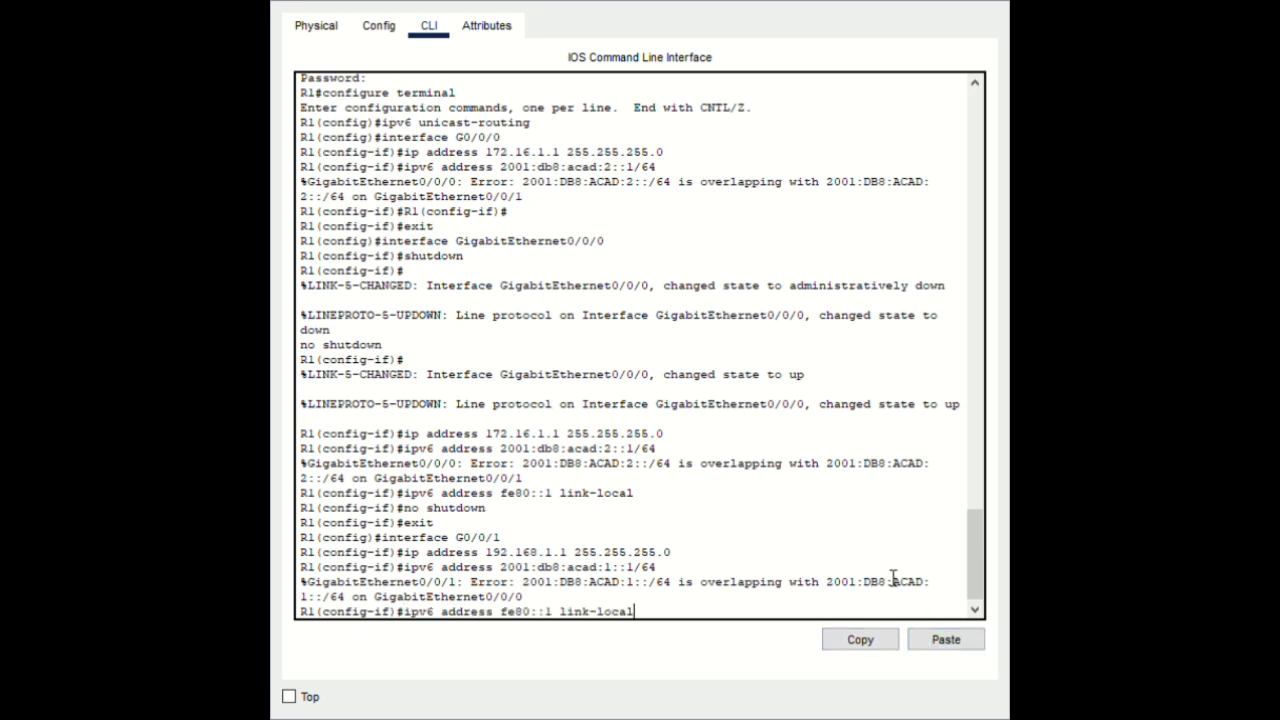
key(Return)
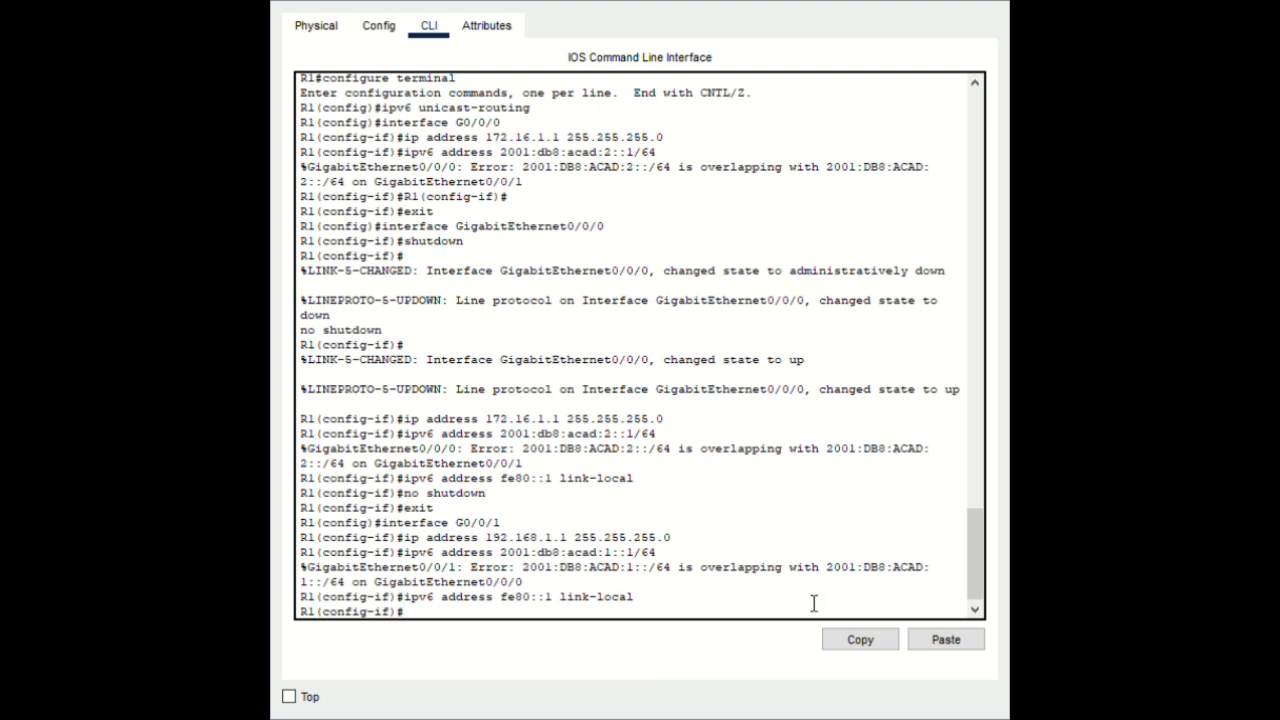
Enable G0/0/1, exit it, and insert the interface Loopback1 command
click(940, 645)
key(Return)
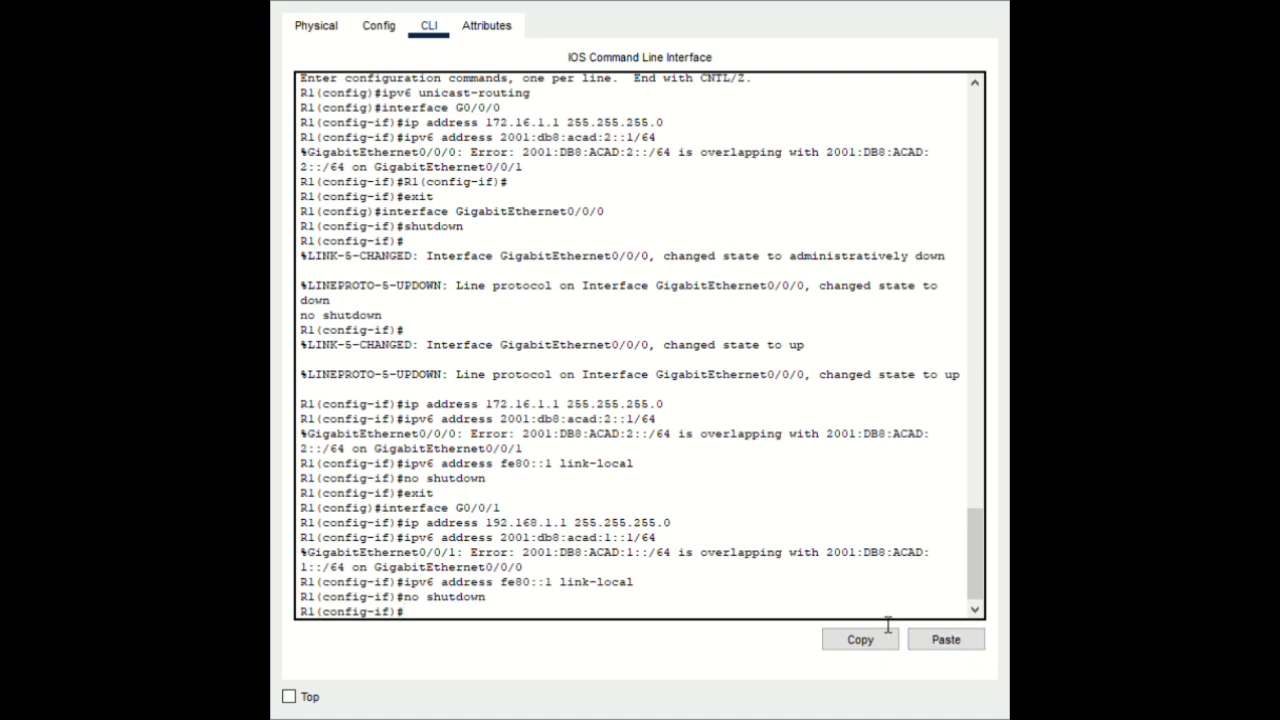
text(exit)
key(Return)
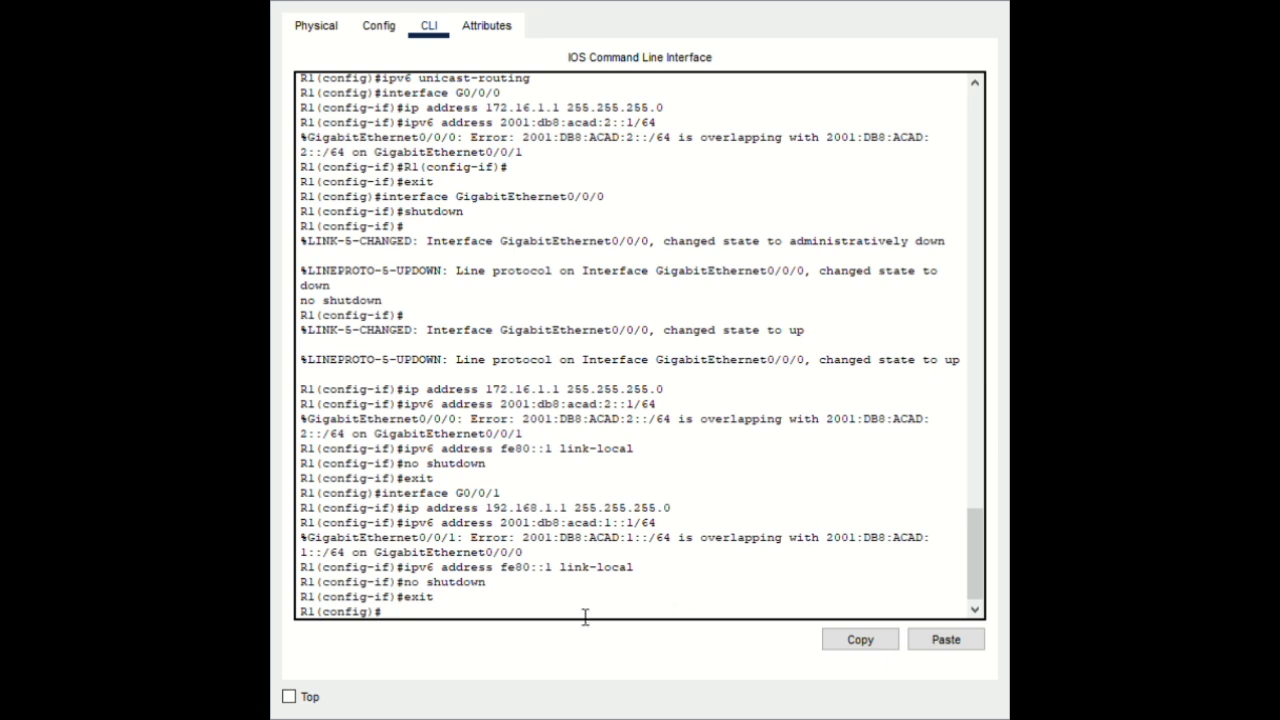
click(914, 642)
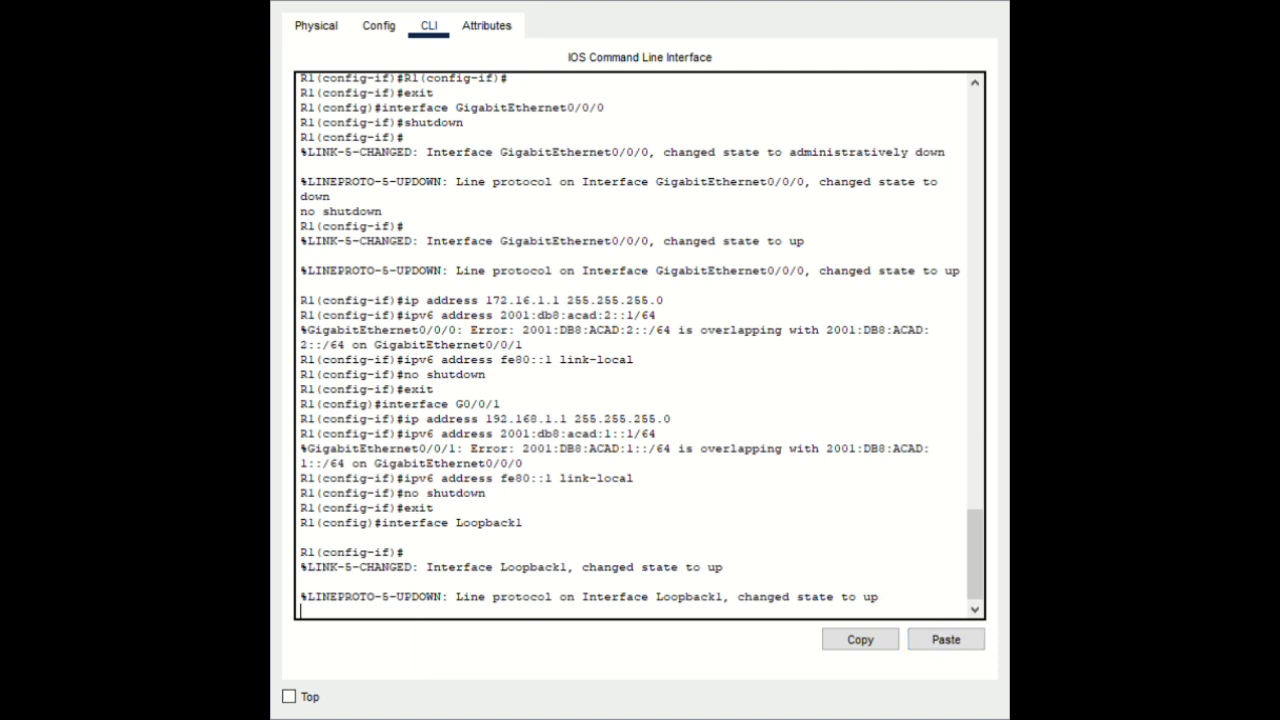
Configure Loopback1 with 10.1.0.1/24, 2001:db8:acad:10::1/64 and fe80::1, enable it, and exit
key(Return)
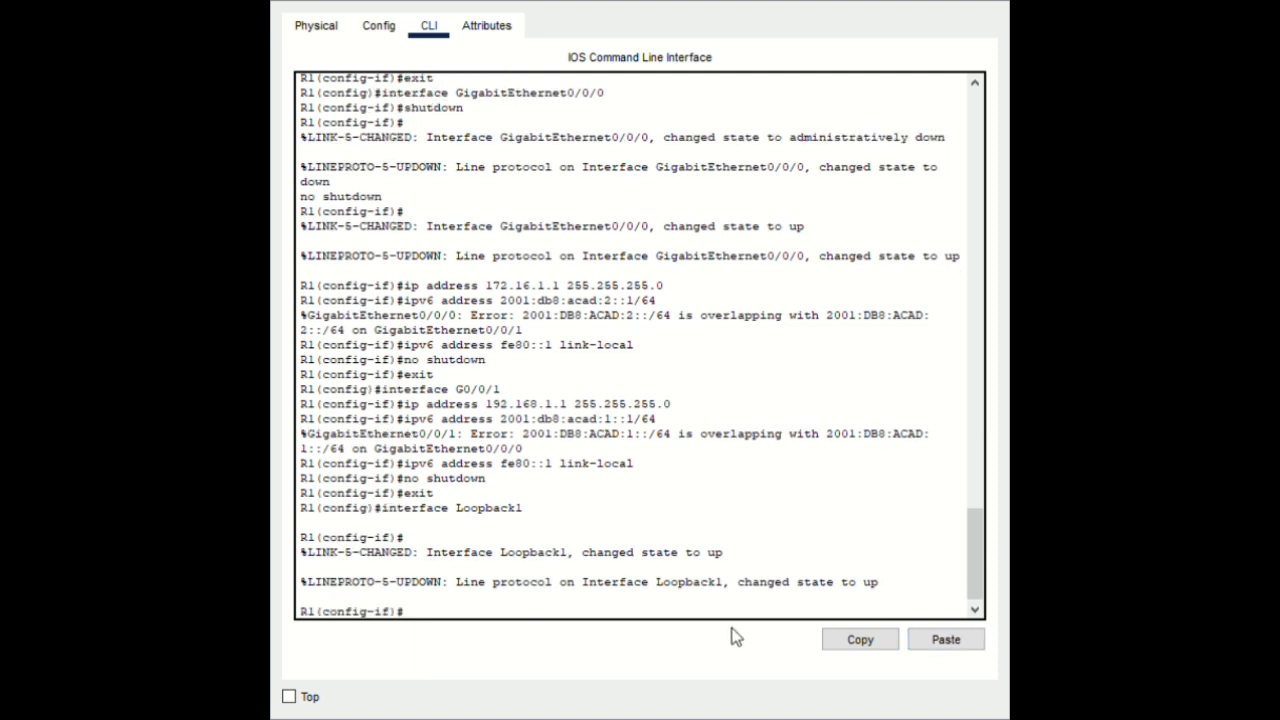
click(943, 640)
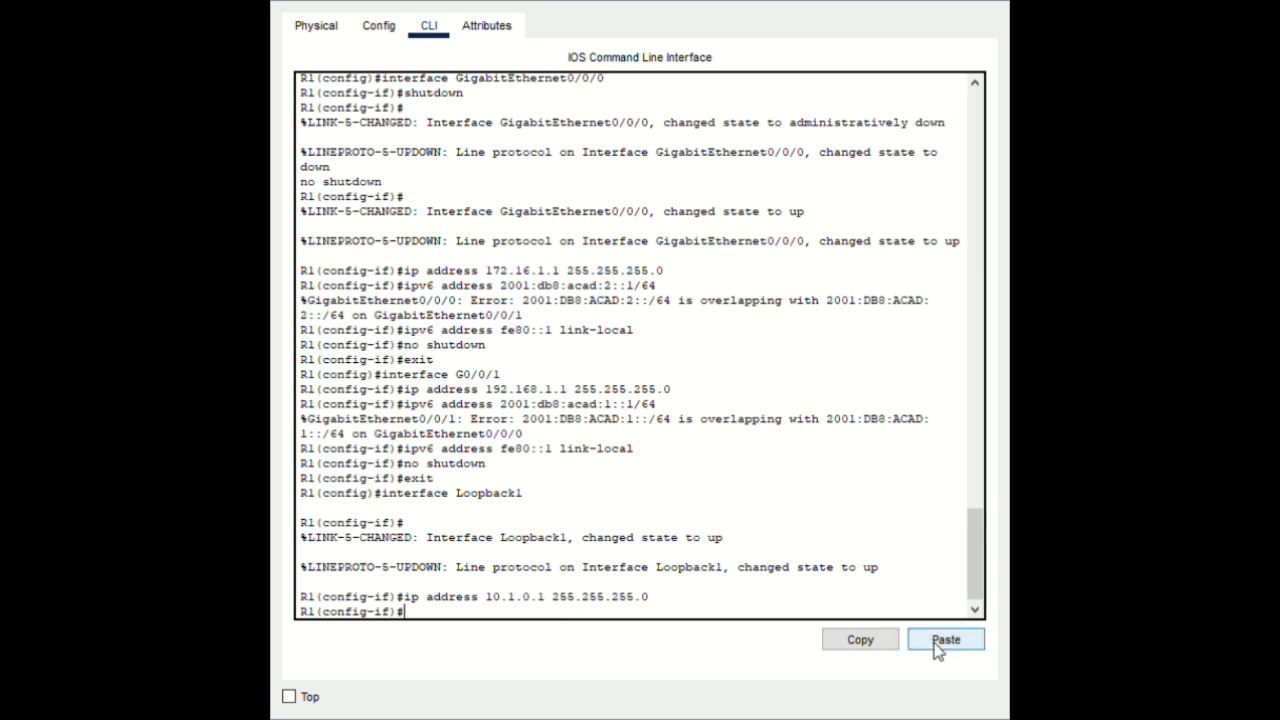
click(940, 642)
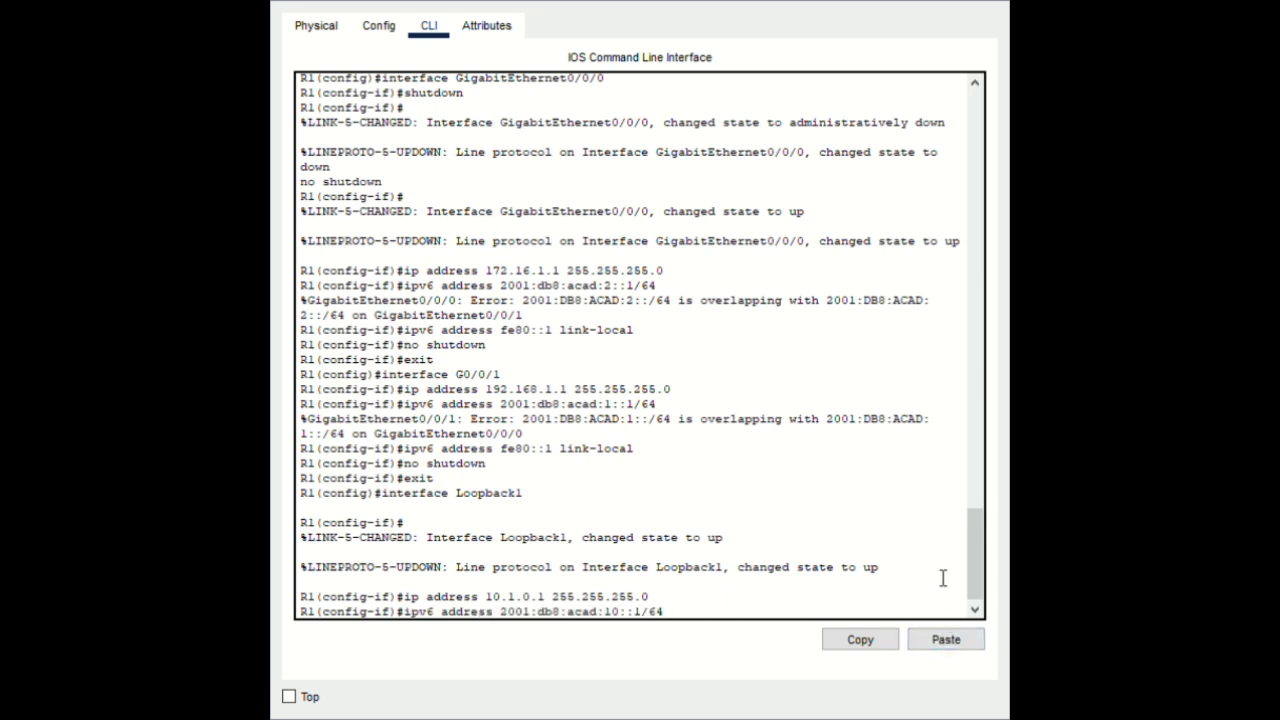
key(Return)
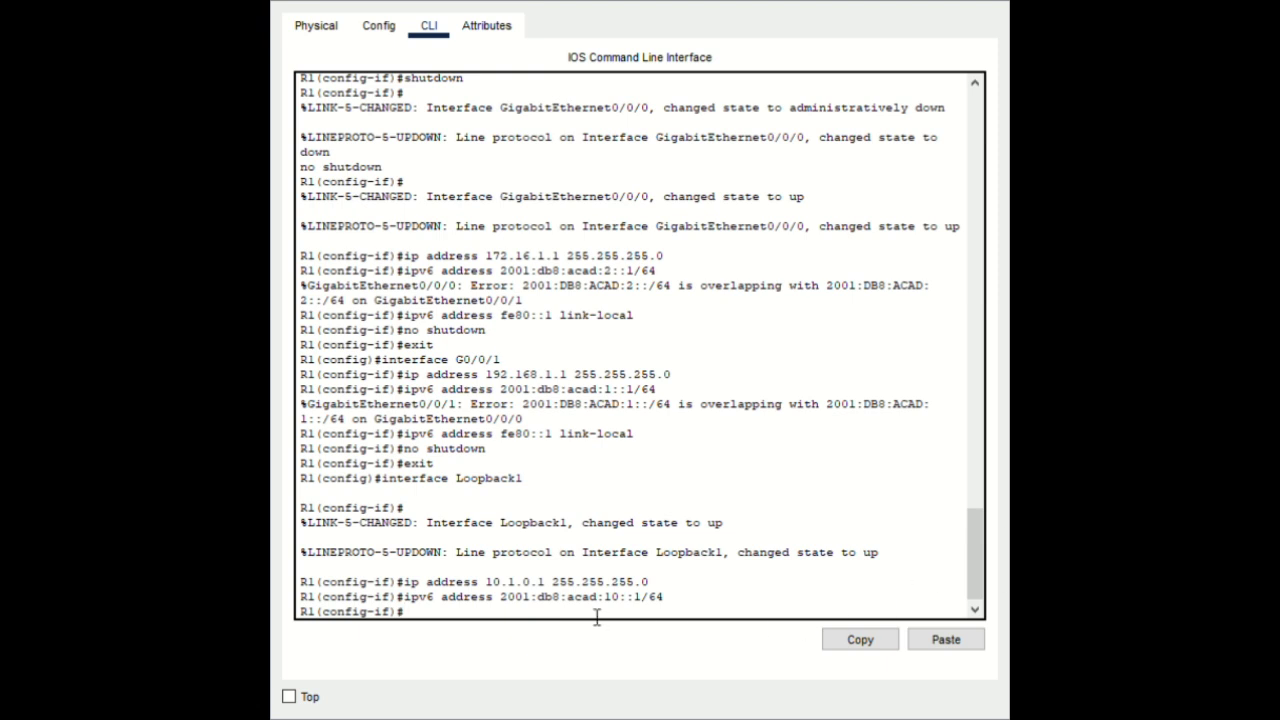
click(944, 641)
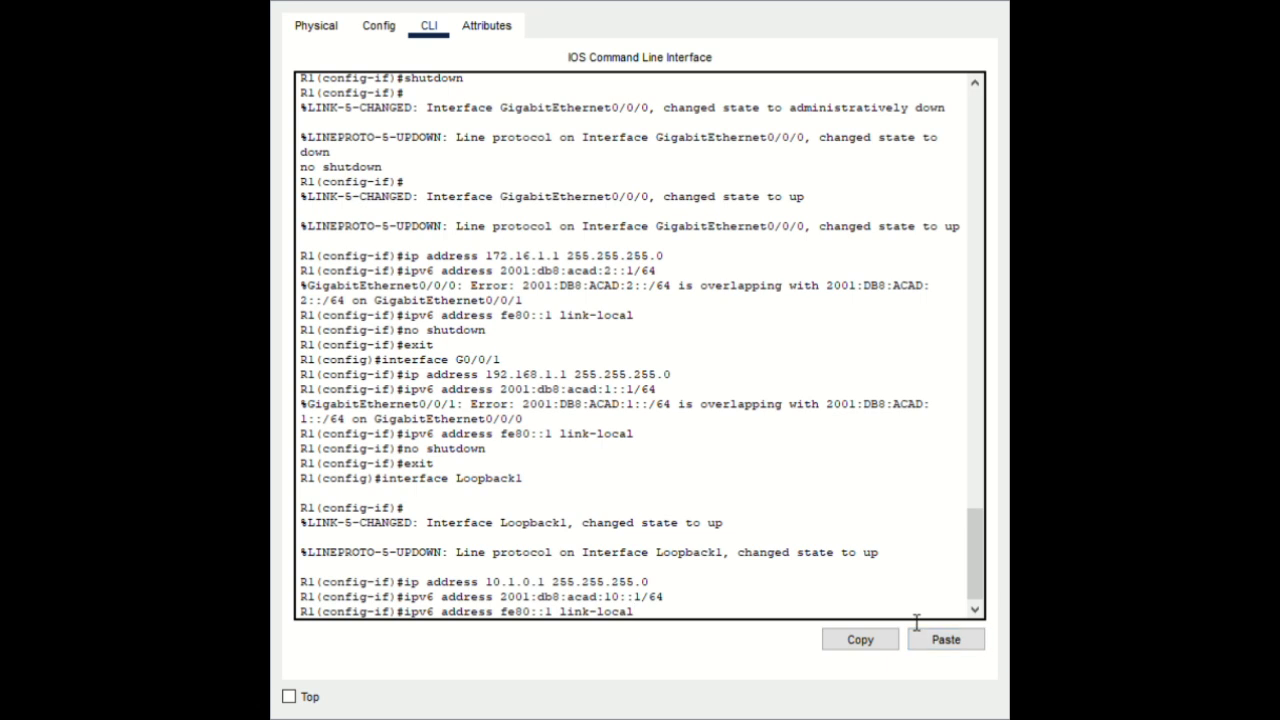
key(Return)
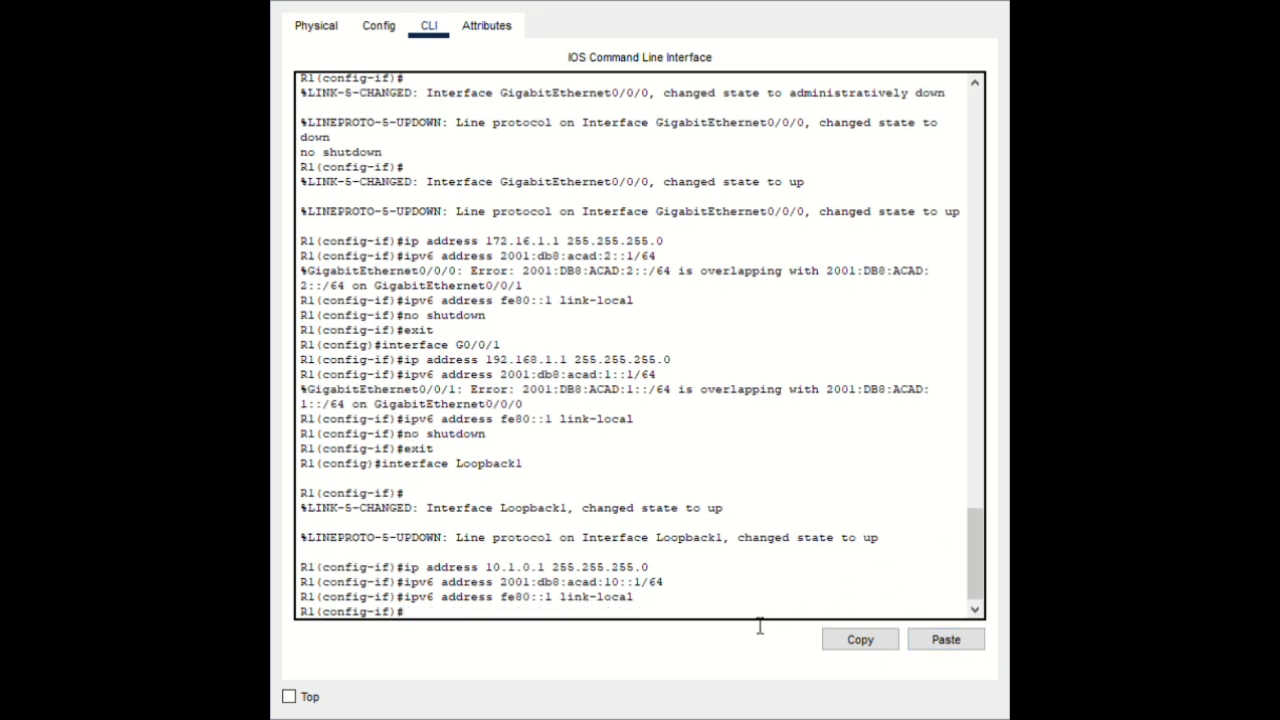
click(943, 641)
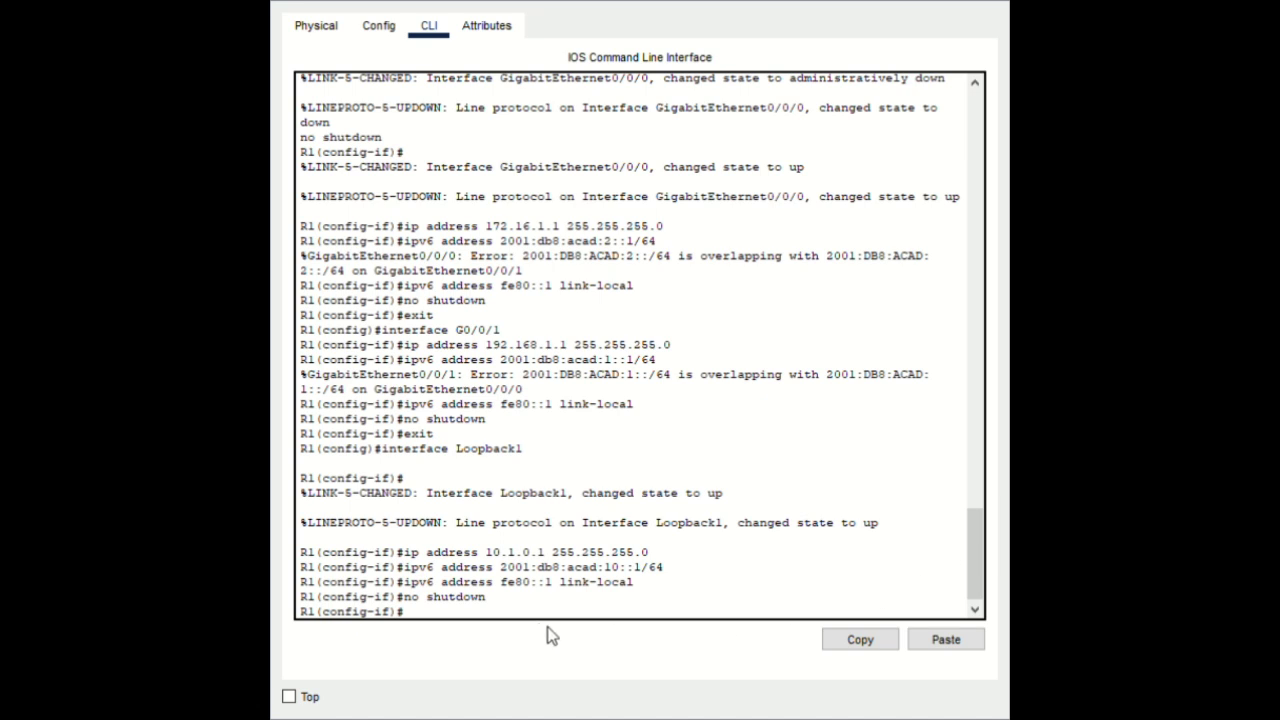
click(940, 643)
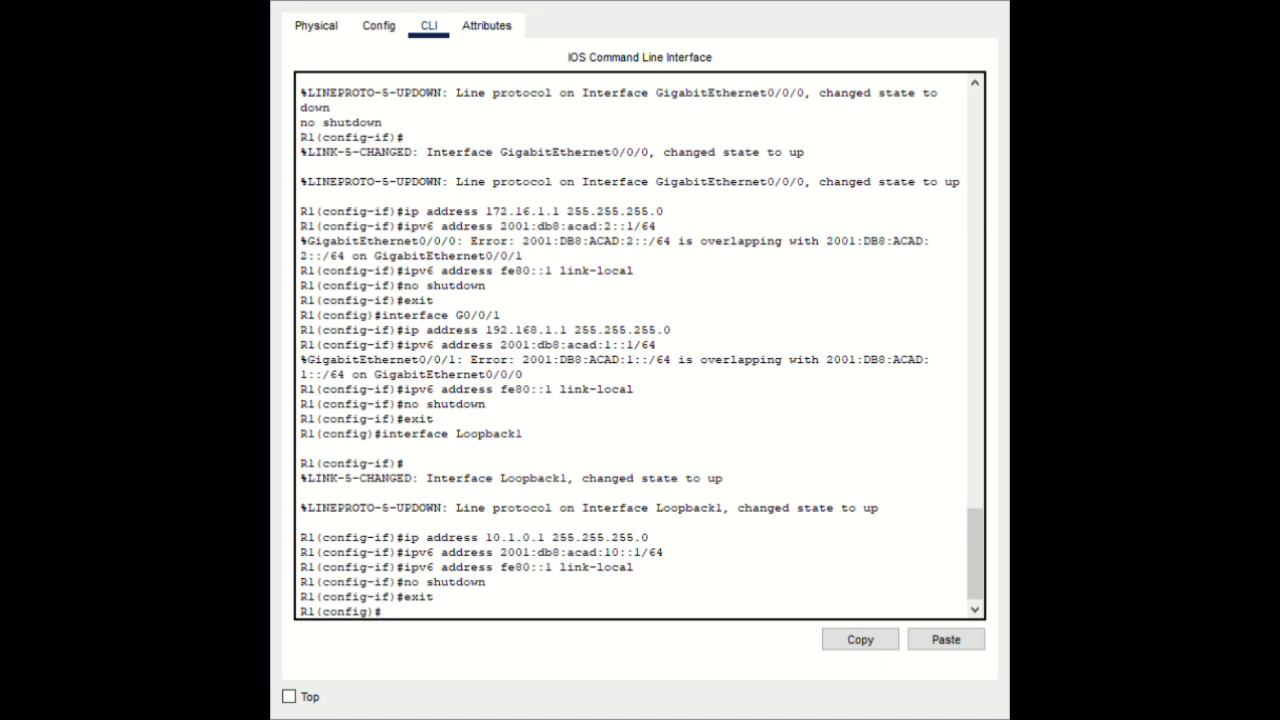
Edit the pasted loopback command into interface Loopback2
click(940, 643)
key(BackSpace)
text(2)
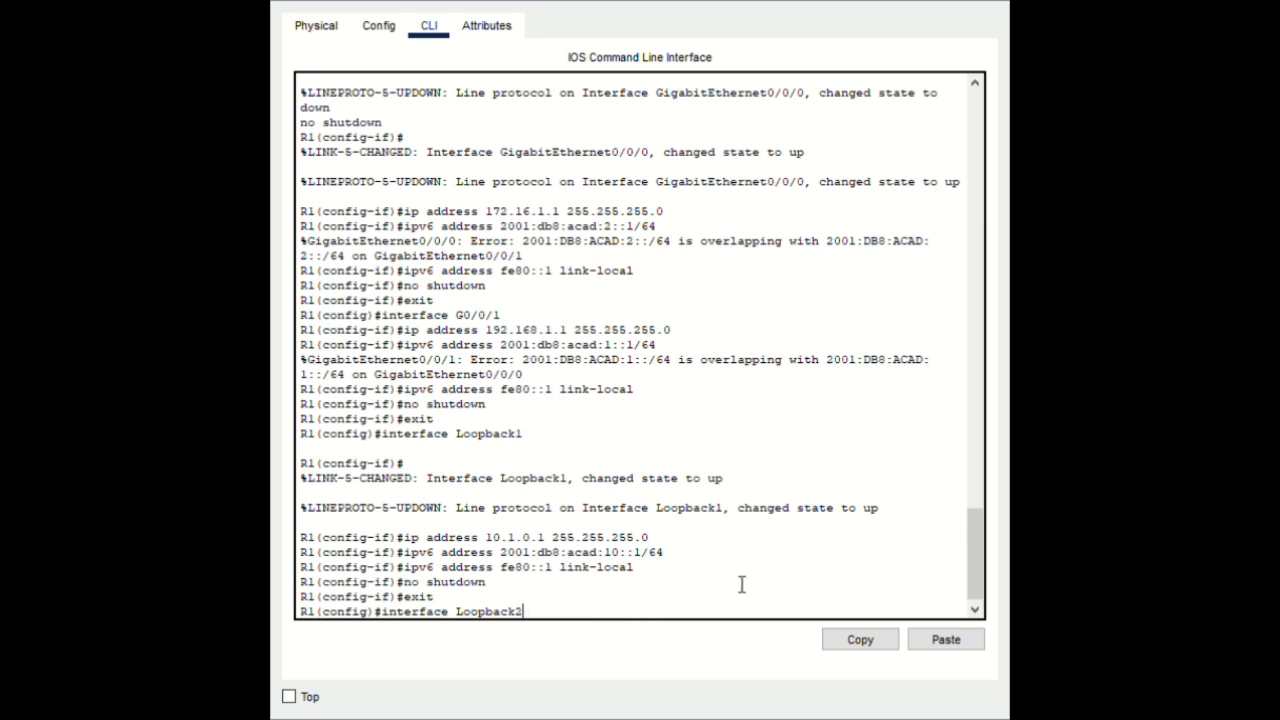
Give Loopback2 209.165.200.225/27, 2001:db8:acad:209::1/64 and link-local fe80::1
key(Return)
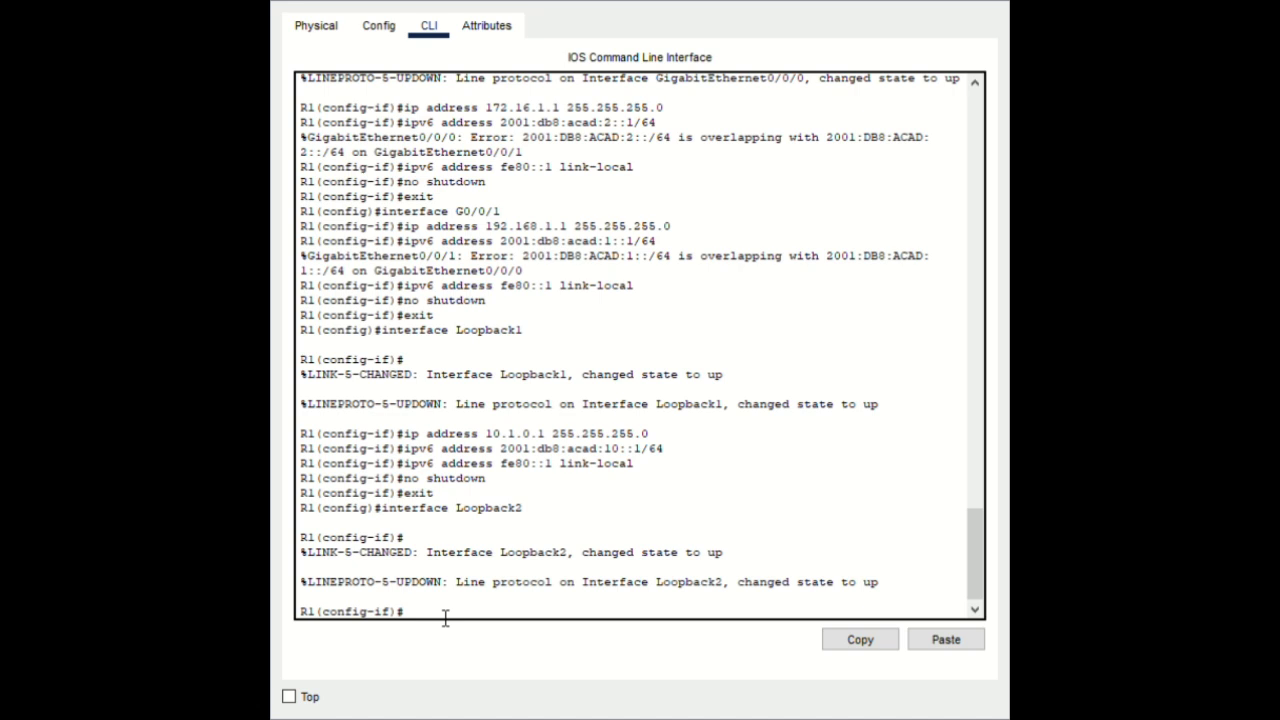
click(940, 641)
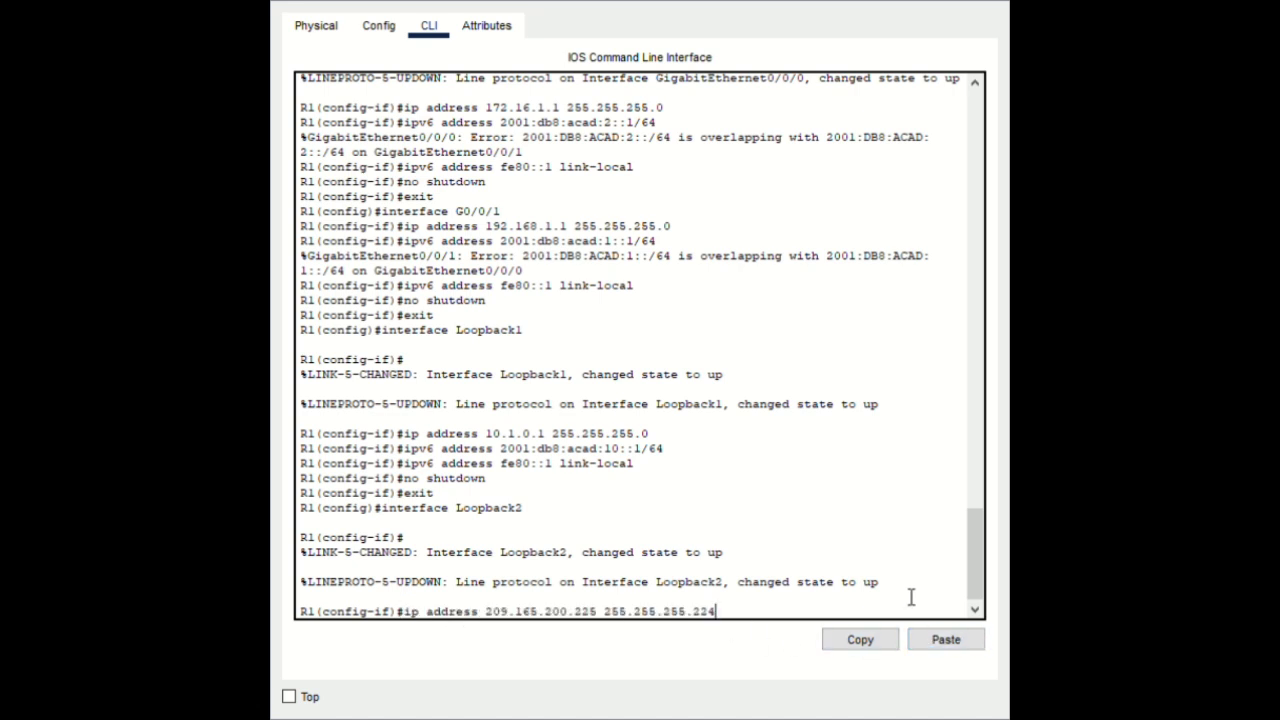
key(Return)
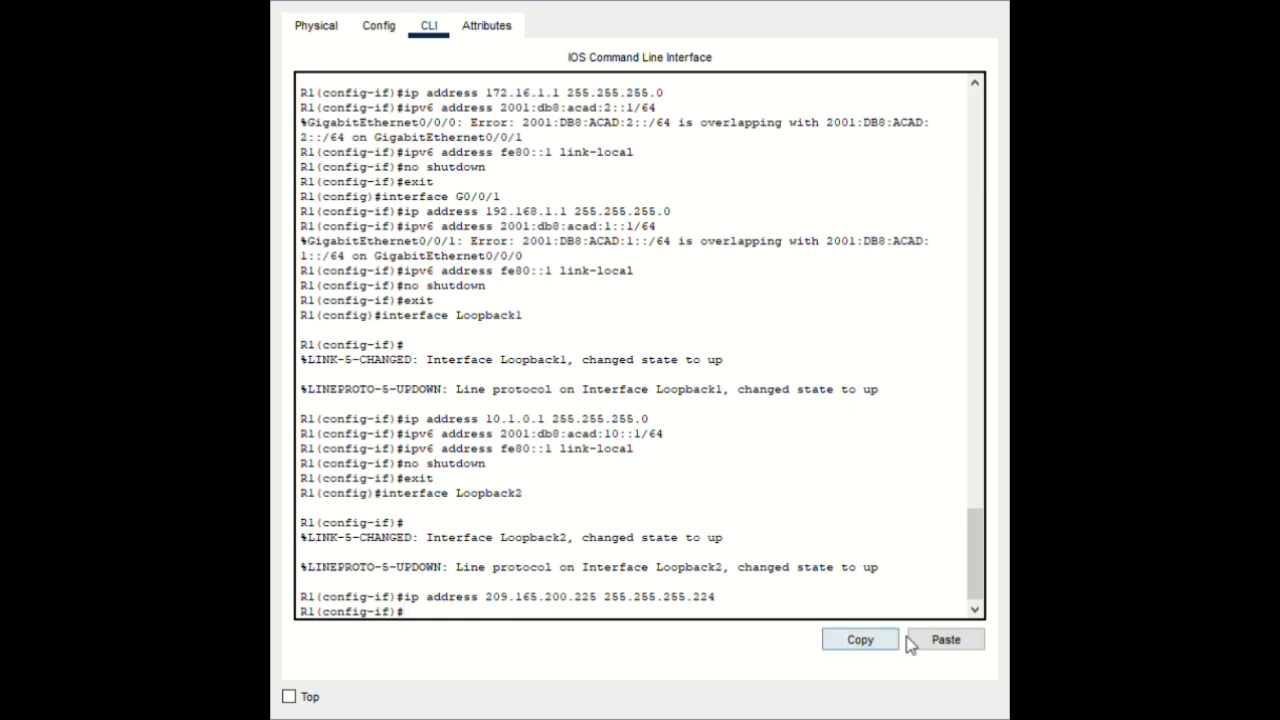
click(946, 642)
key(Return)
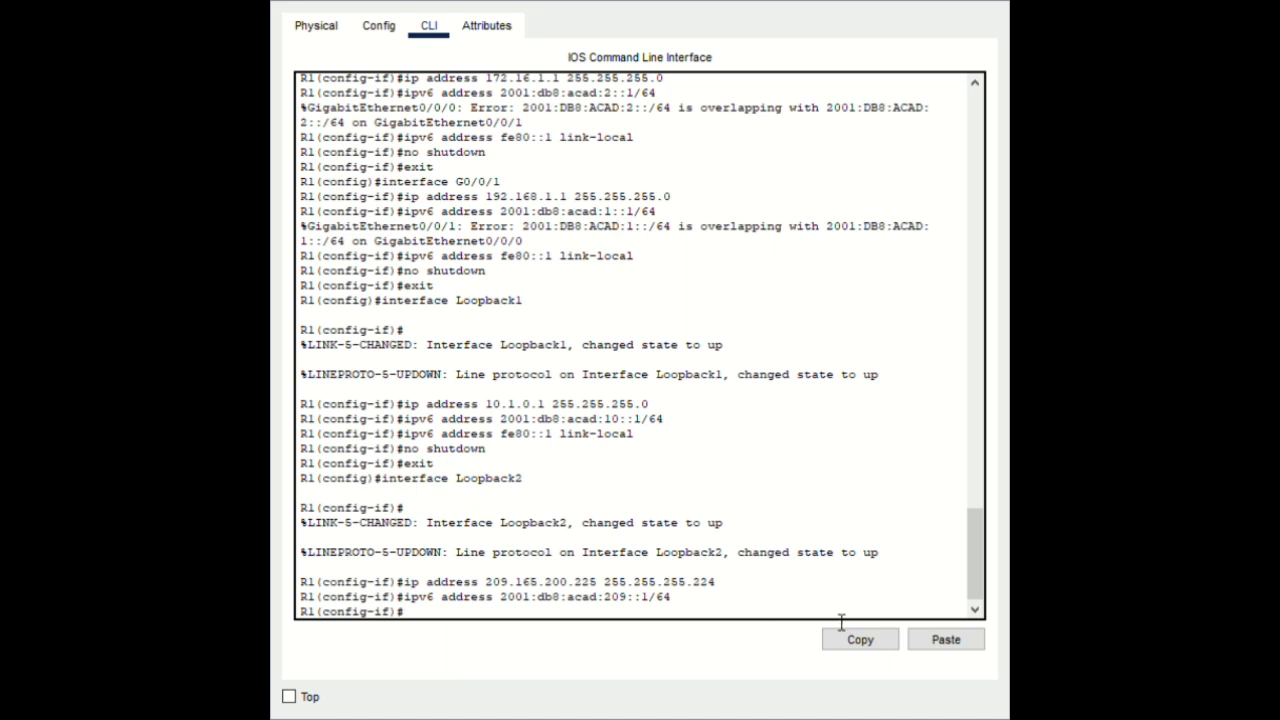
click(970, 642)
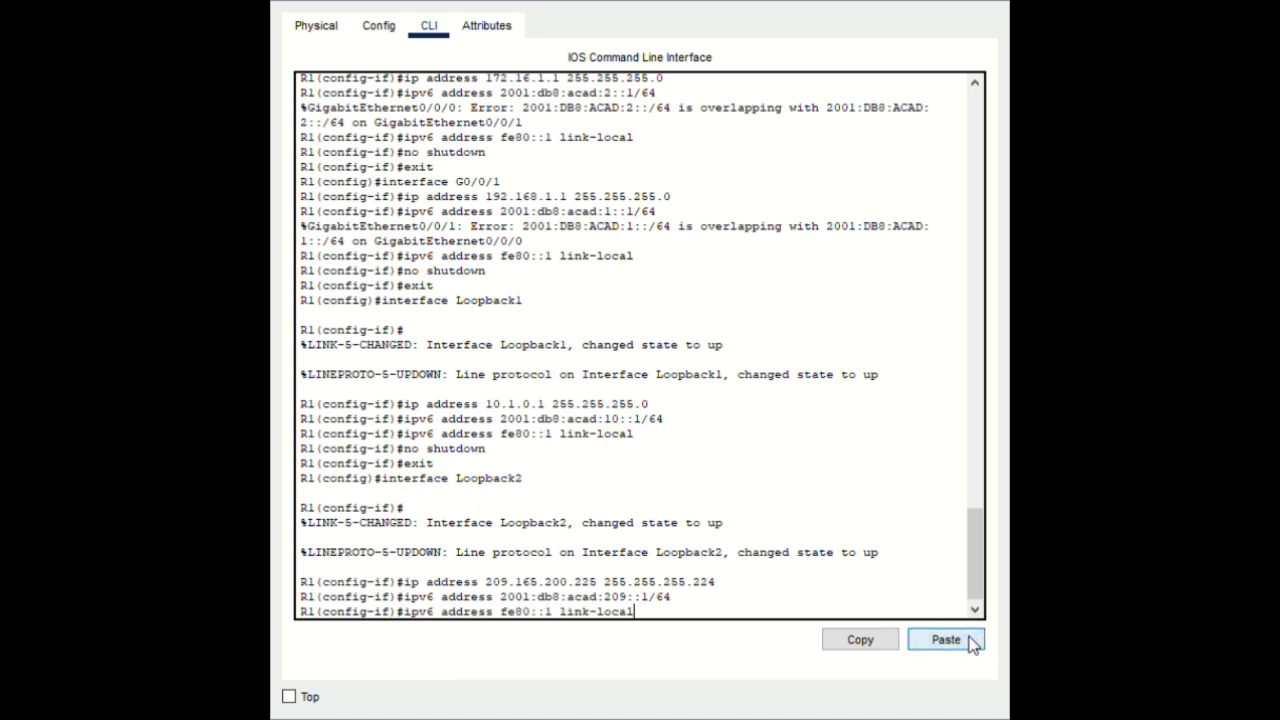
key(Return)
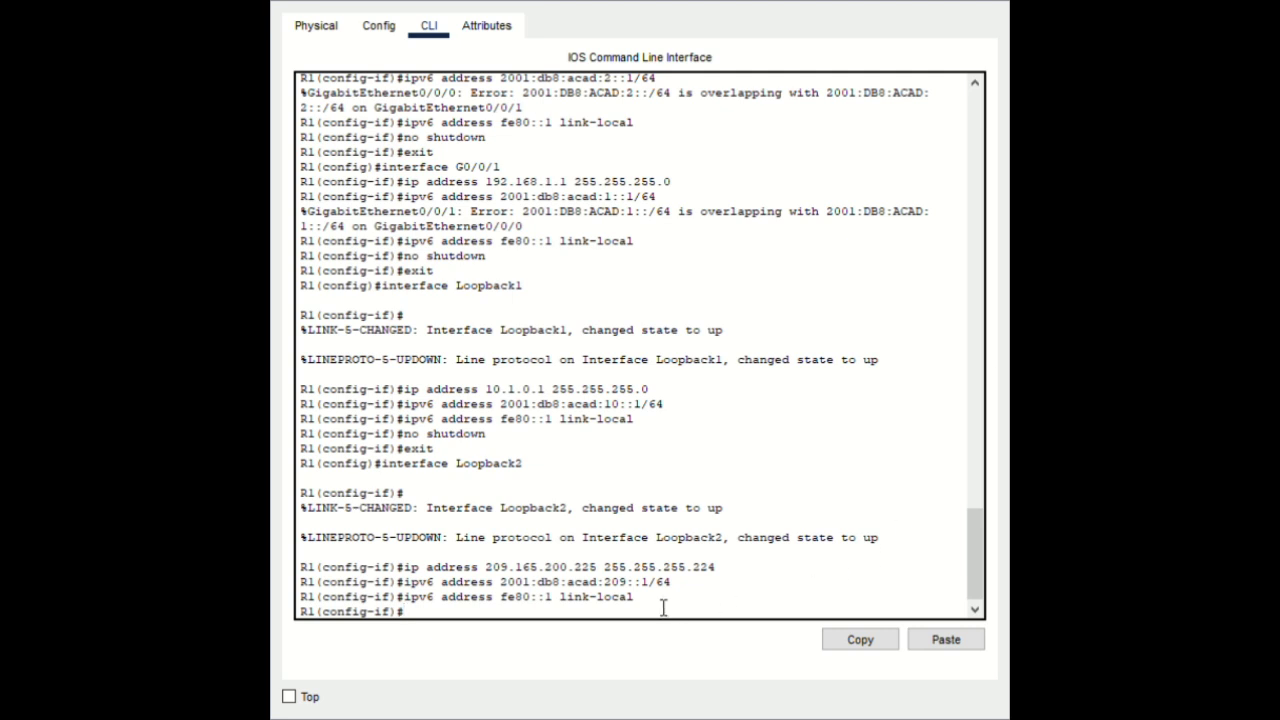
Enable Loopback2, exit the interface, and return R1 to privileged mode
click(968, 643)
key(Return)
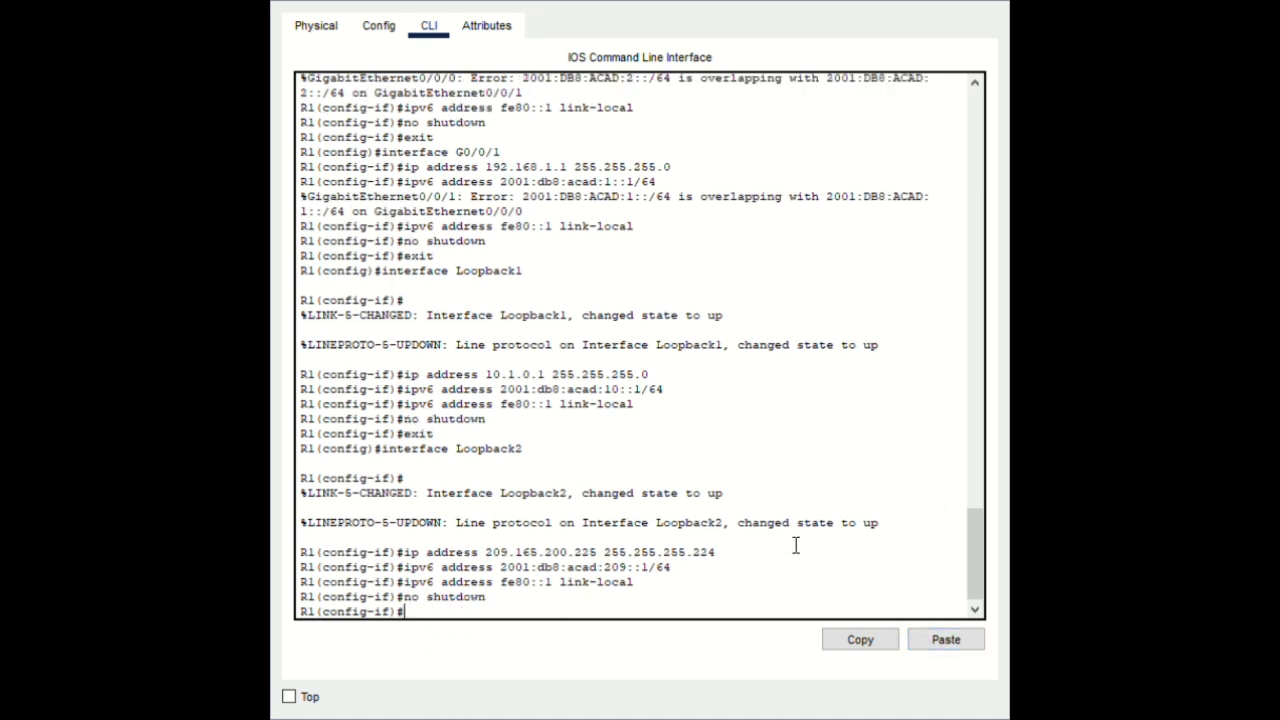
text(exit)
key(Return)
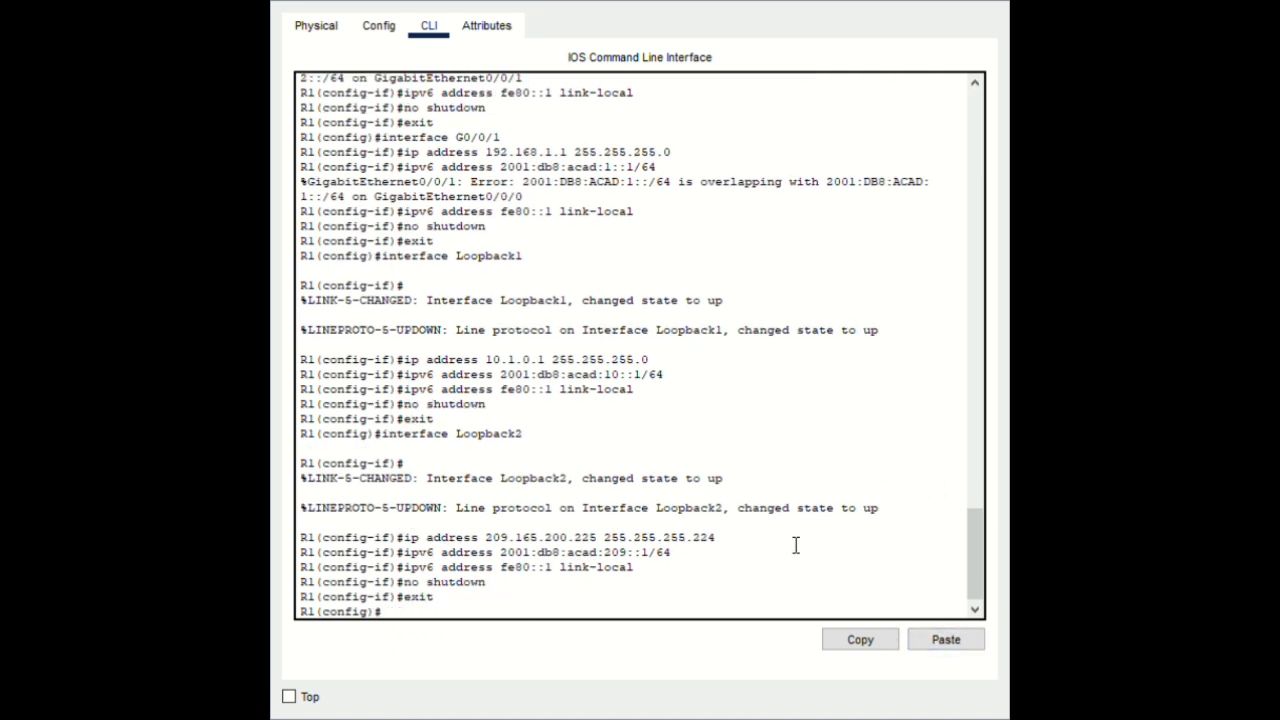
text(end)
key(Return)
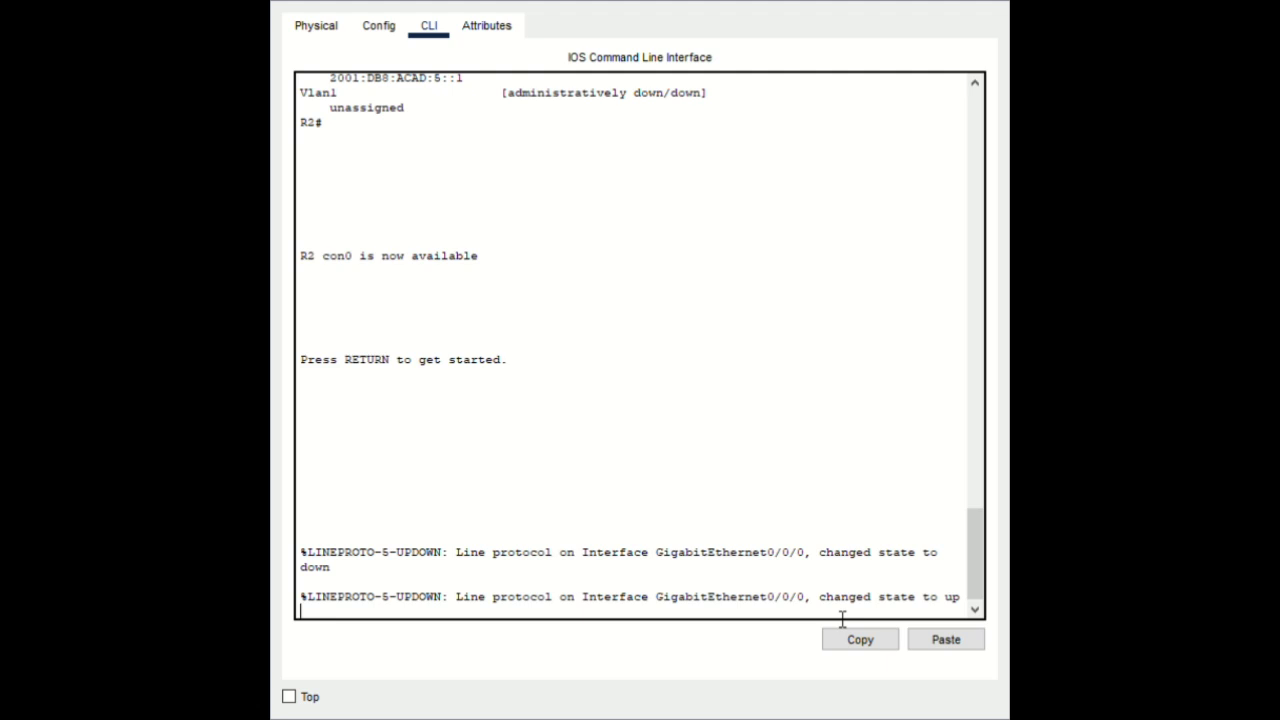
Log in to R2 with the console password, enter enable mode with its password, then configure terminal
key(Return)
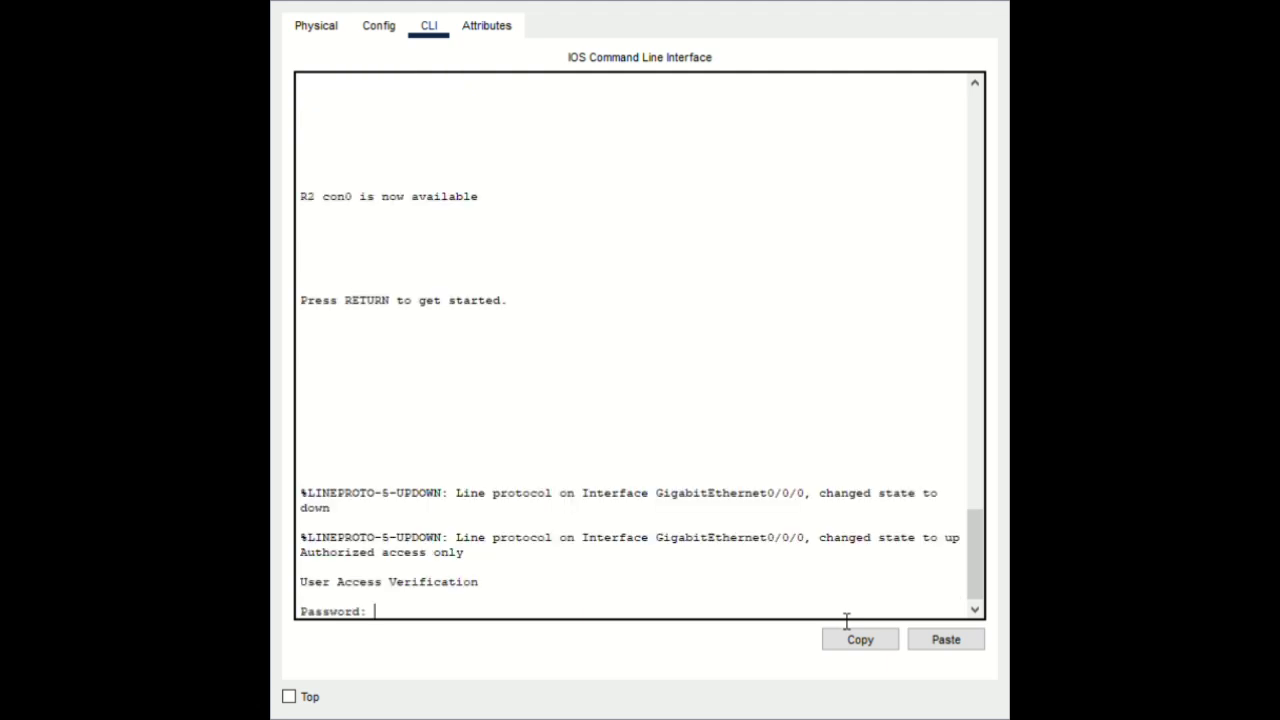
key(Return)
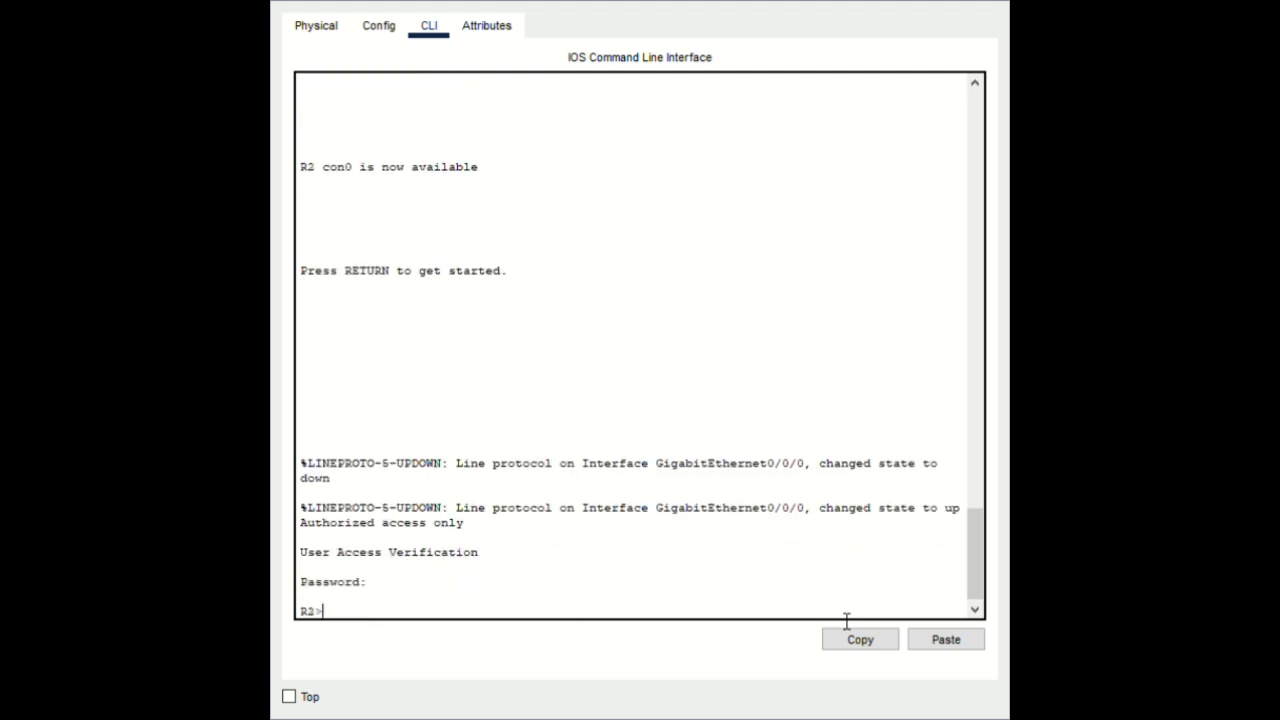
text(enable)
key(Return)
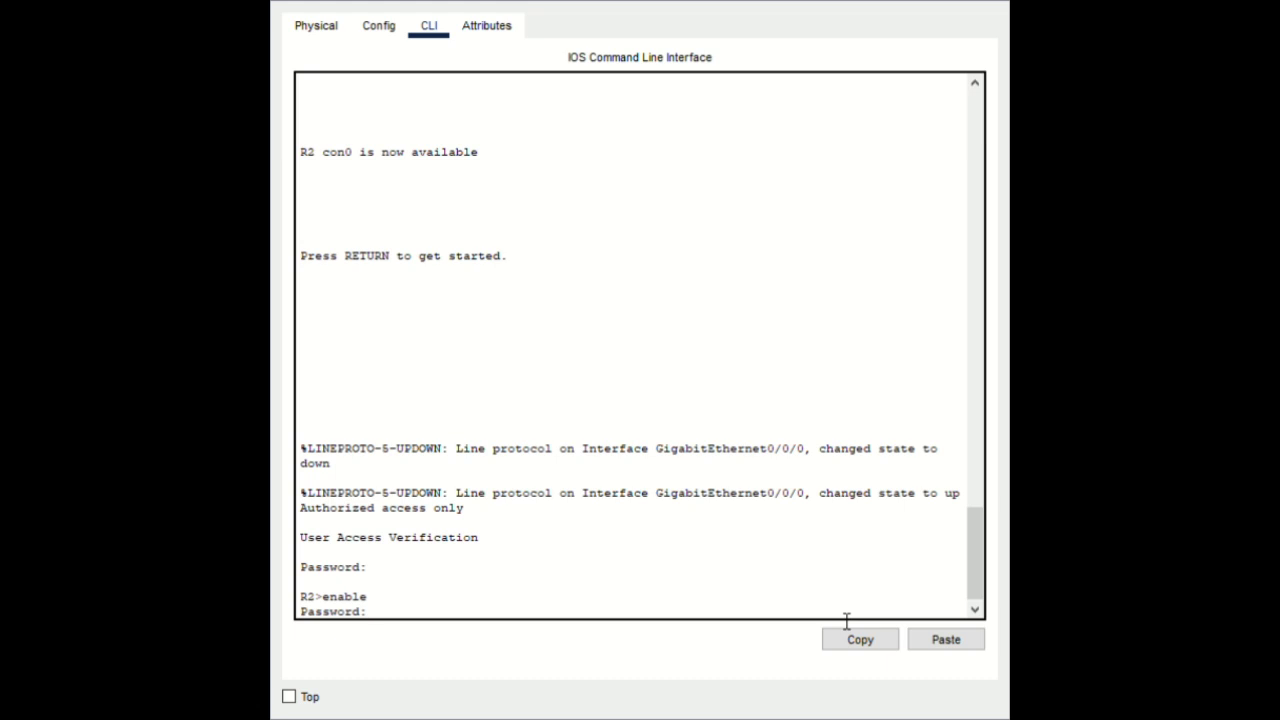
key(Return)
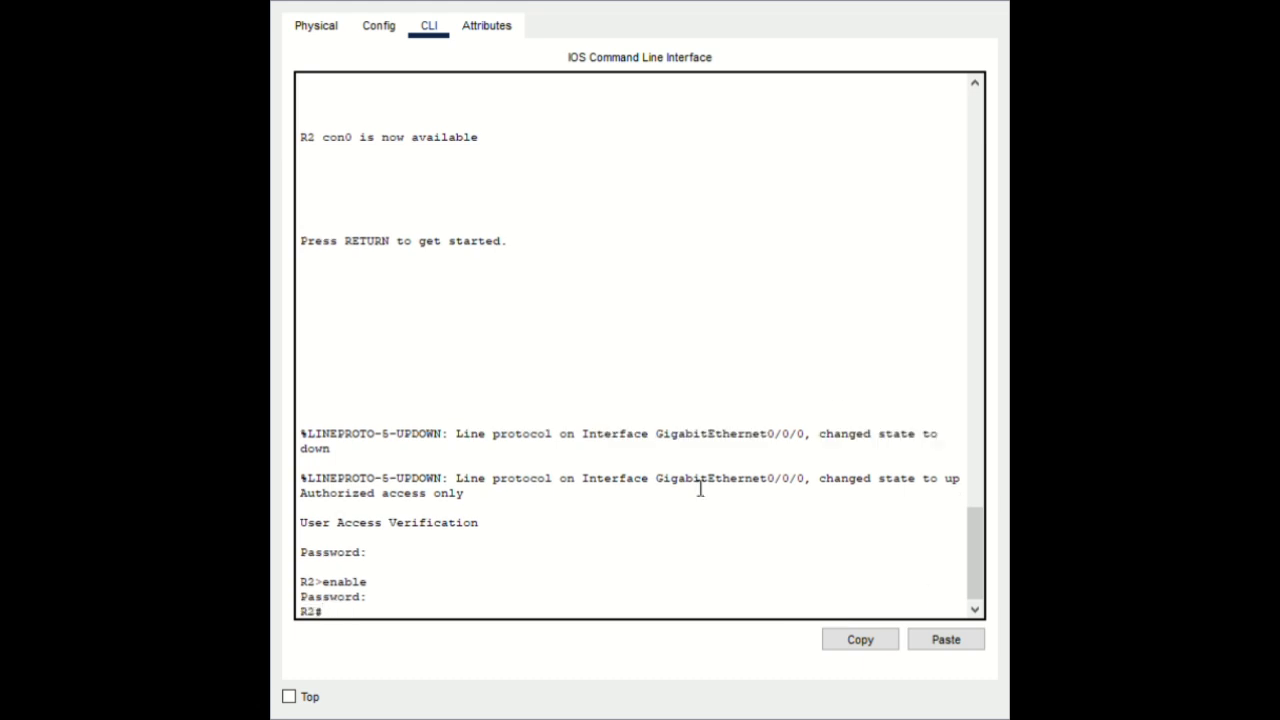
click(946, 640)
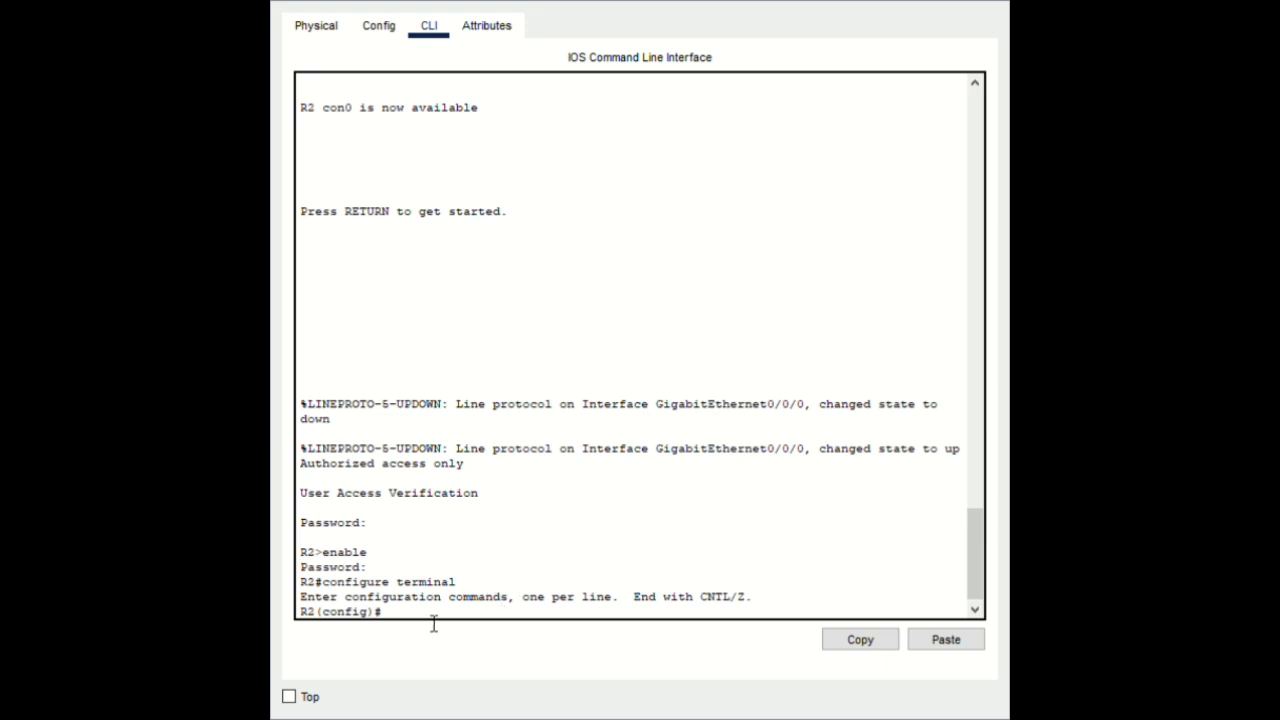
Enable ipv6 unicast-routing on R2 and give G0/0/0 the address 172.16.1.2 255.255.255.0
click(926, 646)
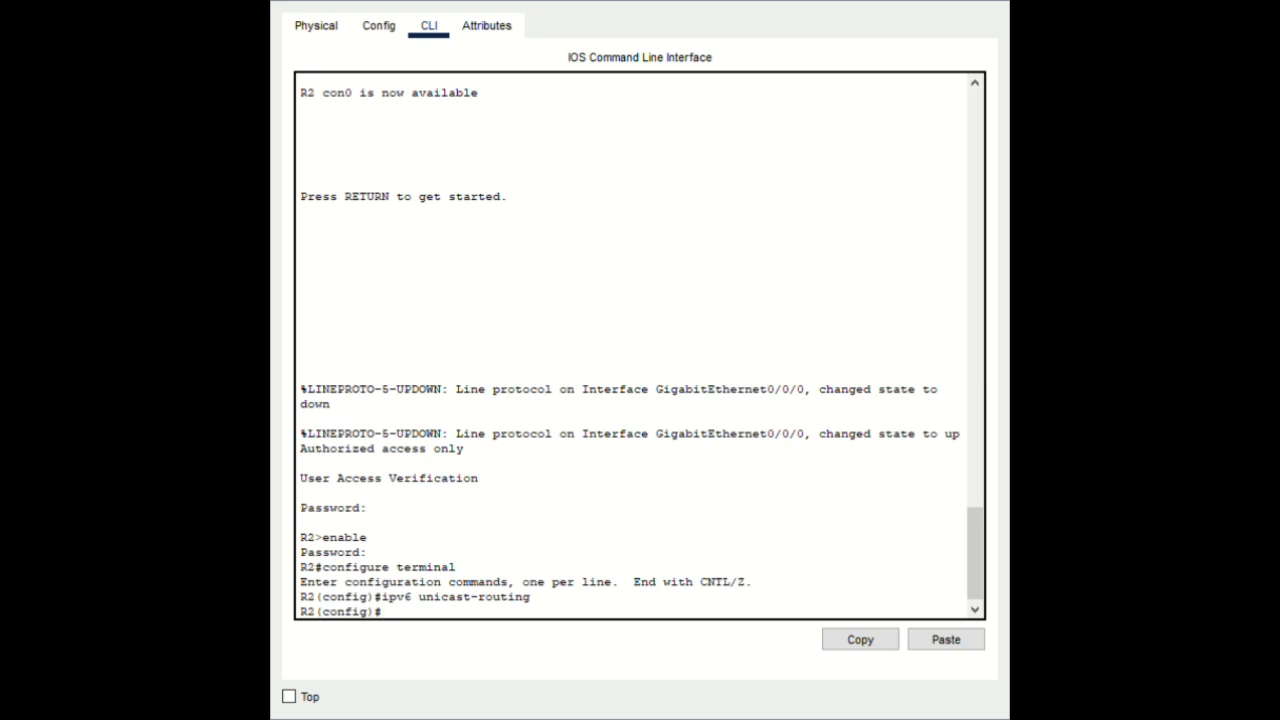
click(934, 636)
key(Return)
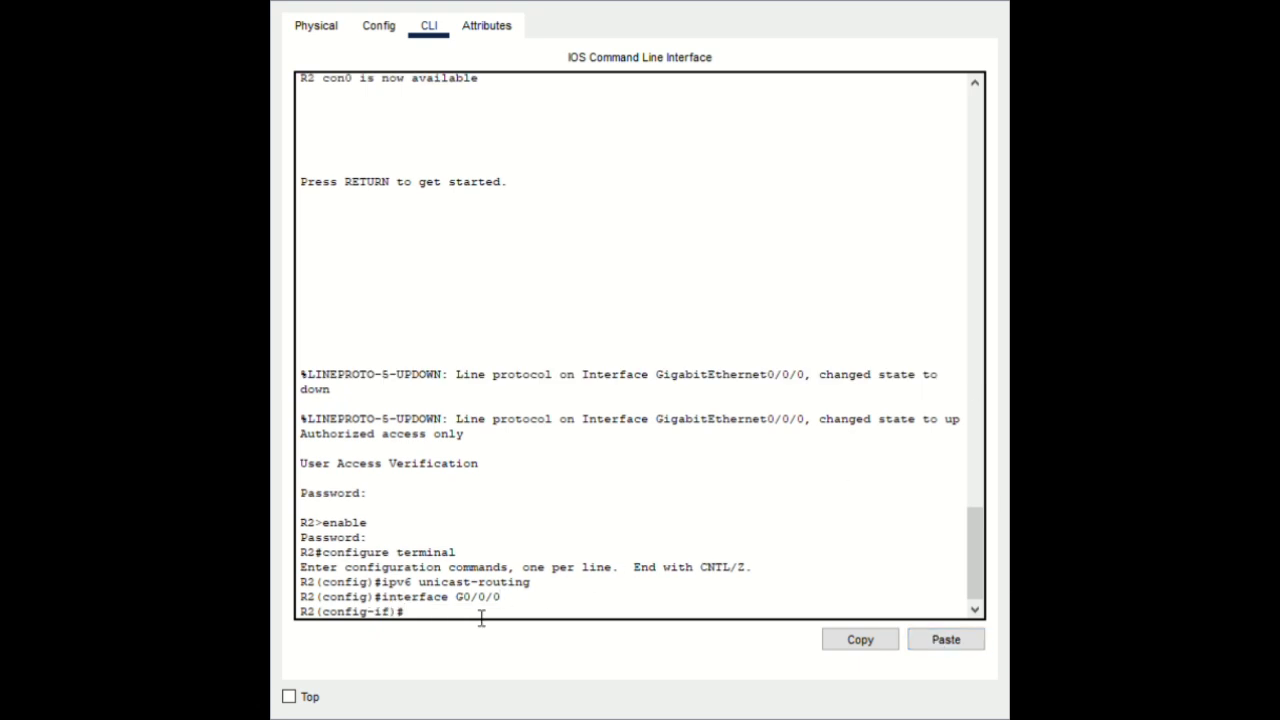
click(928, 645)
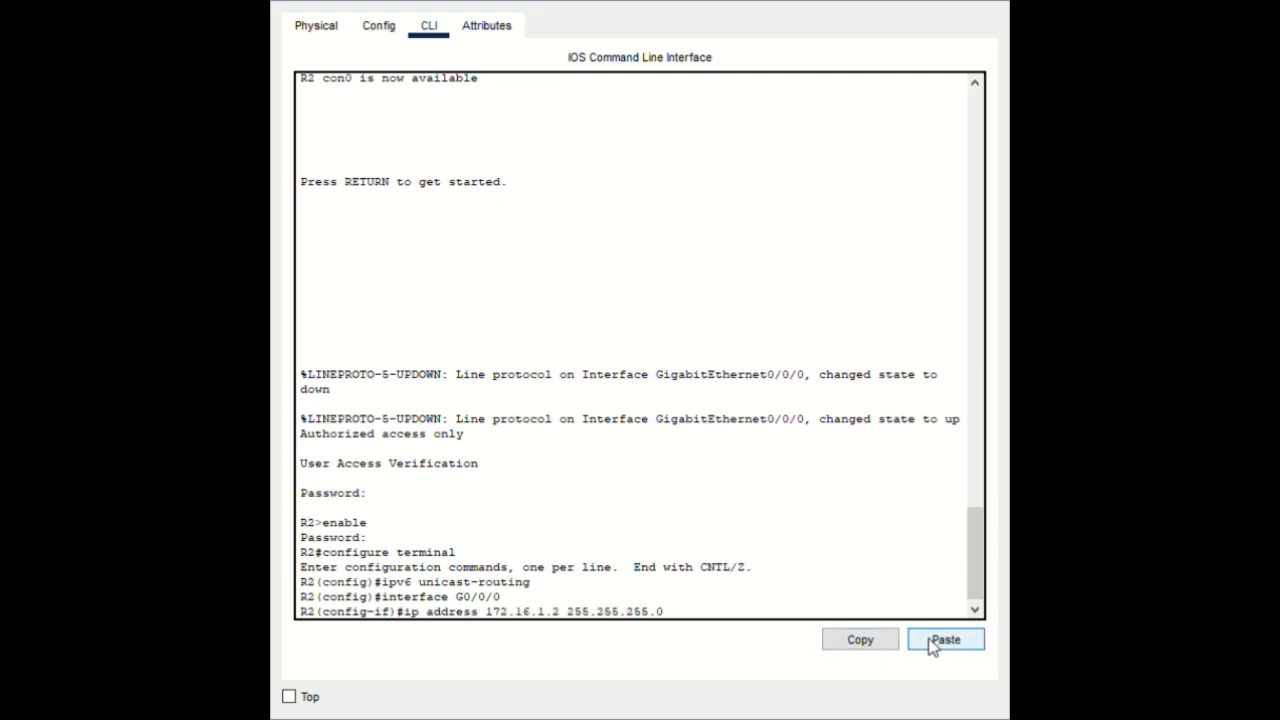
key(Return)
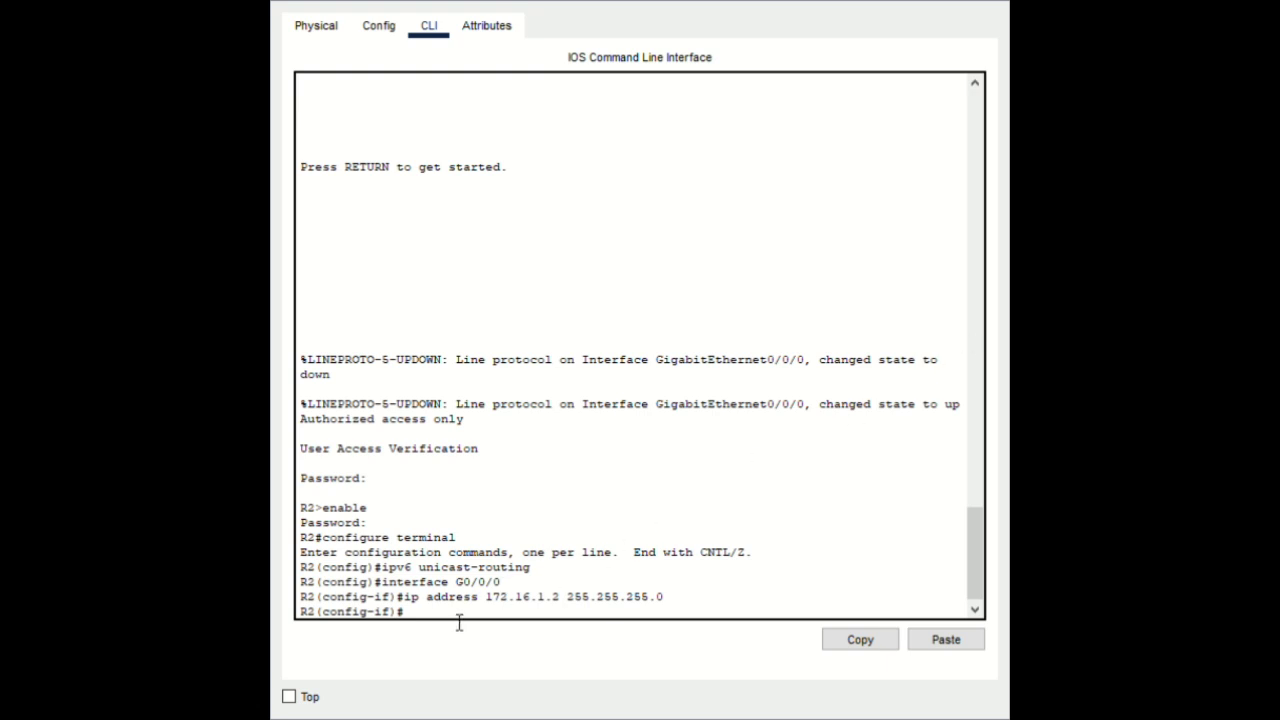
Add 2001:db8:acad:2::2/64 and link-local fe80::2 to G0/0/0 and bring it up
click(935, 645)
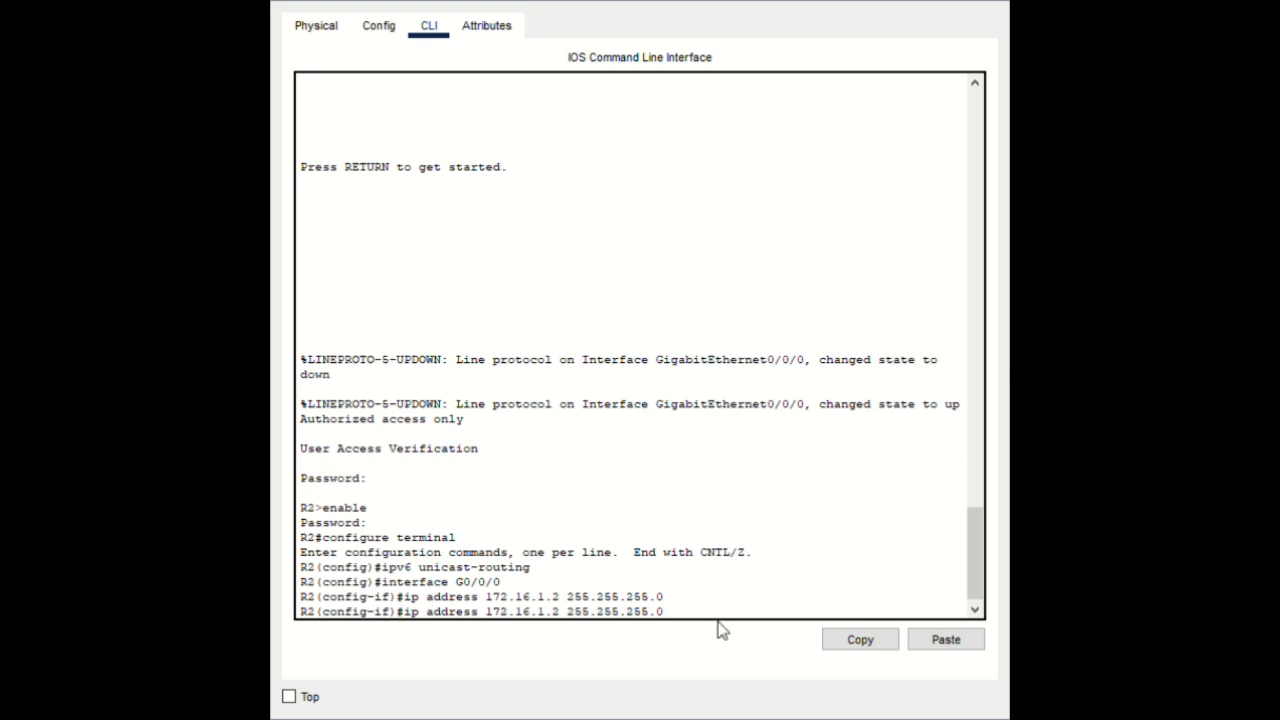
drag(684, 622, 720, 614)
click(946, 641)
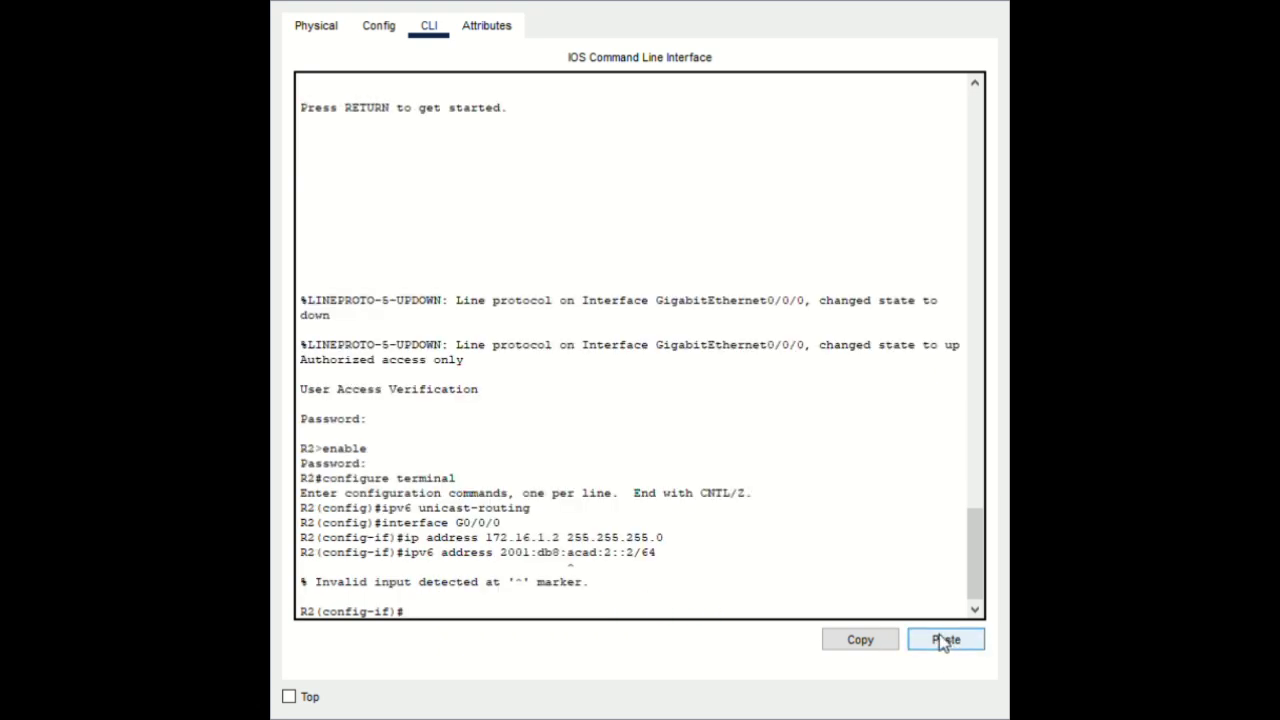
click(950, 650)
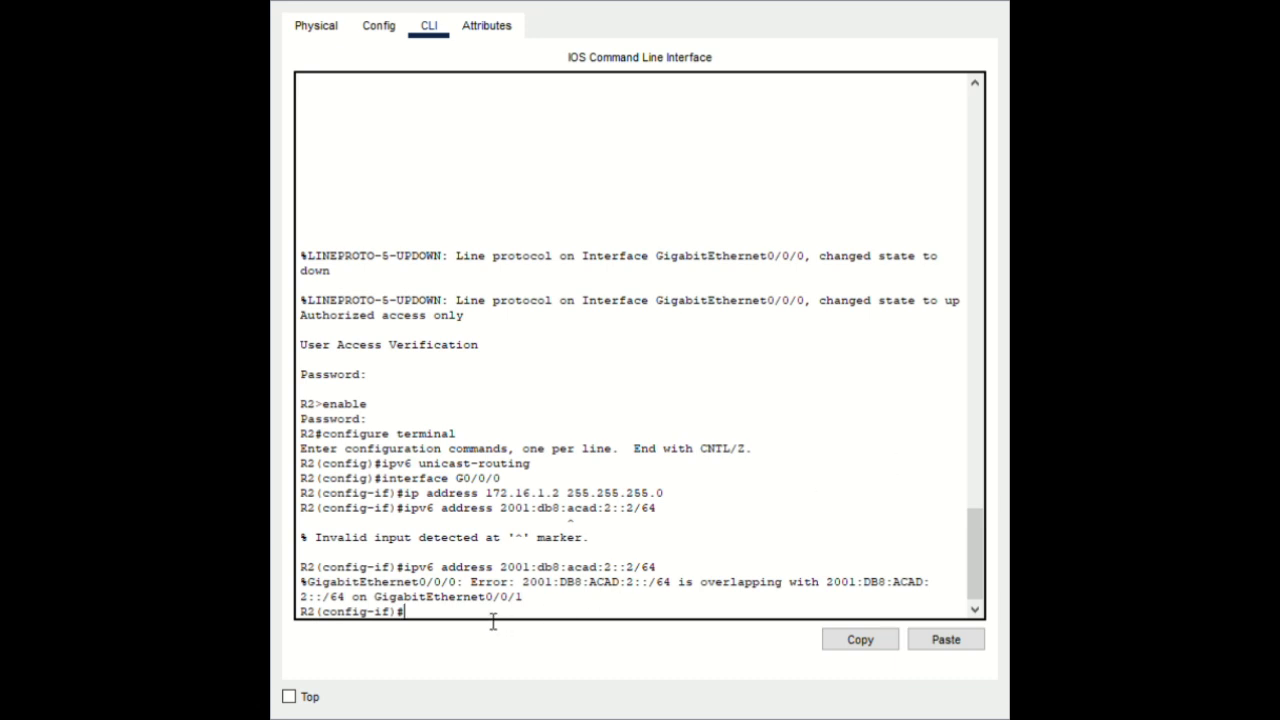
click(922, 640)
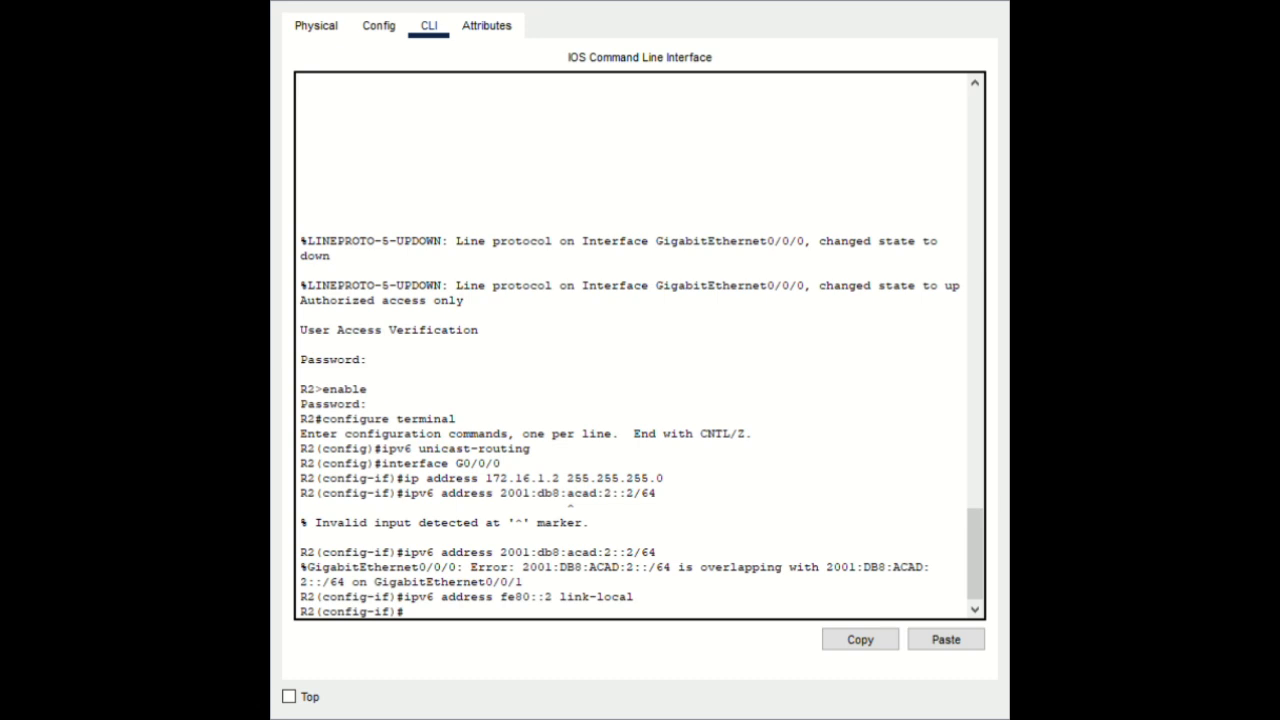
click(930, 641)
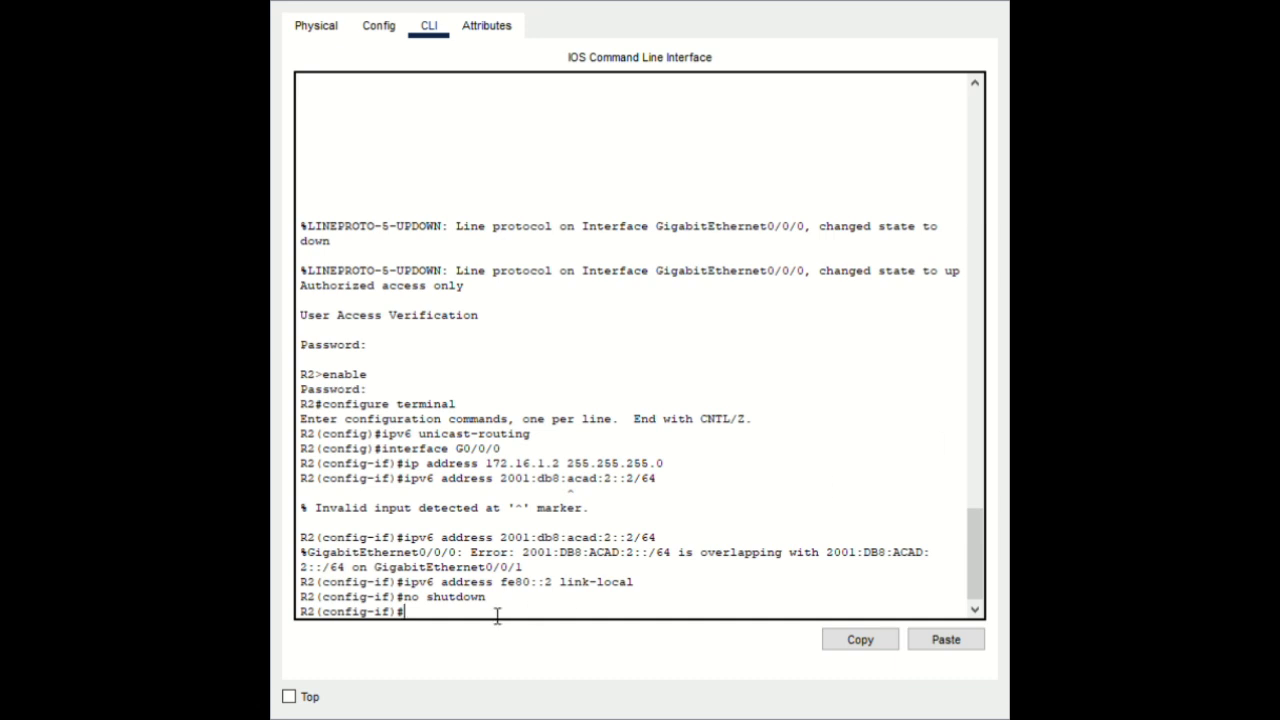
click(928, 646)
key(Return)
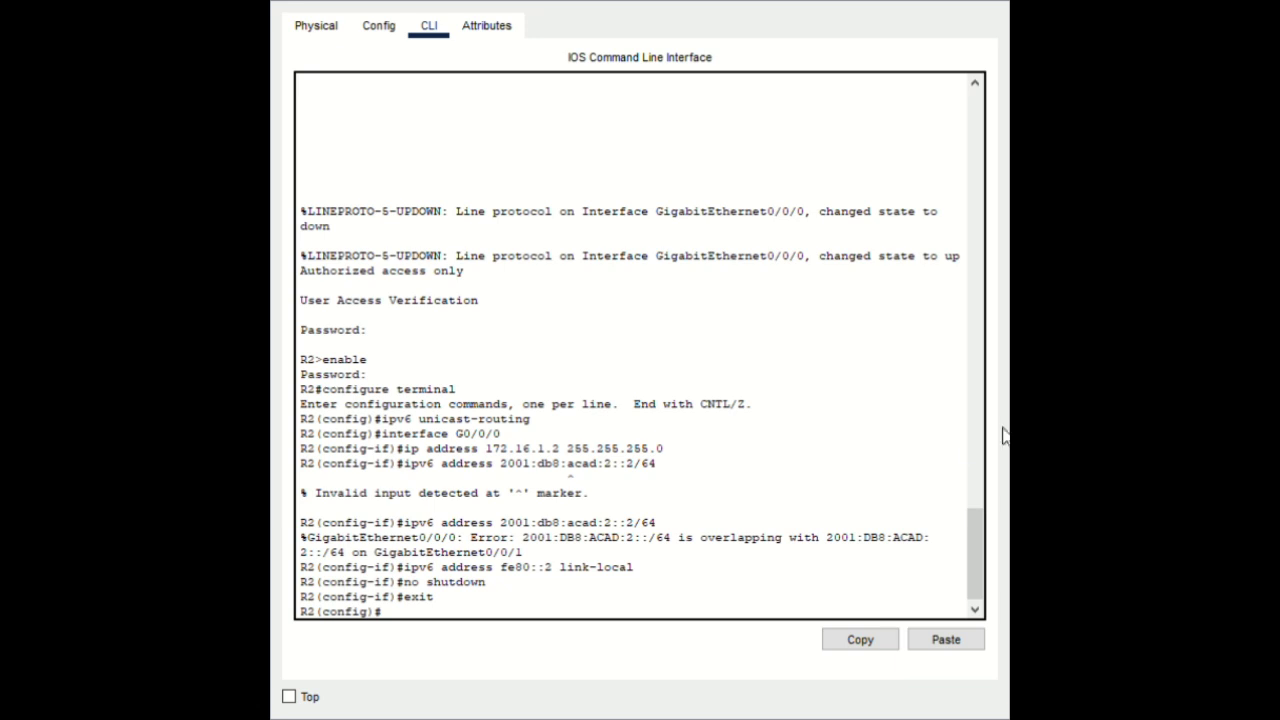
click(963, 637)
key(Return)
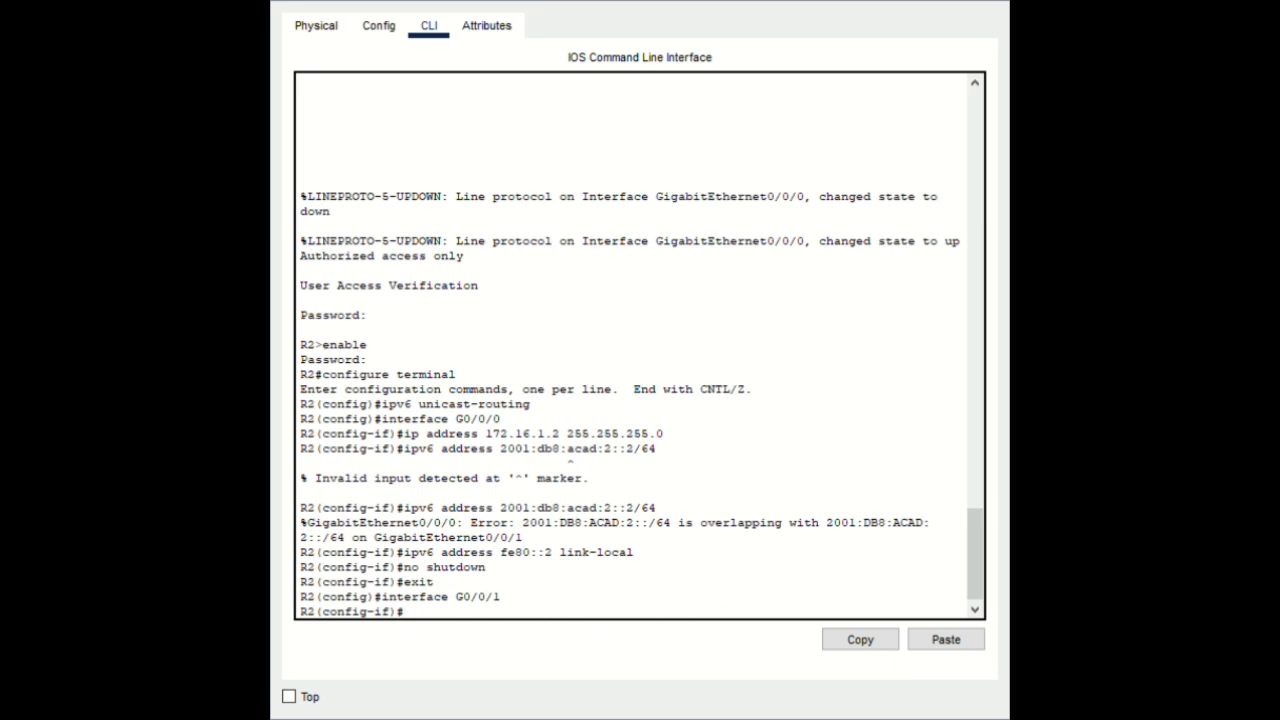
Configure G0/0/1 with 192.168.1.2 255.255.255.0, 2001:db8:acad:1::2/64 and fe80::2 link-local, no shutdown, then exit
click(944, 639)
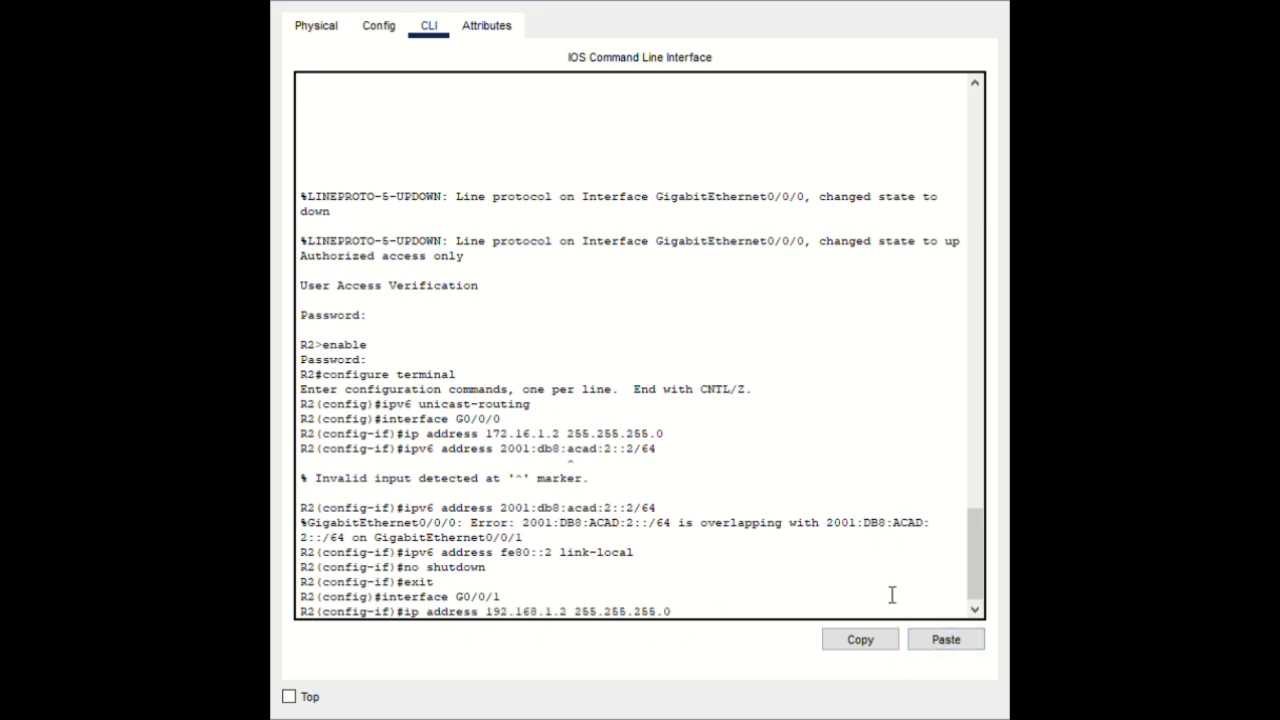
key(Return)
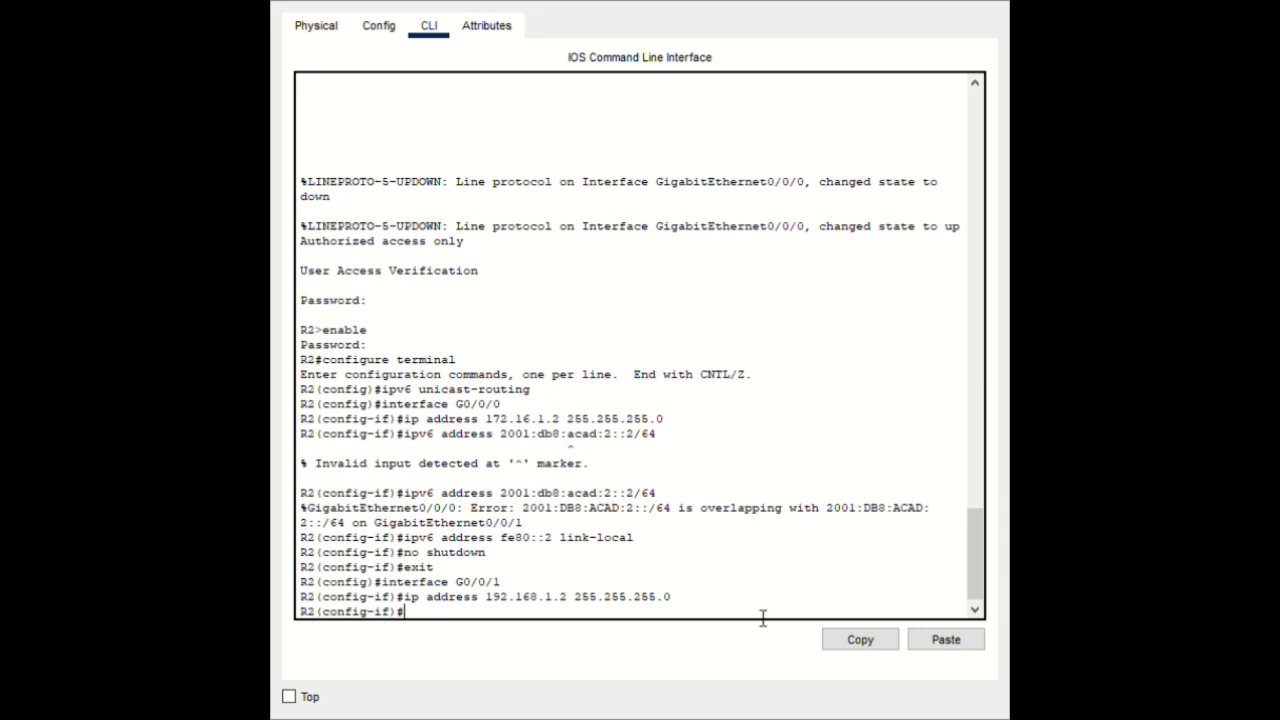
click(944, 639)
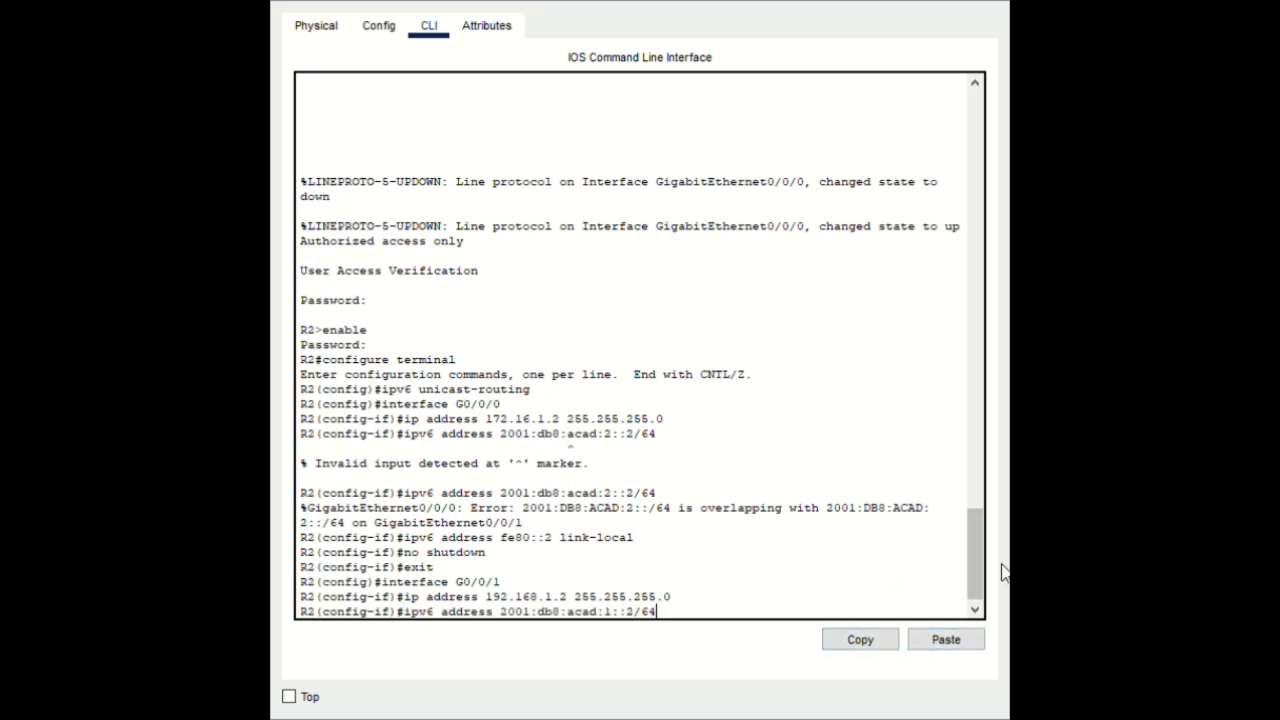
key(Return)
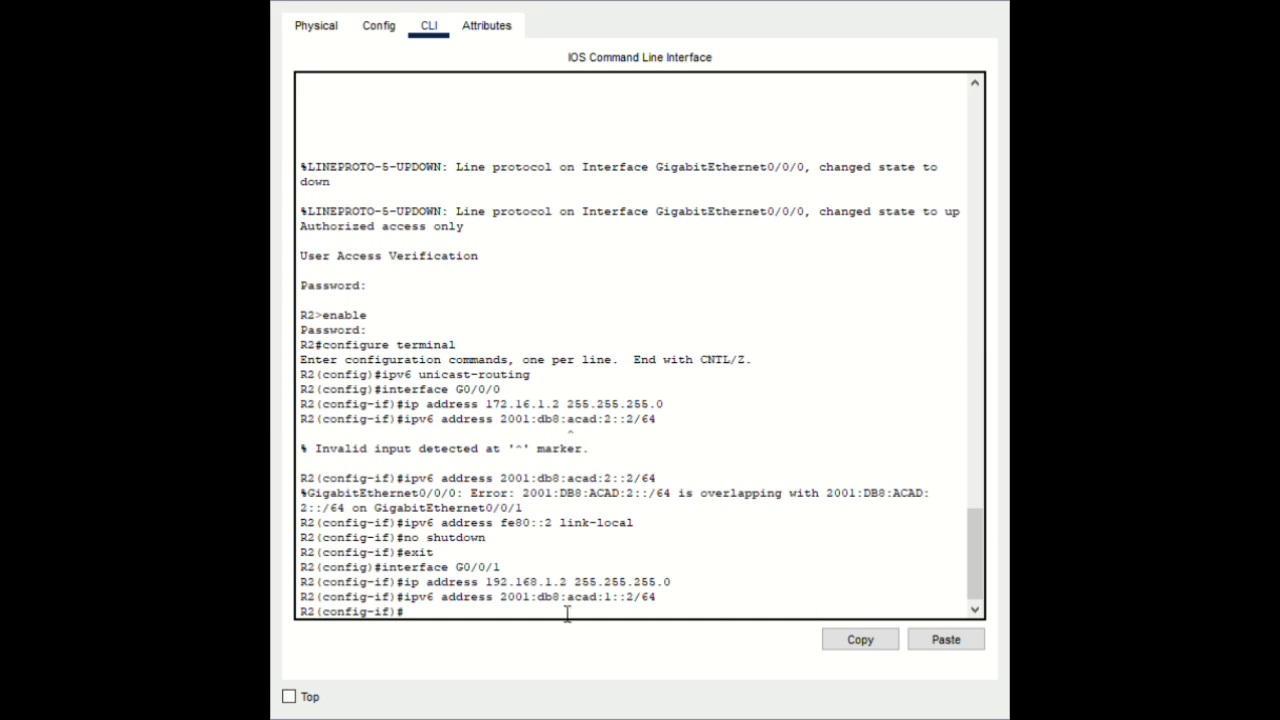
click(945, 640)
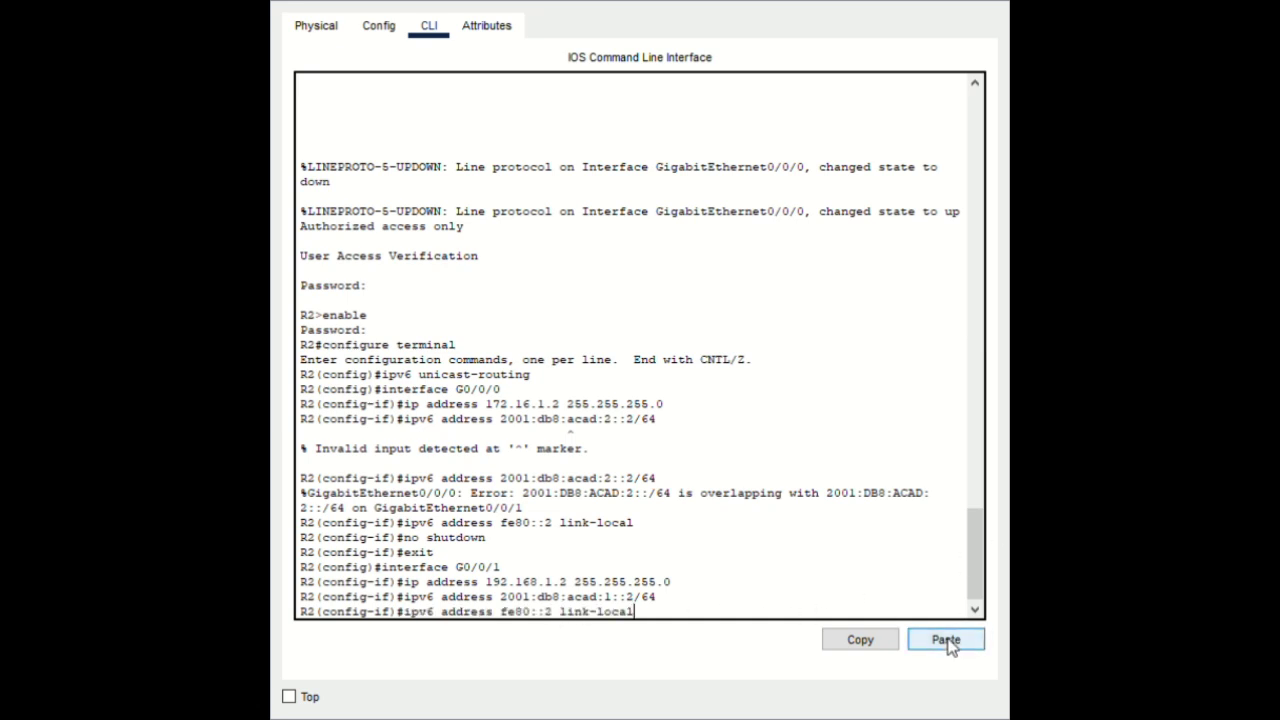
key(Return)
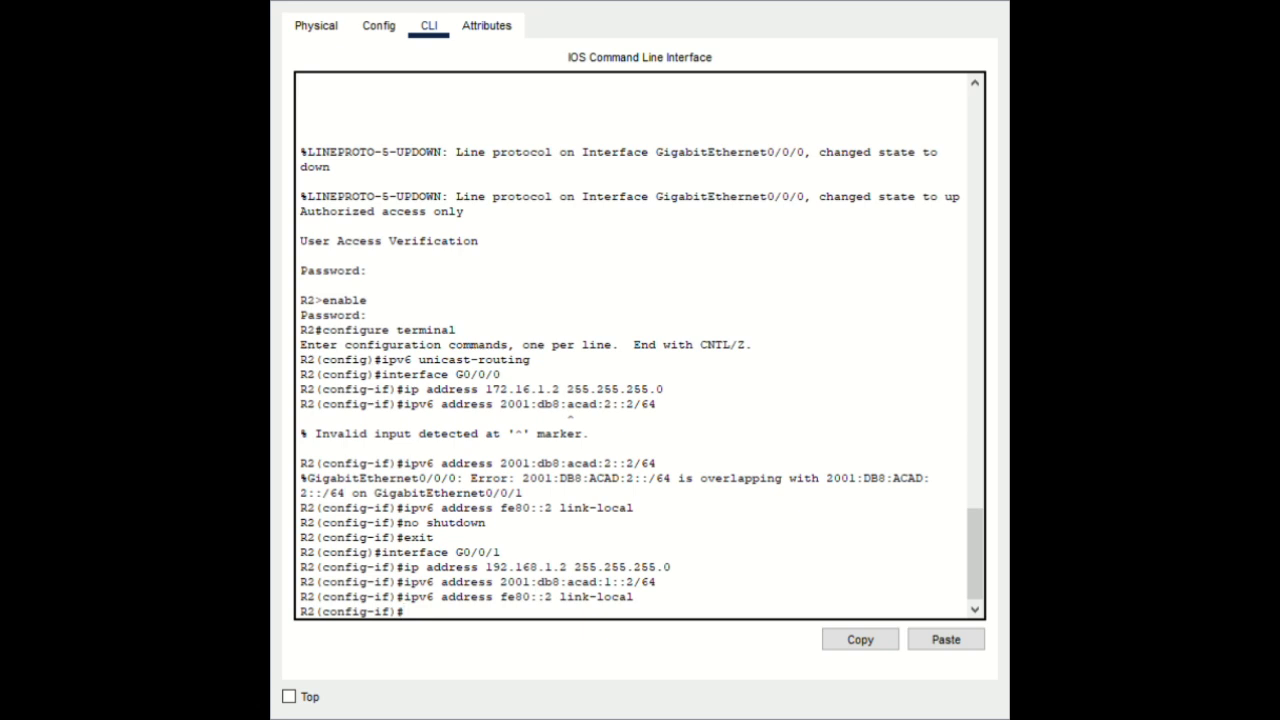
click(950, 640)
key(Return)
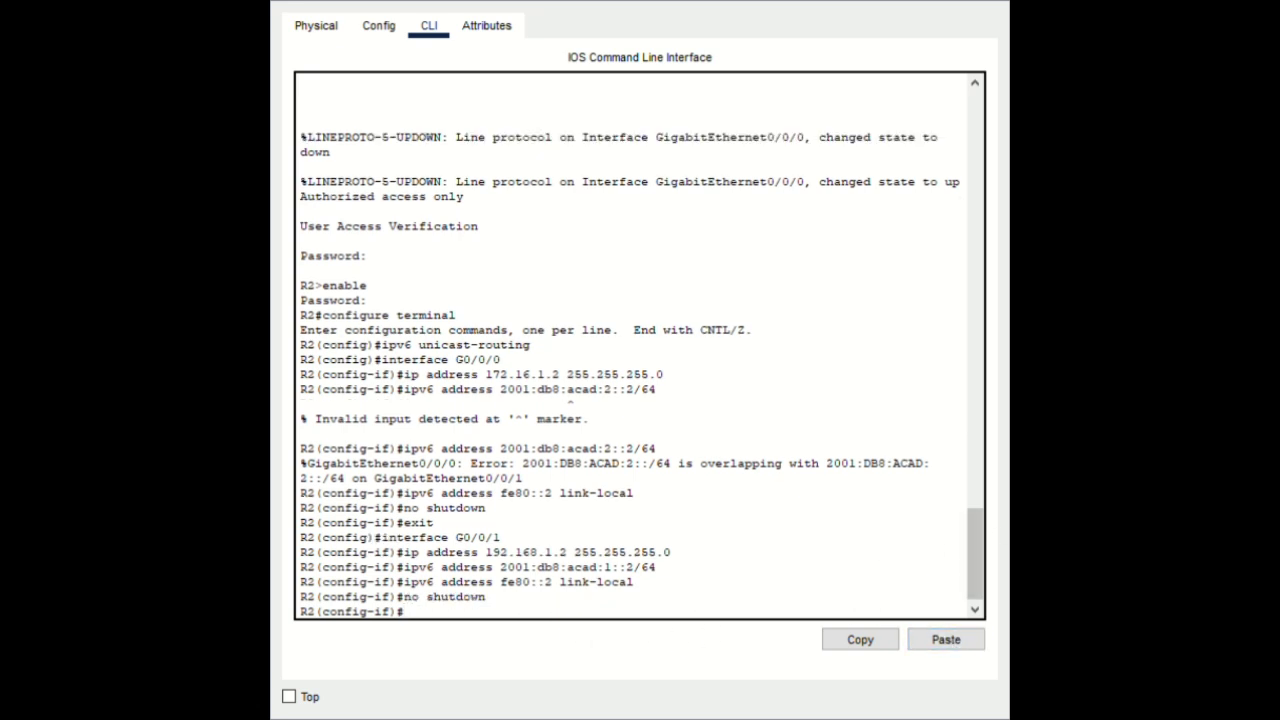
text(exit)
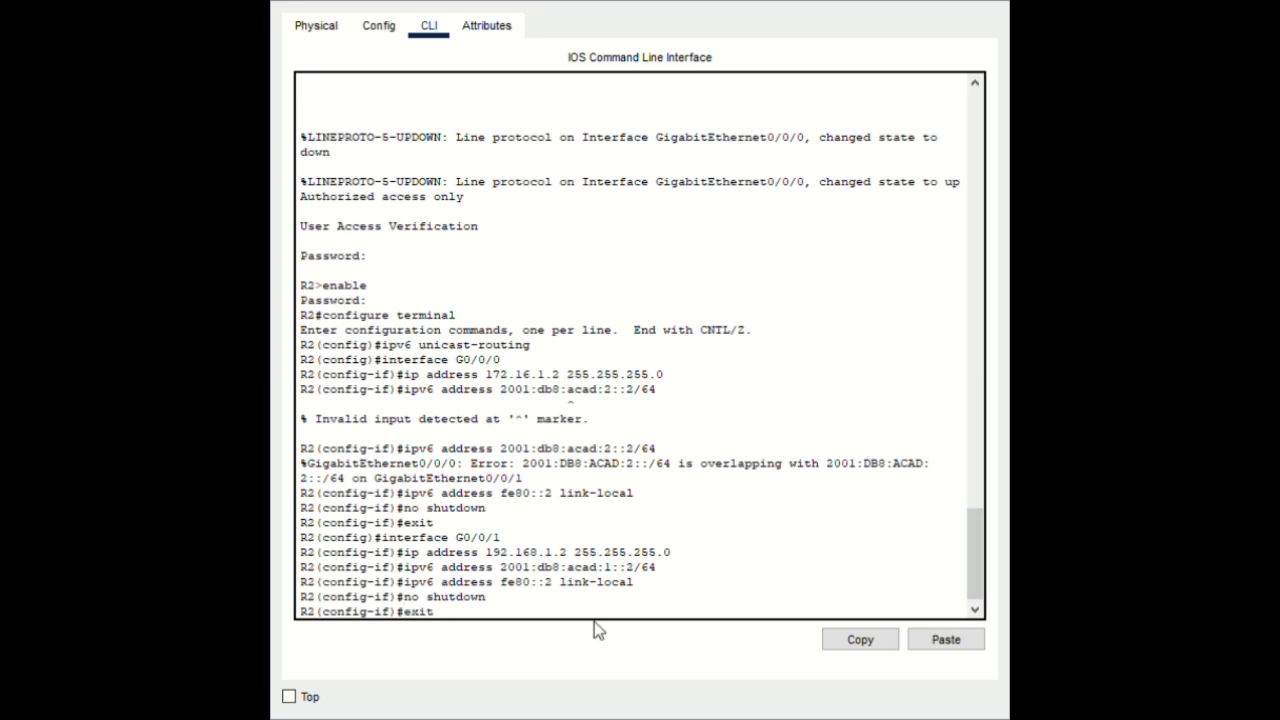
key(Return)
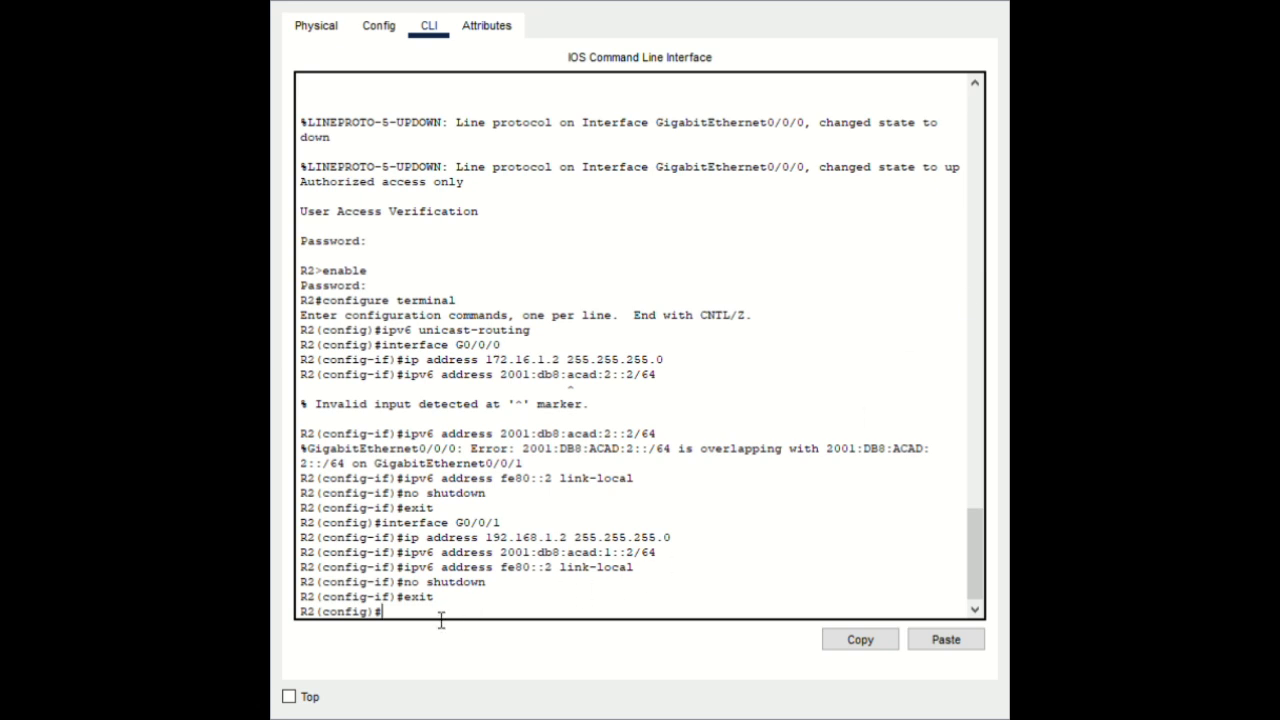
Create Loopback1 with 10.2.0.1/24, 2001:db8:acad:11::2/64 and link-local fe80::2, no shutdown, then exit
click(948, 648)
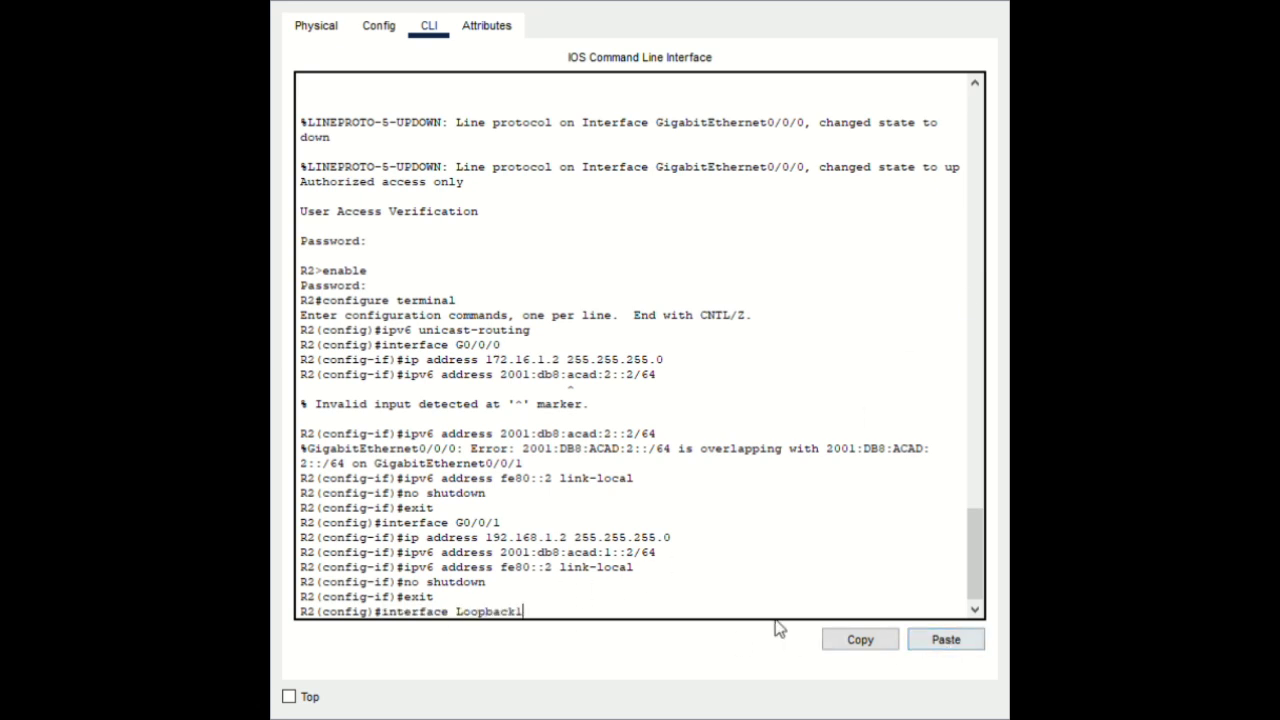
key(Return)
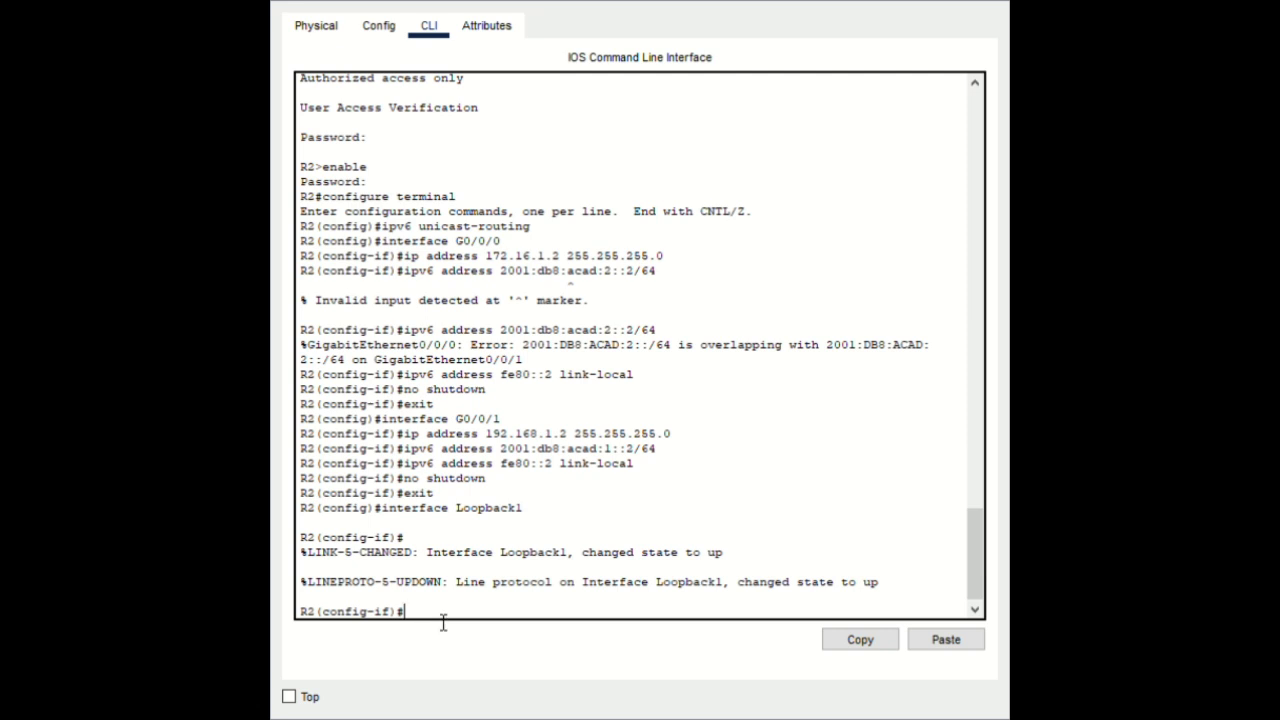
click(940, 643)
key(Return)
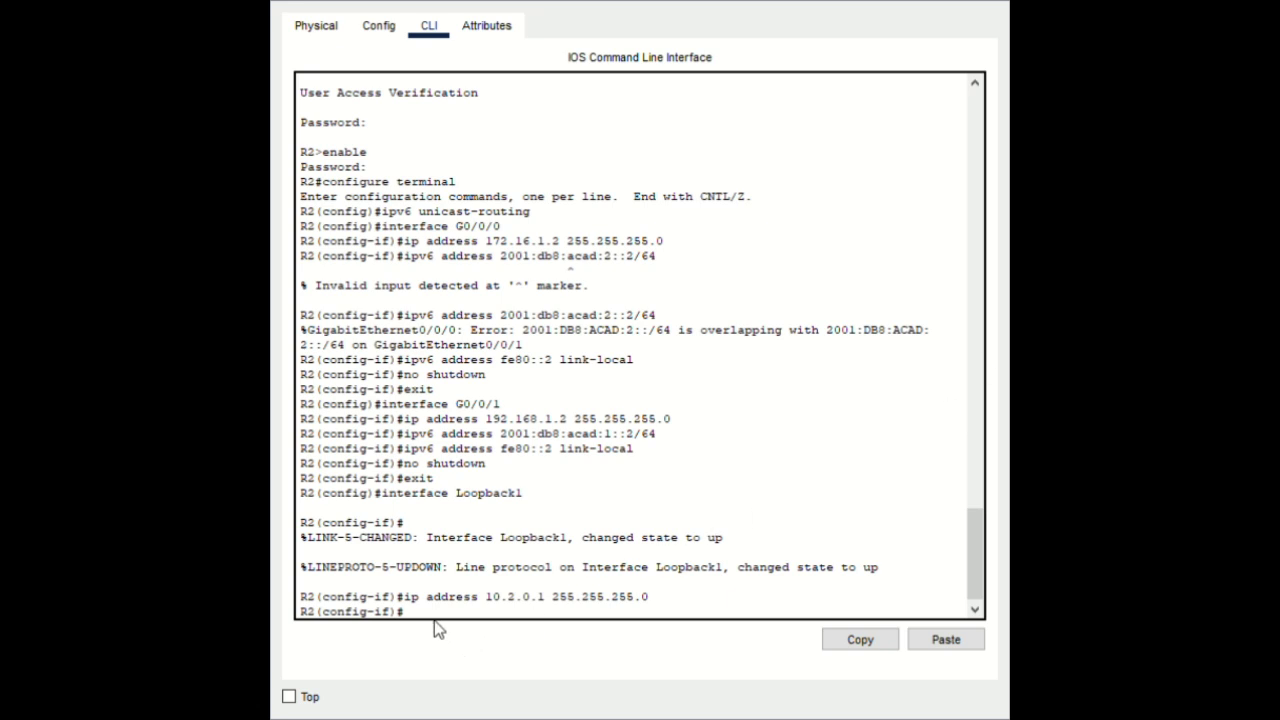
click(946, 643)
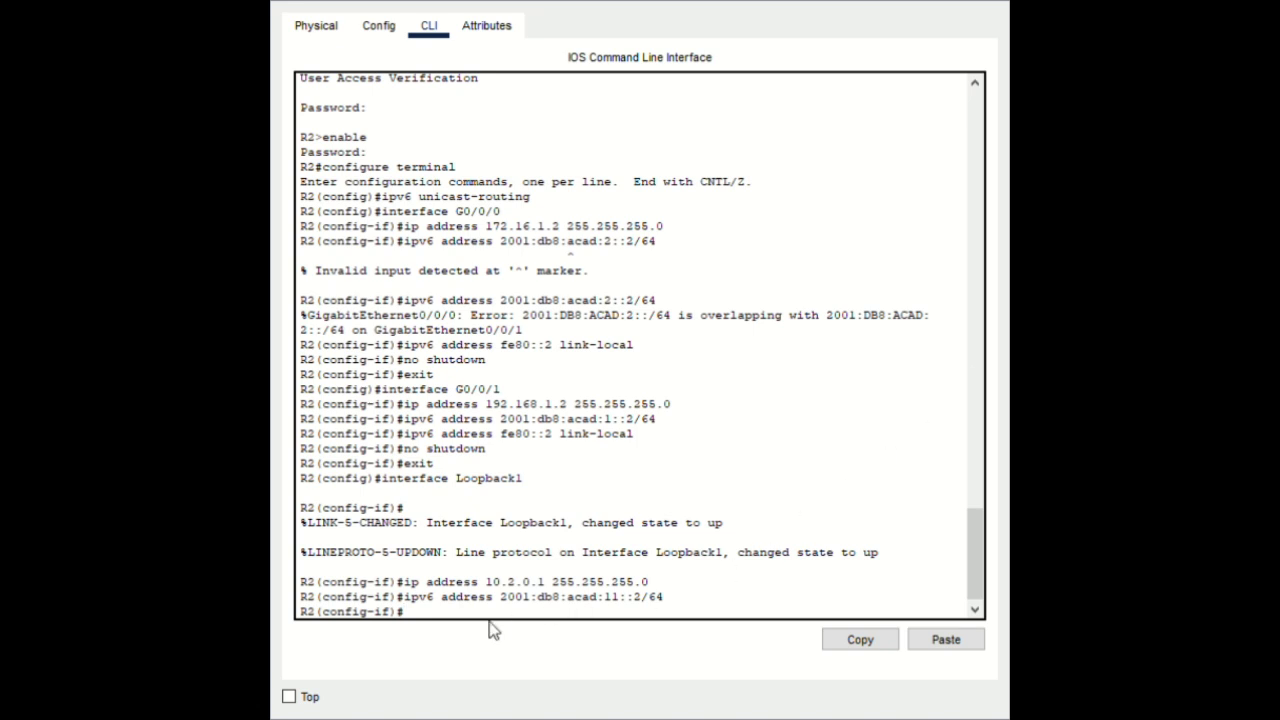
click(966, 641)
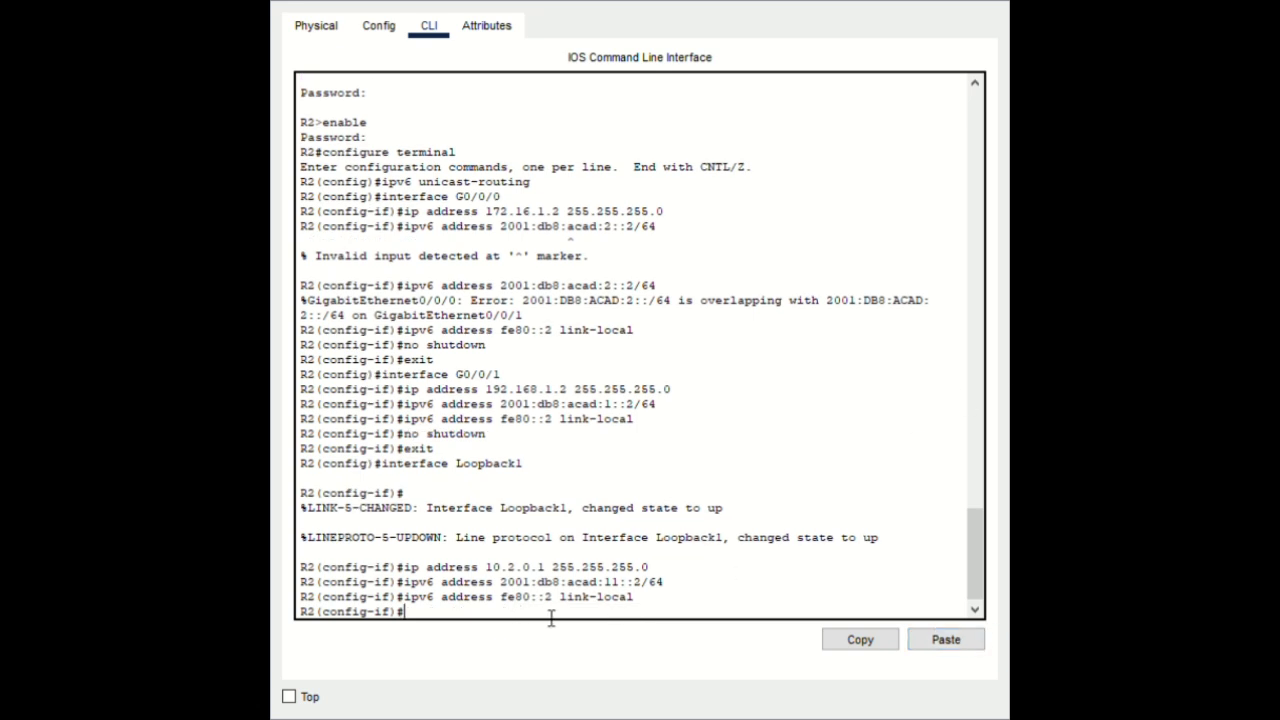
click(932, 643)
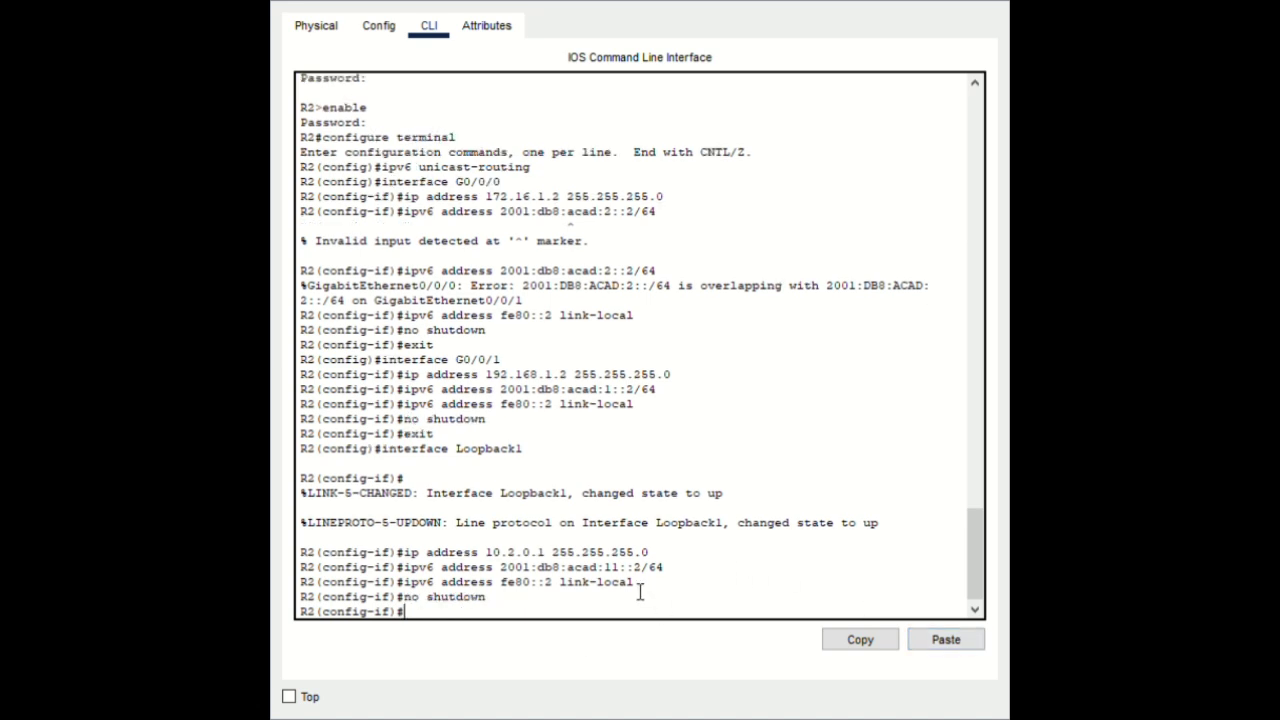
text(exit)
key(Return)
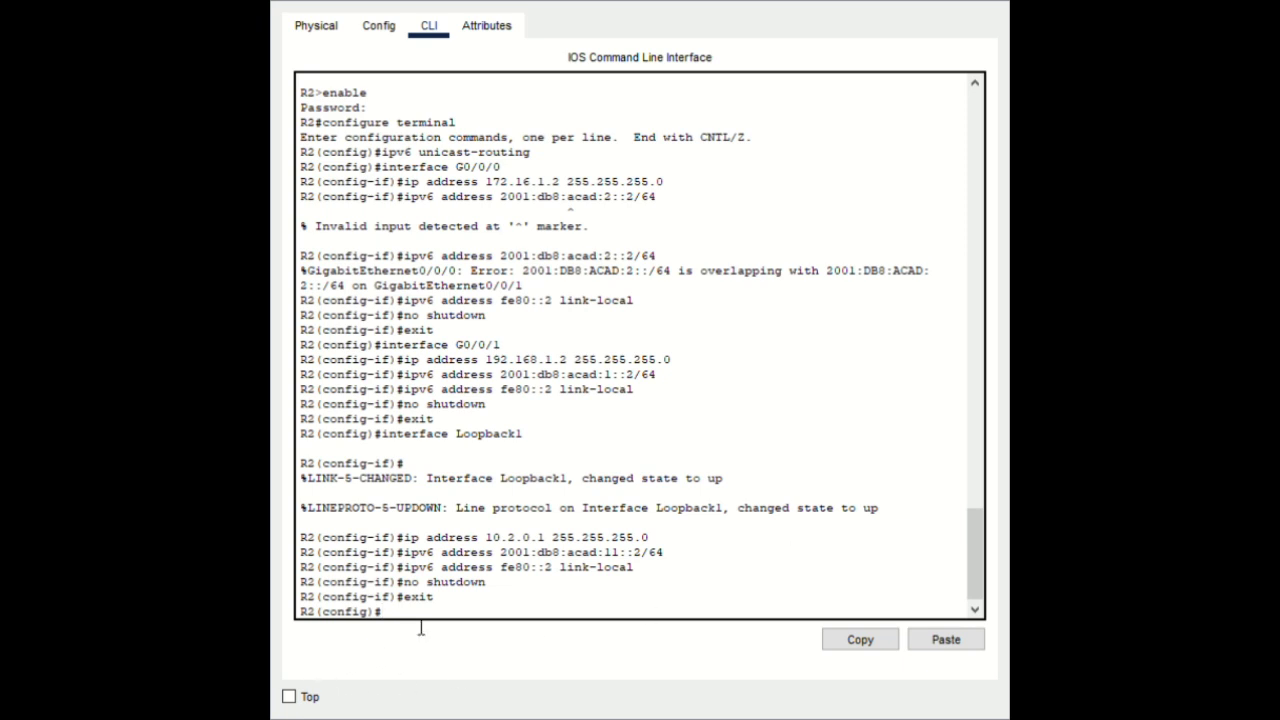
Create Loopback2 and assign it 209.165.200.193/27 and 2001:db8:acad:210::1/64
click(962, 644)
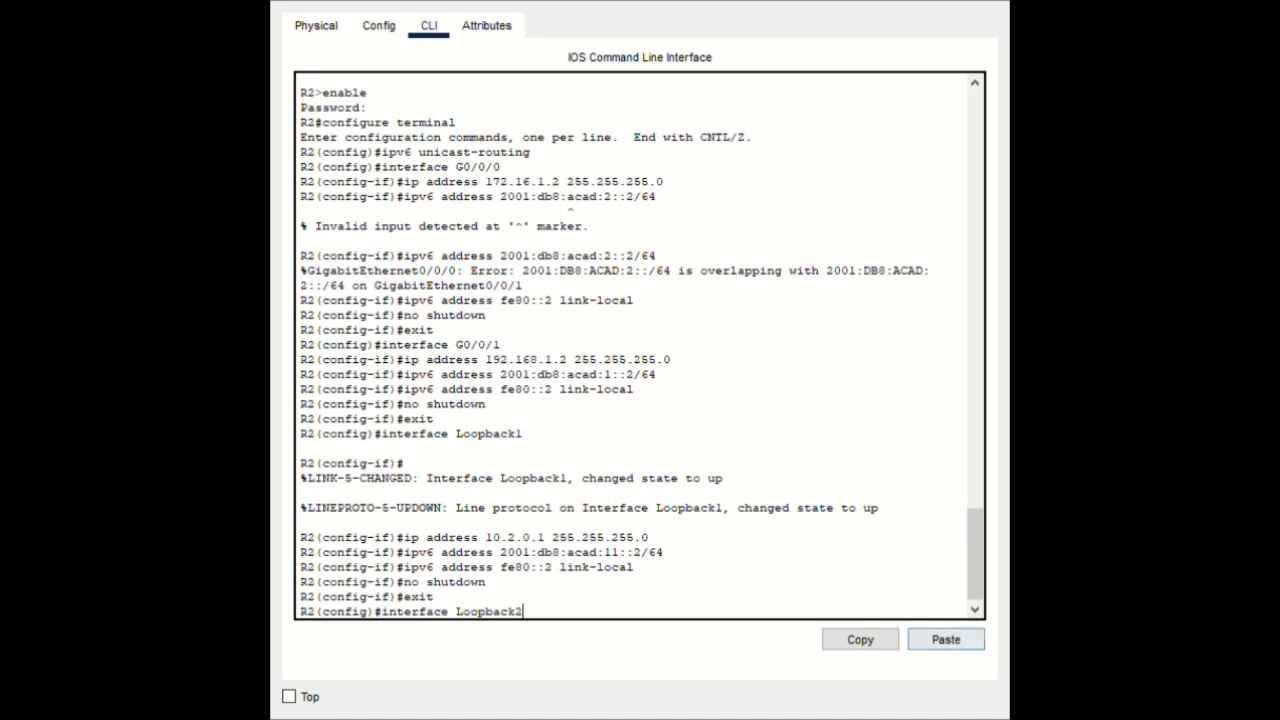
key(Return)
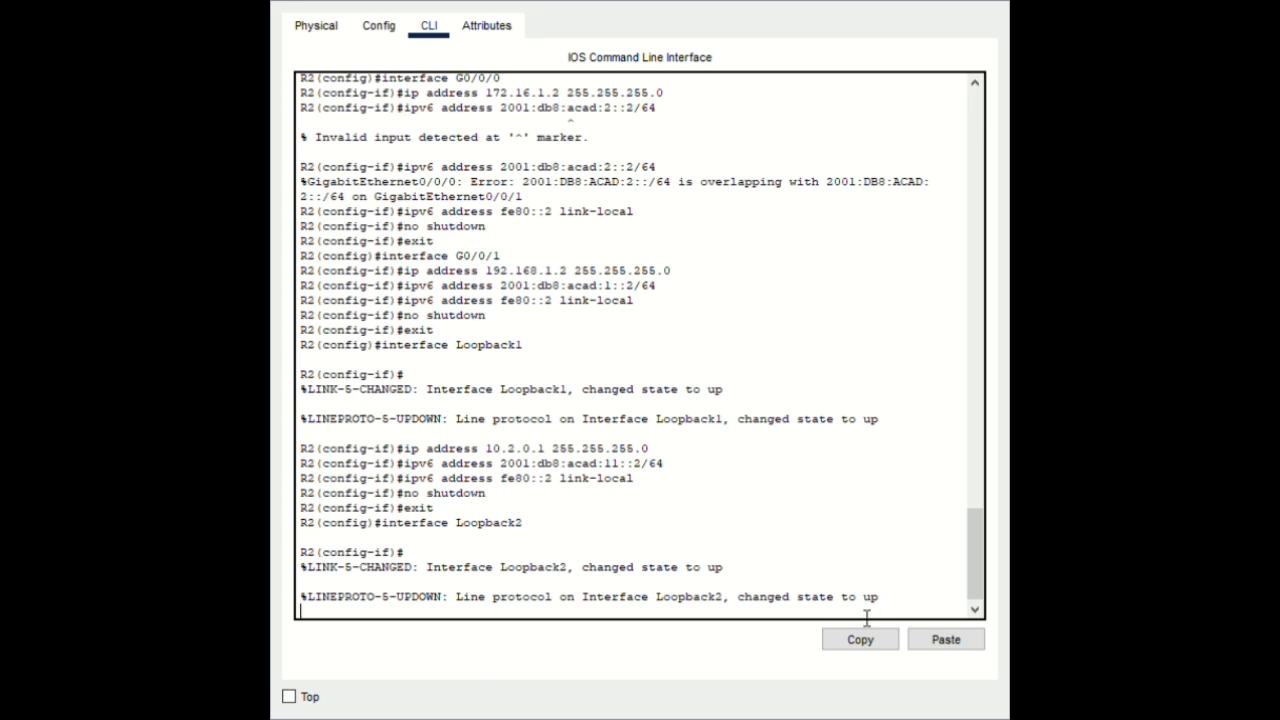
key(Return)
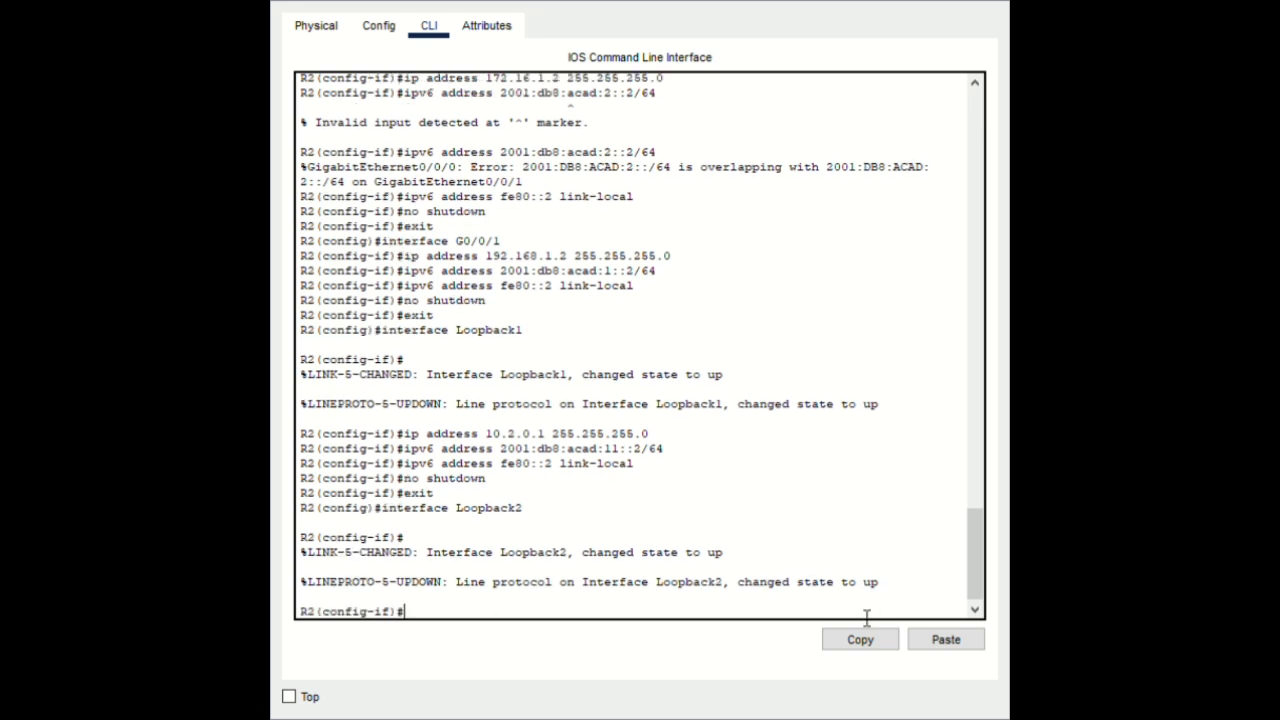
click(948, 645)
key(Return)
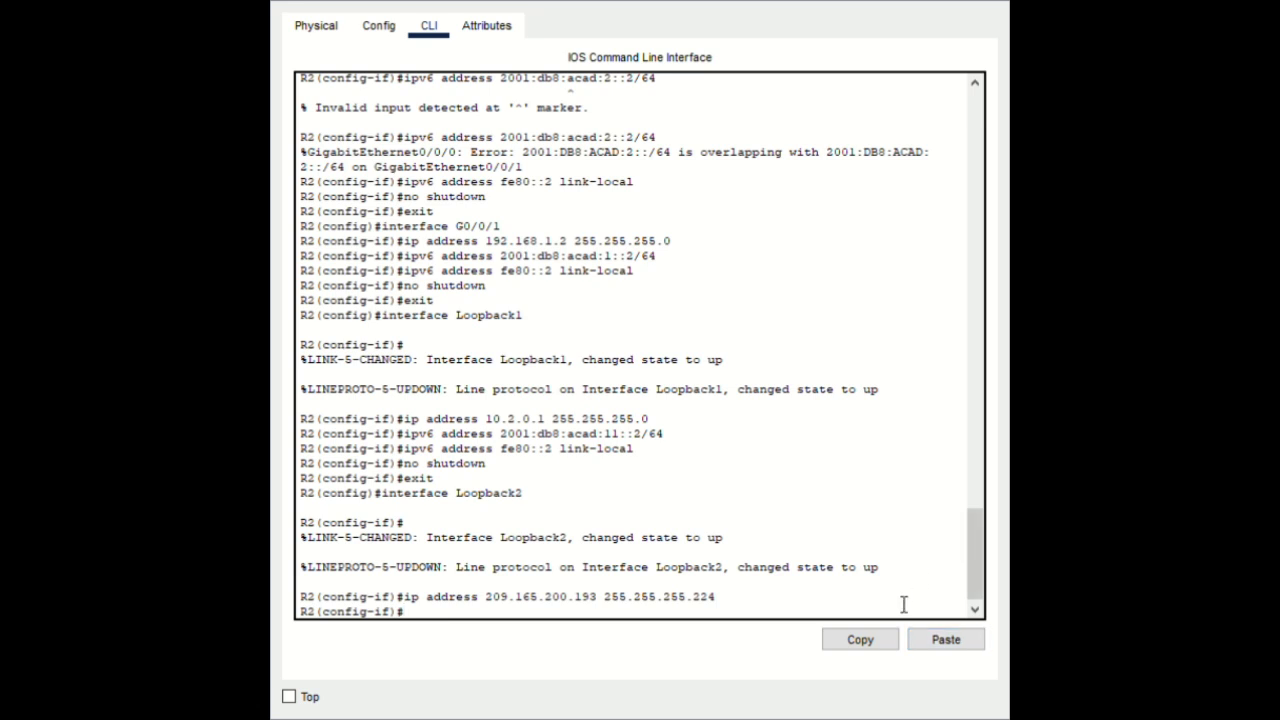
click(940, 643)
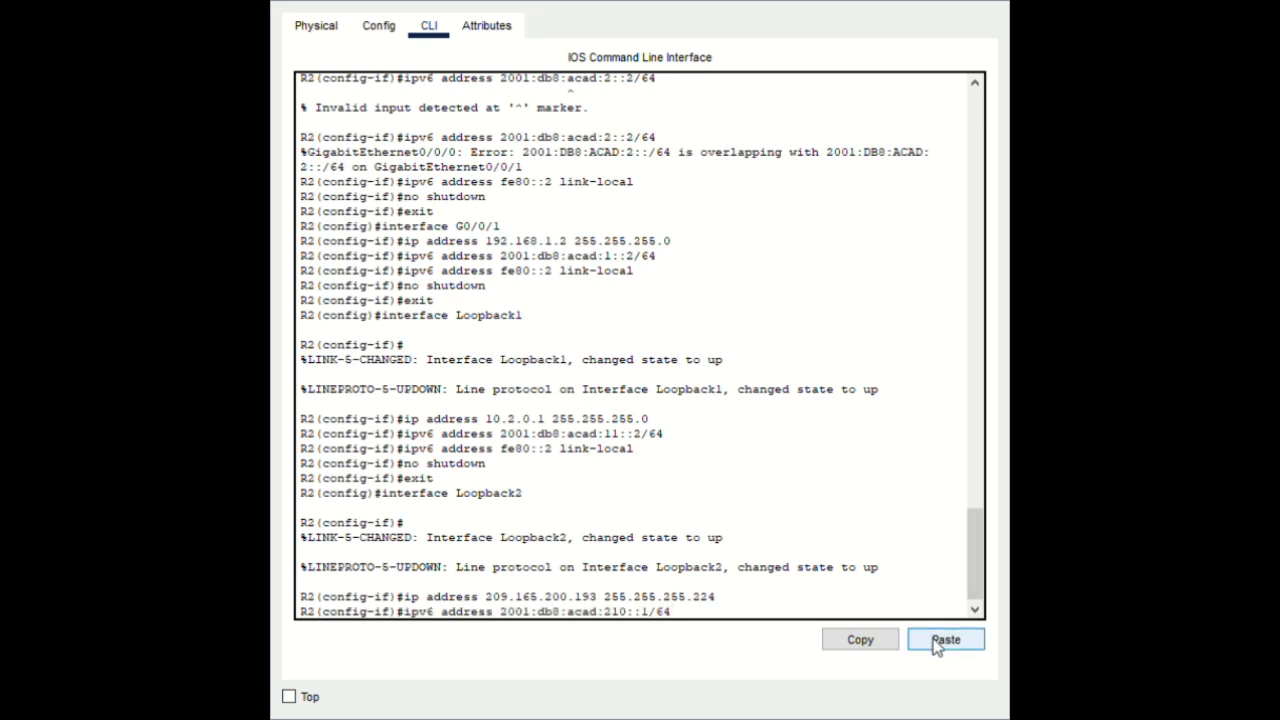
key(Return)
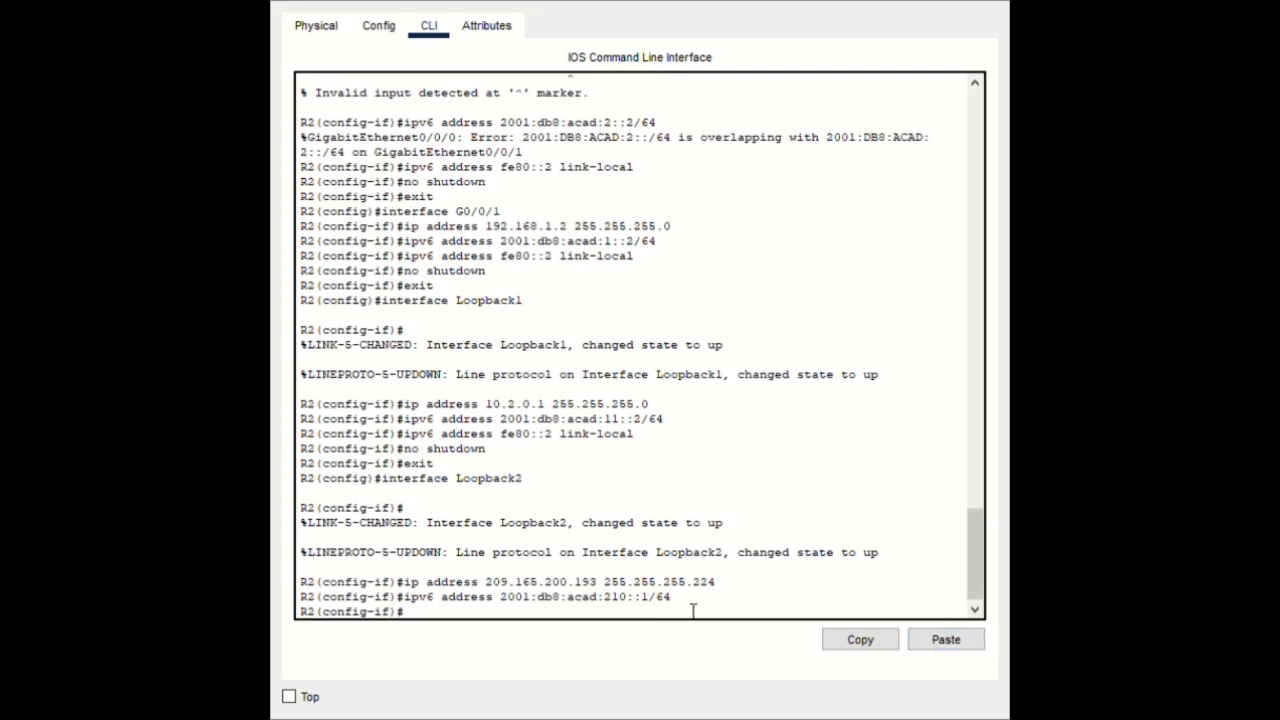
Give Loopback2 link-local fe80::2, enable it, and return to privileged mode with end
click(940, 641)
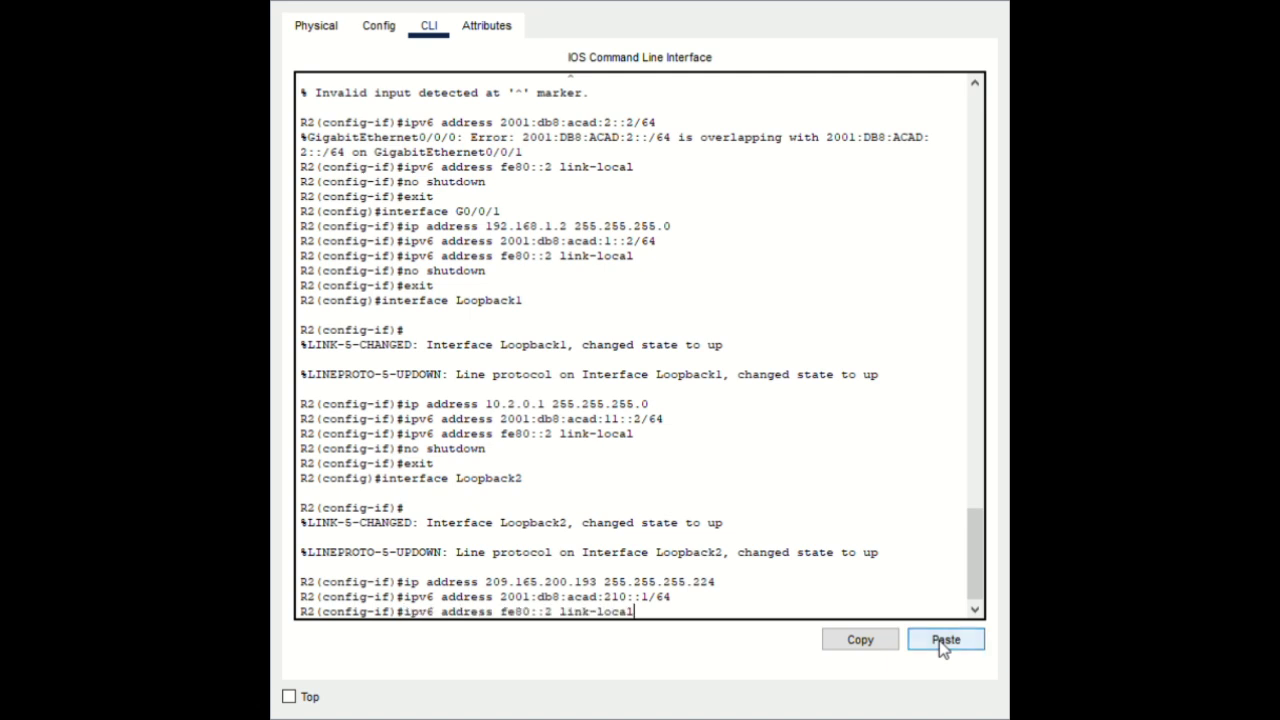
key(Return)
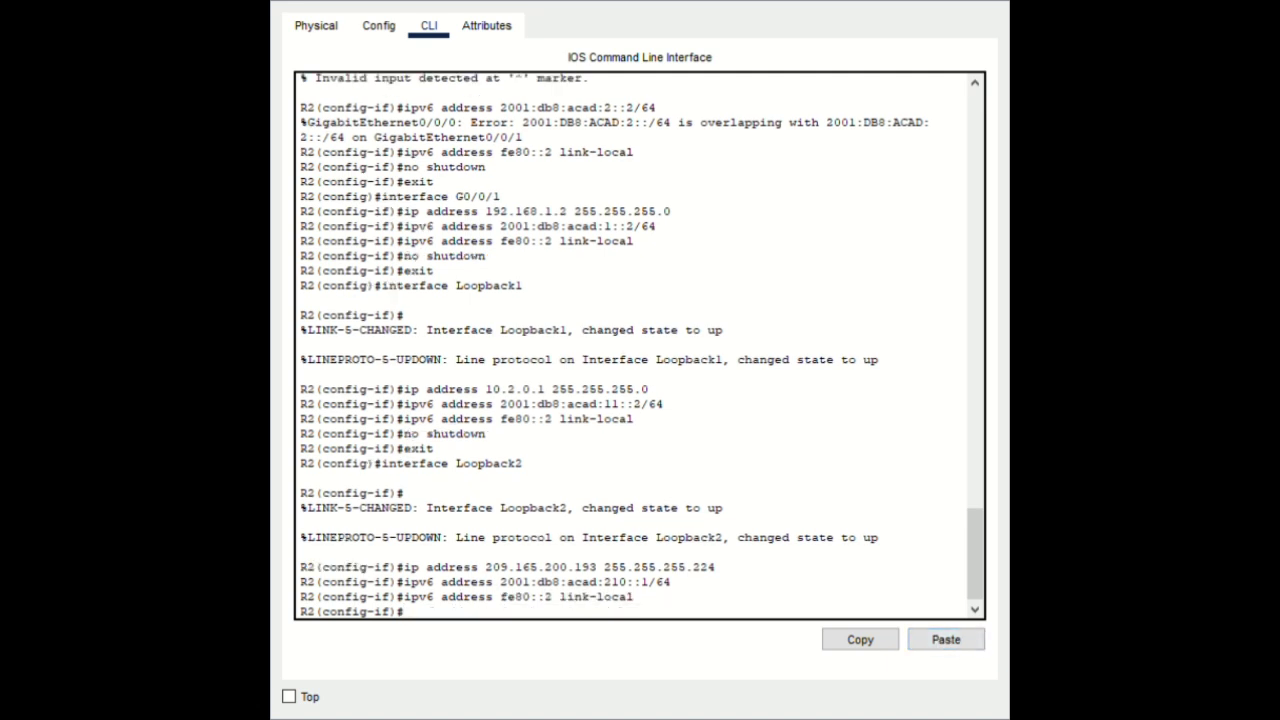
click(940, 641)
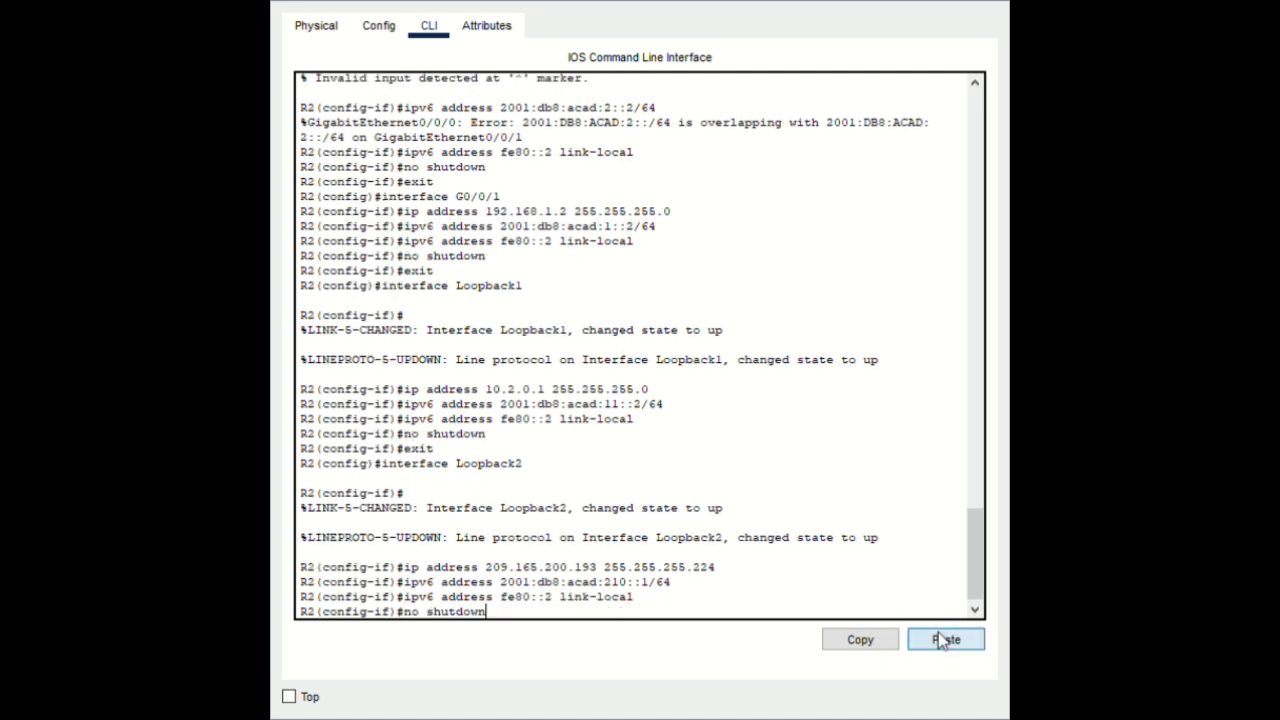
key(Return)
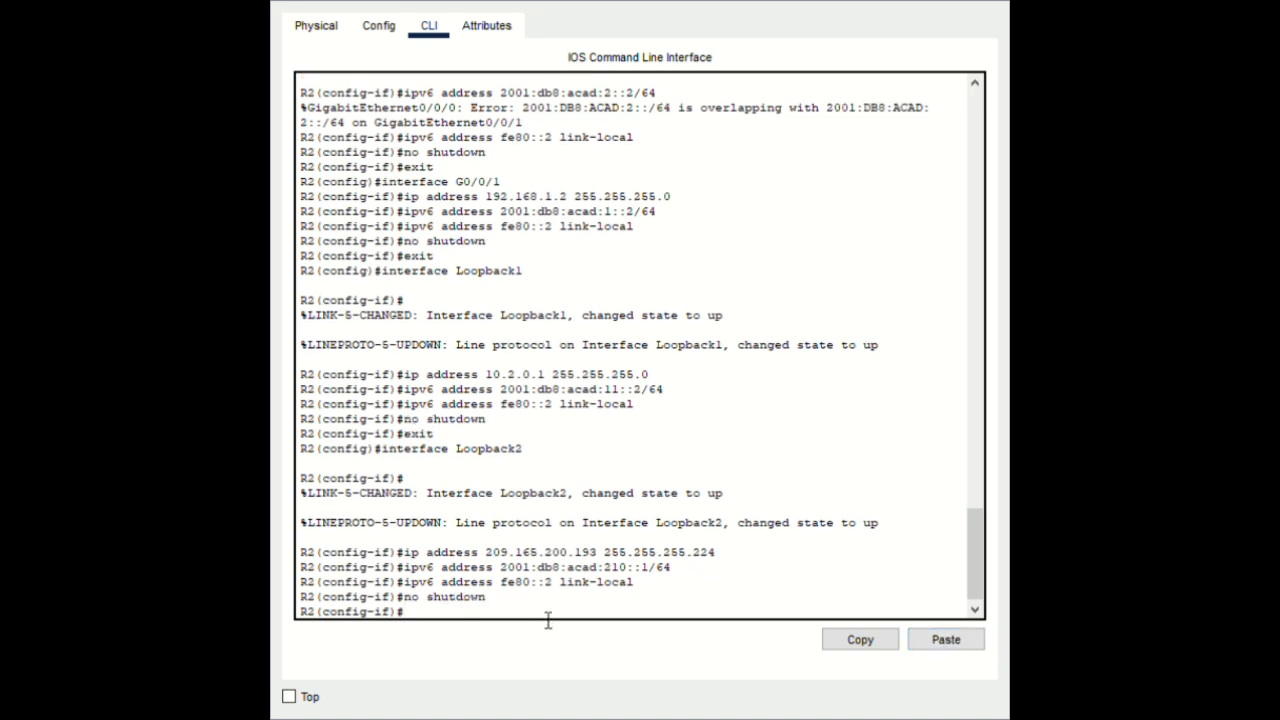
click(937, 641)
key(Return)
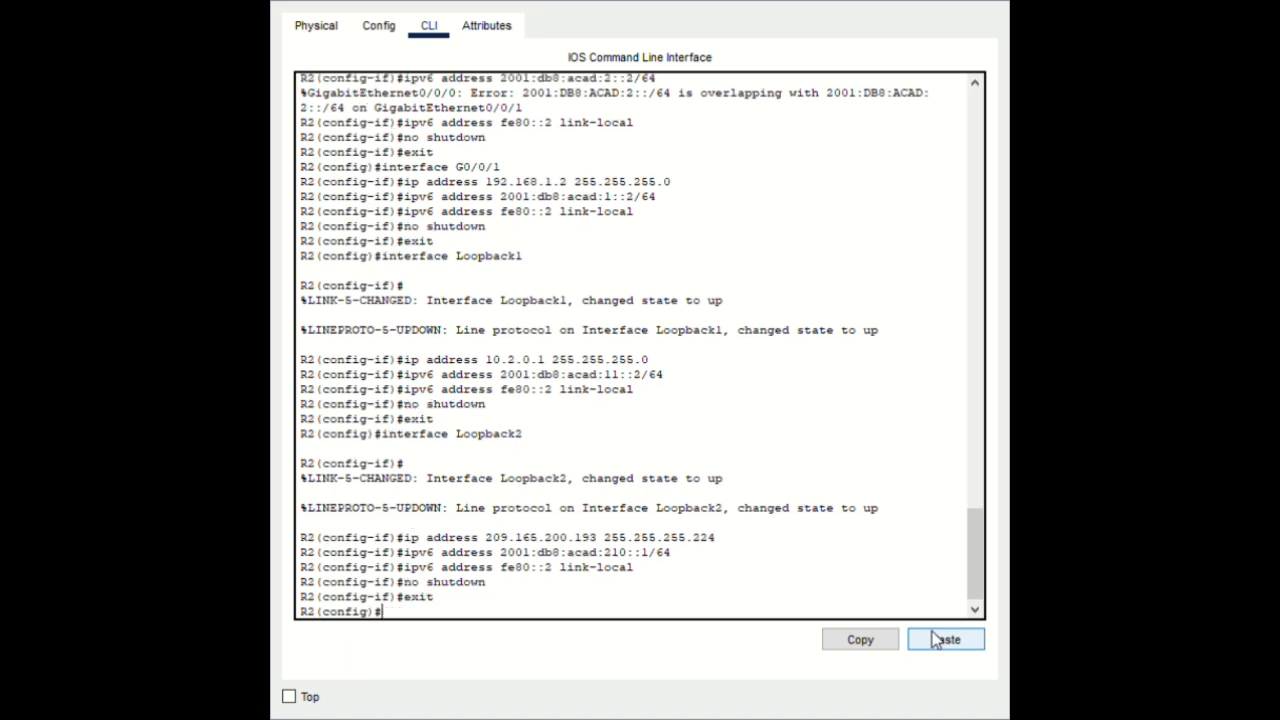
text(end)
key(Return)
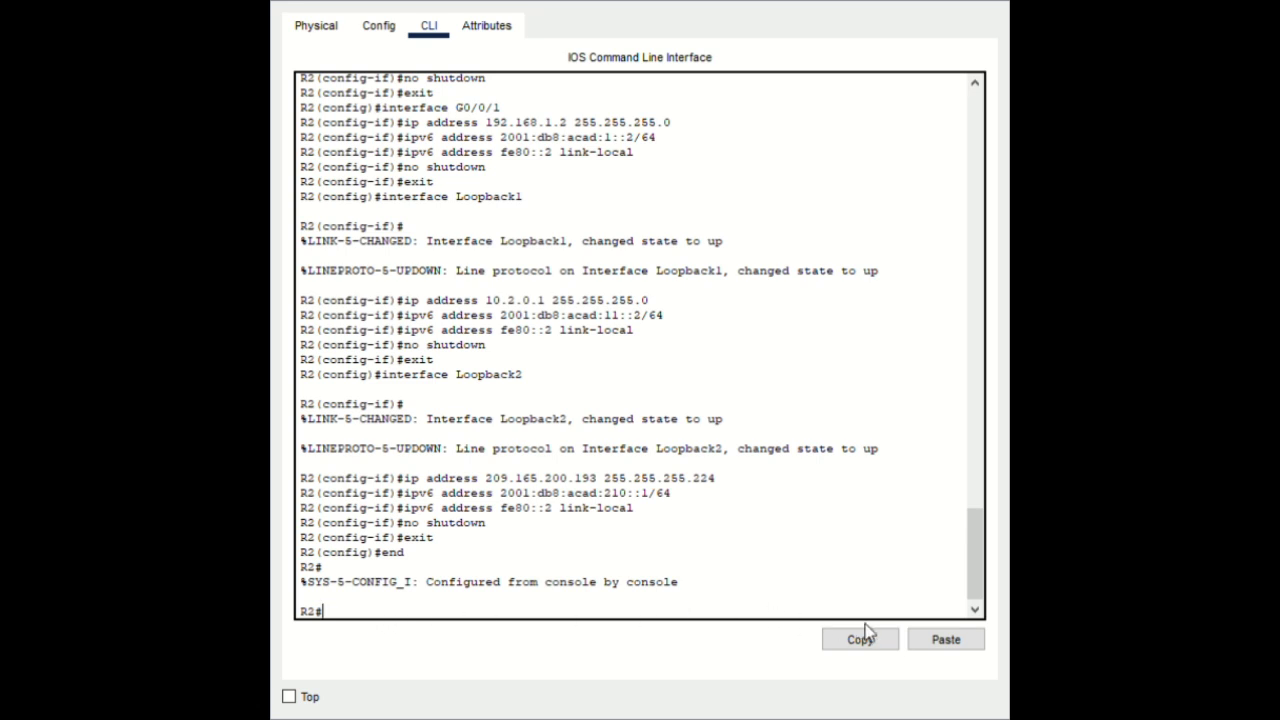
Run show ip interface brief and show ipv6 interface brief on R2
click(914, 641)
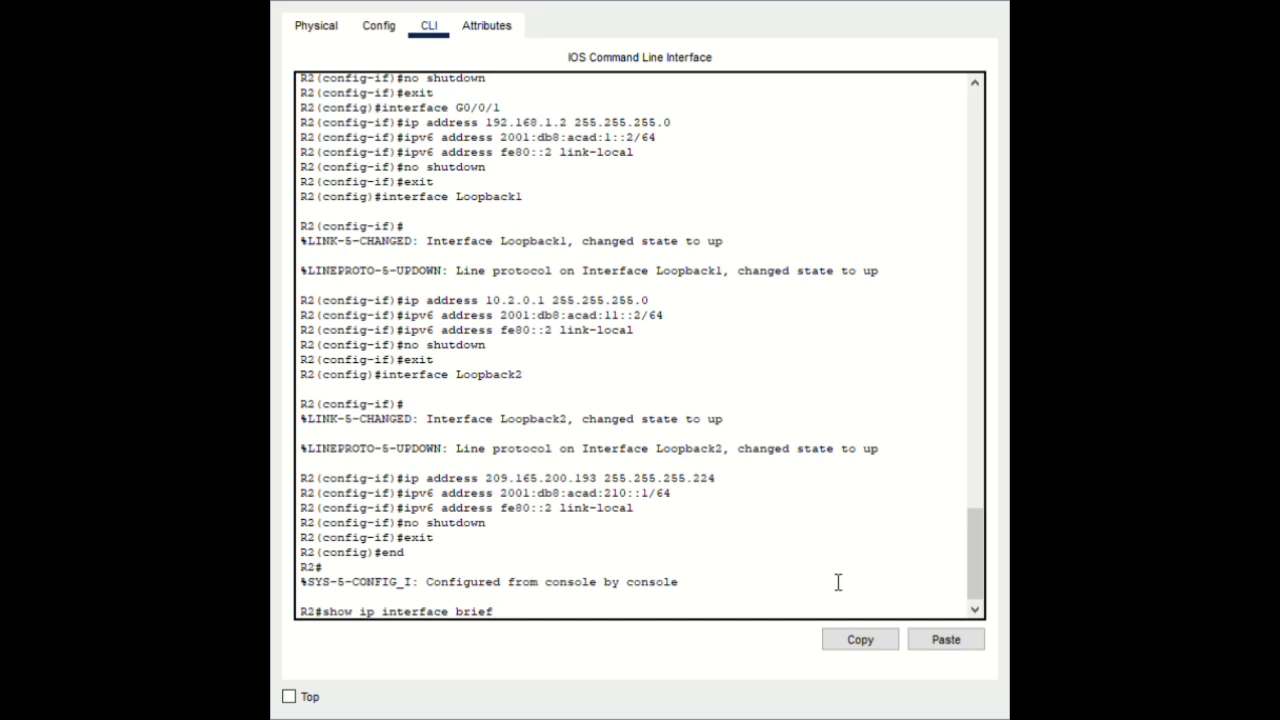
key(Return)
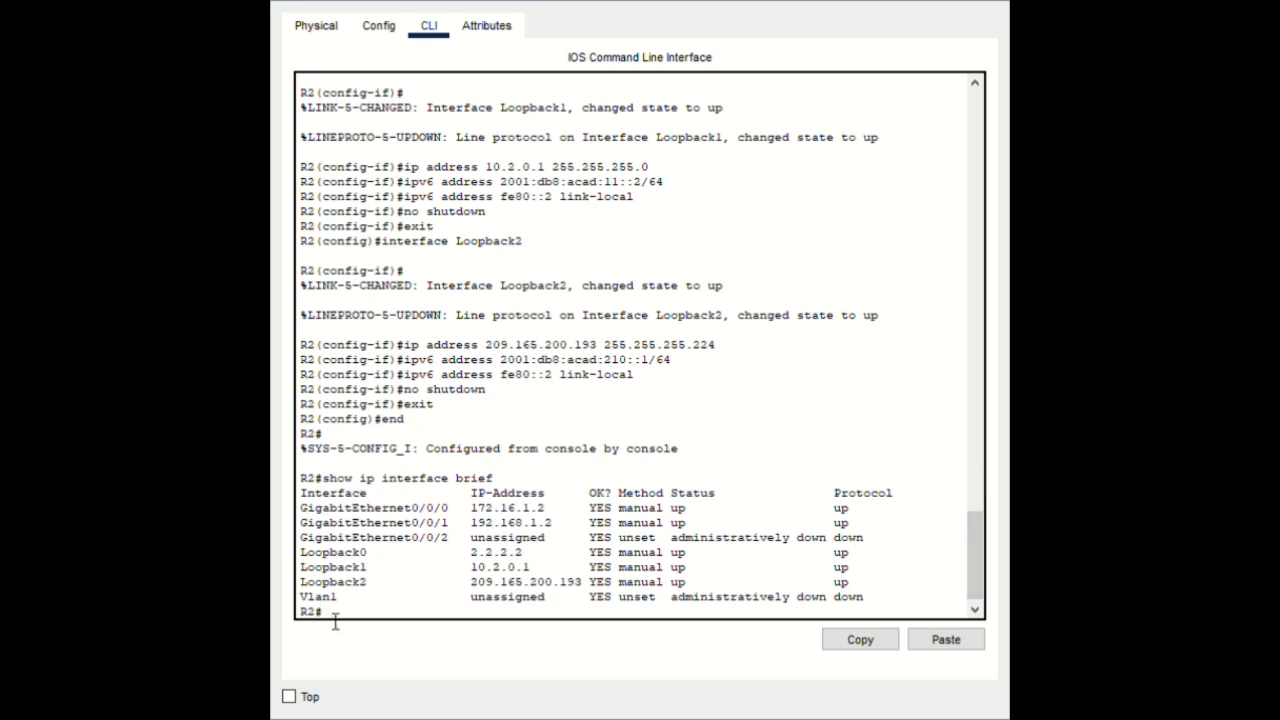
click(946, 641)
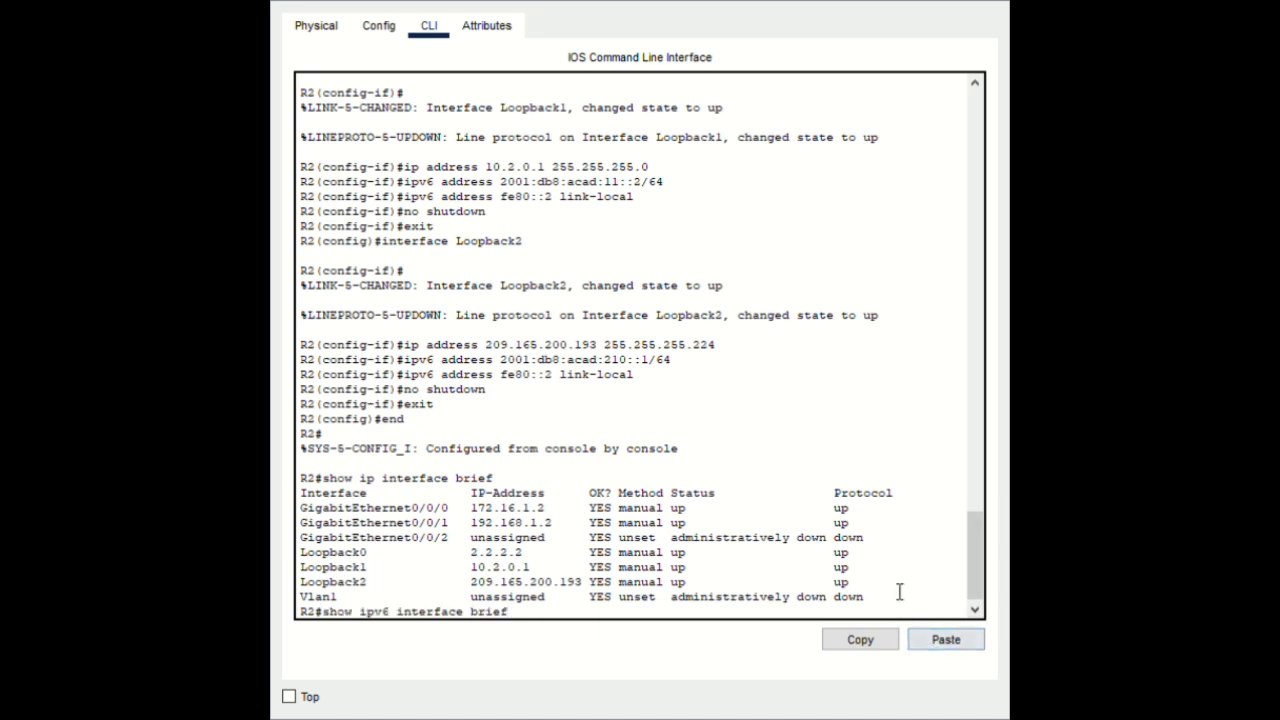
key(Return)
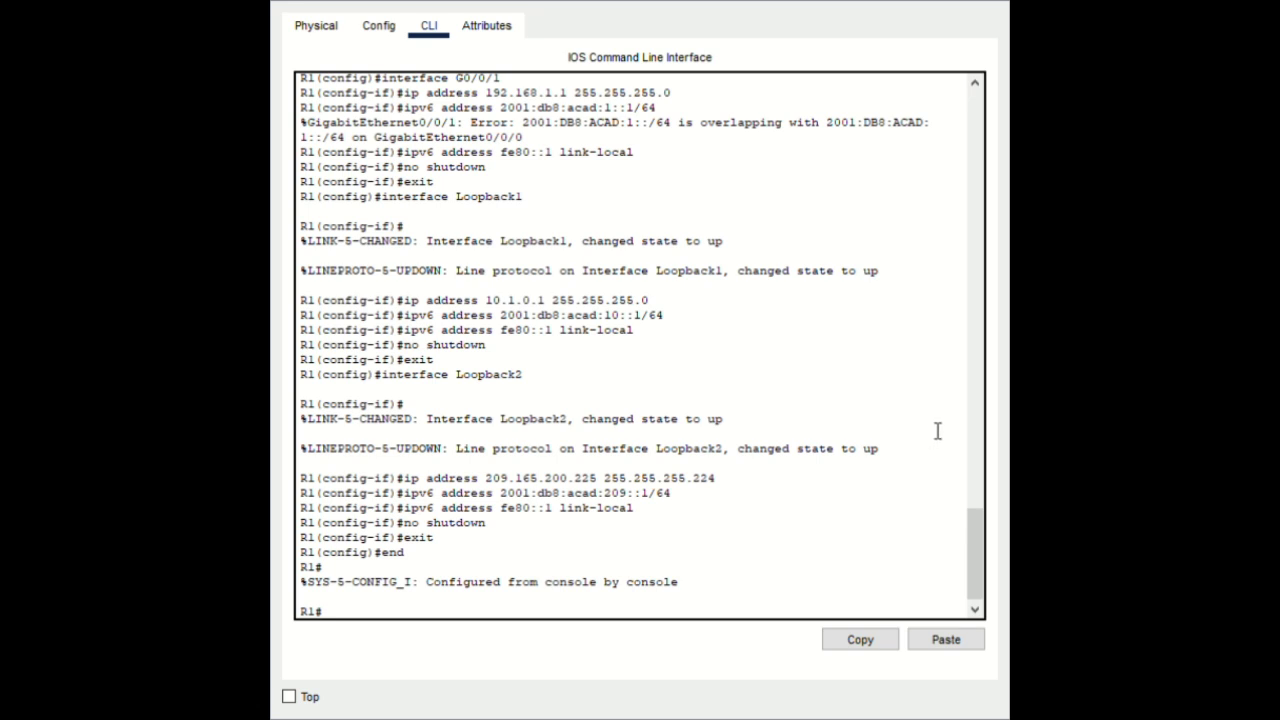
Run show ip interface brief and show ipv6 interface brief in R1's CLI
click(367, 617)
click(960, 645)
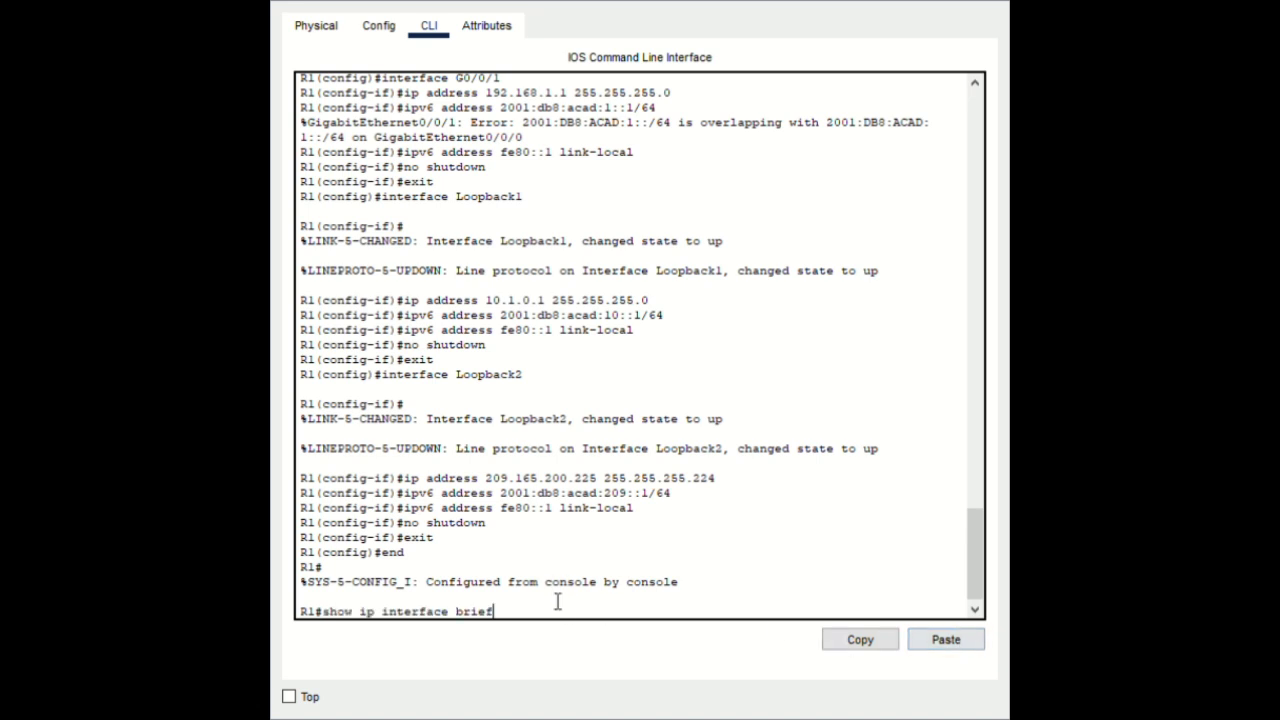
key(Return)
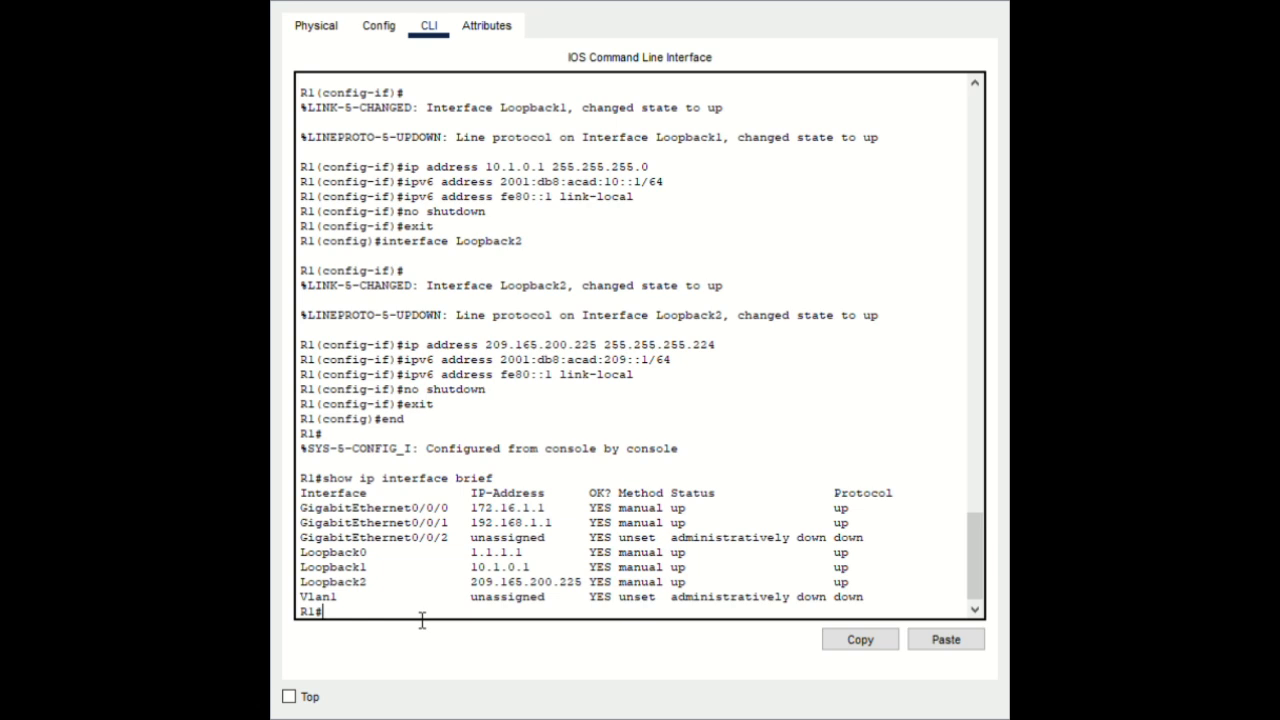
click(945, 643)
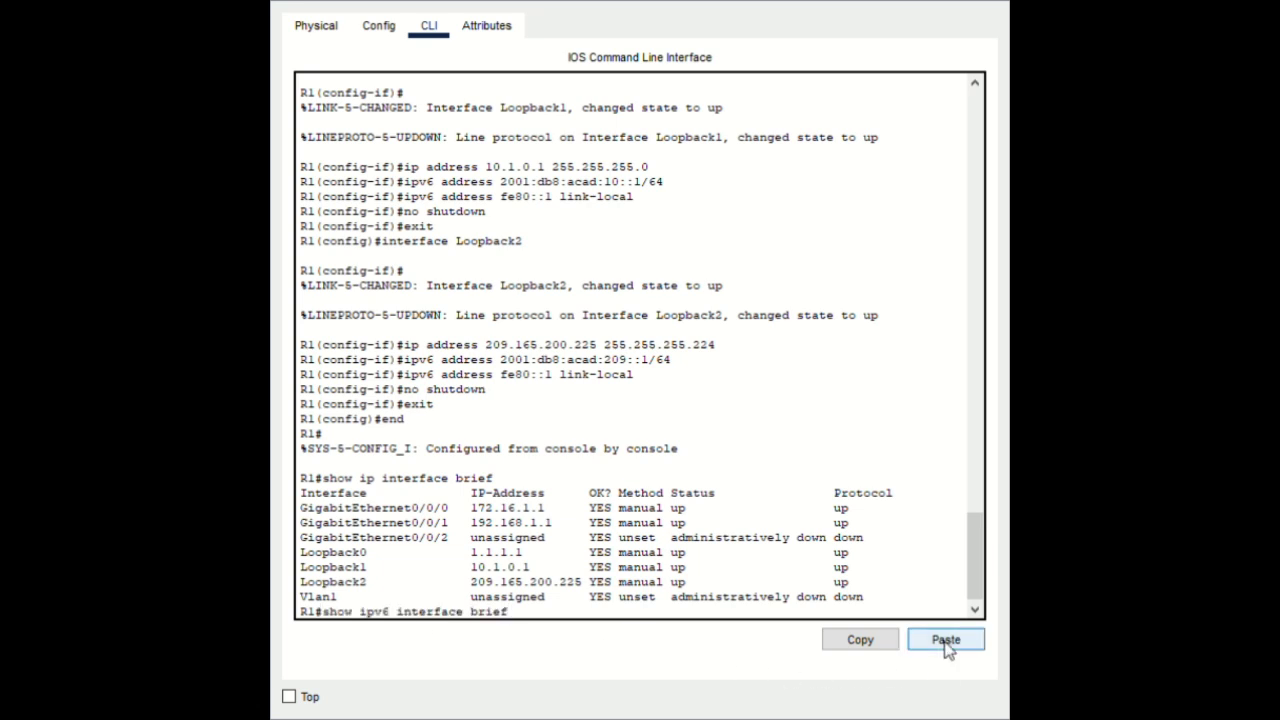
key(Return)
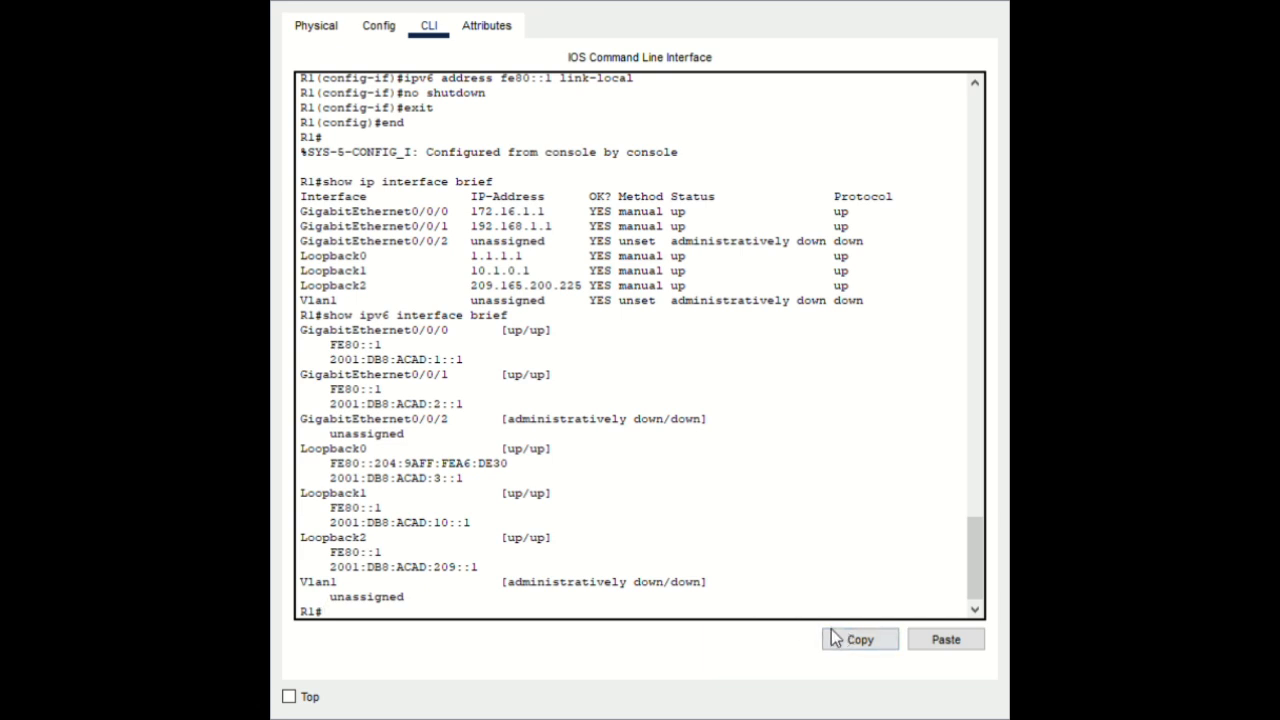
Save R1's running configuration to startup-config
click(930, 639)
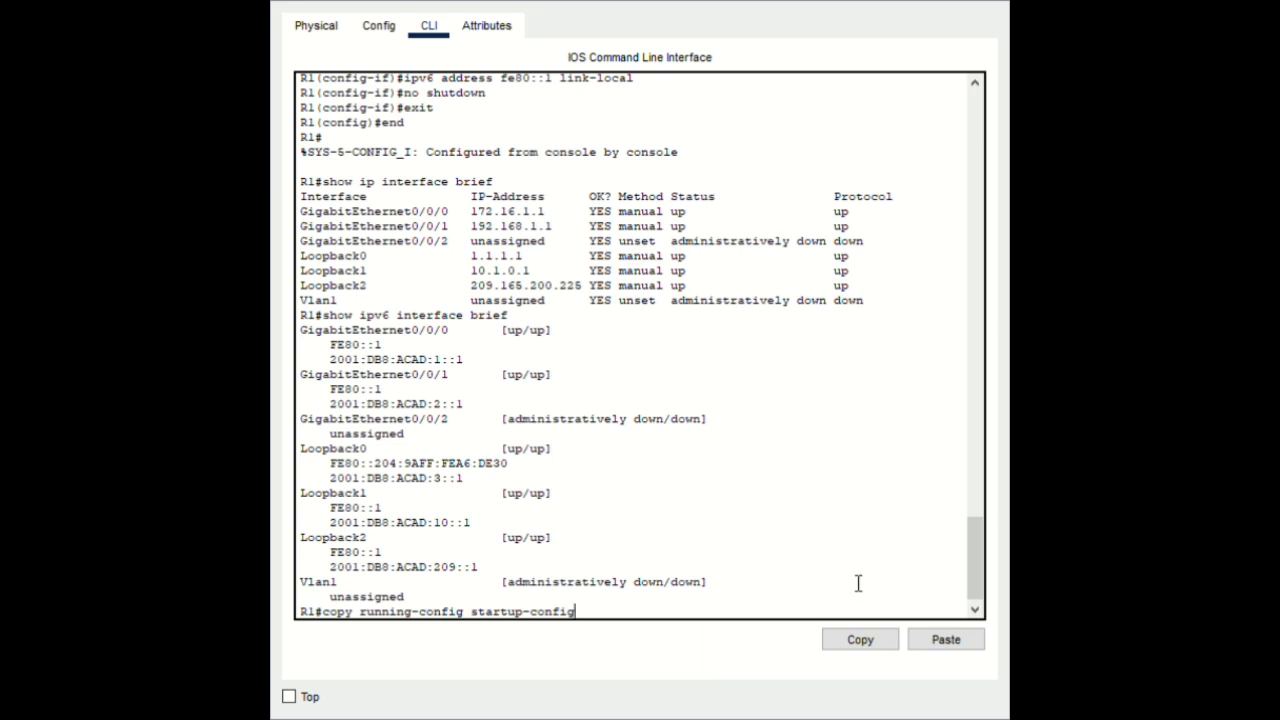
key(Return)
key(Return)
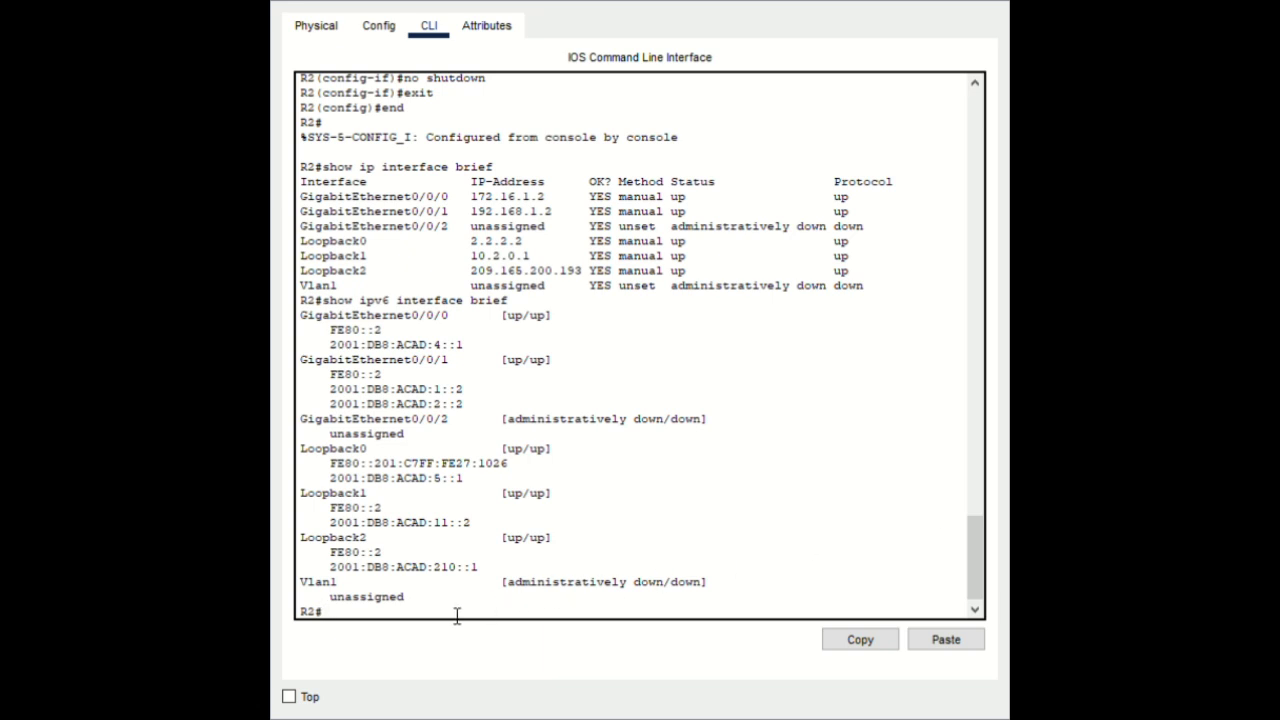
Save R2's configuration with copy running-config startup-config
click(958, 638)
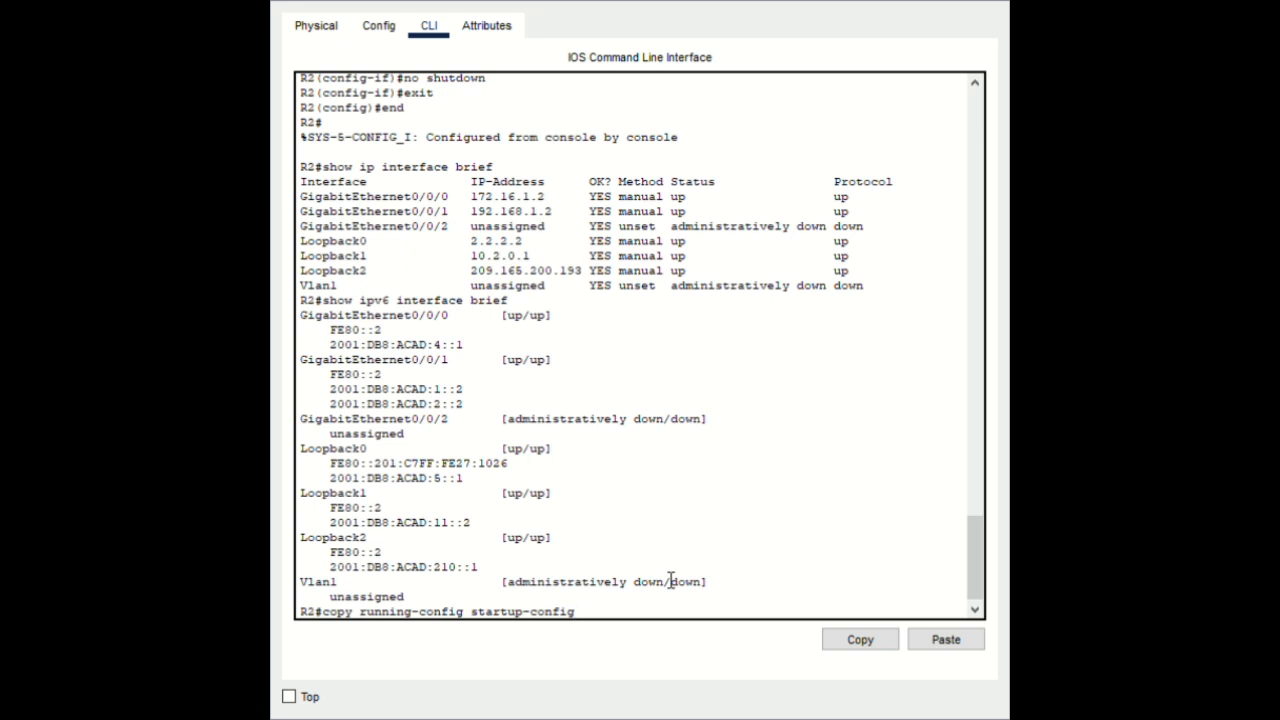
key(Return)
key(Return)
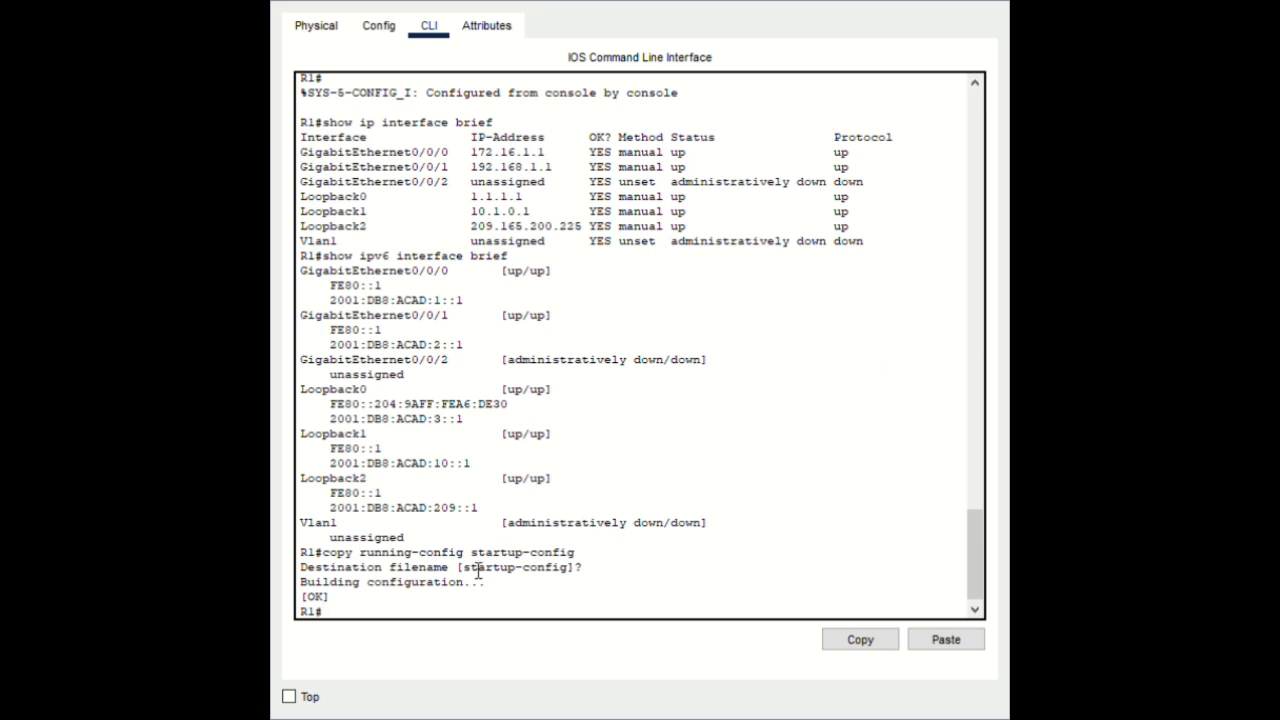
Ping 192.168.1.2 from R1, getting 4 of 5 replies
click(937, 645)
key(Return)
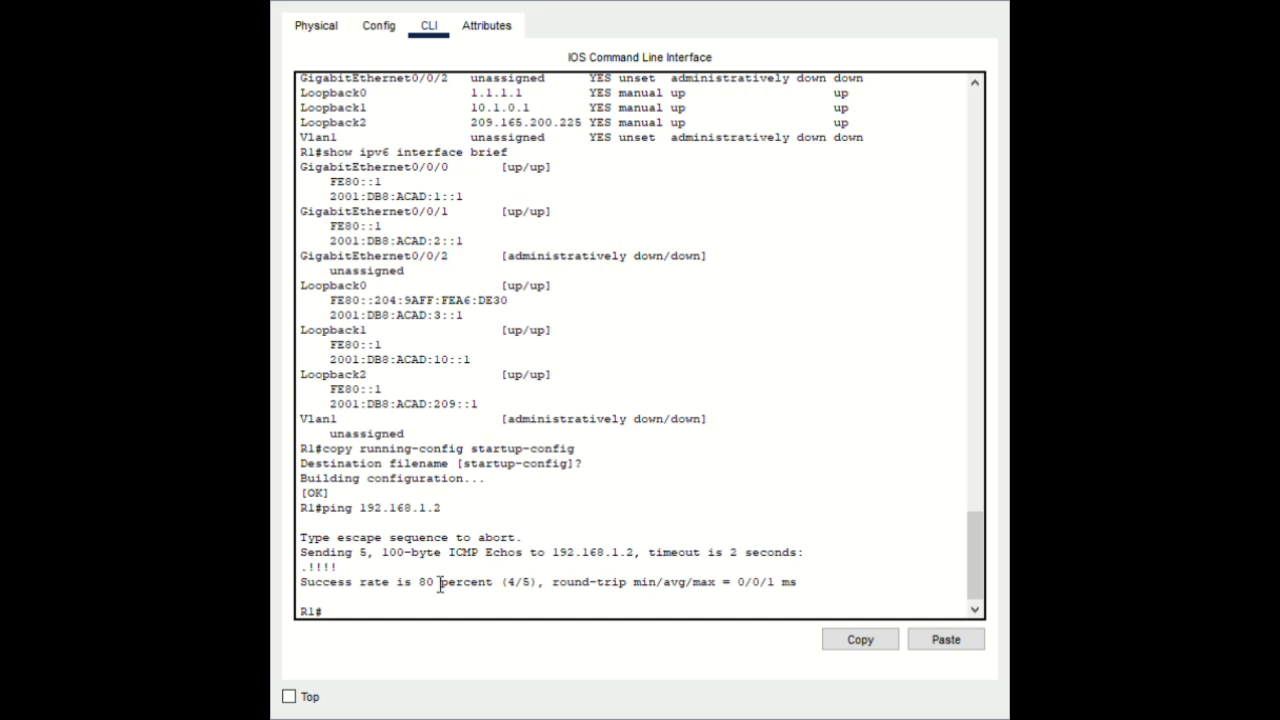
On R1, add static route 10.2.0.0 255.255.255.0 via 192.168.1.2 and return to privileged mode
click(947, 641)
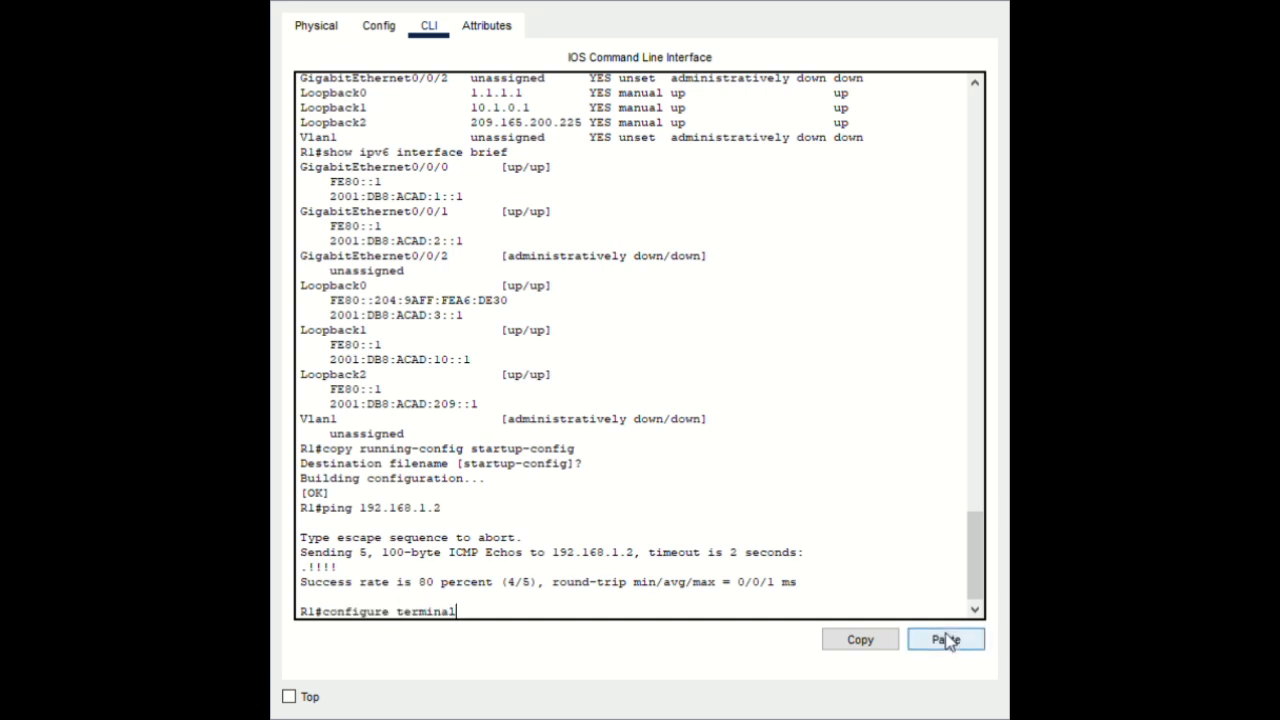
key(Return)
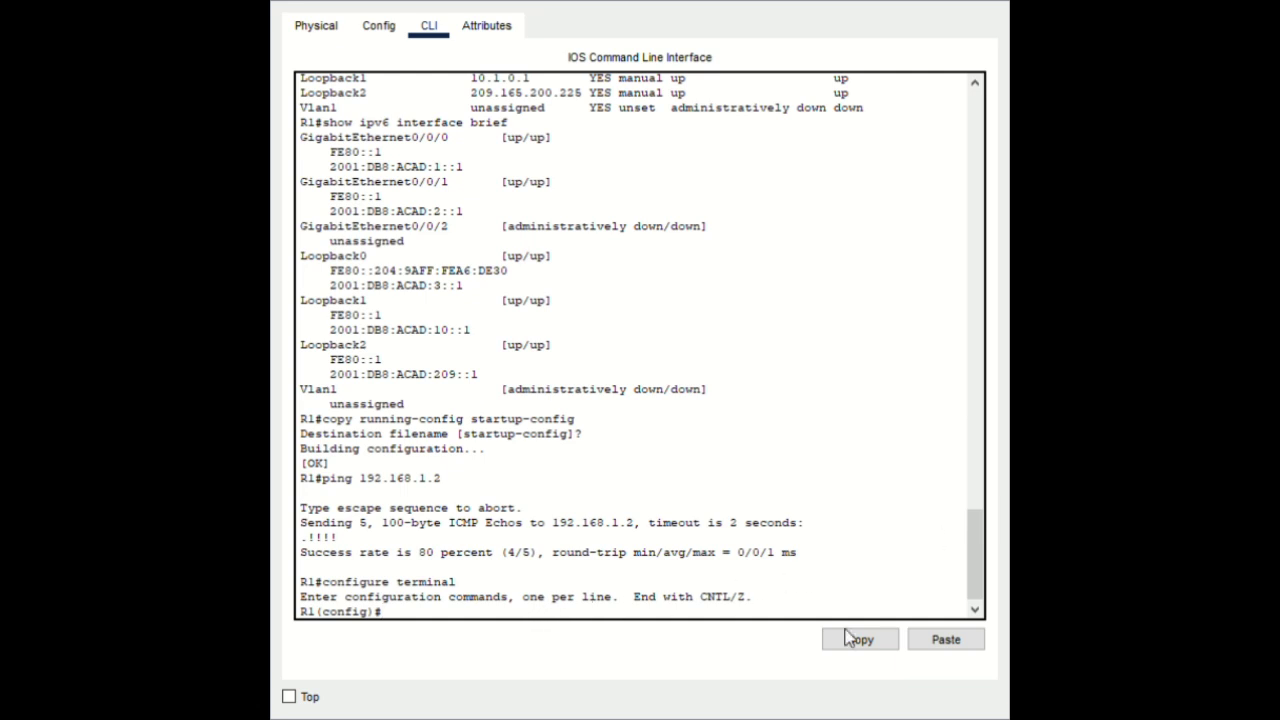
click(951, 642)
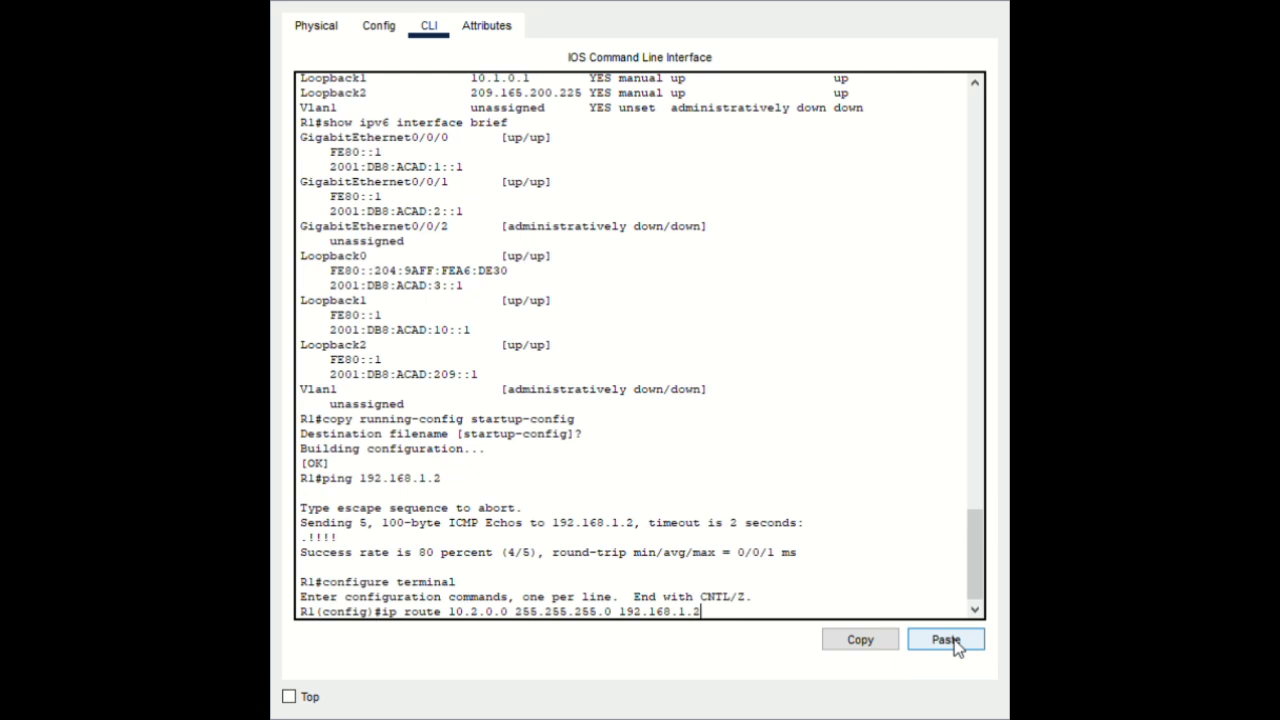
key(Return)
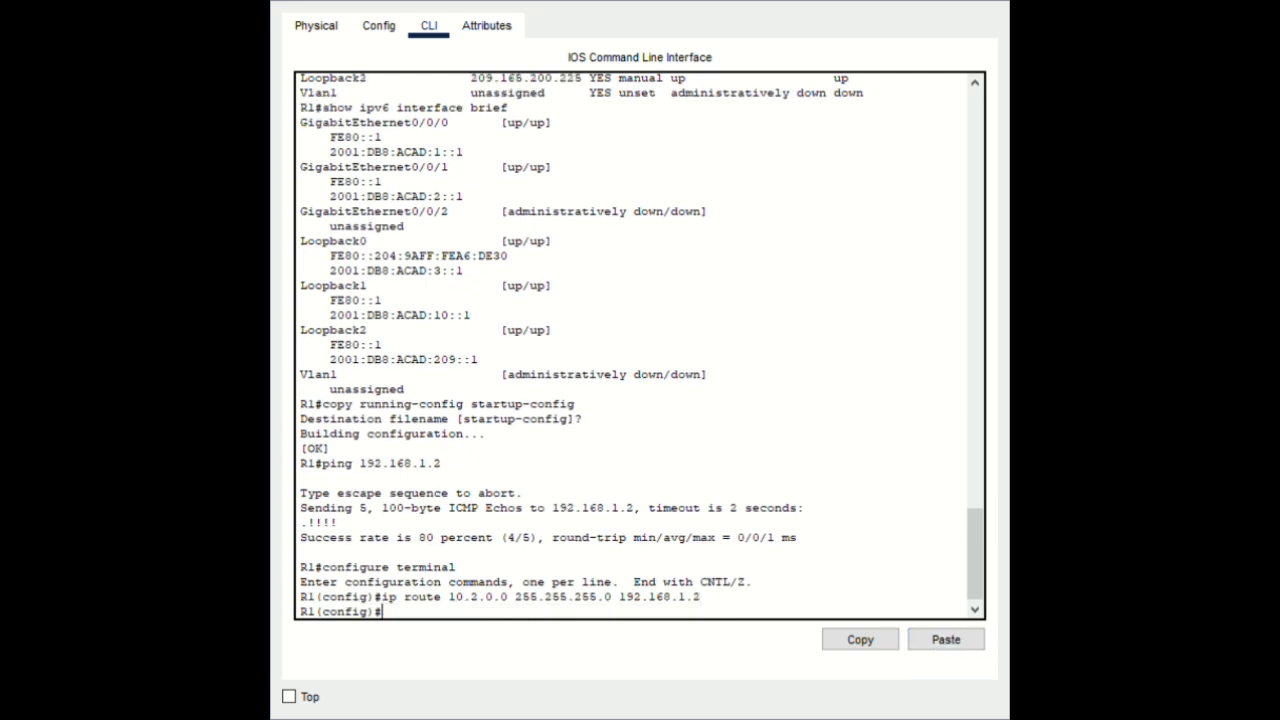
text(end)
key(Return)
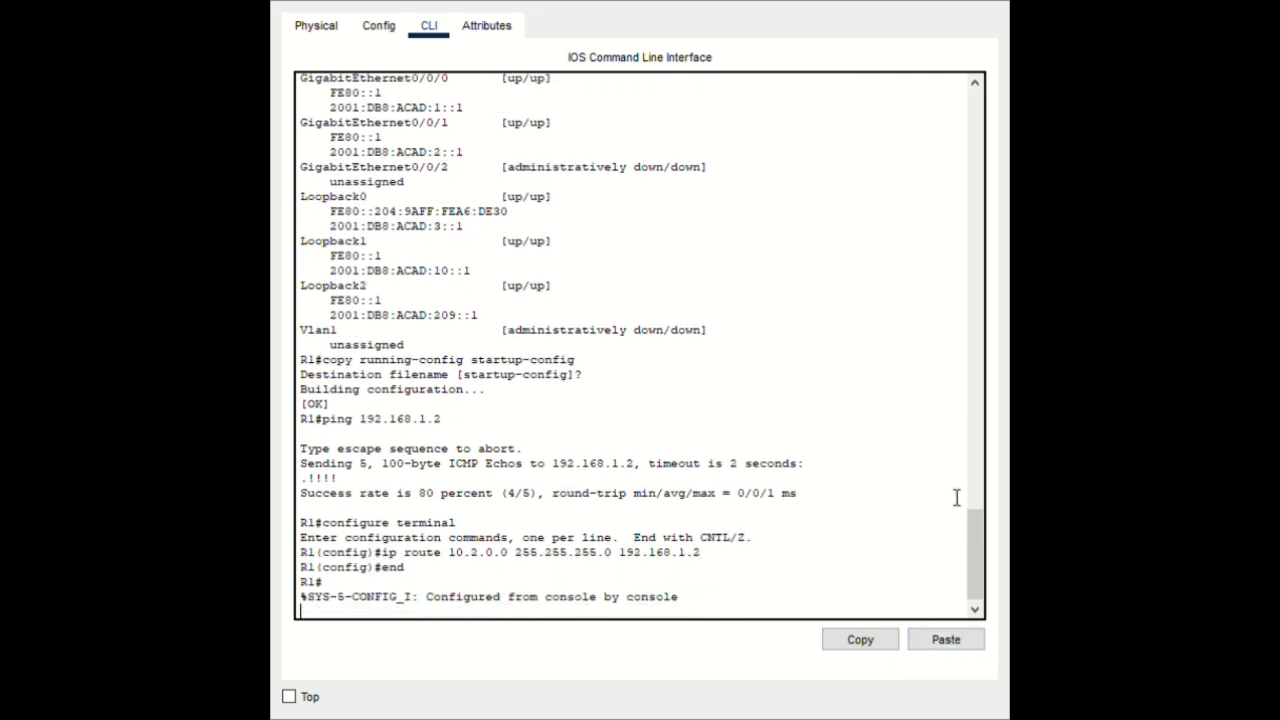
key(Return)
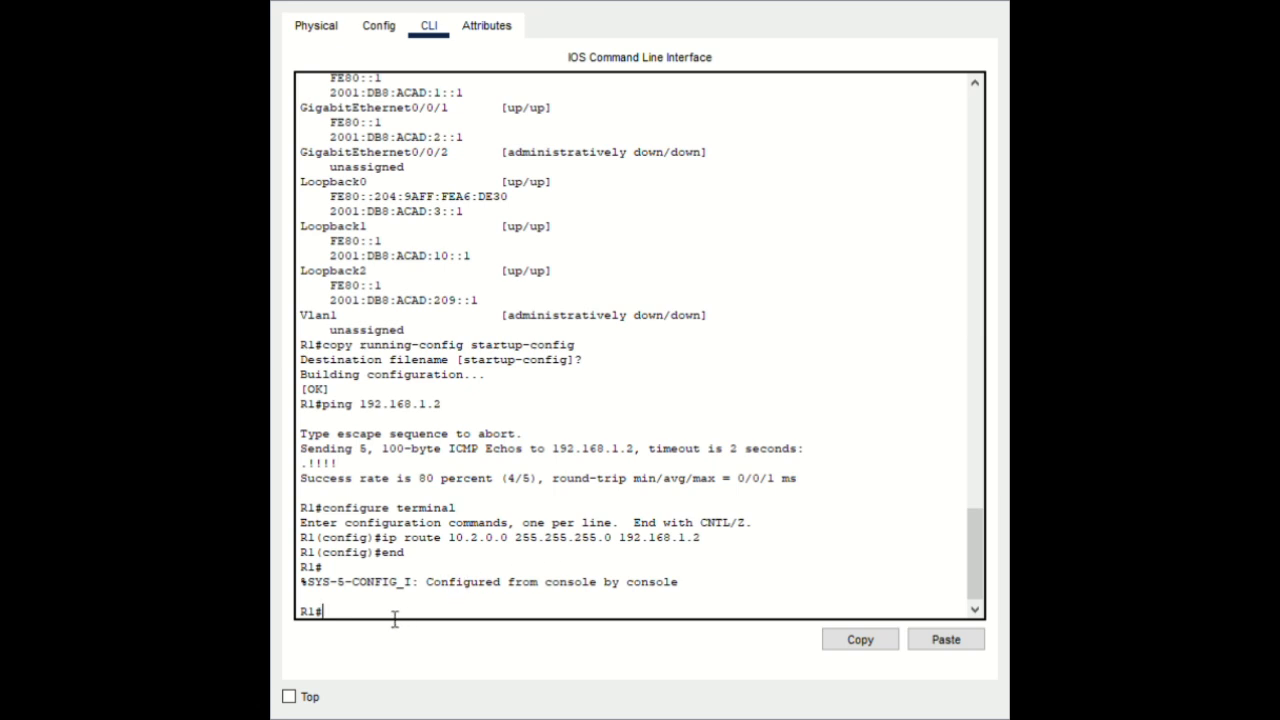
Ping 172.16.1.2 from R1, then add default route 0.0.0.0 0.0.0.0 via 172.16.1.2
click(932, 642)
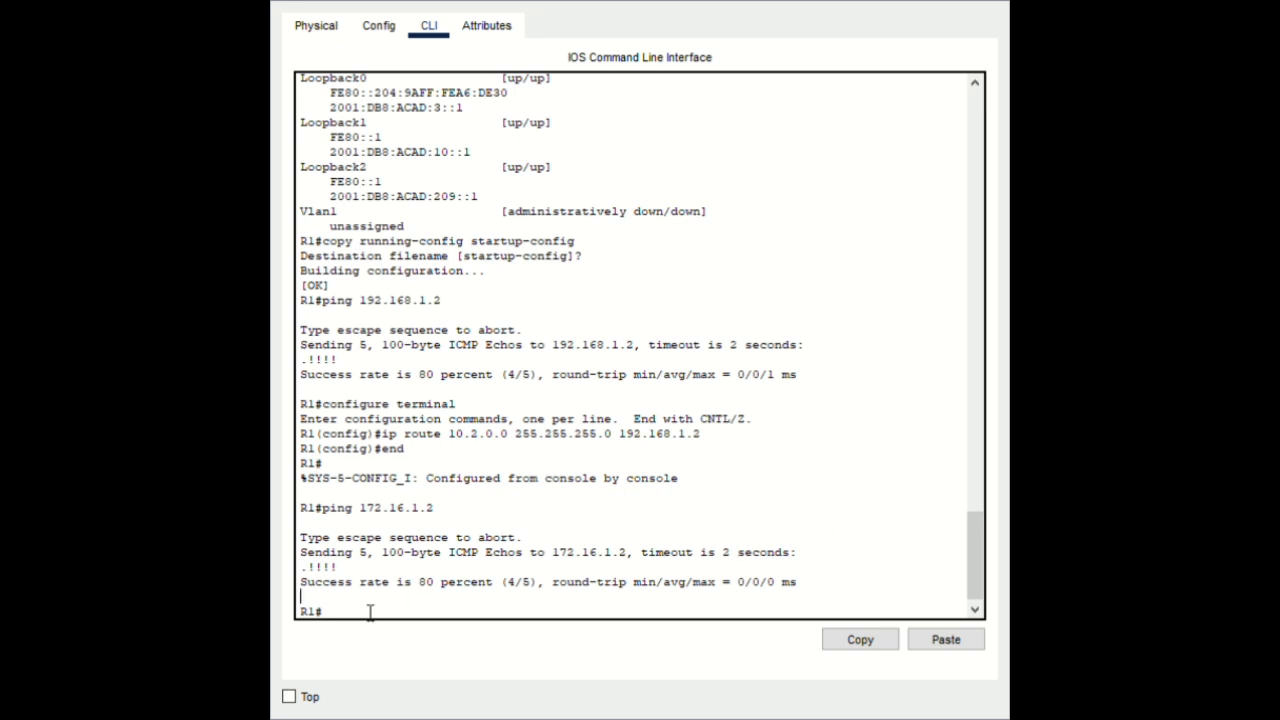
click(940, 645)
key(Return)
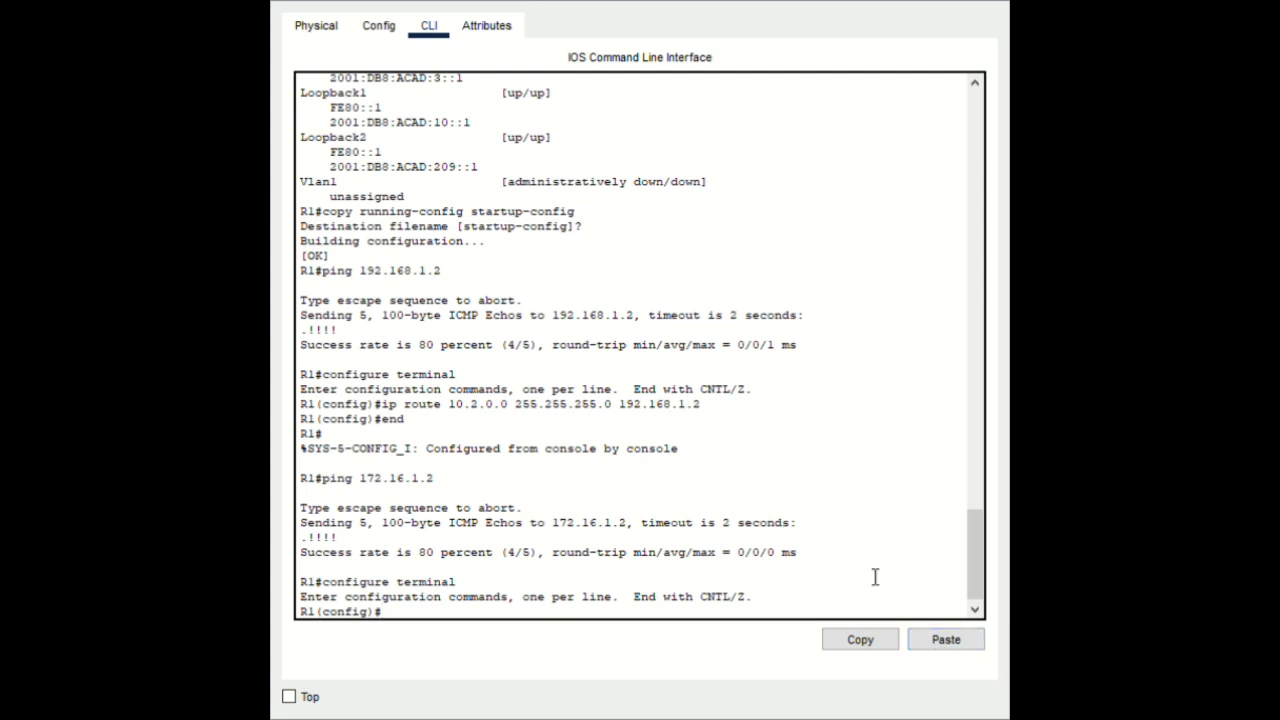
click(940, 644)
key(Return)
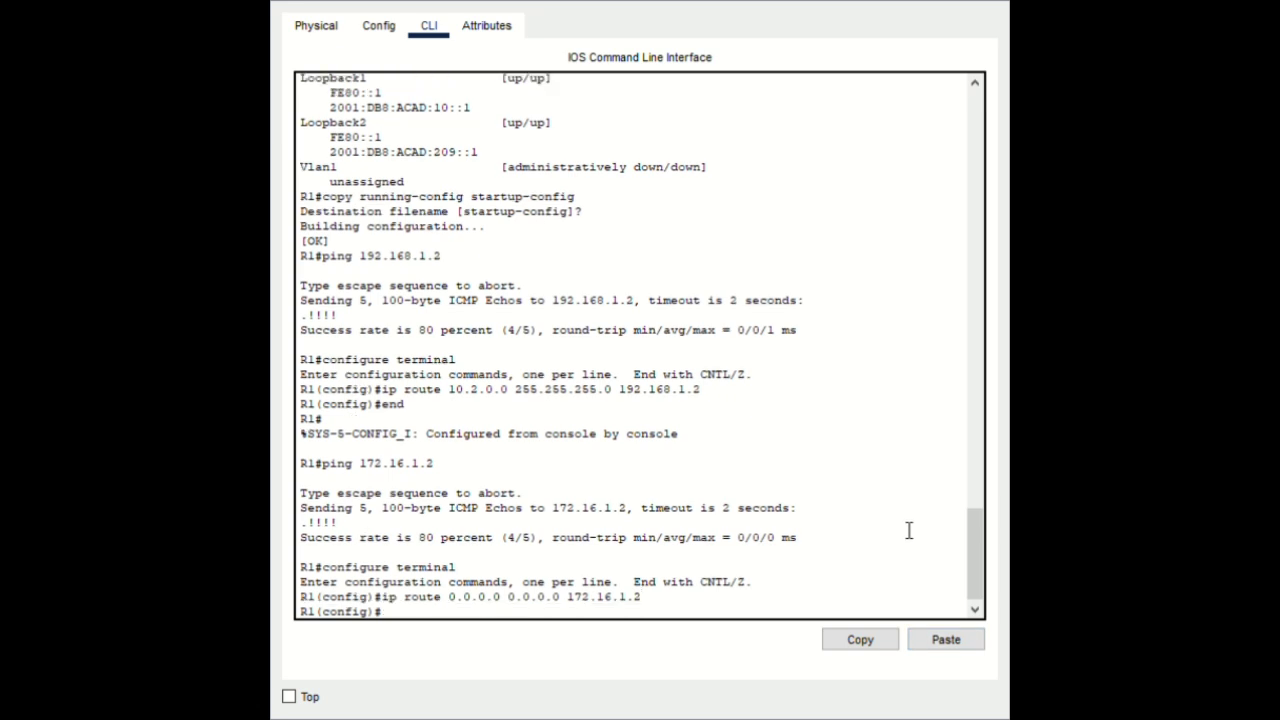
text(end)
key(Return)
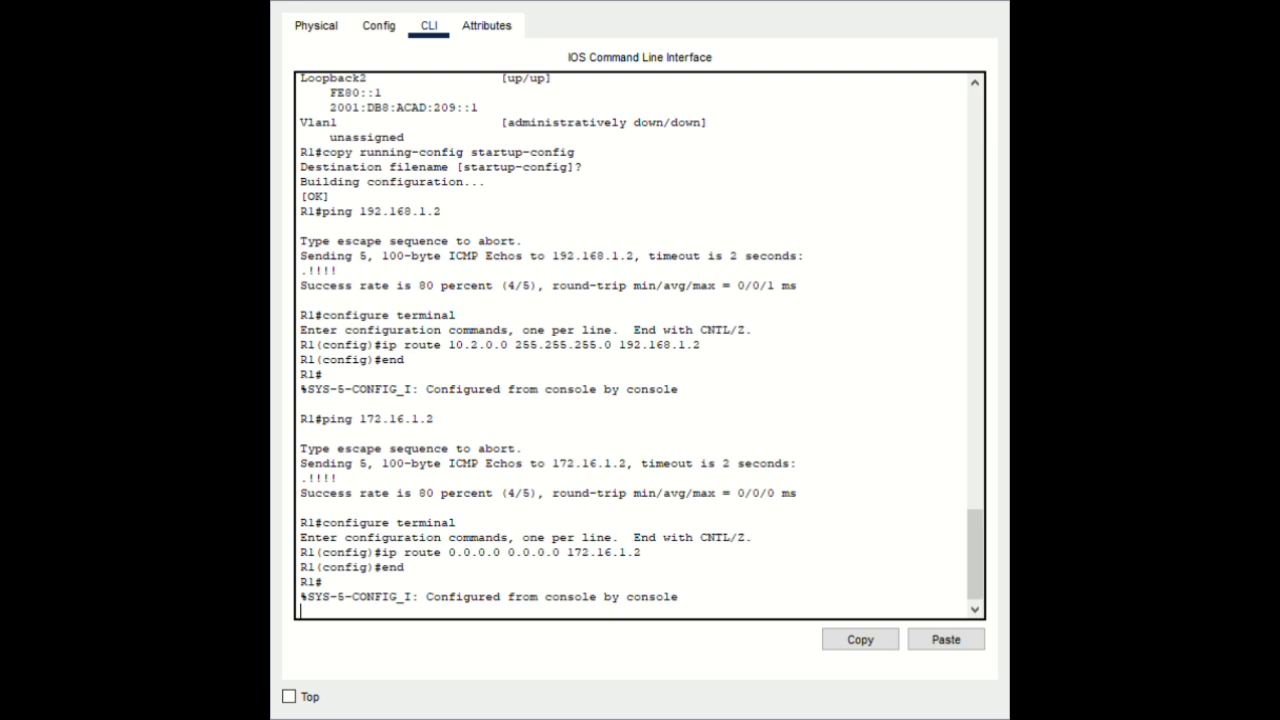
key(Return)
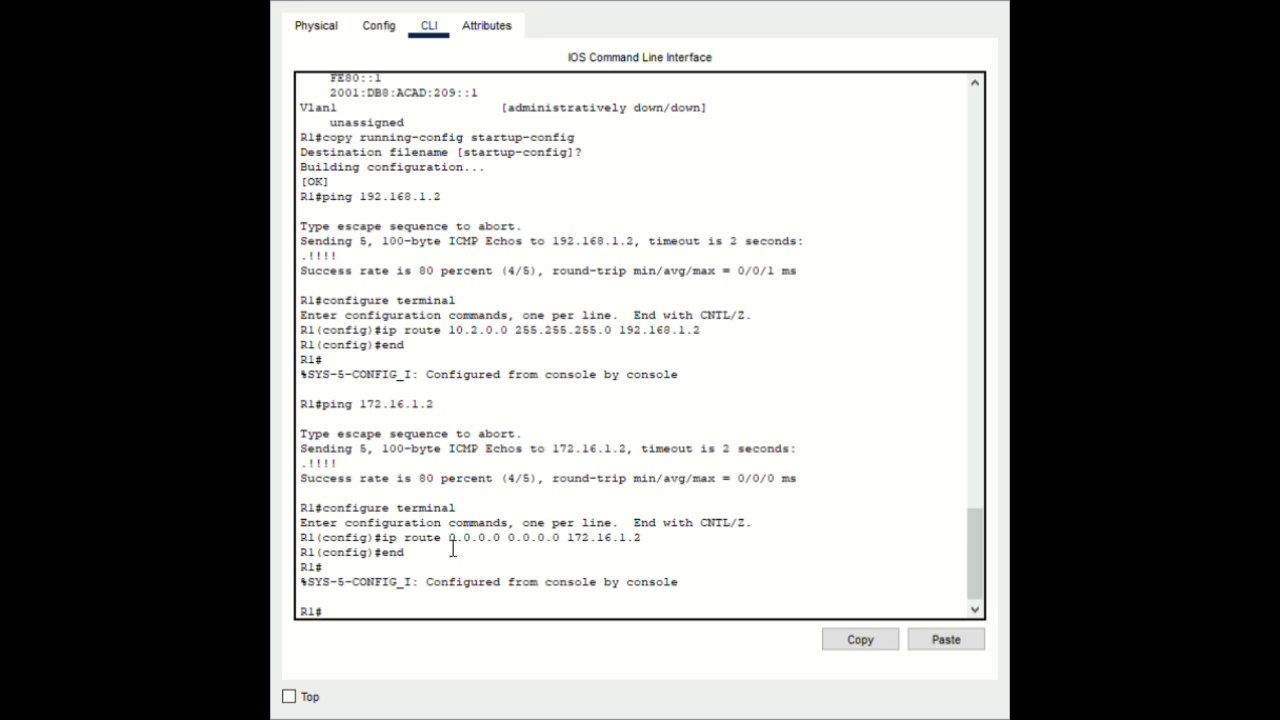
Add R1's floating default route 0.0.0.0 0.0.0.0 via 192.168.1.2 with distance 80
click(959, 640)
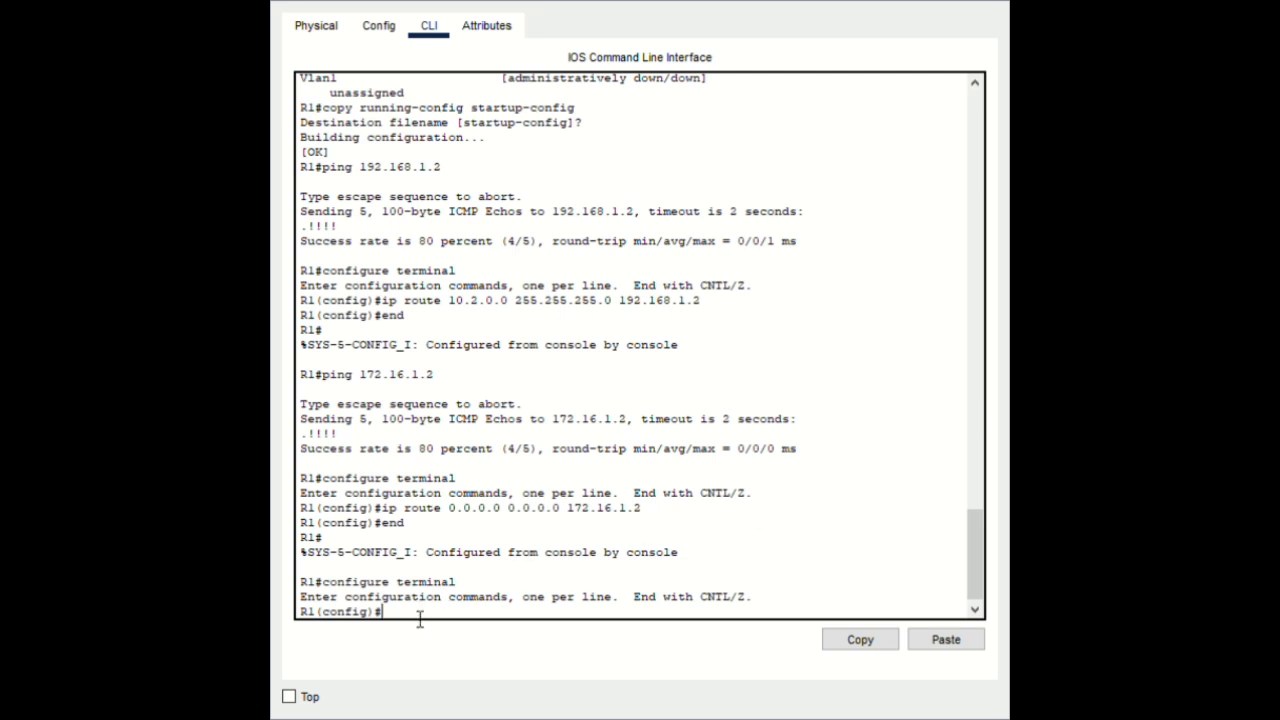
click(923, 643)
key(Return)
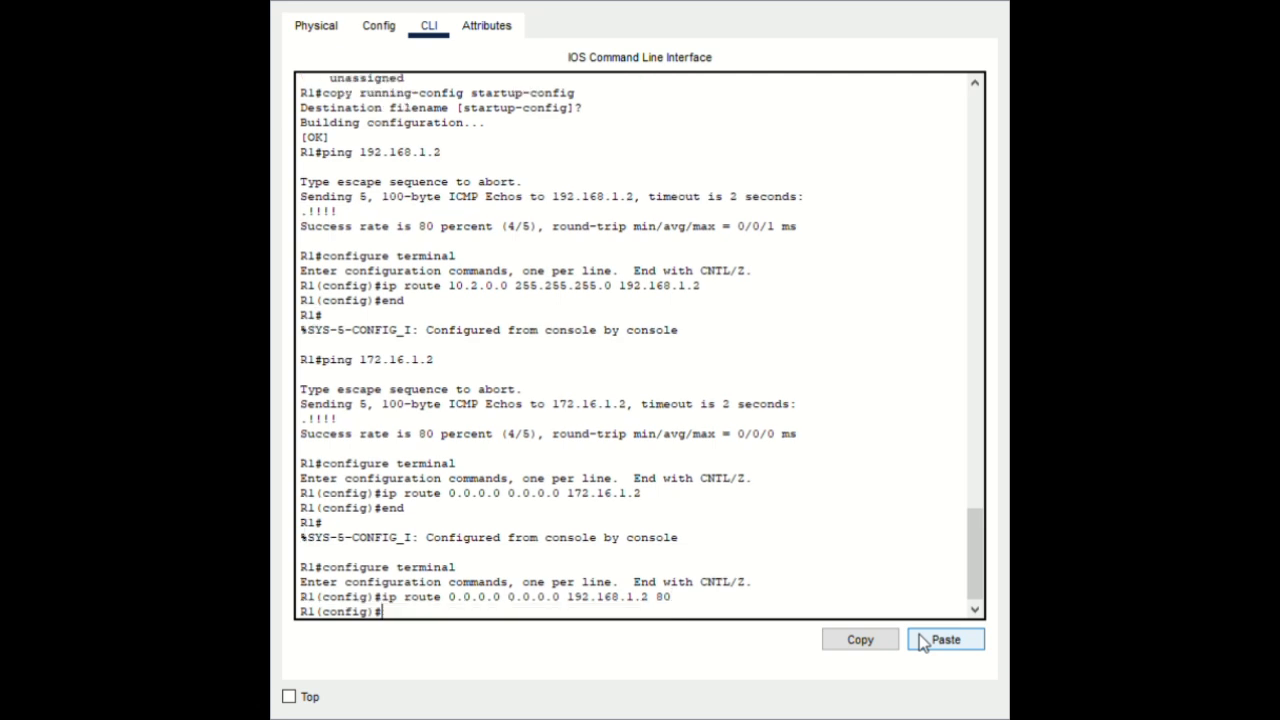
text(end)
key(Return)
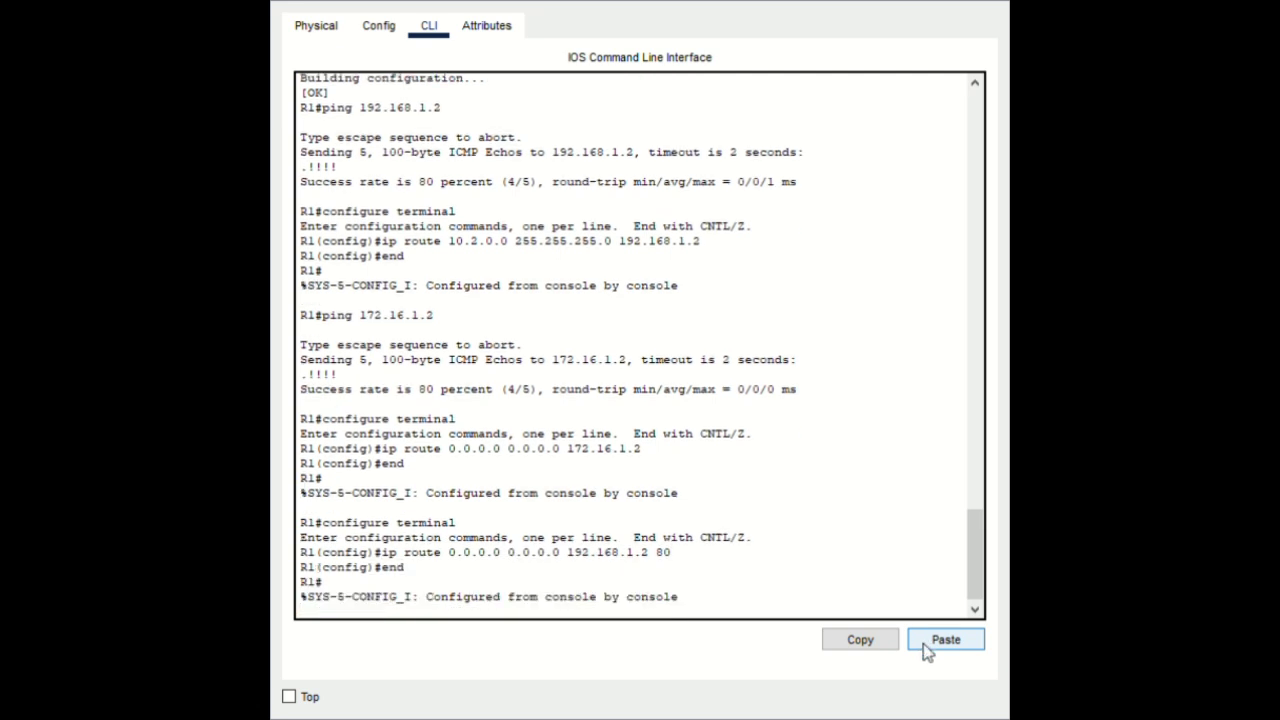
key(Return)
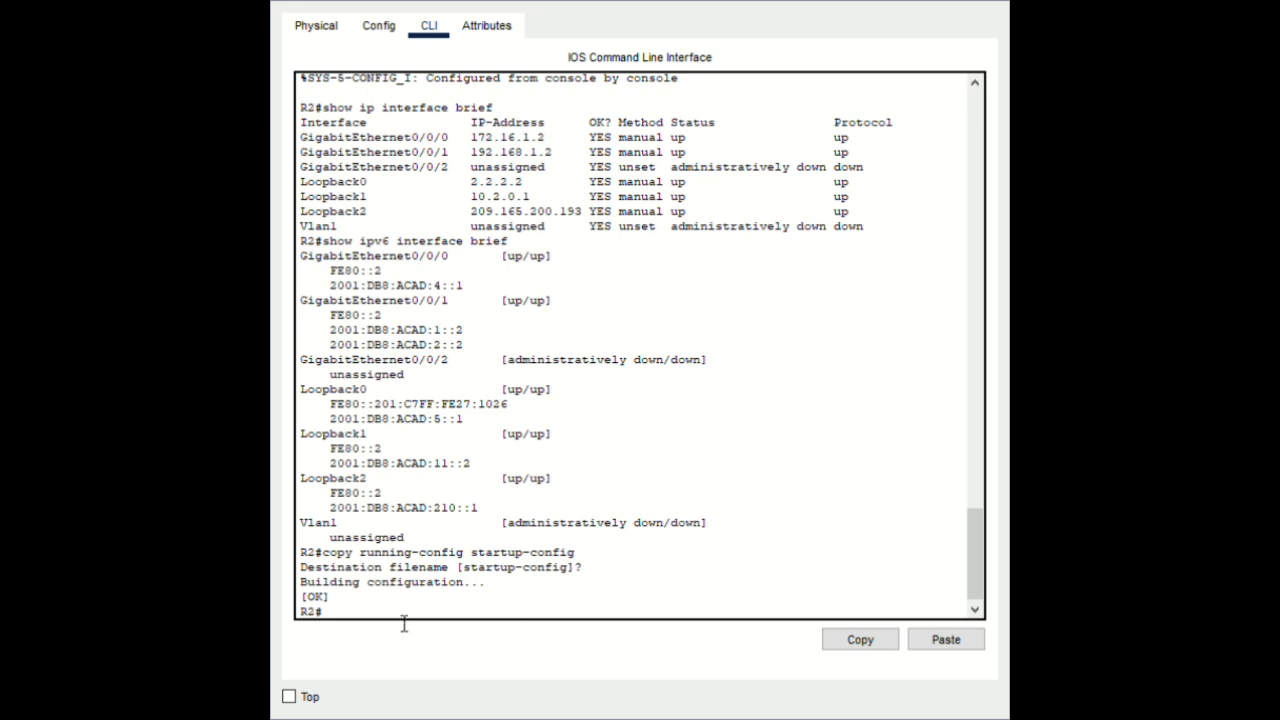
Ping 172.16.1.1 from R2, then add R2's default route 0.0.0.0 0.0.0.0 via 172.16.1.1
click(964, 639)
key(Return)
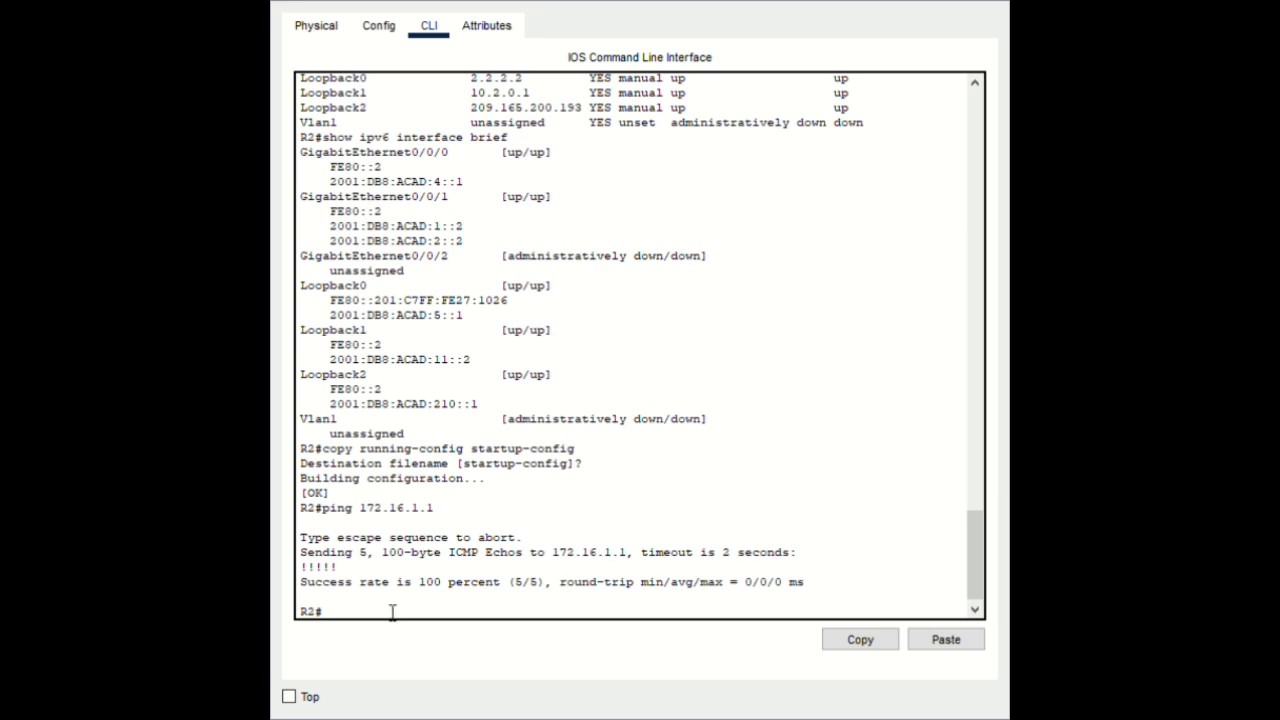
click(940, 644)
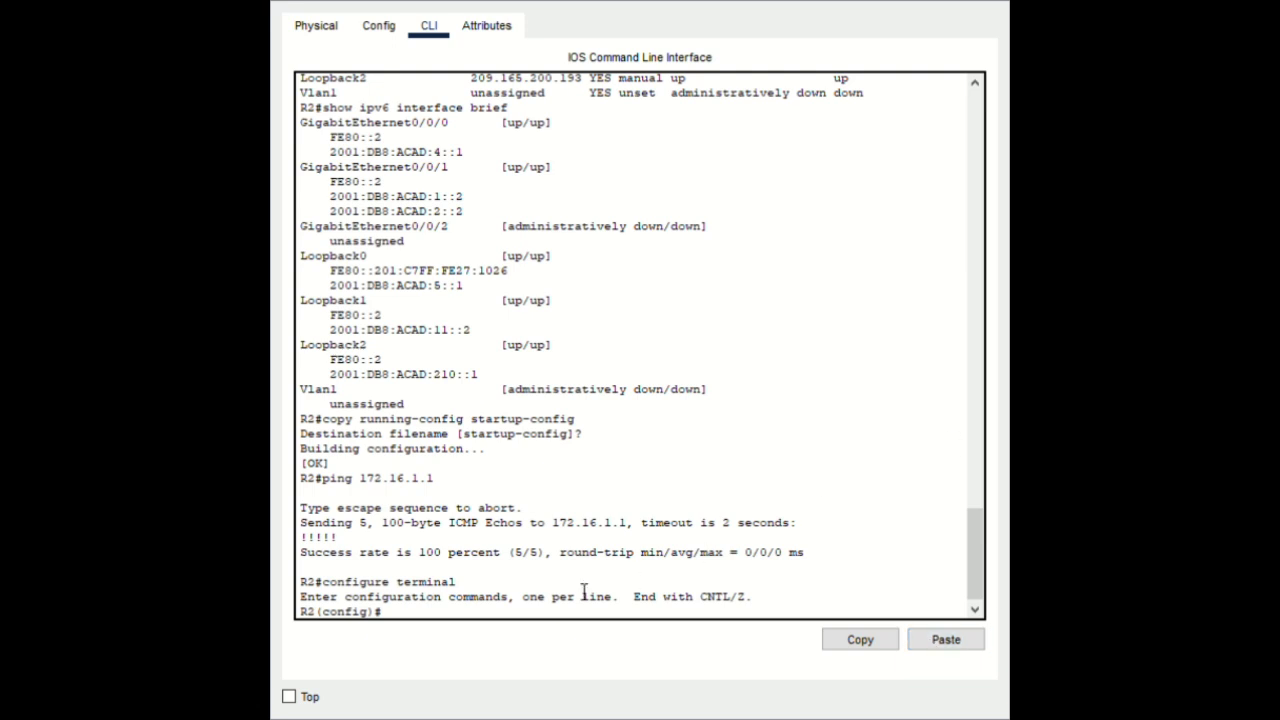
click(927, 641)
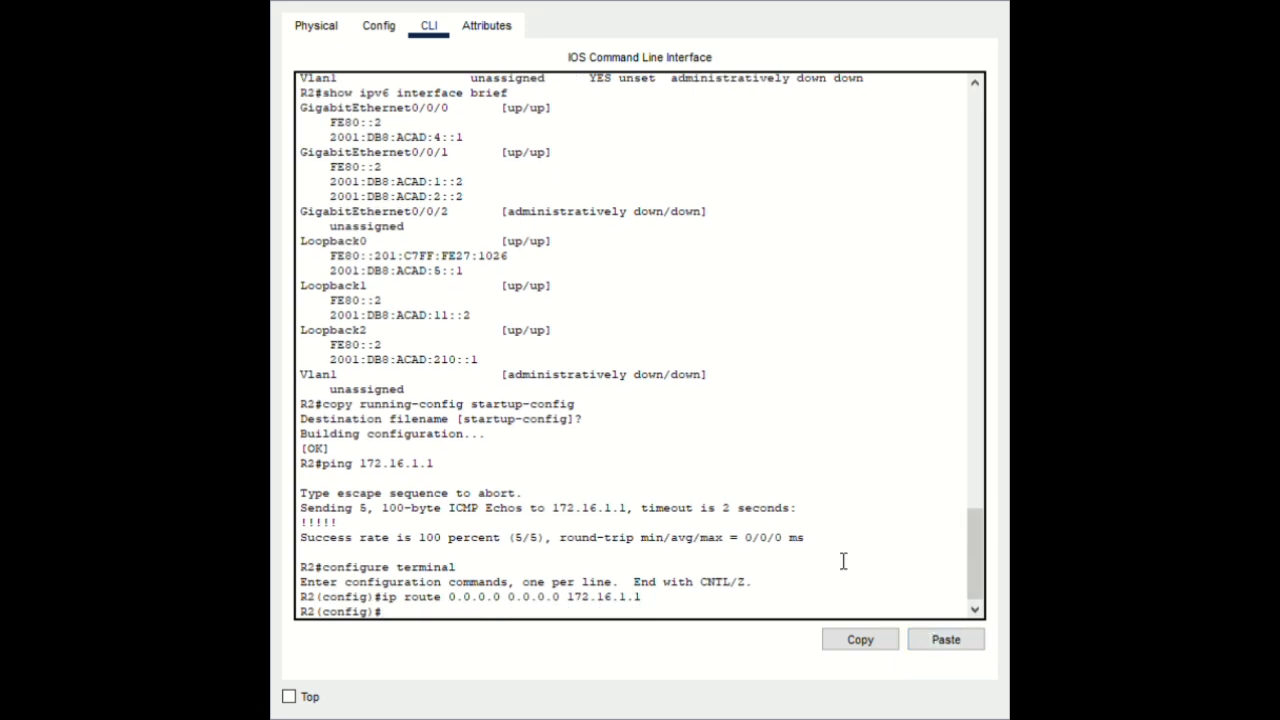
text(end)
key(Return)
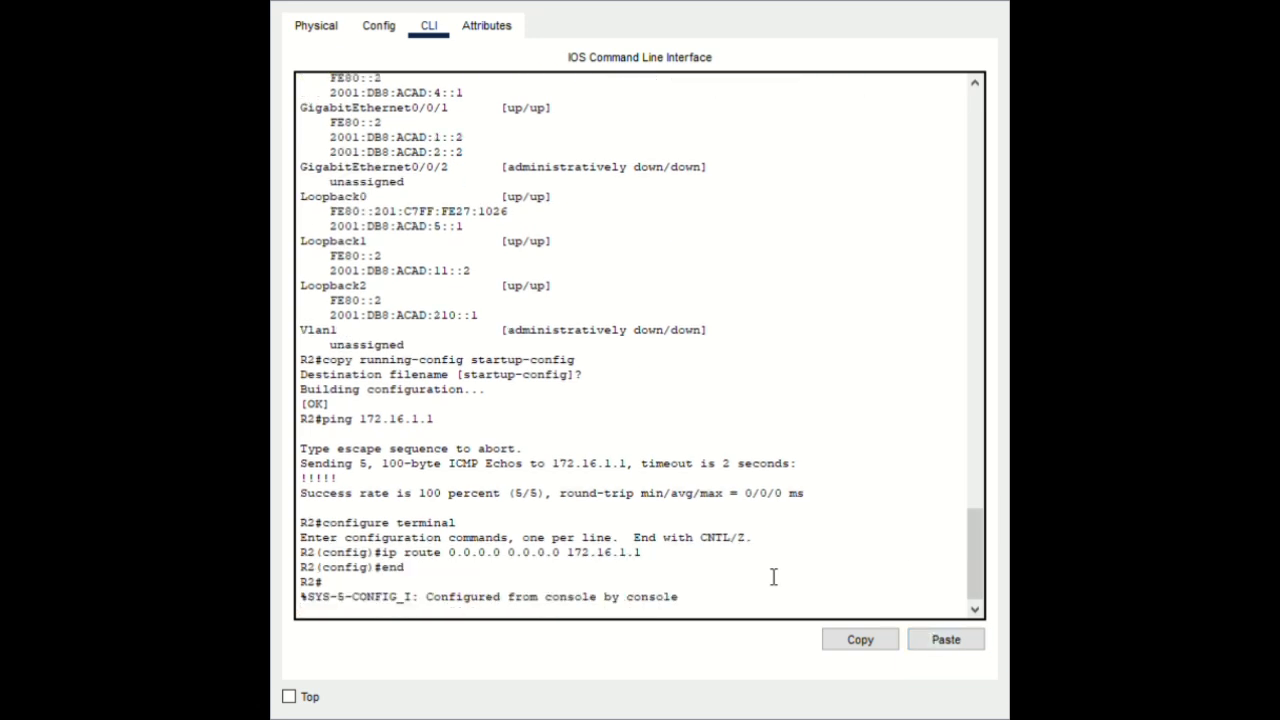
key(Return)
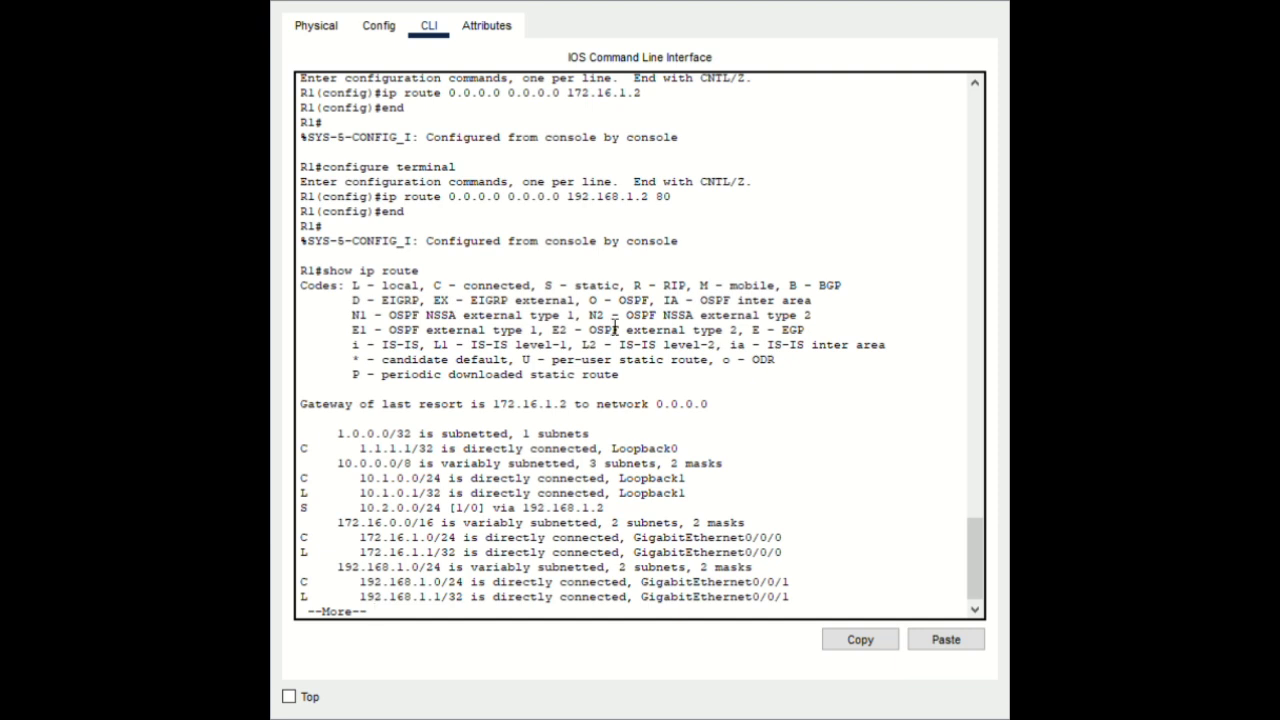
Page through R1's show ip route output until the S* 0.0.0.0/0 via 172.16.1.2 appears
scroll(588, 458, down, 1)
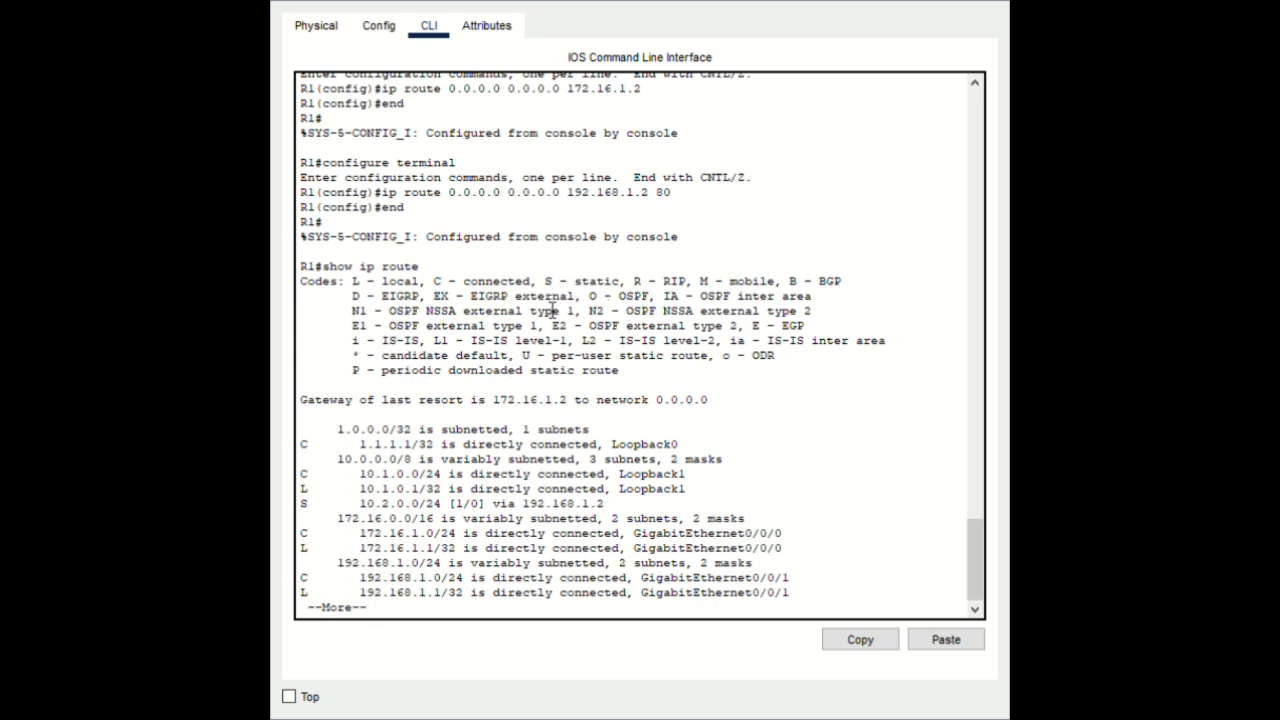
double_click(548, 282)
key(Return)
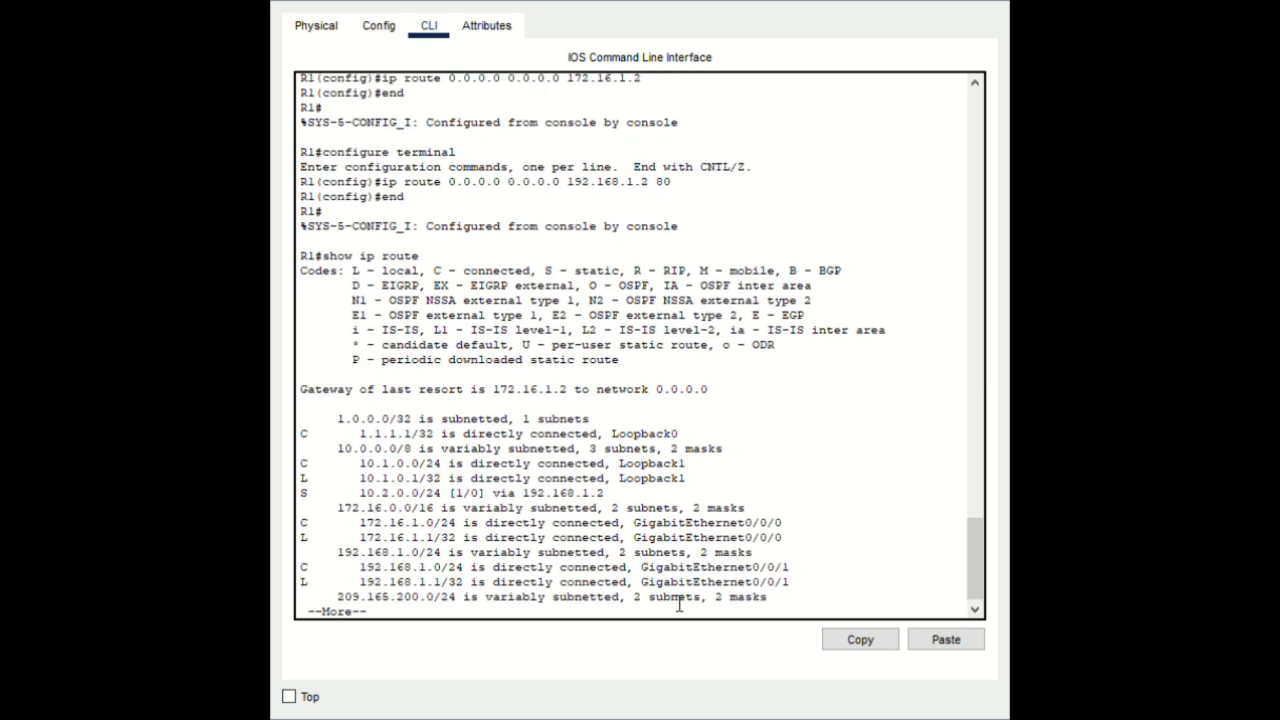
key(Return)
key(Return)
key(Return)
key(Return)
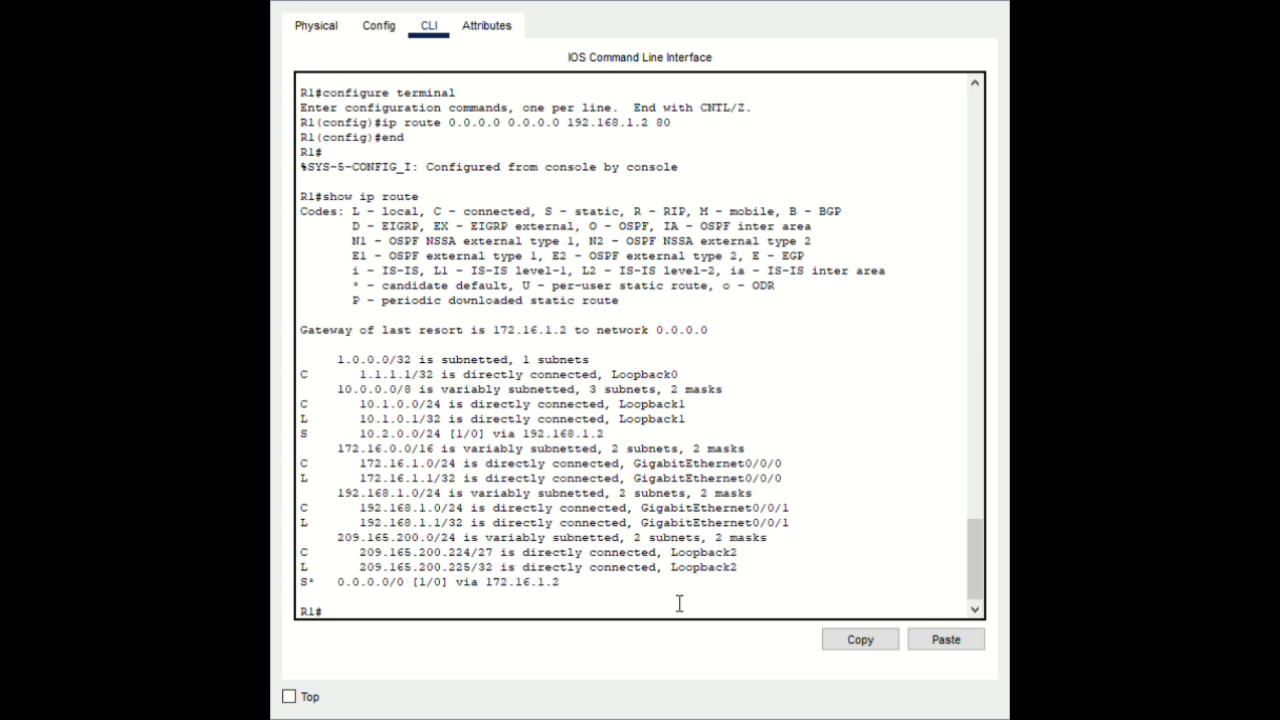
Run traceroute 10.2.0.1 and traceroute 209.165.200.193 on R1
click(932, 649)
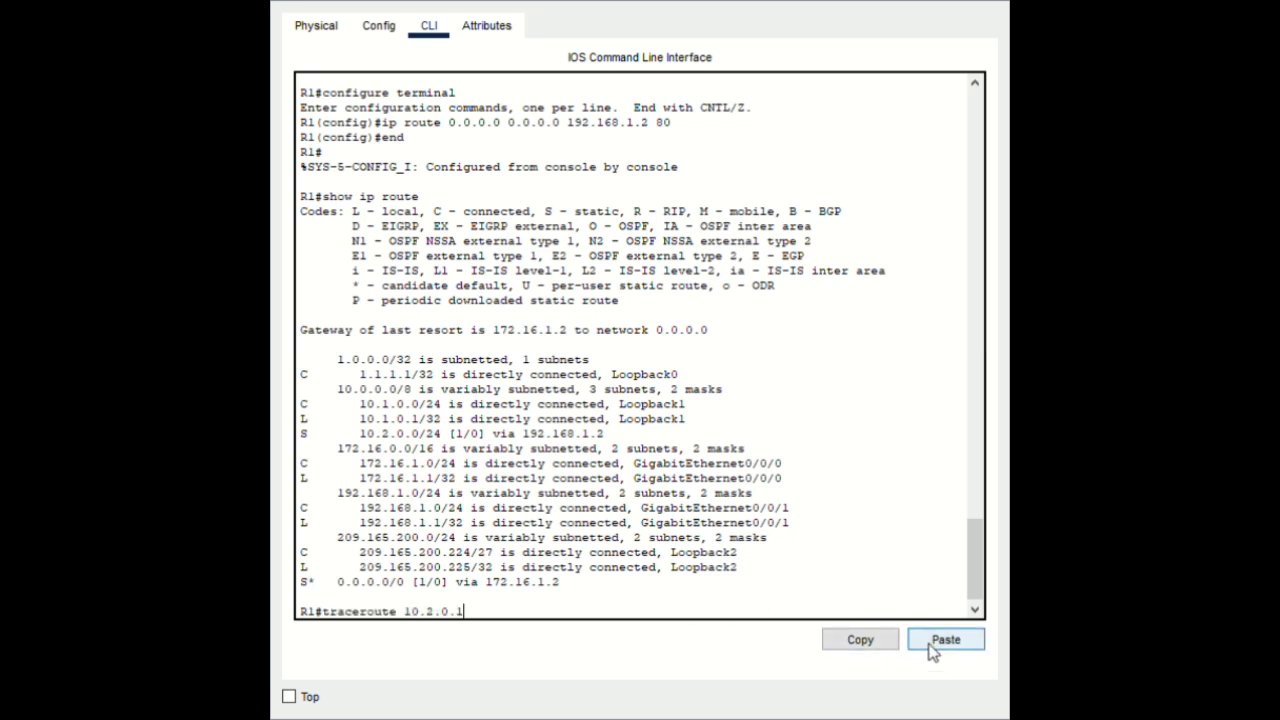
key(Return)
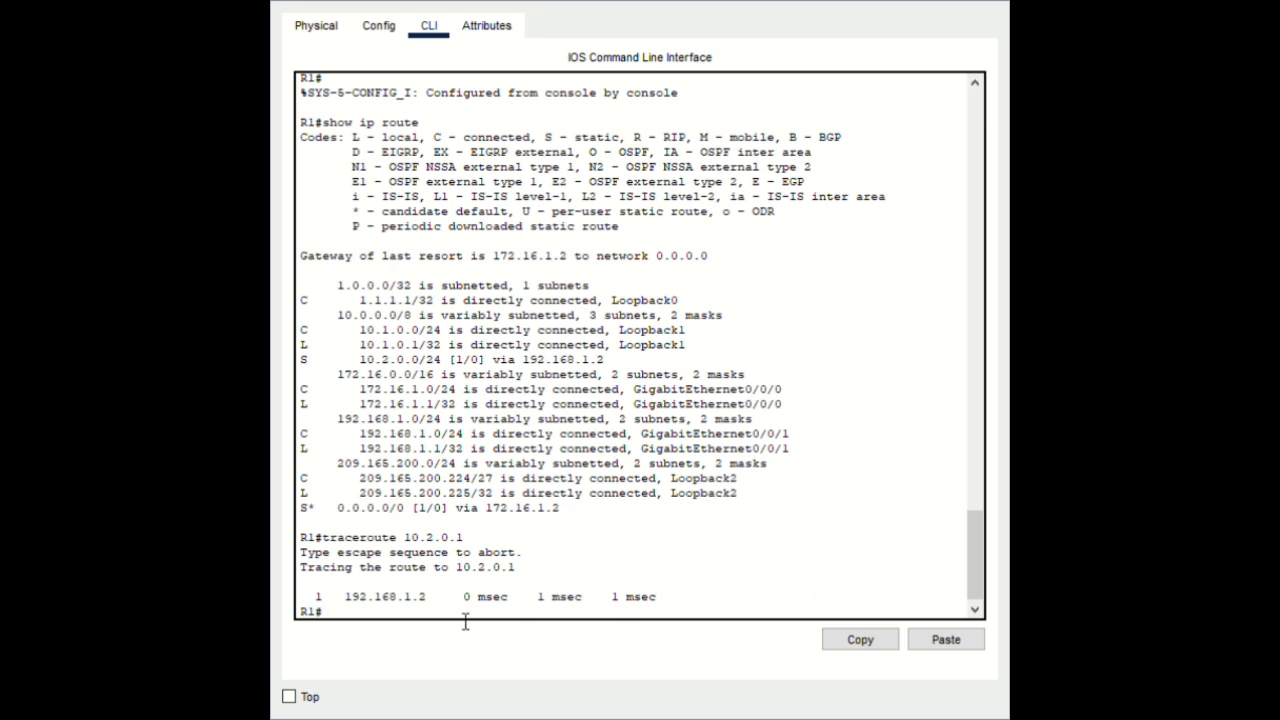
click(937, 635)
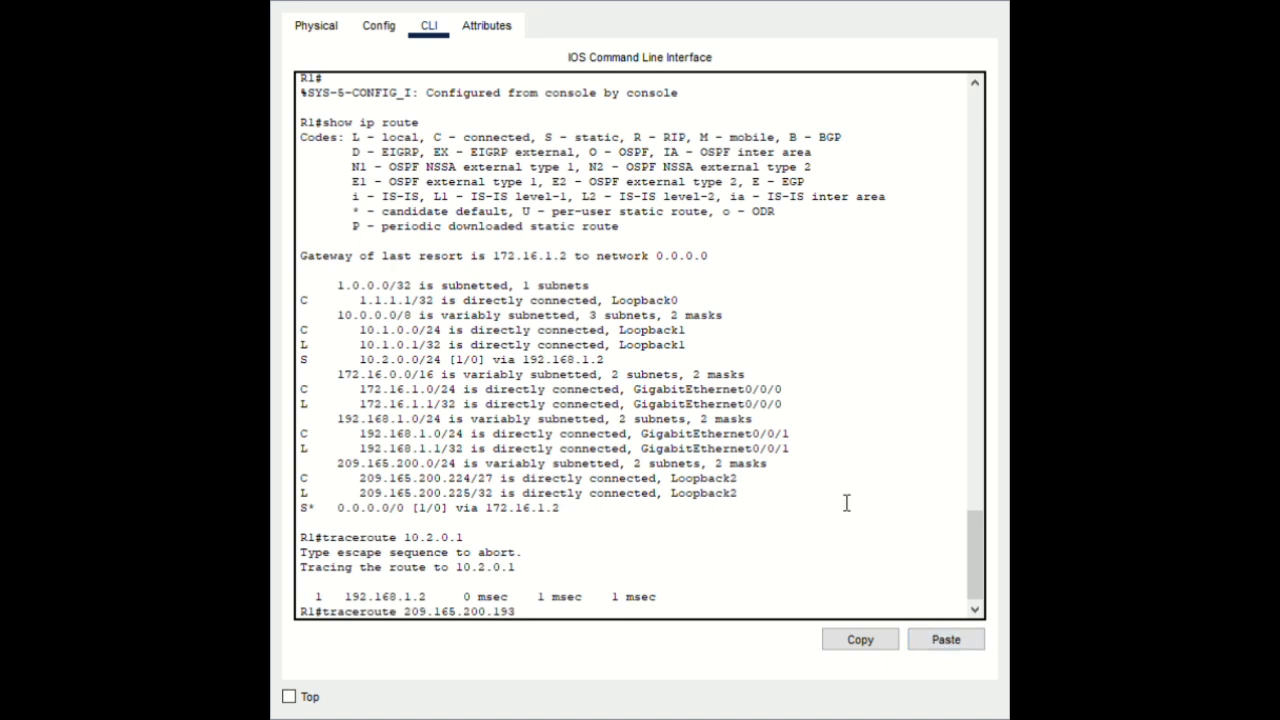
key(Return)
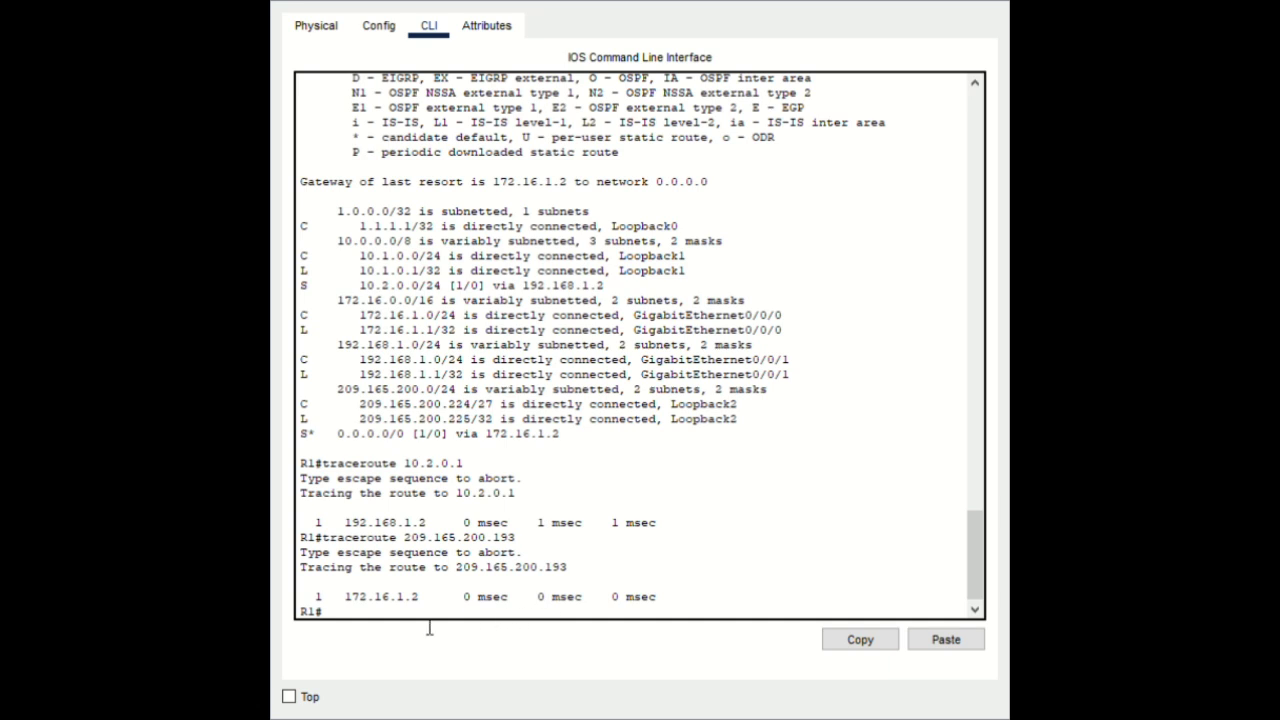
Shut down R1's interface G0/0/0 and return to privileged mode
click(968, 645)
key(Return)
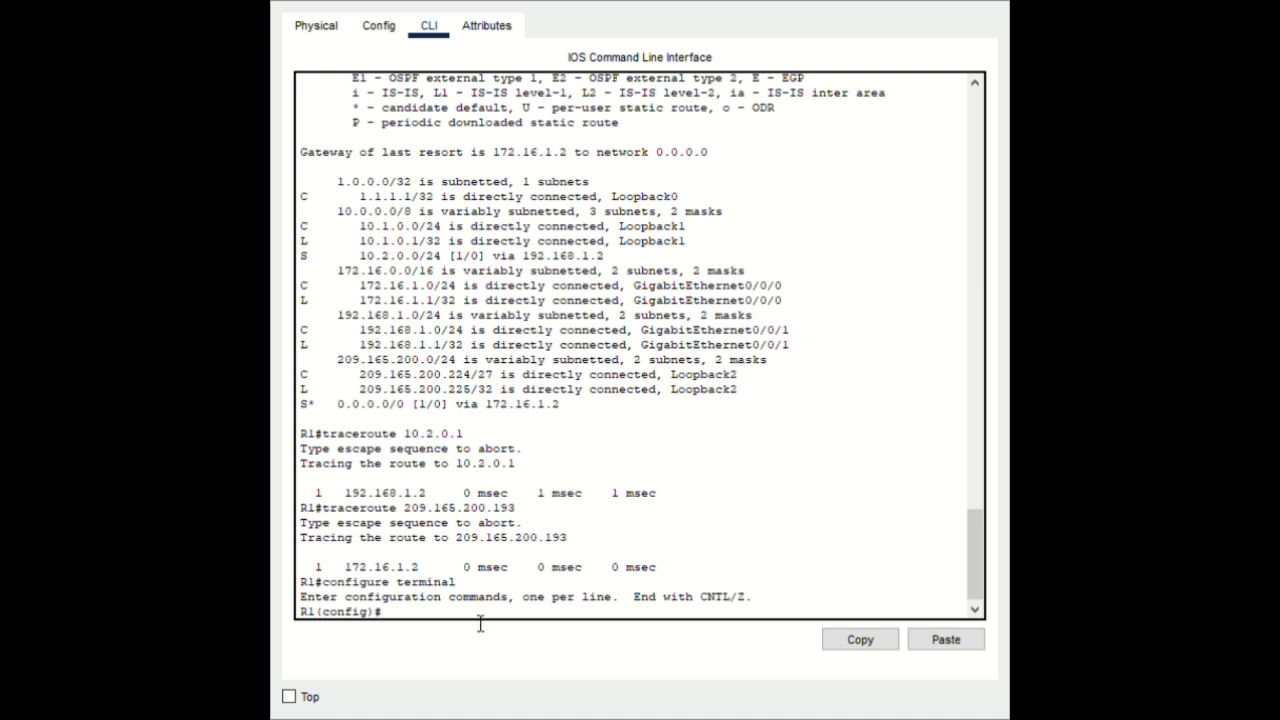
click(948, 640)
key(Return)
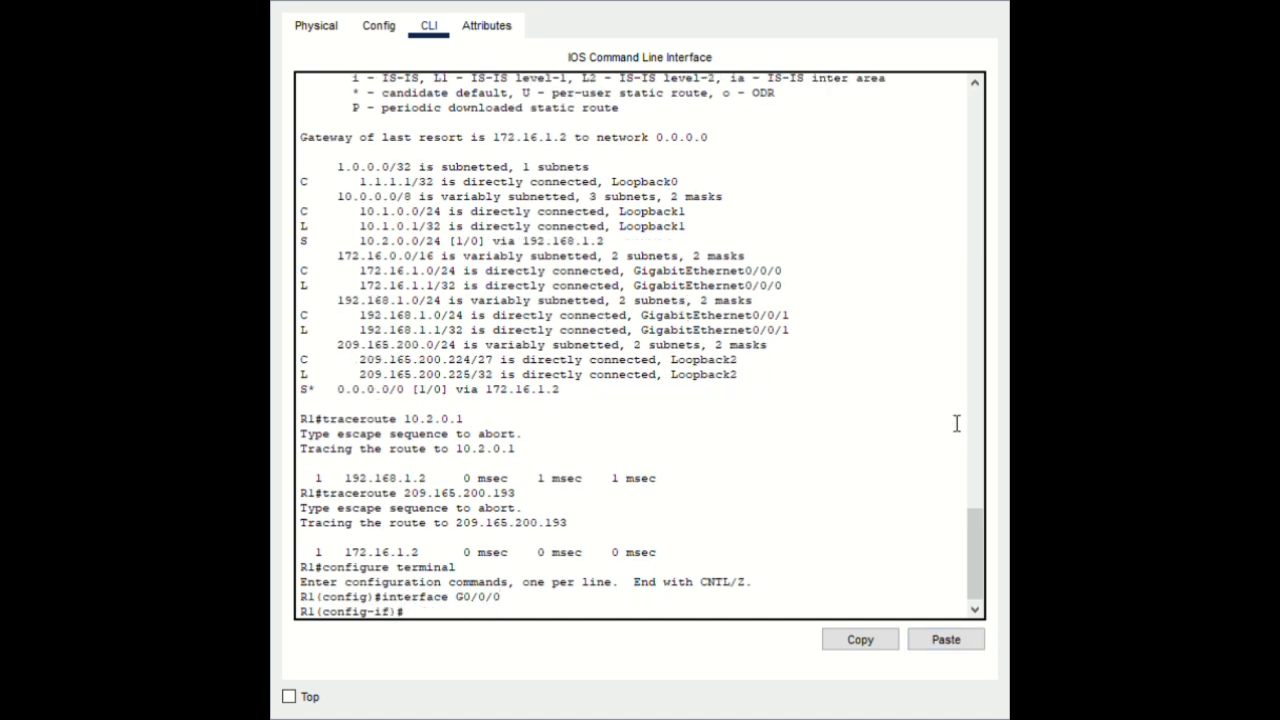
click(944, 641)
key(Return)
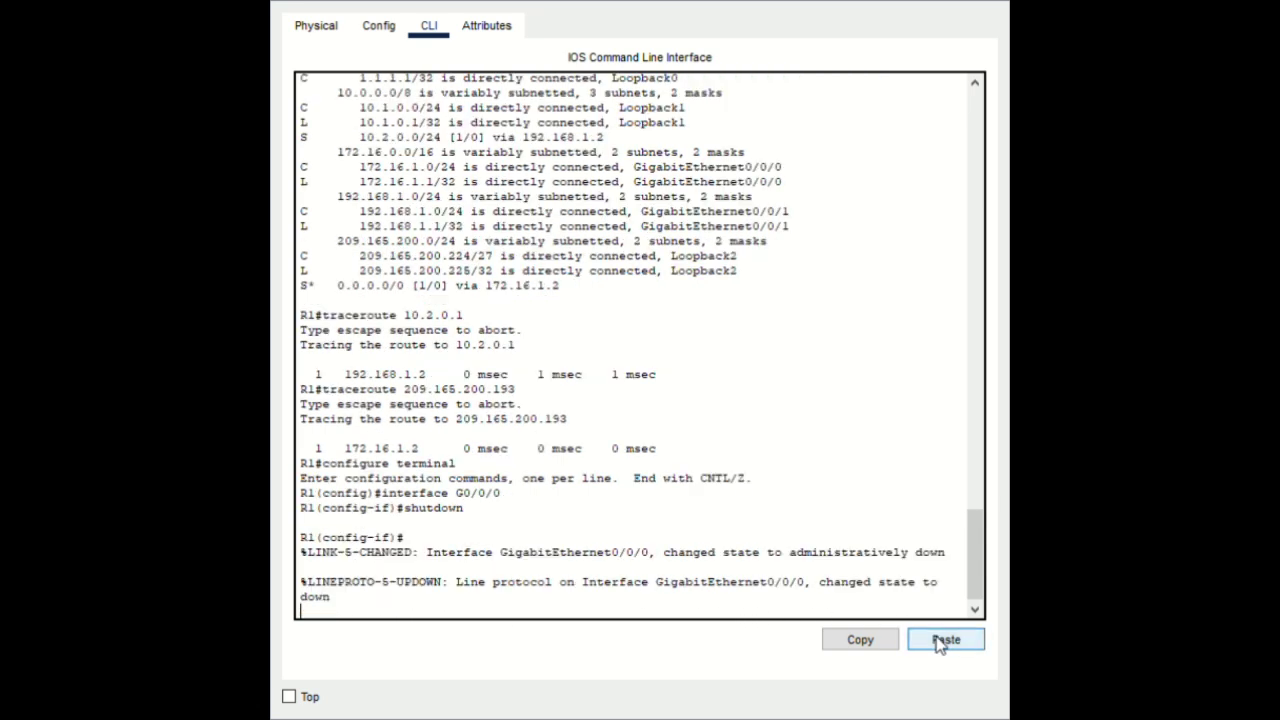
key(Return)
text(end)
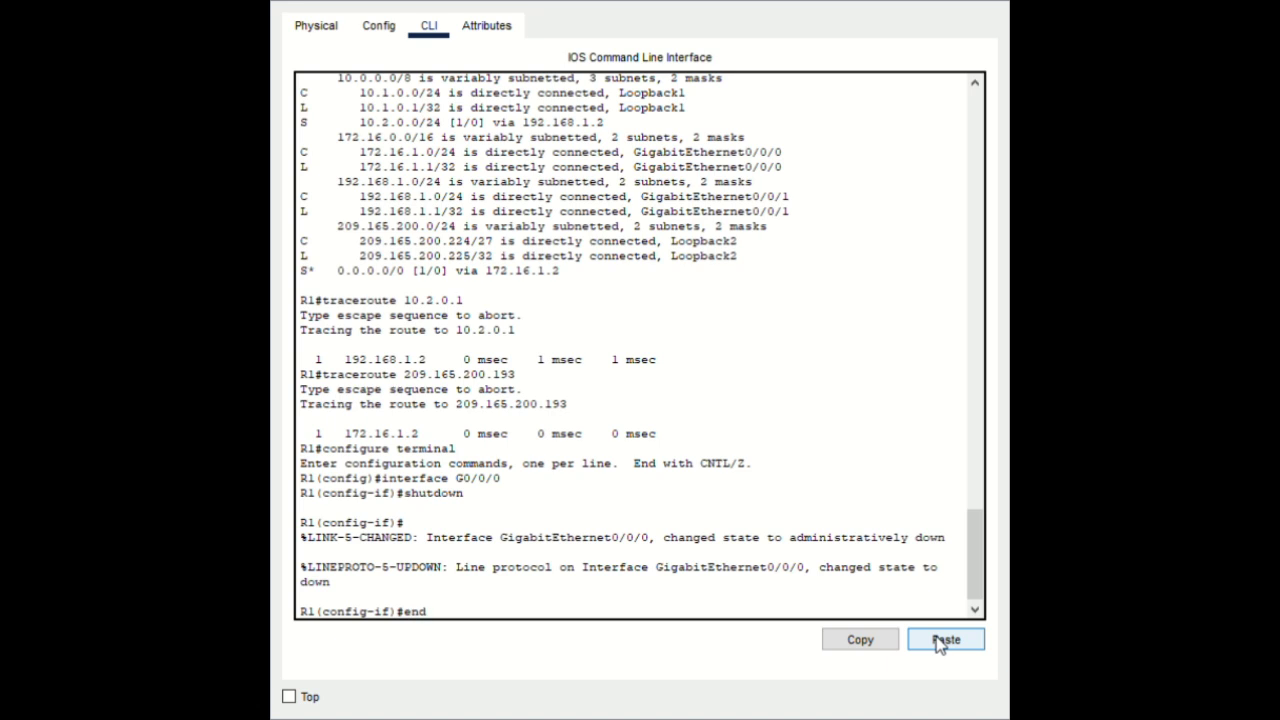
key(Return)
key(Return)
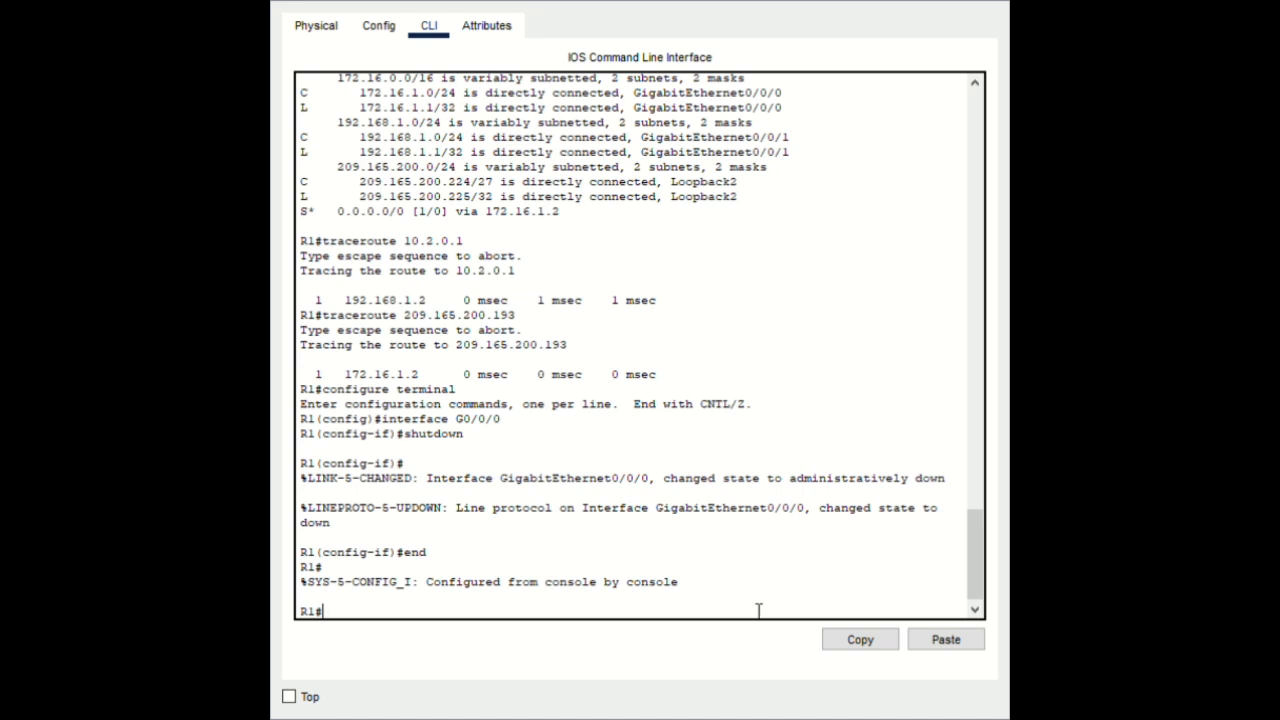
Show R1's static routes and highlight the floating default route's distance 80
click(945, 641)
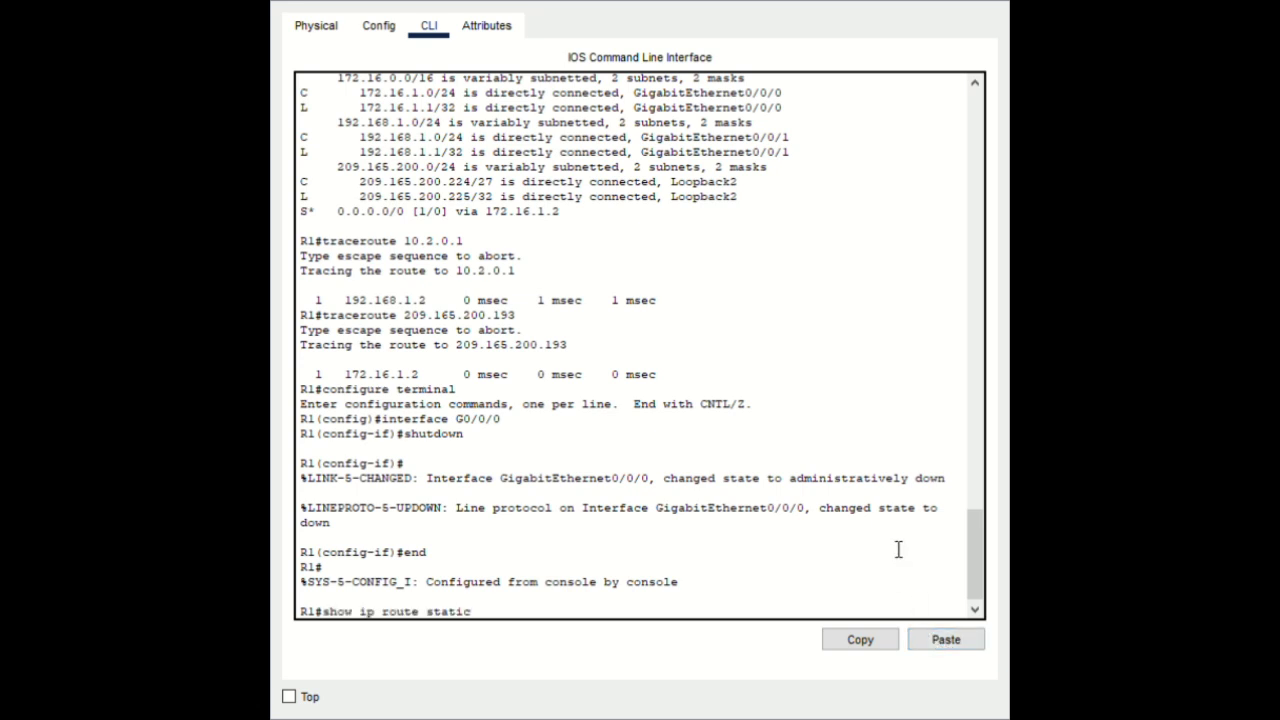
key(Return)
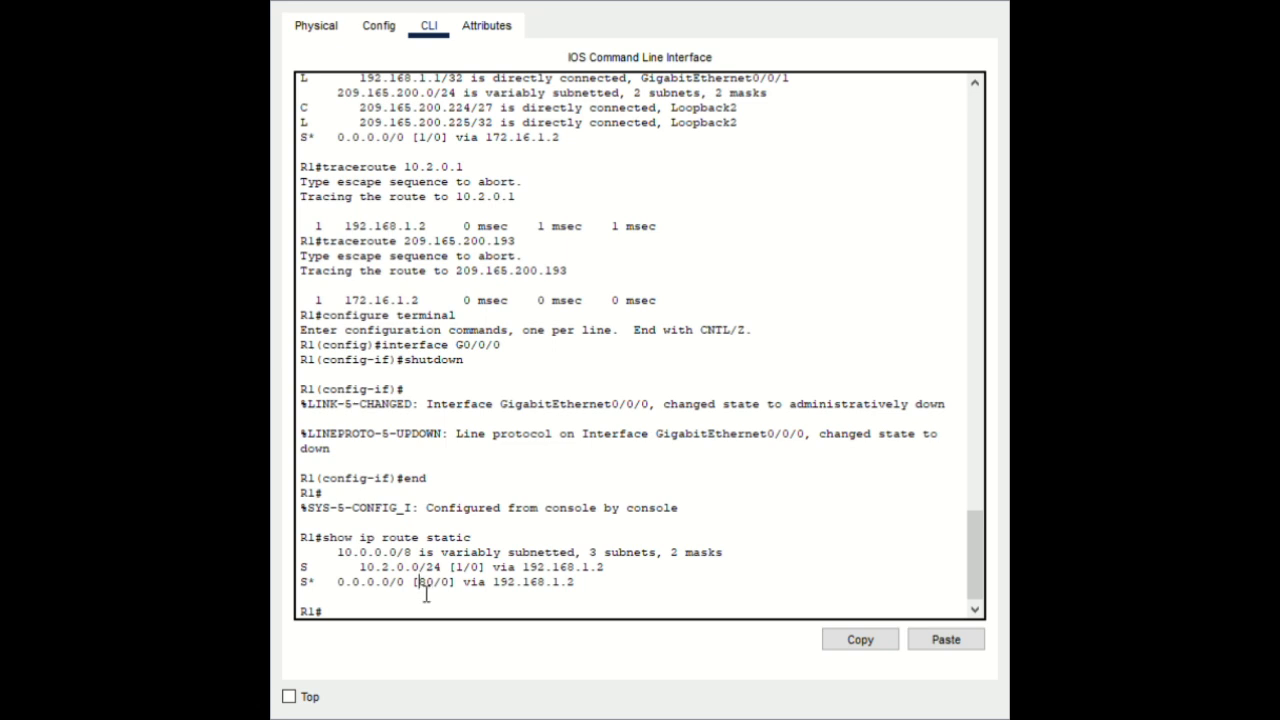
drag(419, 584, 440, 596)
click(463, 582)
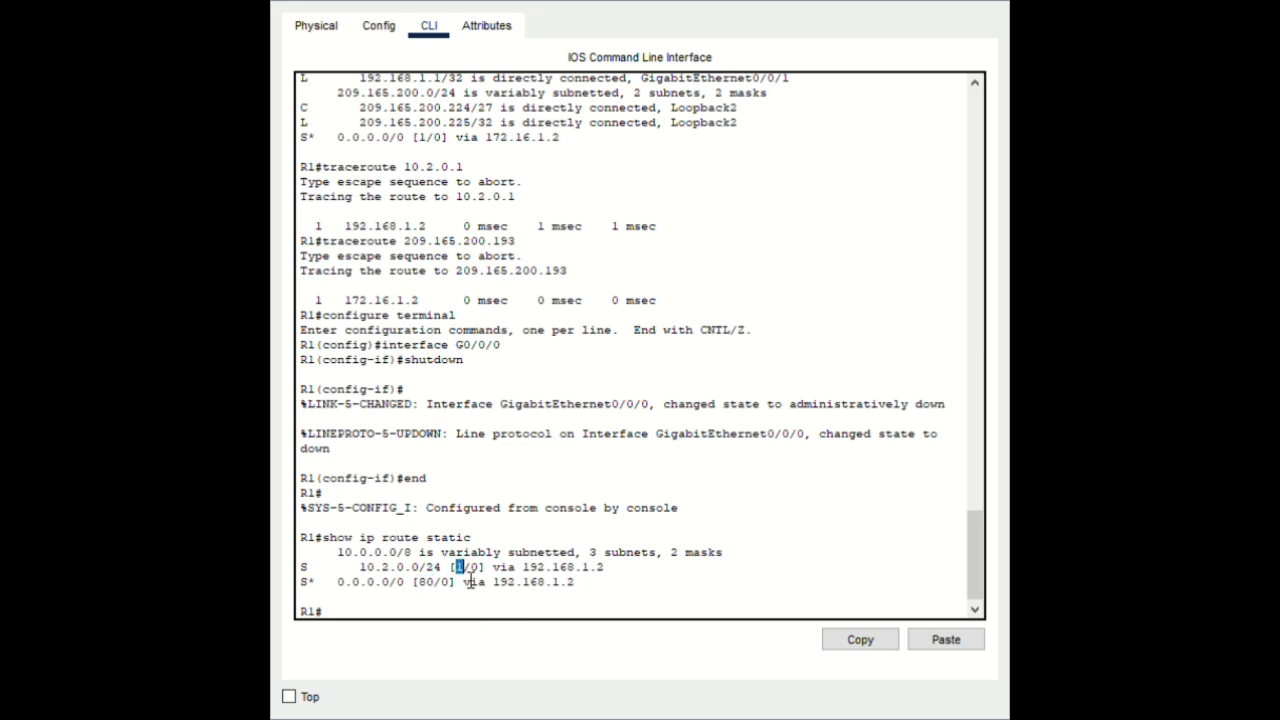
drag(352, 580, 383, 582)
click(385, 582)
Rerun traceroute 209.165.200.193 and highlight the new first hop 192.168.1.2
click(956, 638)
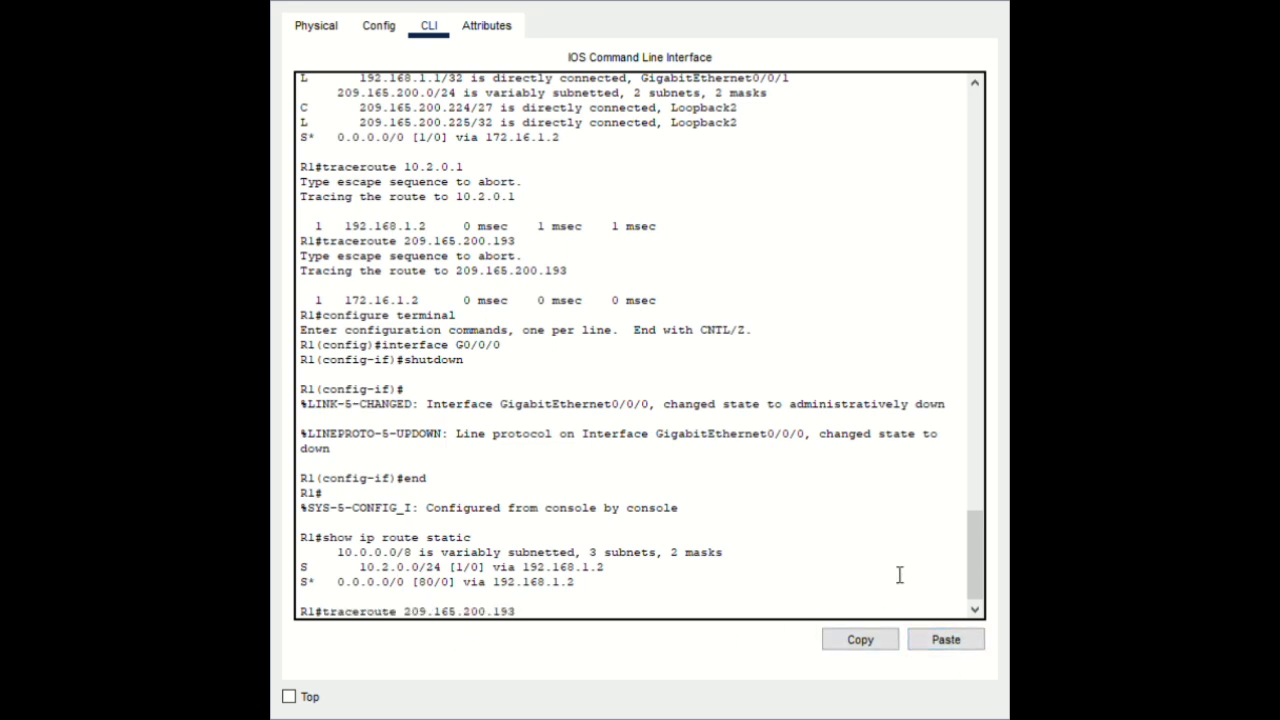
key(Return)
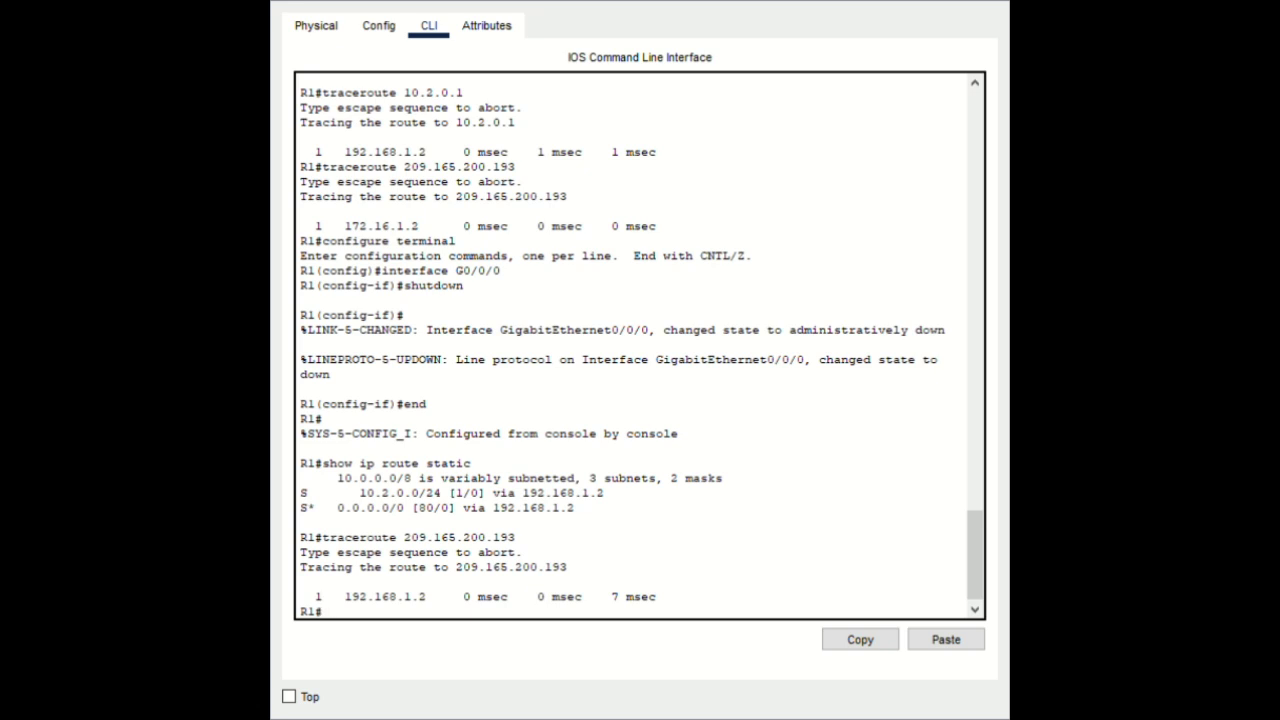
drag(434, 605, 350, 598)
drag(451, 568, 441, 568)
click(425, 610)
Issue no shutdown on R1's interface G0/0/0 and return to privileged mode
click(957, 641)
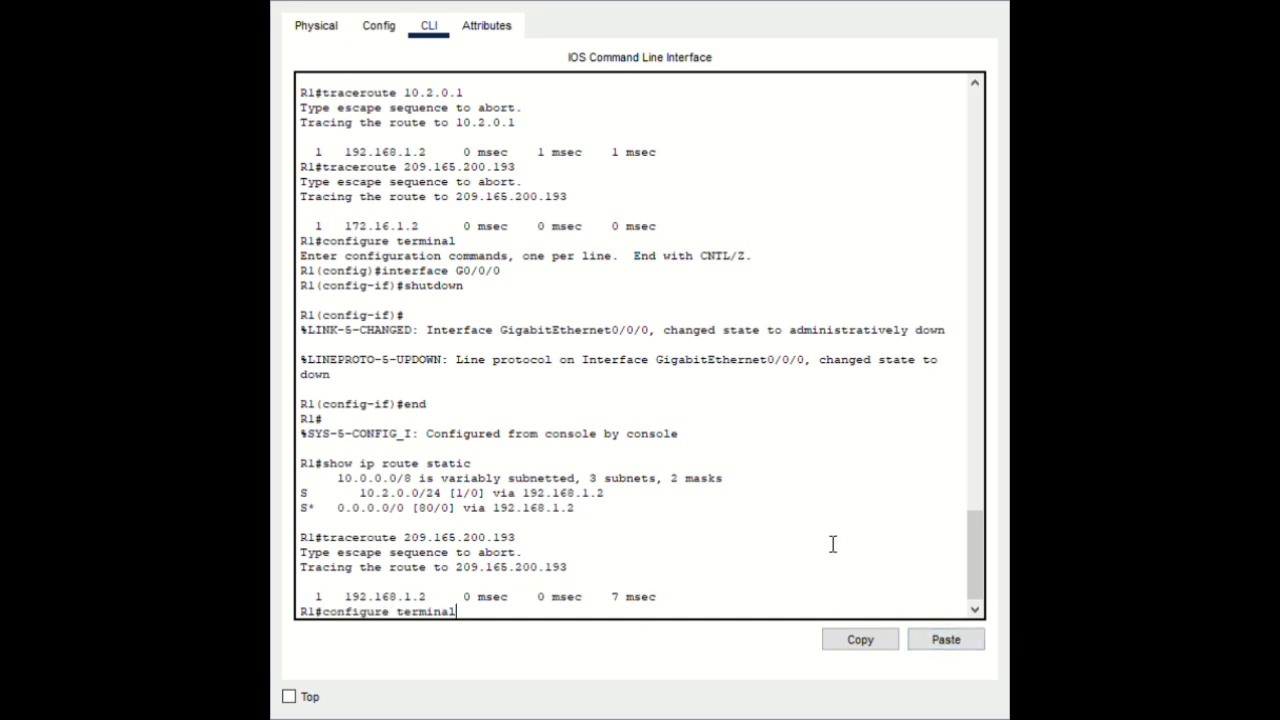
key(Return)
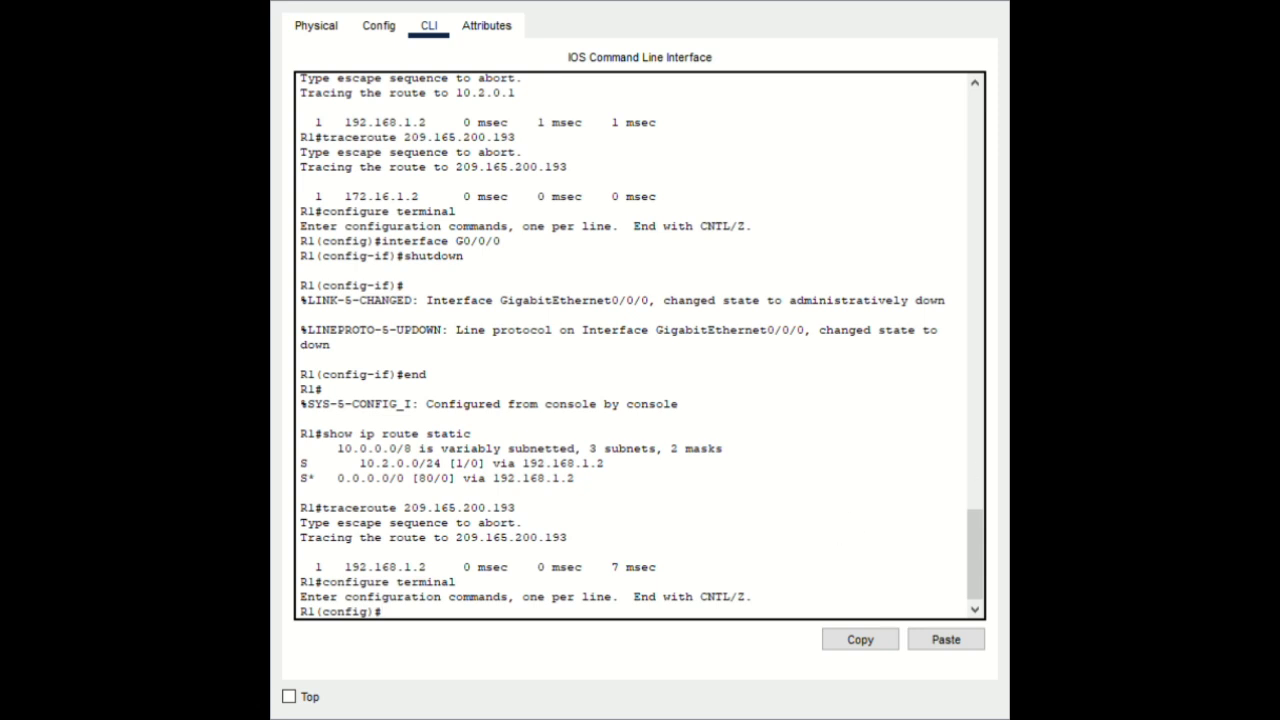
click(944, 640)
key(Return)
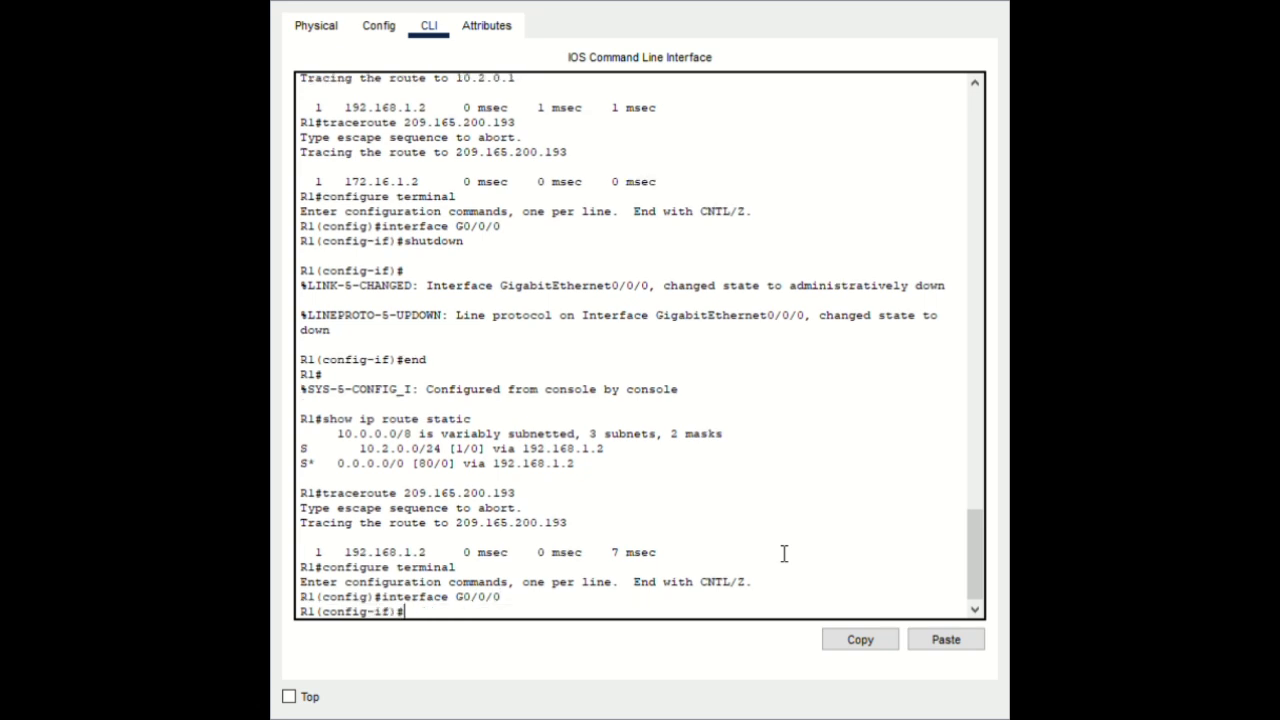
text(no shutdown)
key(Return)
key(Return)
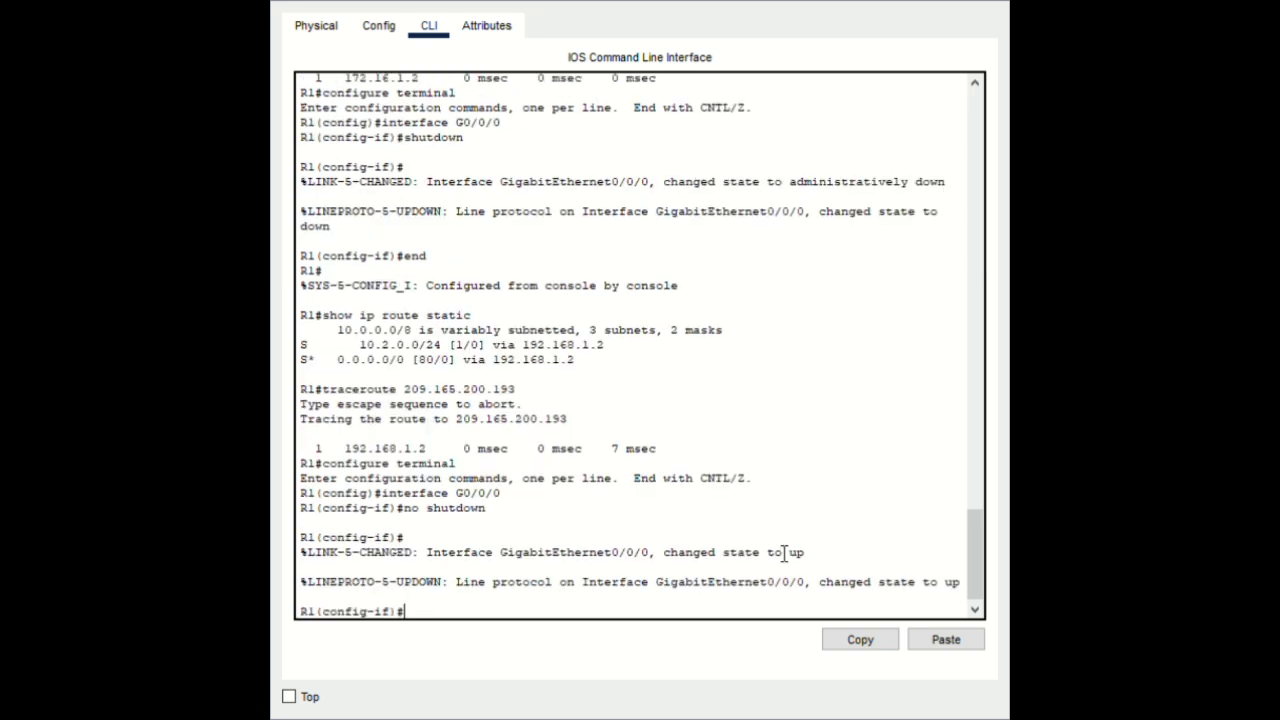
text(end)
key(Return)
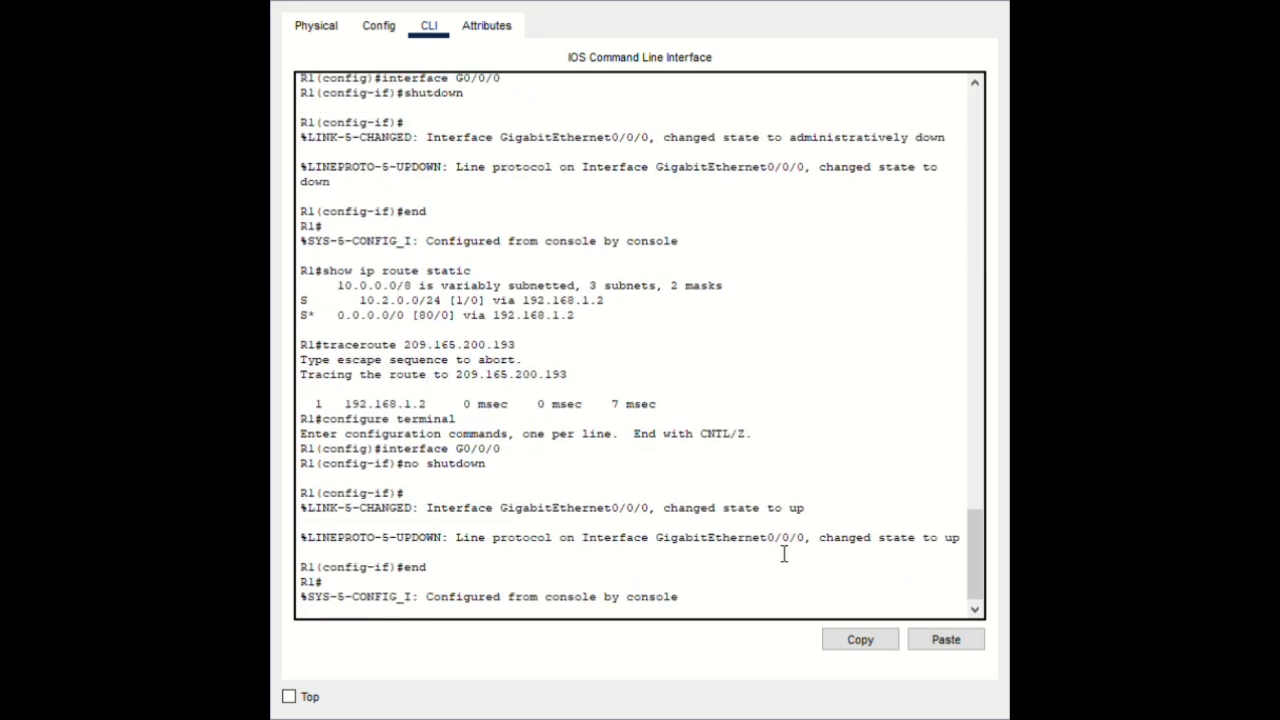
key(Return)
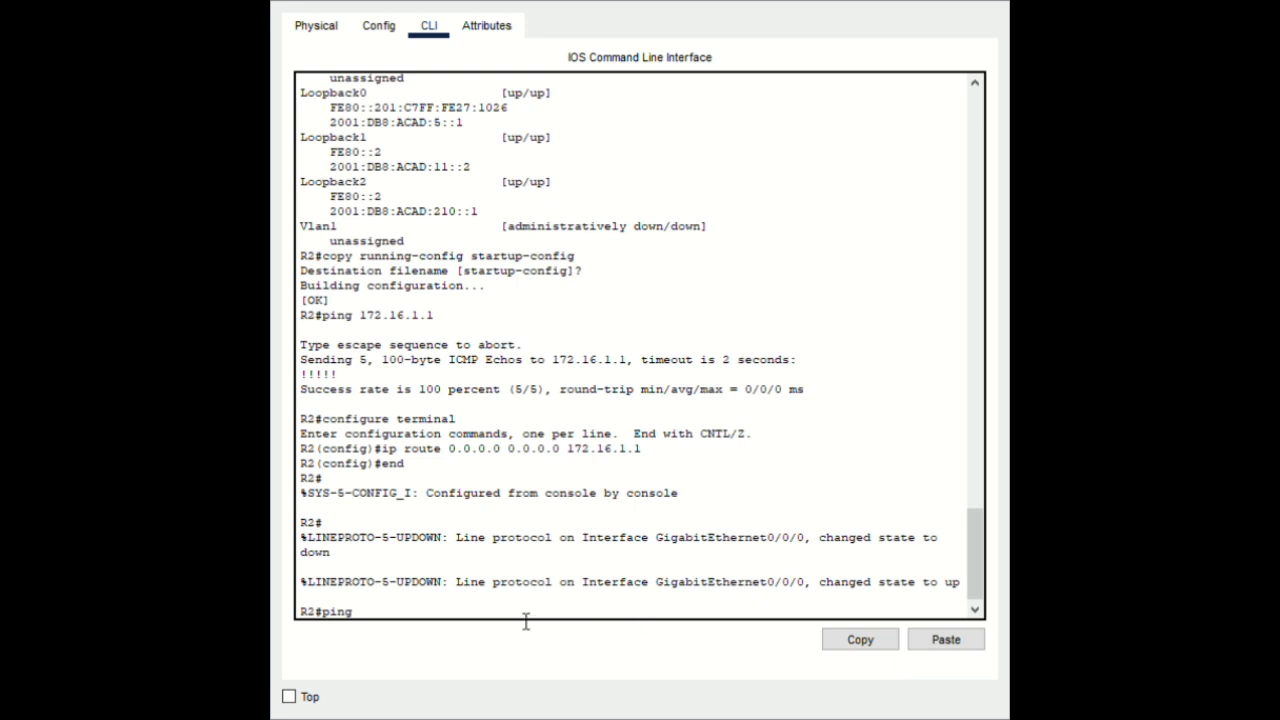
Ping 10.1.0.1 and then 209.165.200.225 from R2
click(943, 640)
key(Return)
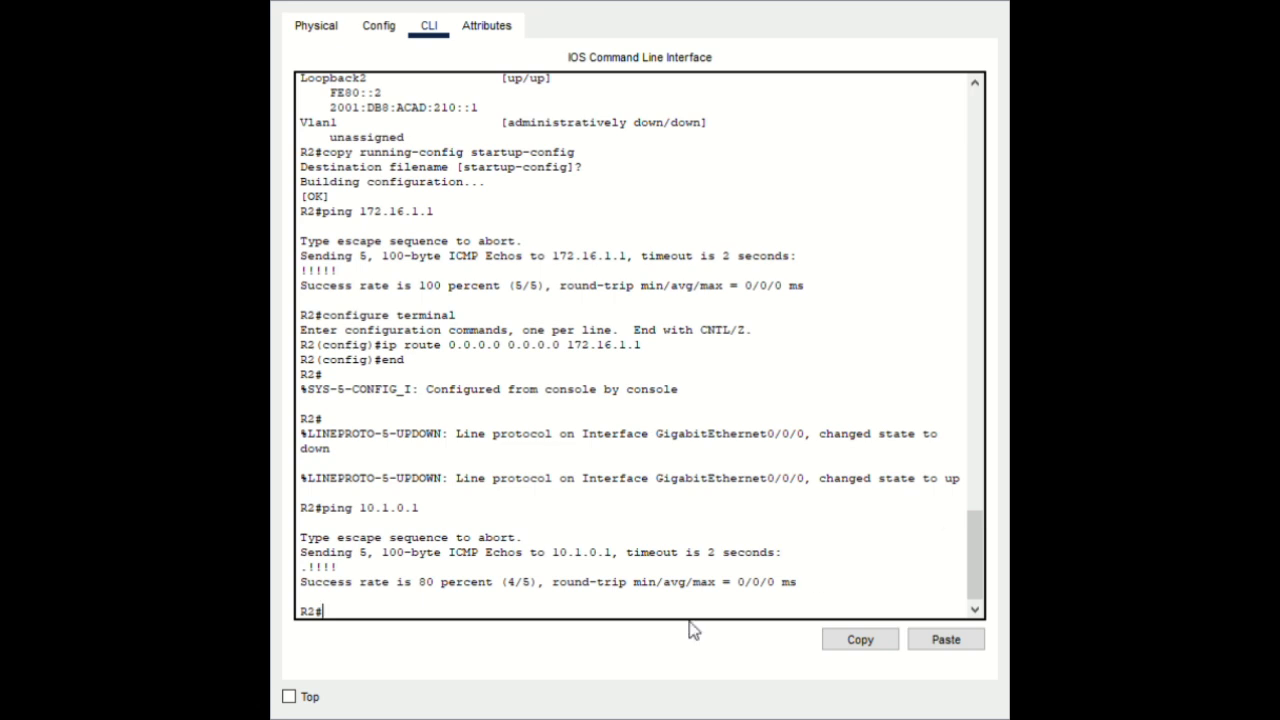
key(Up)
key(BackSpace)
key(BackSpace)
key(BackSpace)
key(BackSpace)
key(BackSpace)
key(BackSpace)
key(BackSpace)
key(BackSpace)
click(925, 645)
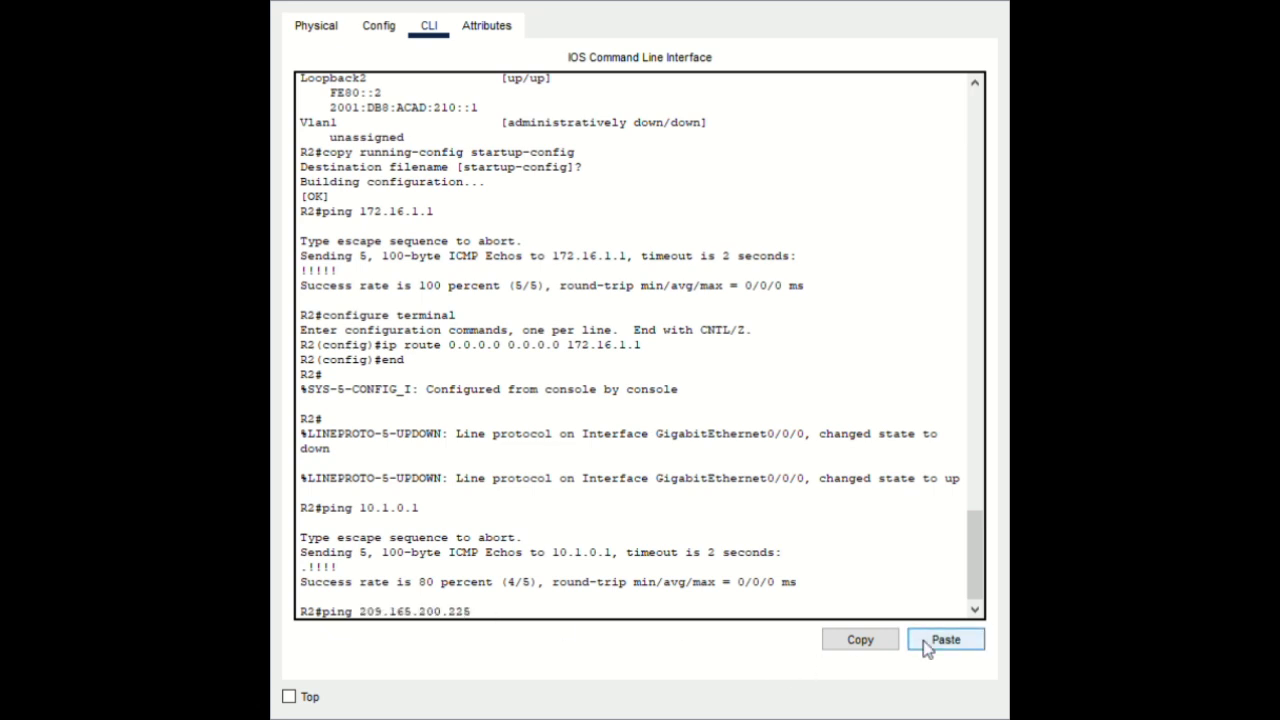
key(Return)
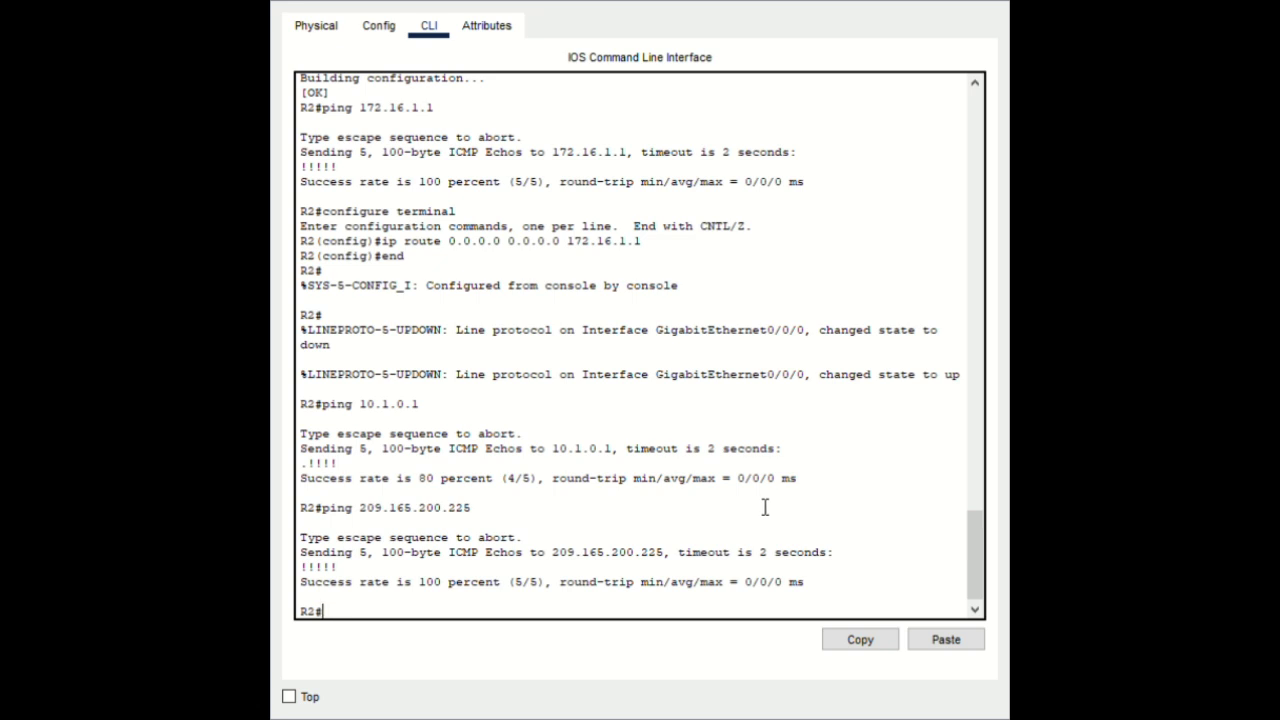
scroll(383, 520, up, 2)
scroll(383, 520, down, 2)
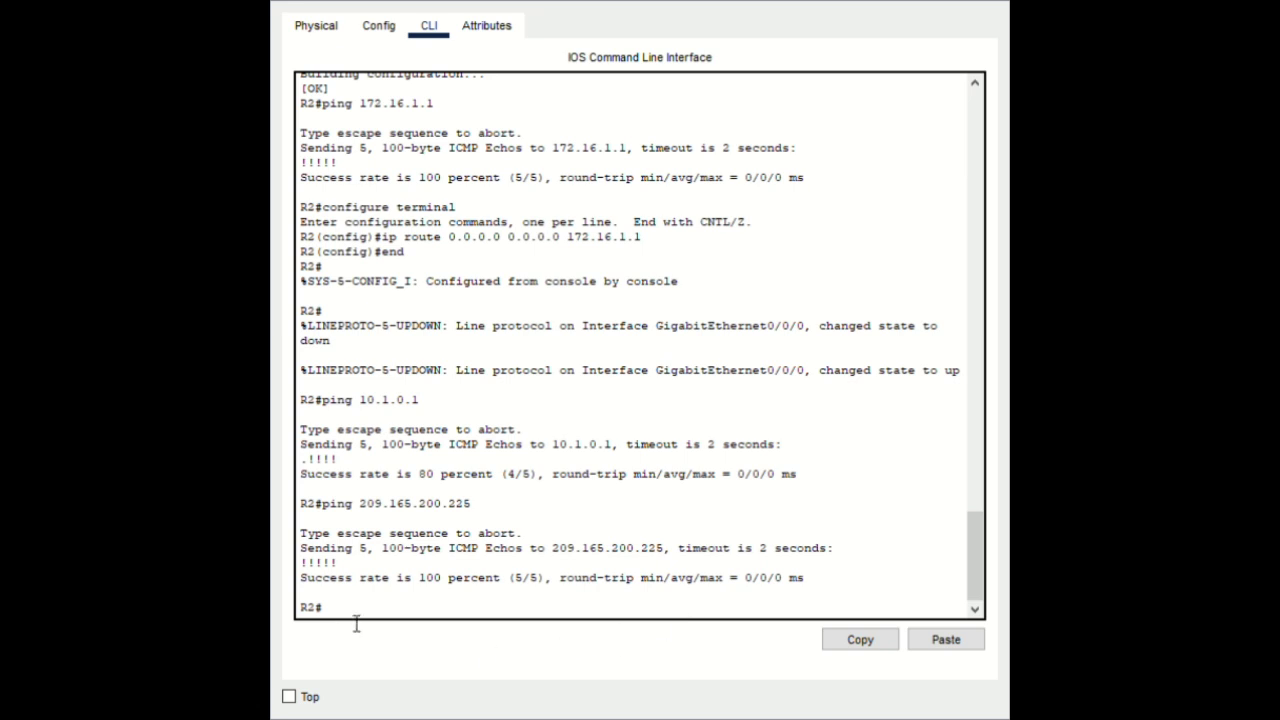
Ping 2001:db8:acad:1::1 from R2 (0 percent success), then enter configure terminal
click(947, 640)
key(Return)
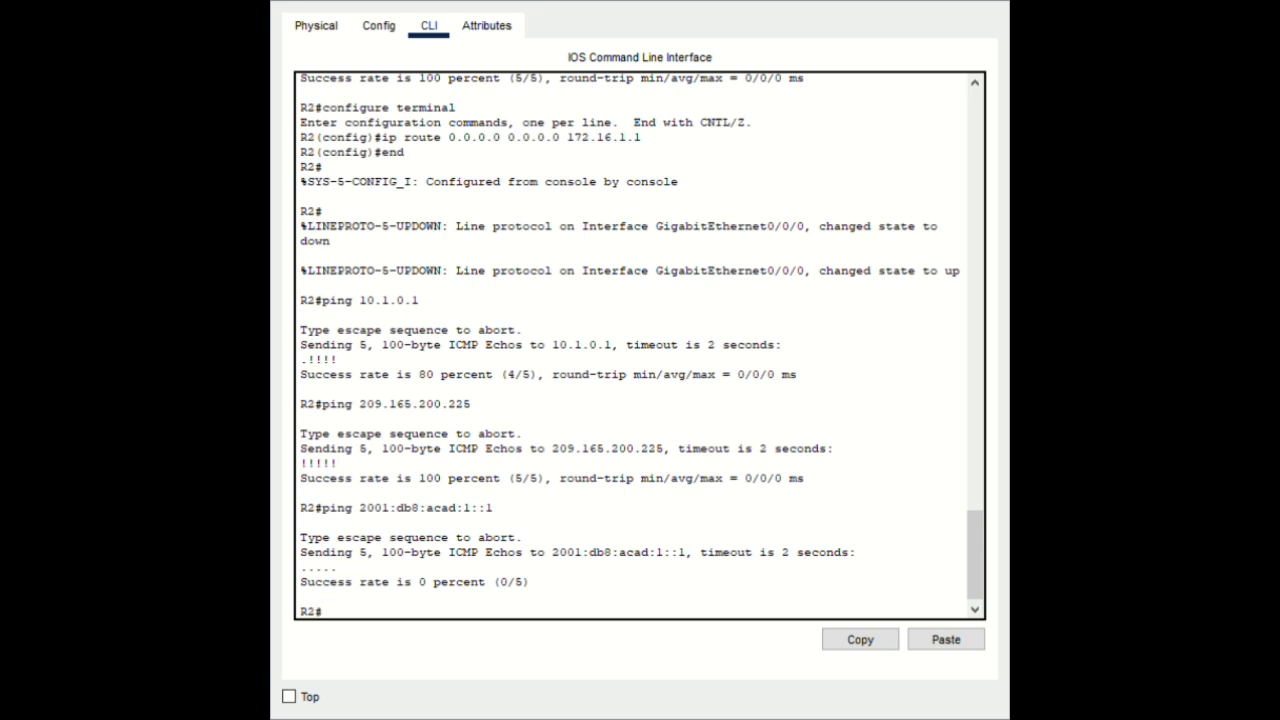
click(951, 643)
key(Return)
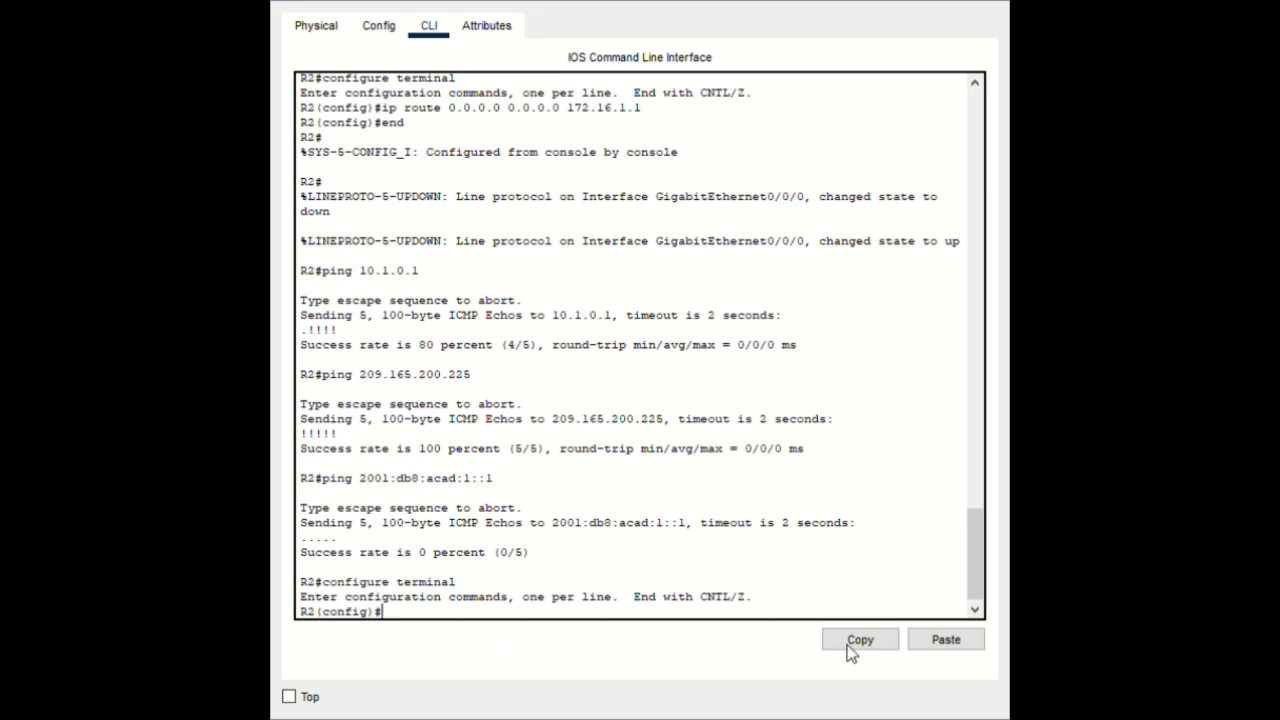
Add ipv6 route 2001:db8:acad:10::/64 via 2001:db8:acad:1::1, end, and ping 2001:db8:acad:2::1 successfully
click(949, 643)
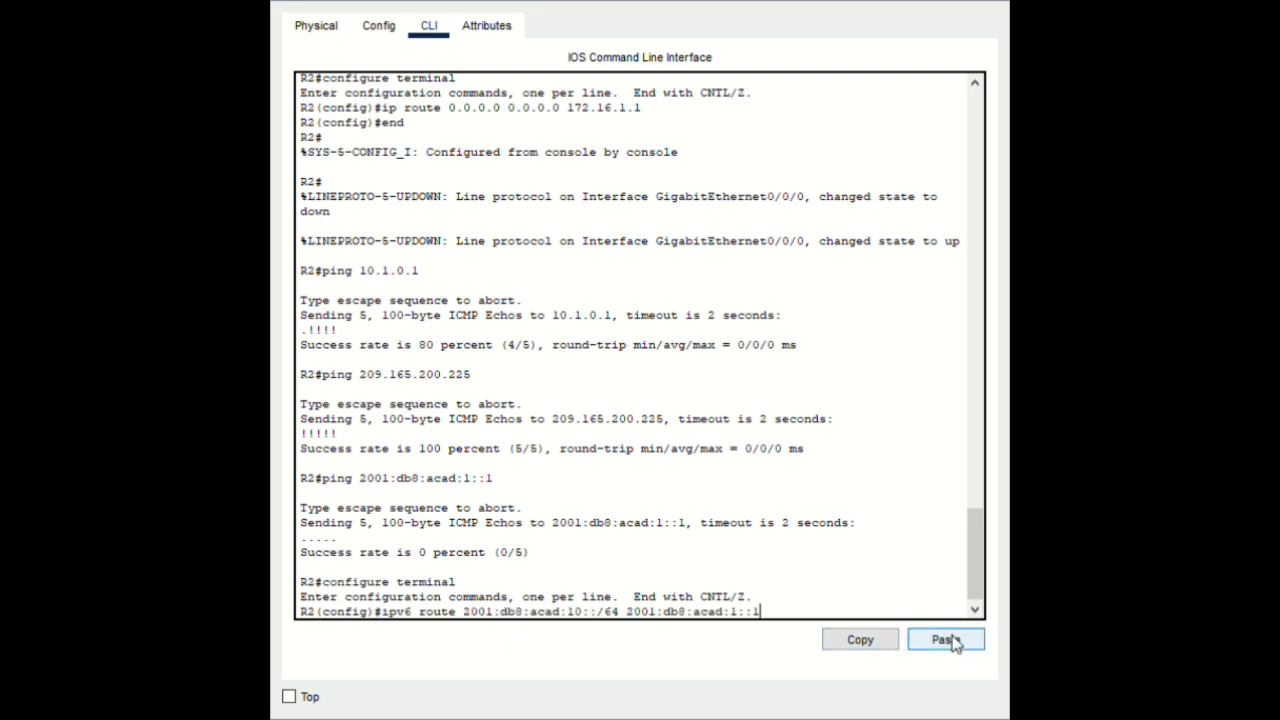
key(Return)
text(end)
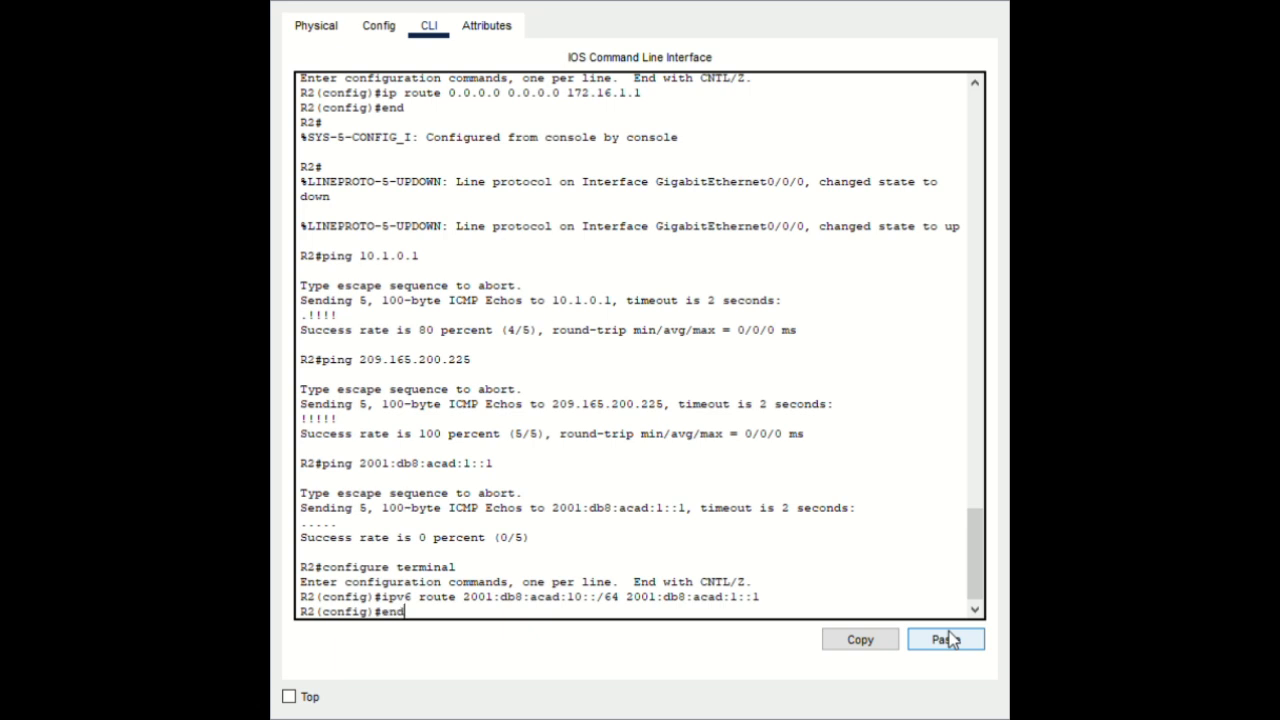
key(Return)
key(Return)
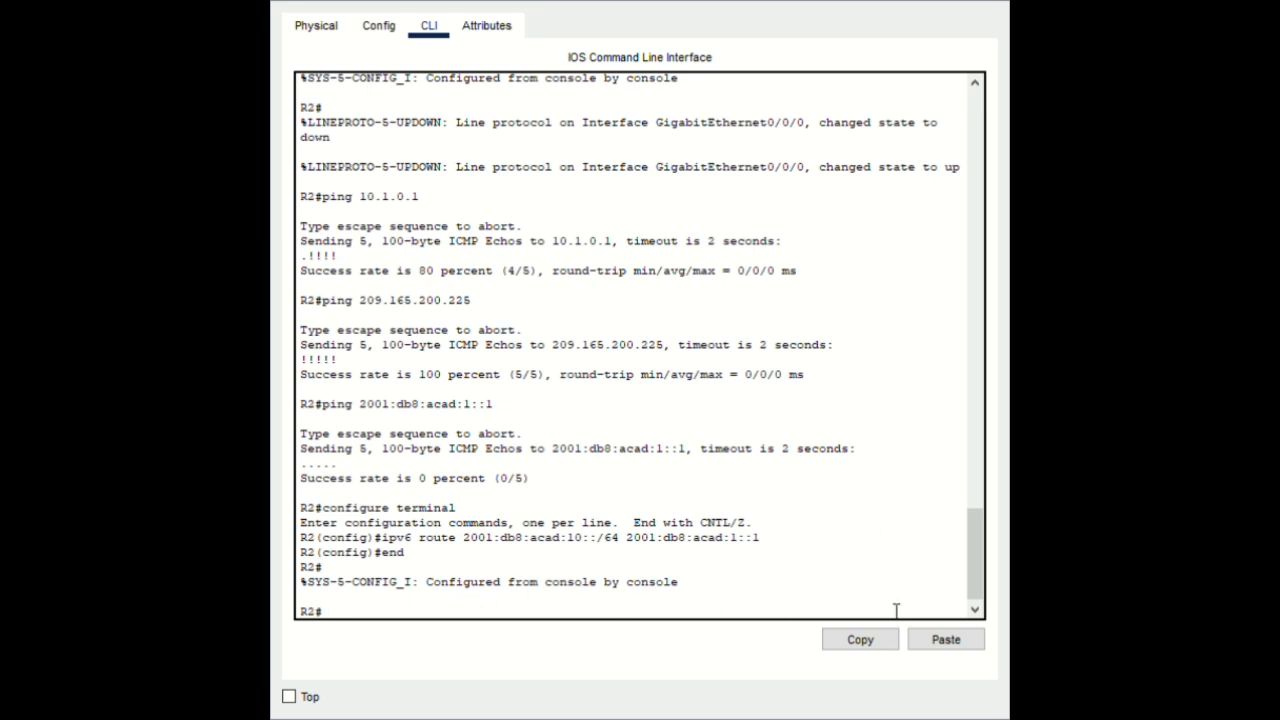
click(937, 648)
key(Return)
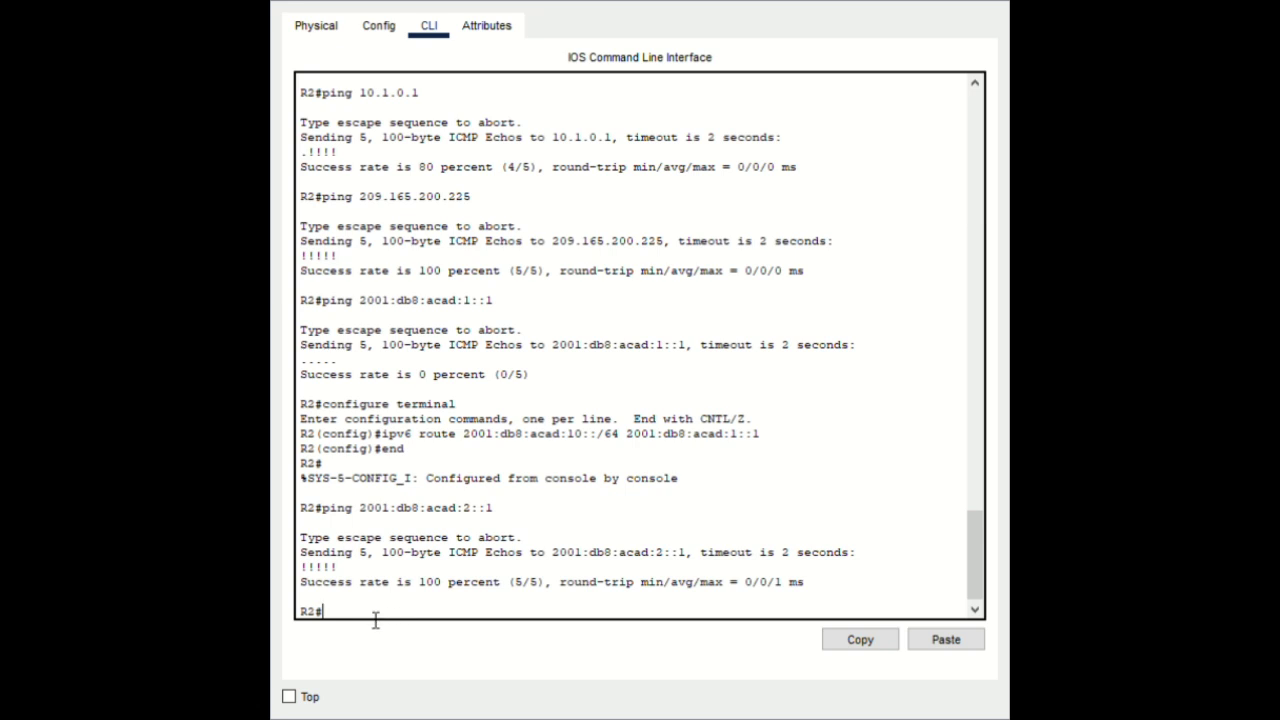
Add ipv6 route ::/0 2001:db8:acad:2::1 in configure terminal, end, then re-enter configure terminal
click(930, 643)
key(Return)
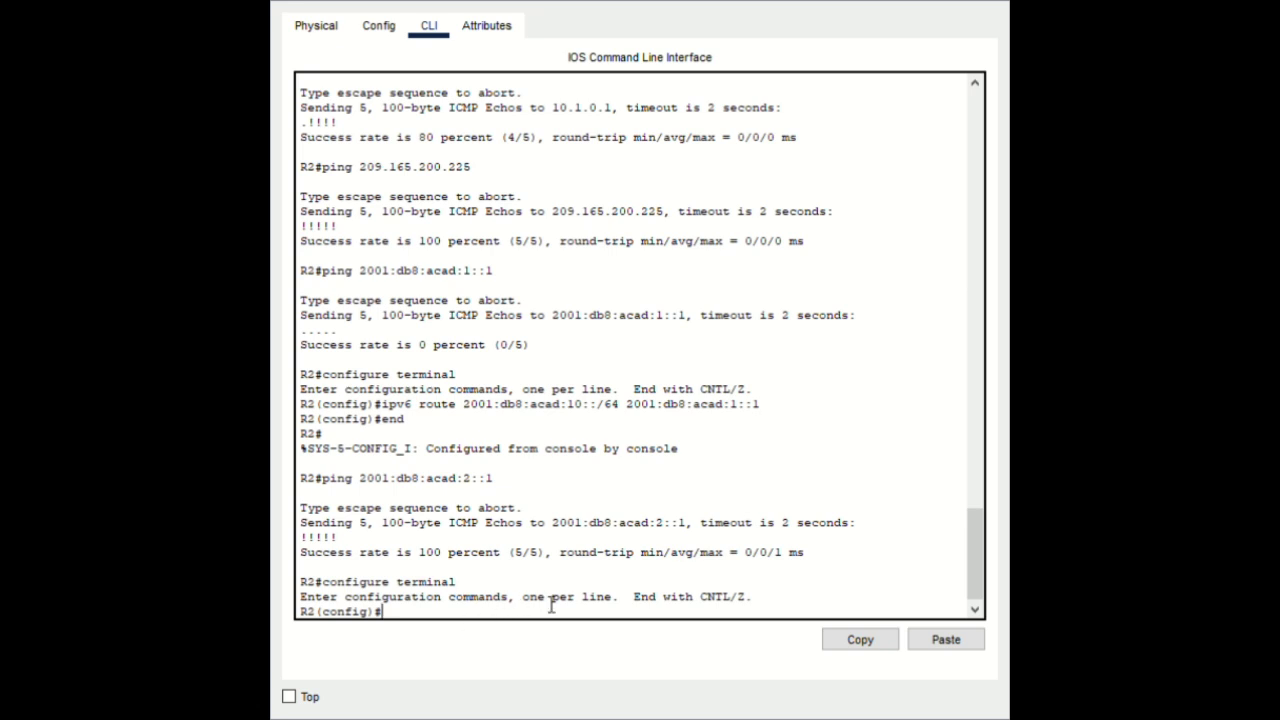
click(941, 643)
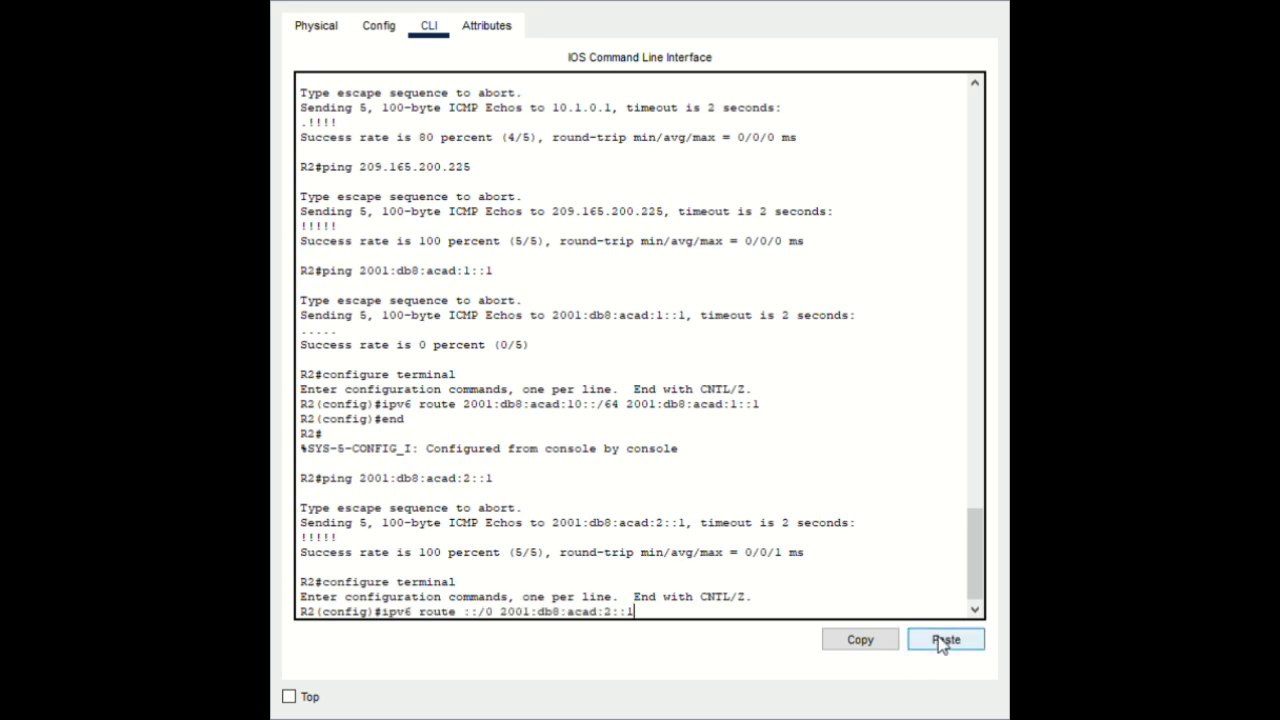
key(Return)
text(end)
key(Return)
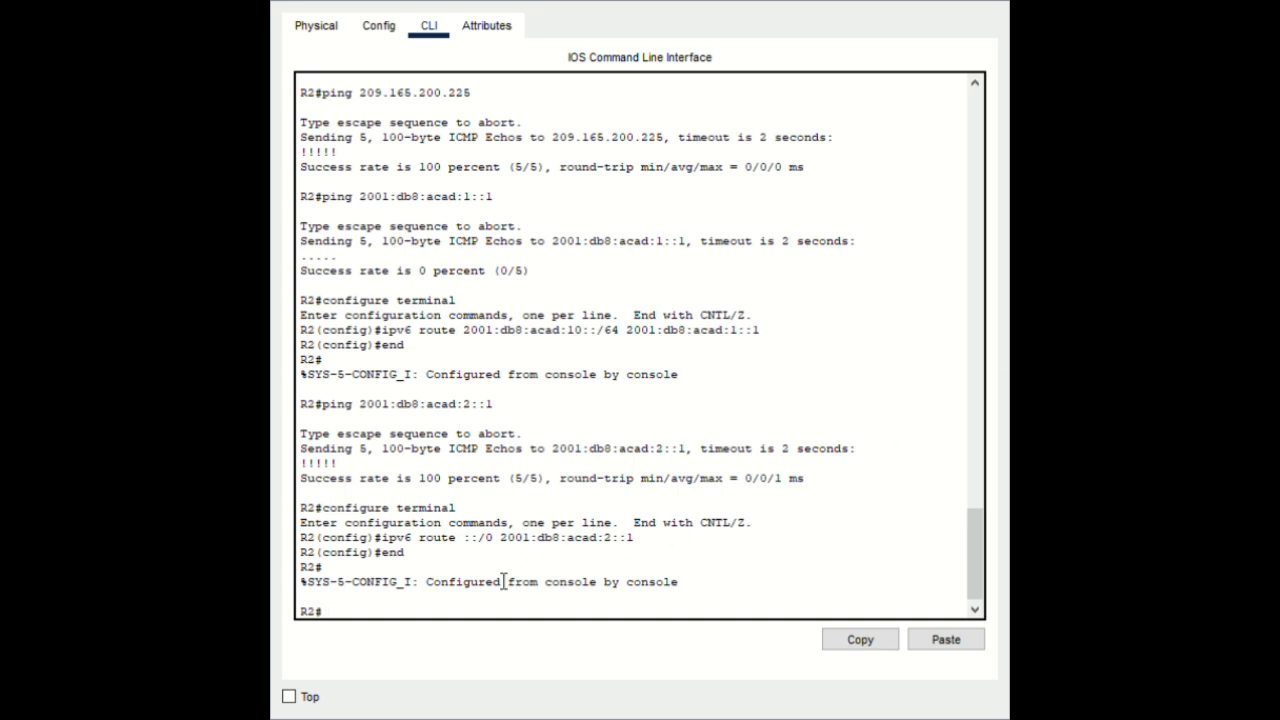
click(924, 640)
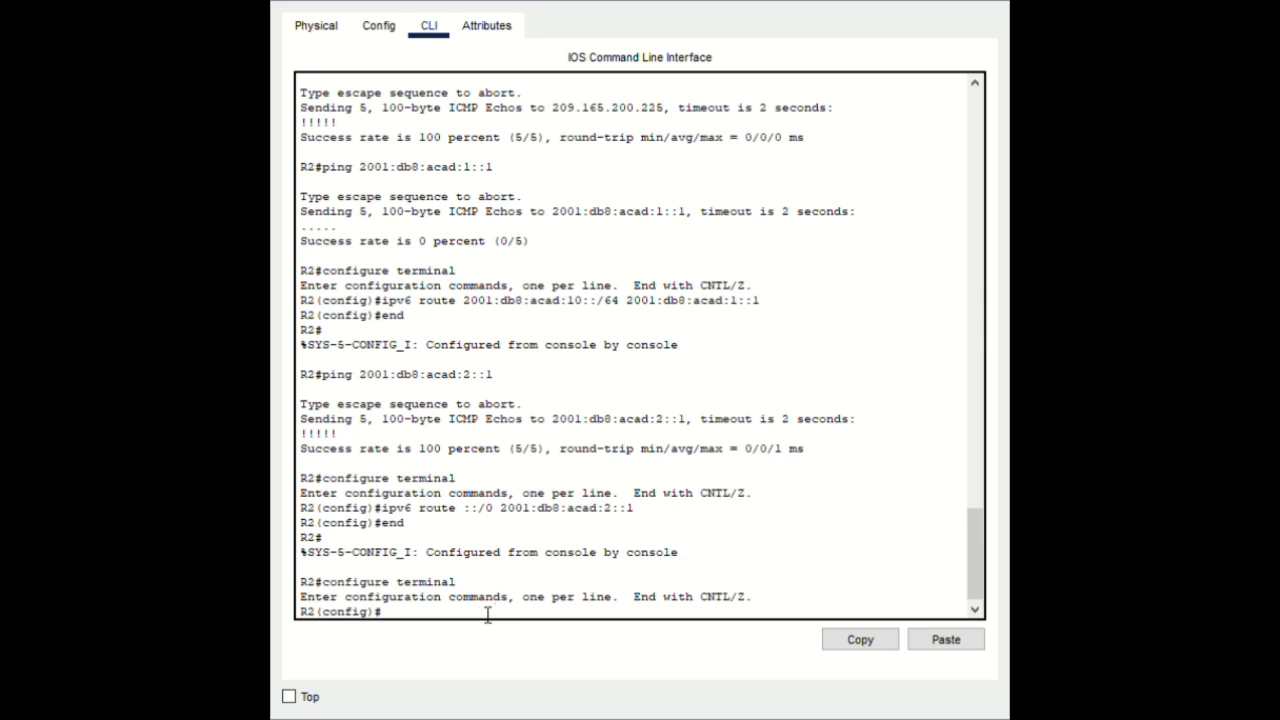
Add ipv6 route ::/0 2001:db8:acad:1::1 80 as a floating default, then end
click(945, 640)
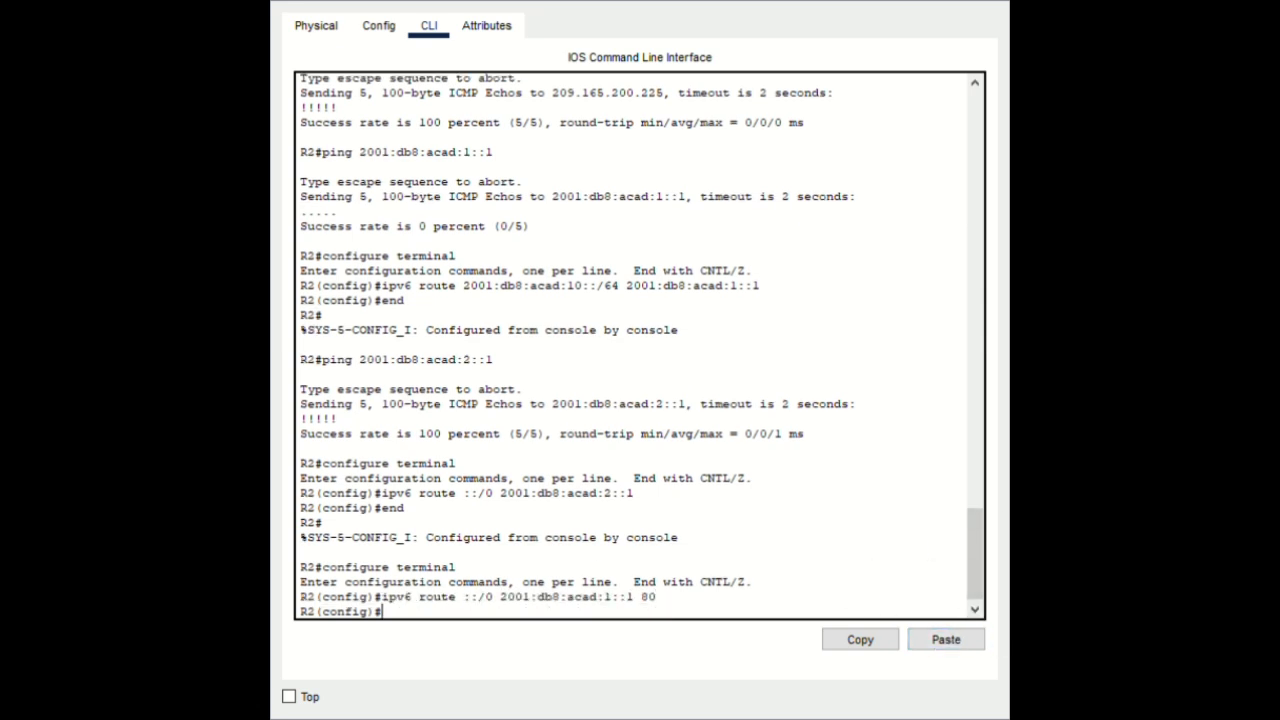
text(end)
key(Return)
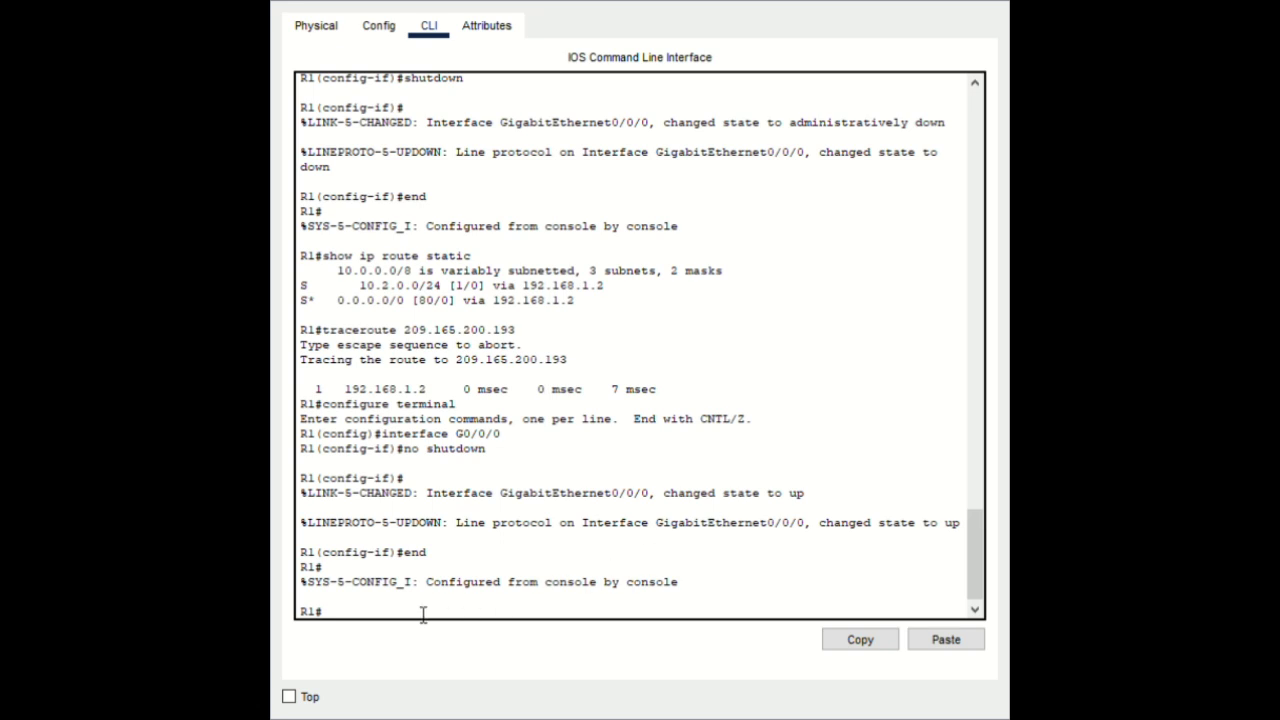
Ping 2001:db8:acad:2::2 from R1 successfully and enter configure terminal
click(945, 641)
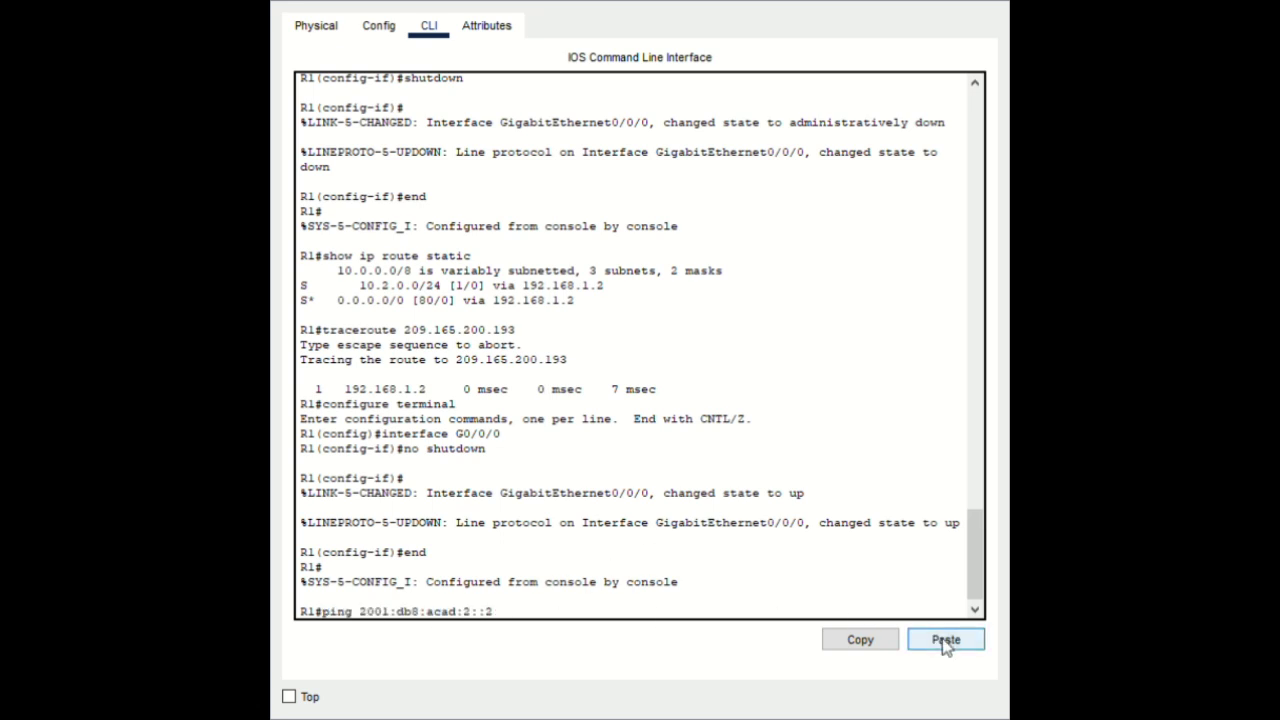
key(Return)
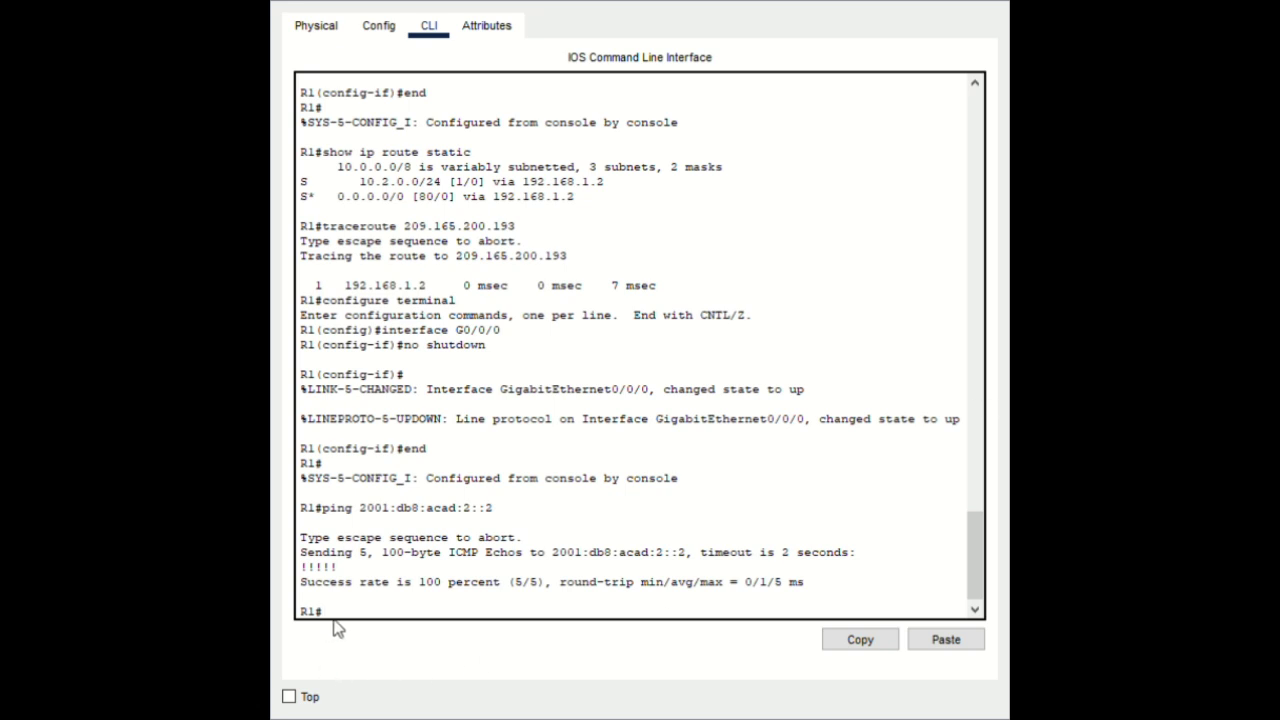
click(938, 641)
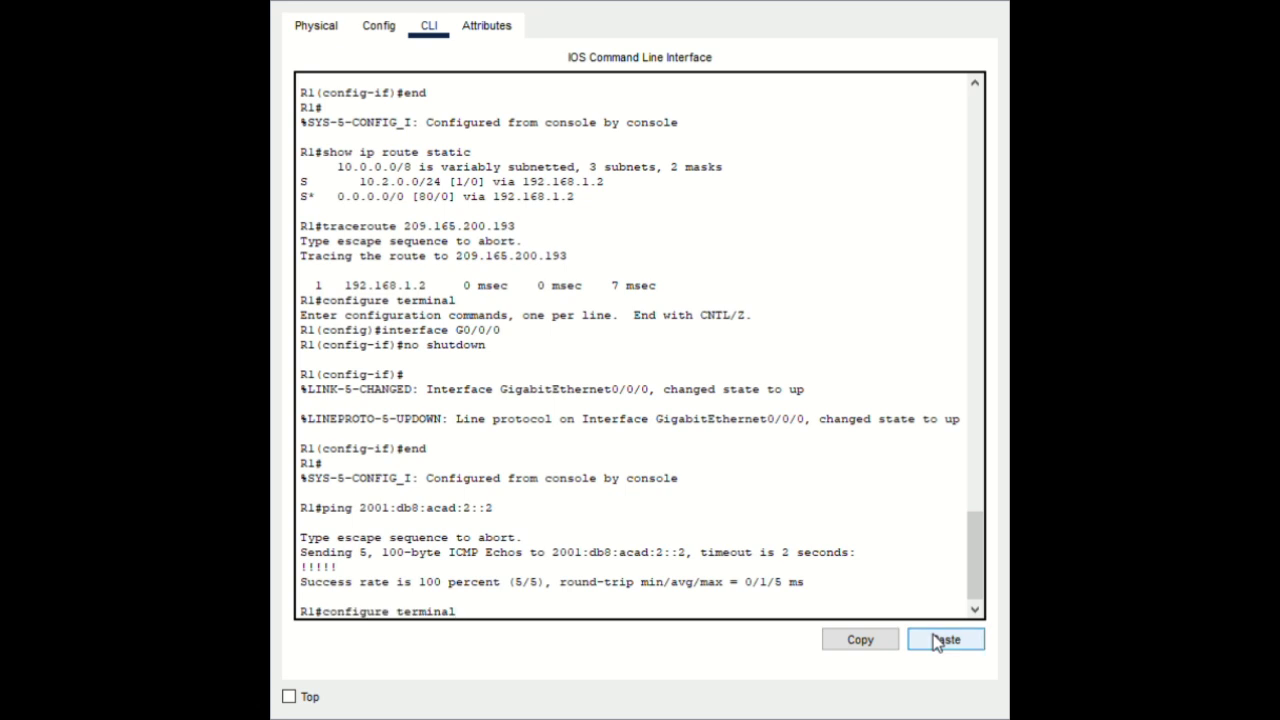
key(Return)
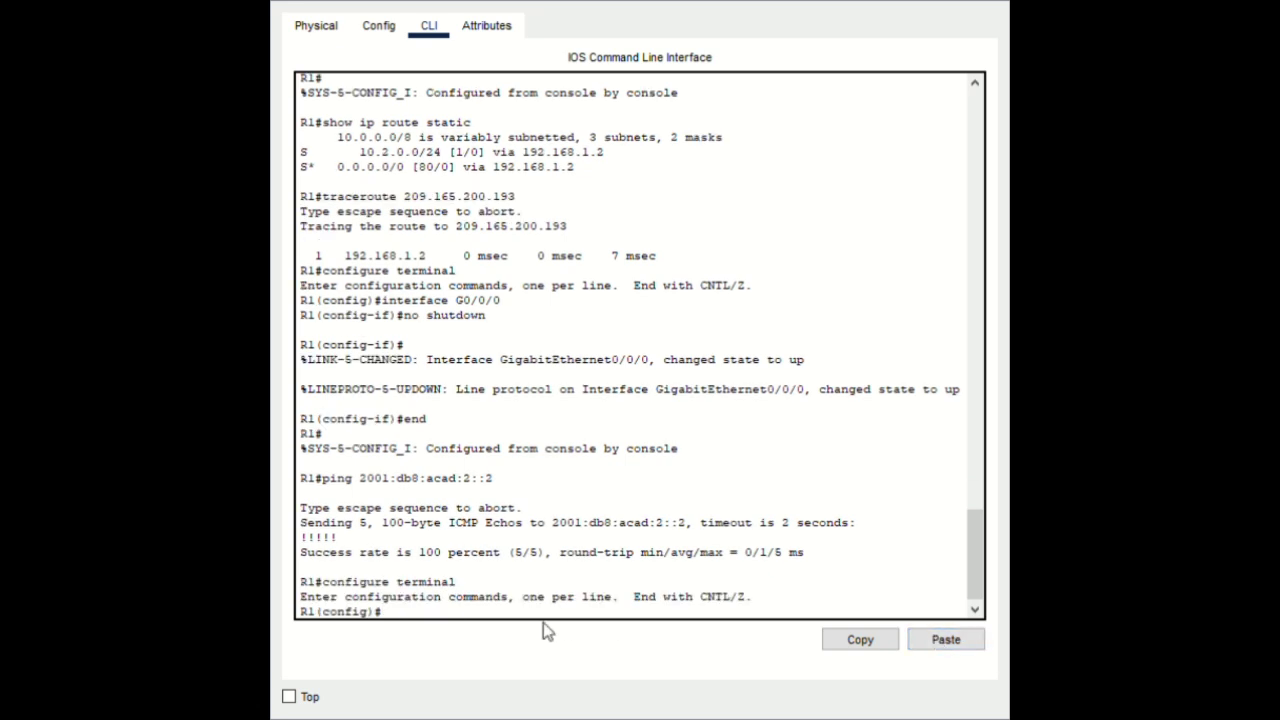
Give R1 ipv6 route ::/0 via 2001:db8:acad:2::2 and return to privileged mode
click(922, 645)
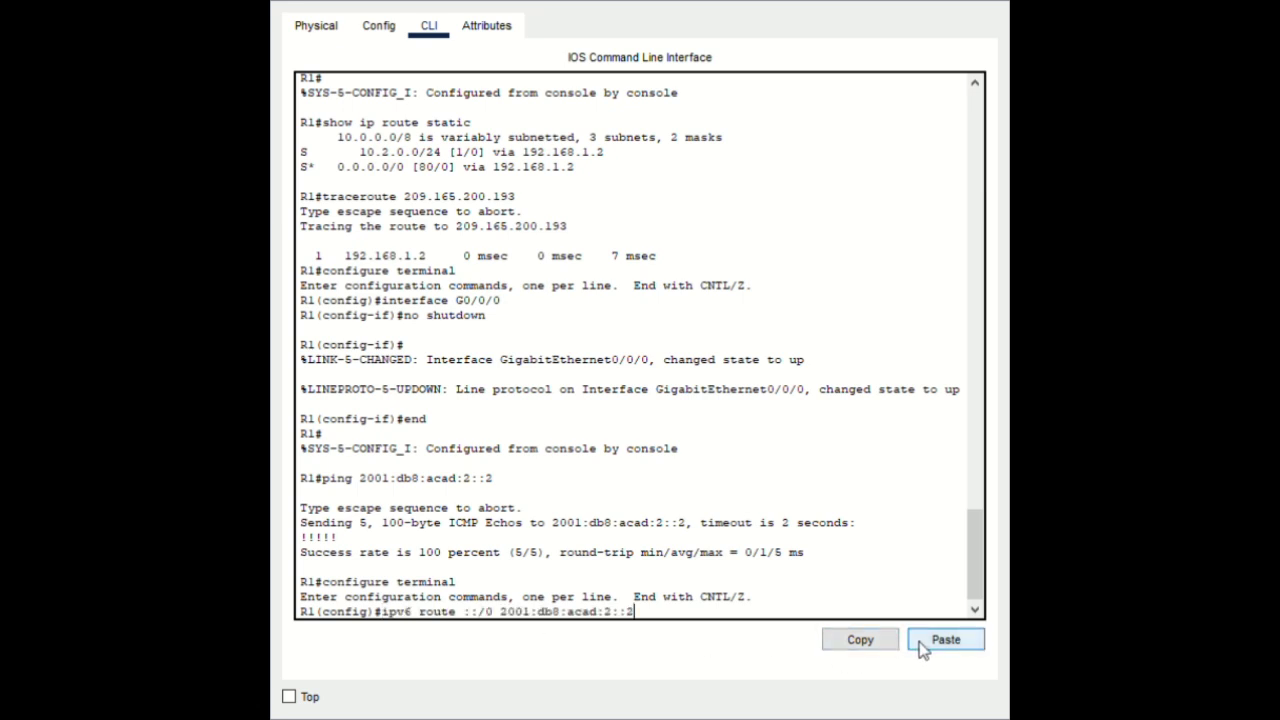
key(Return)
text(end)
key(Return)
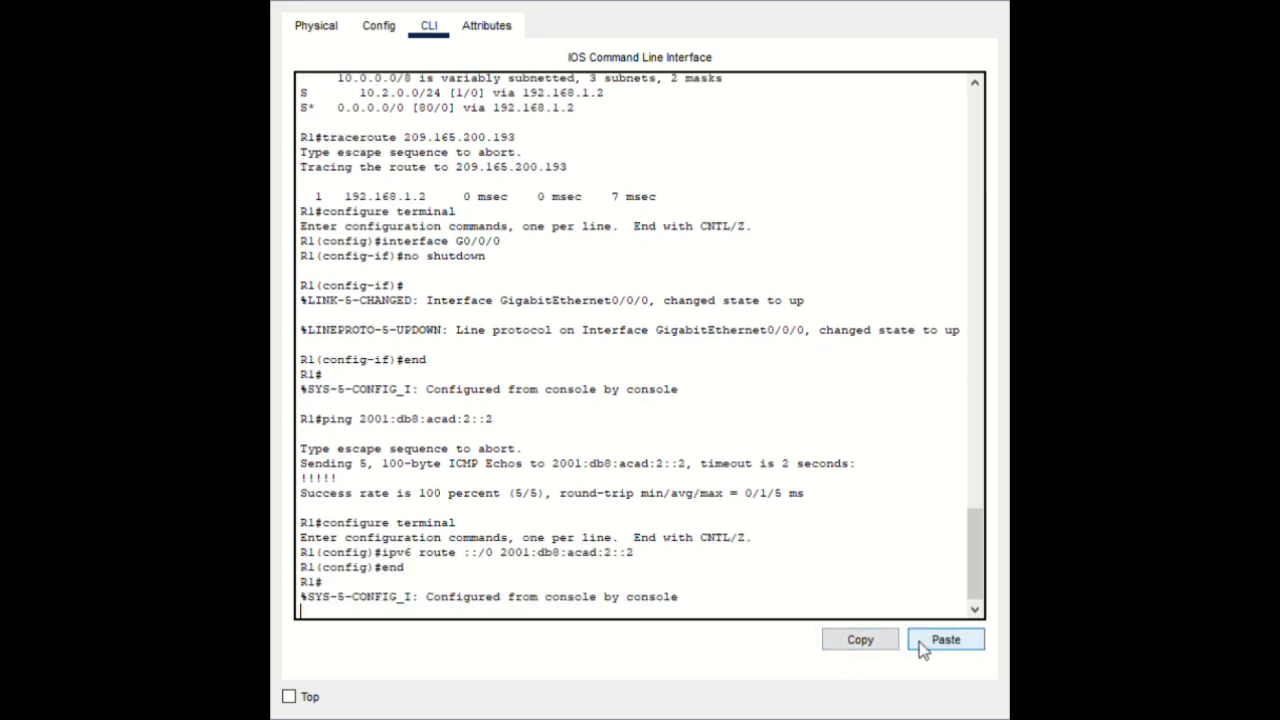
key(Return)
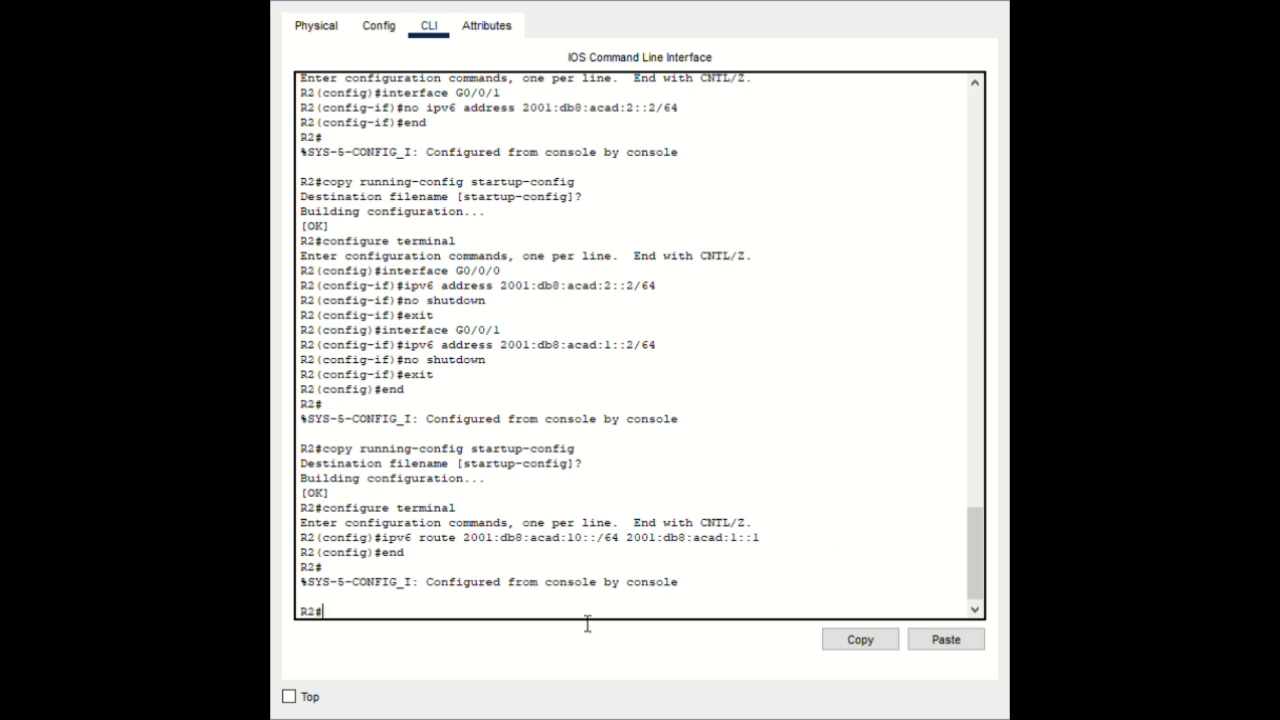
Run show ipv6 route on R2, paging to the ::/0 and 2001:db8:acad:10::/64 static entries
click(942, 648)
key(Return)
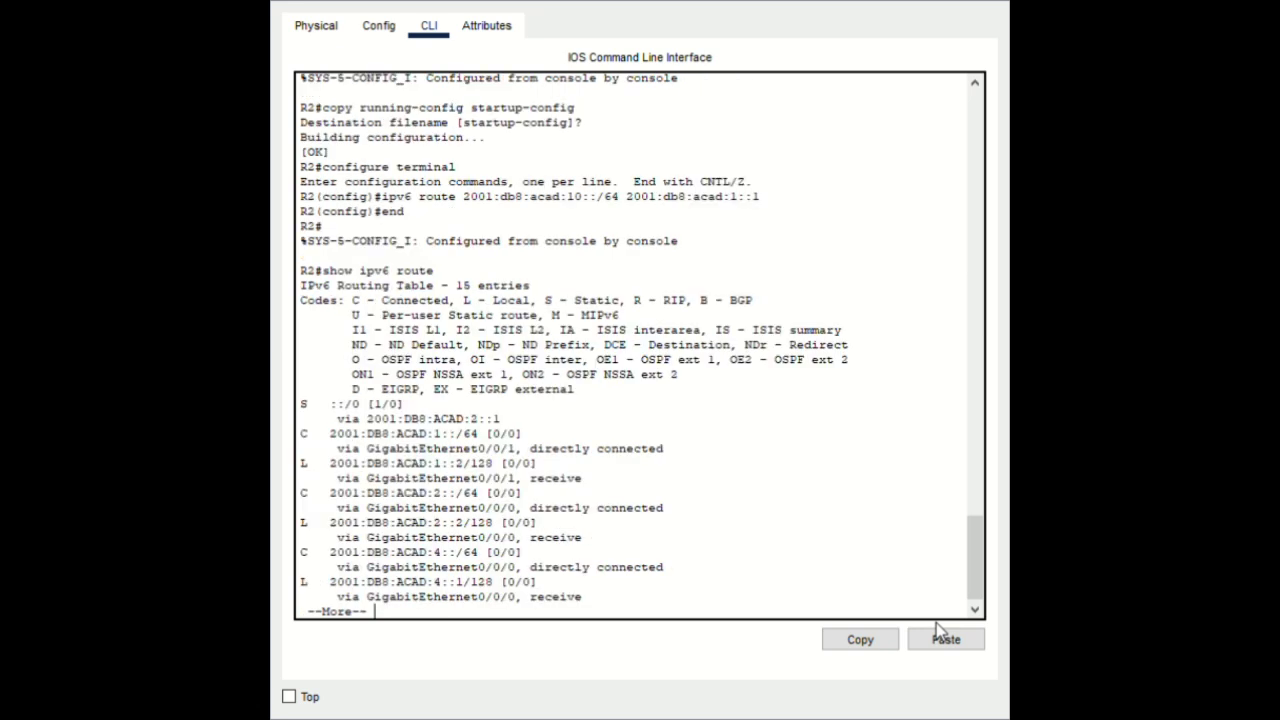
key(Return)
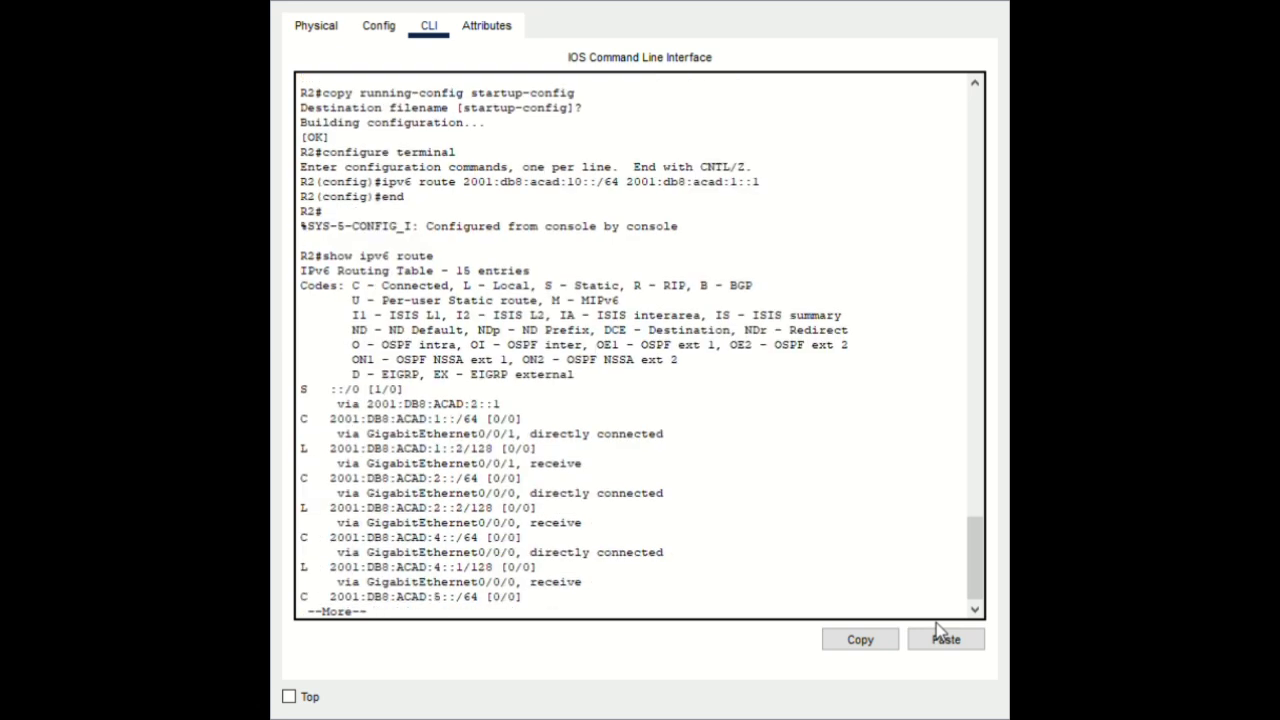
key(Return)
key(Return)
key(Return)
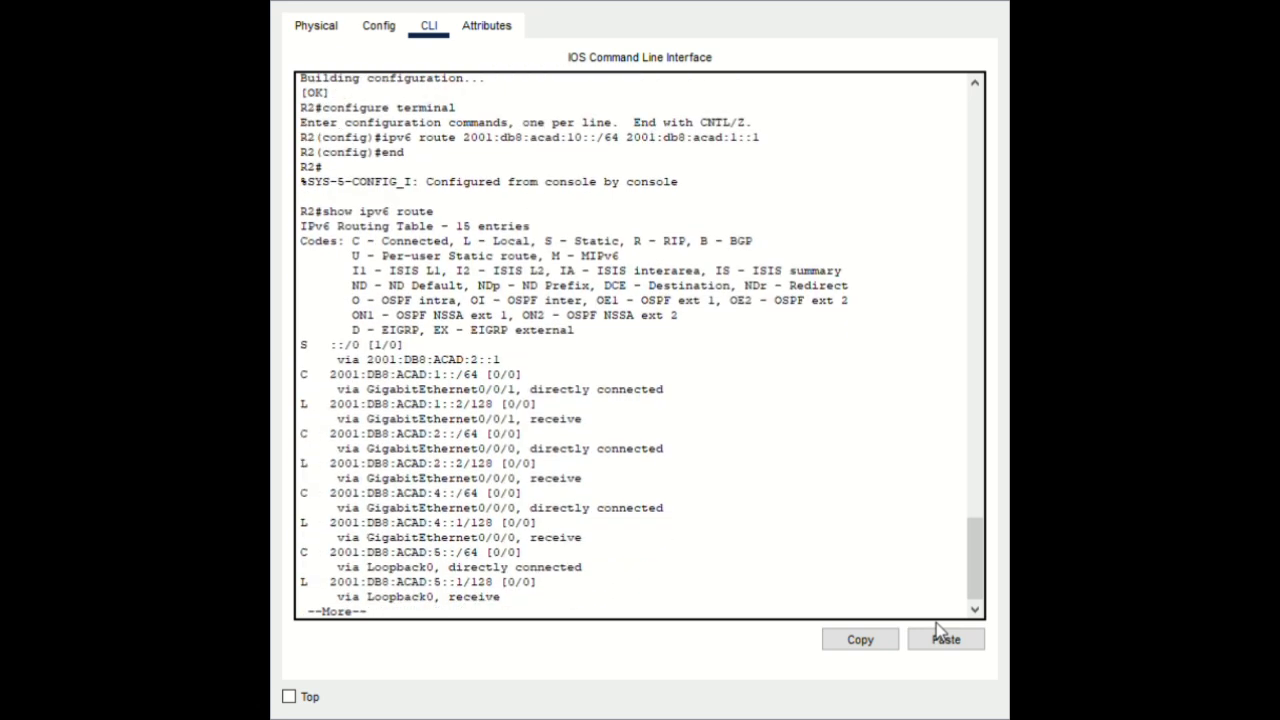
key(Return)
key(Return)
key(Return)
key(Return)
key(Return)
key(Return)
key(Return)
key(Return)
key(Return)
key(Return)
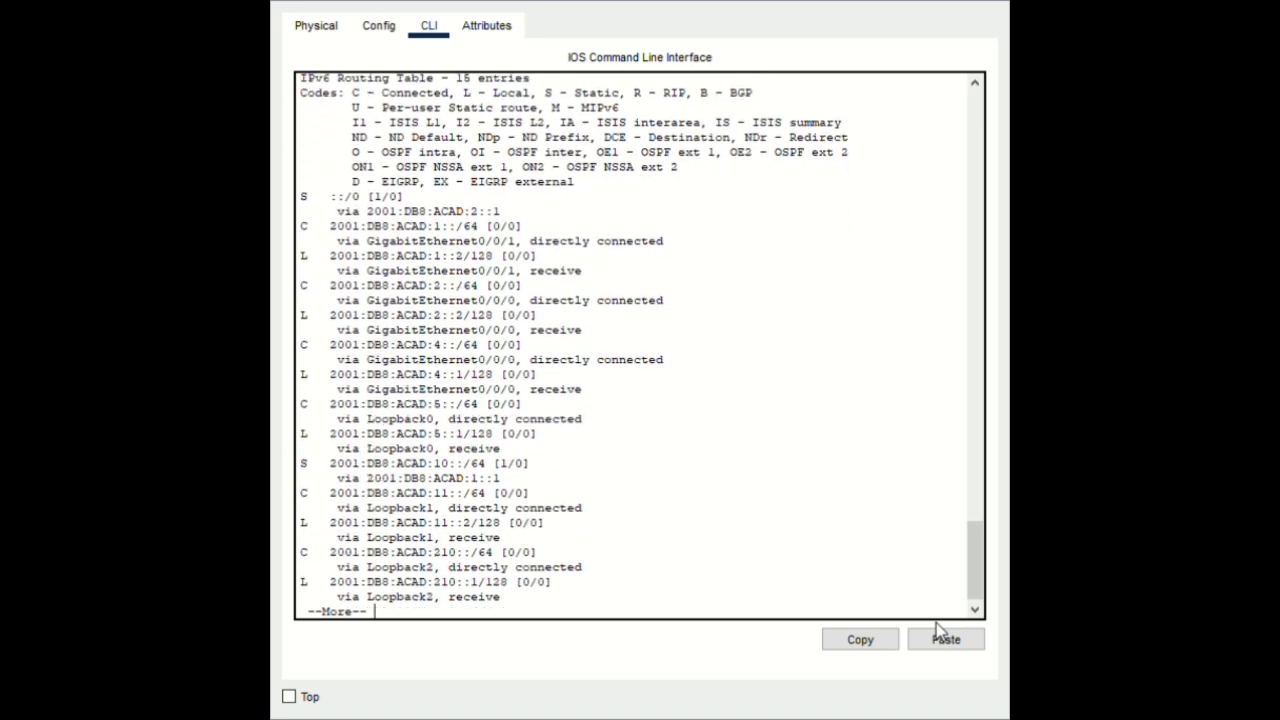
key(Return)
key(Return)
key(Return)
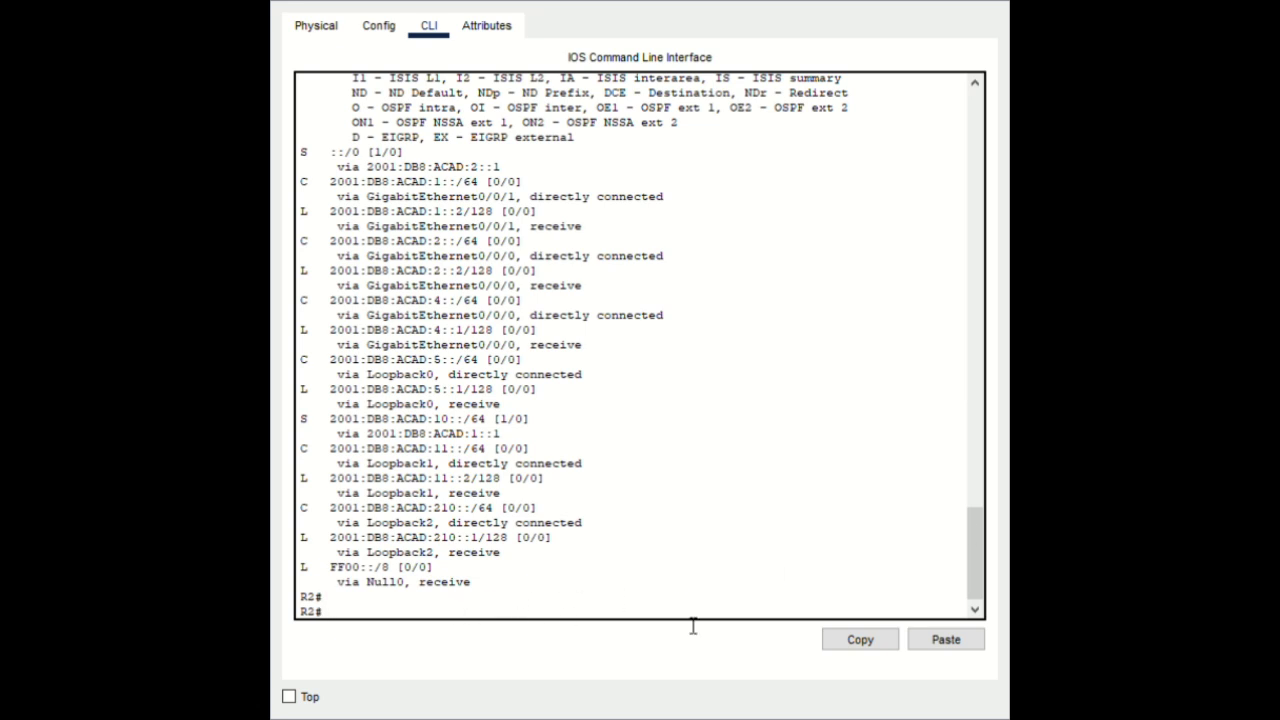
Traceroute 2001:db8:acad:10::1 from R2 (one hop via 2001:DB8:ACAD:1::1), then enter configure terminal
click(943, 645)
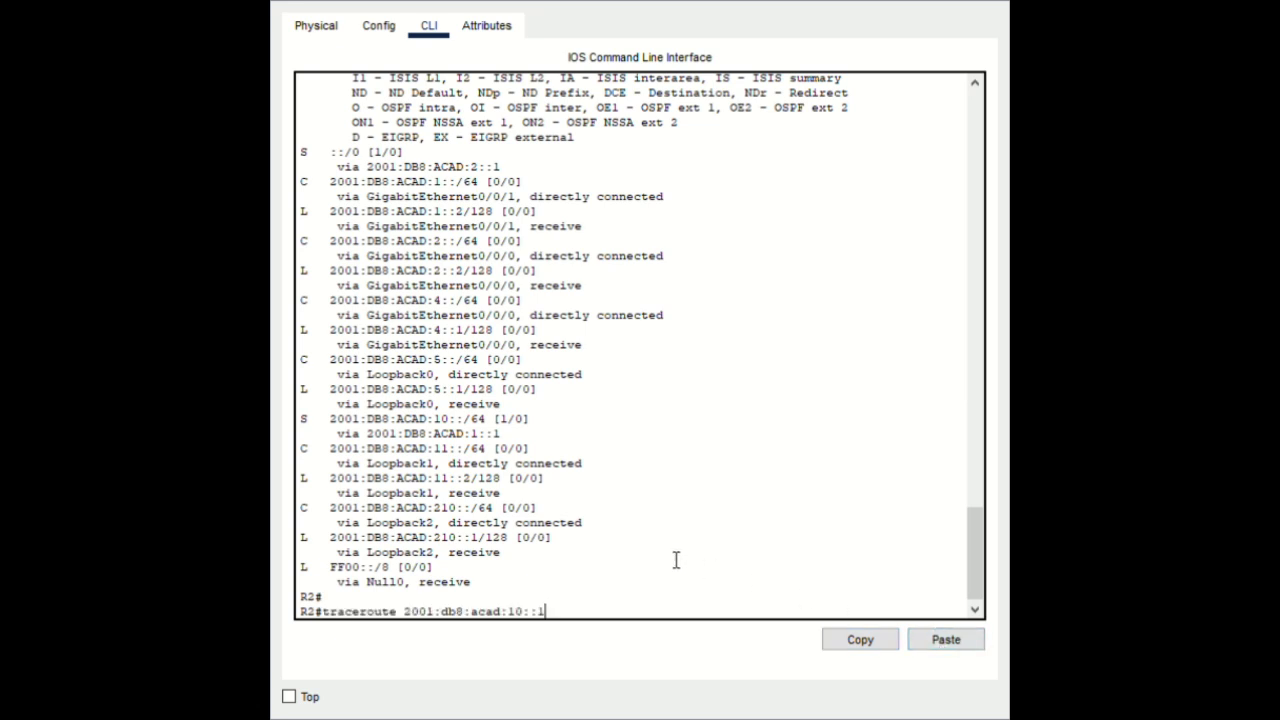
key(Return)
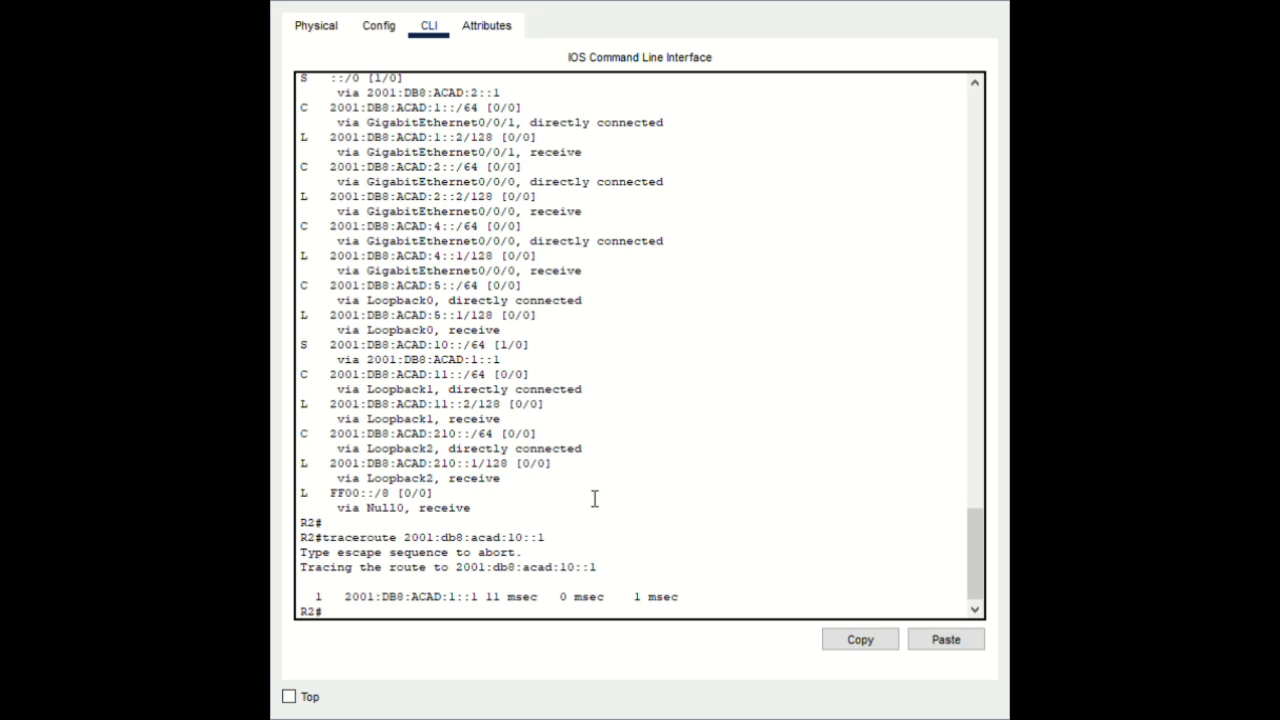
scroll(594, 499, up, 1)
scroll(600, 505, down, 1)
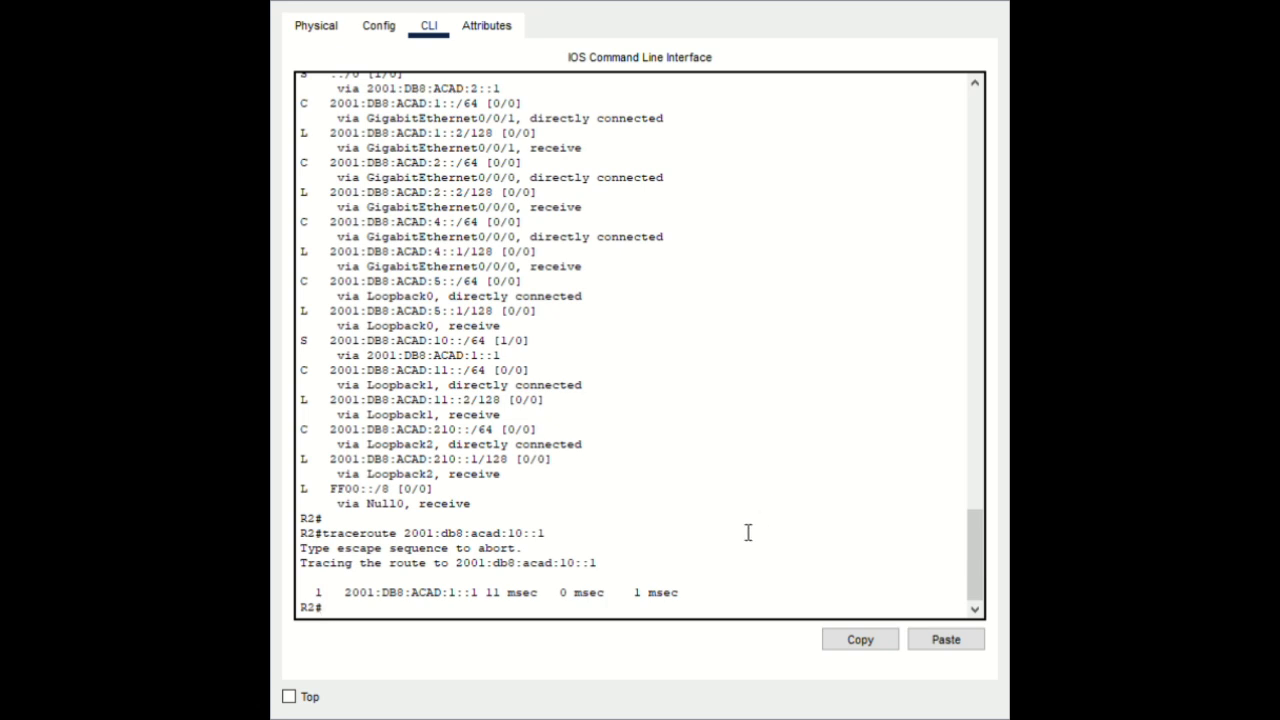
click(946, 641)
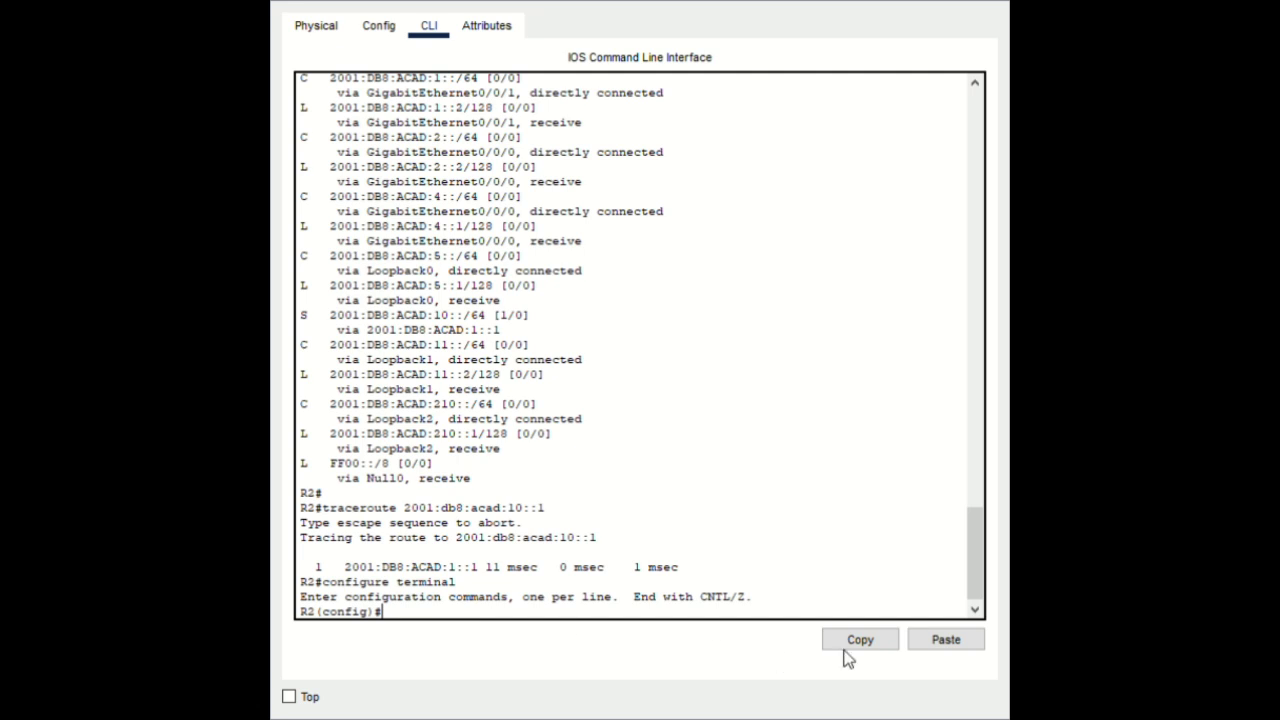
Issue shutdown under interface G0/0/0 on R2, then end back to the R2# prompt
click(960, 639)
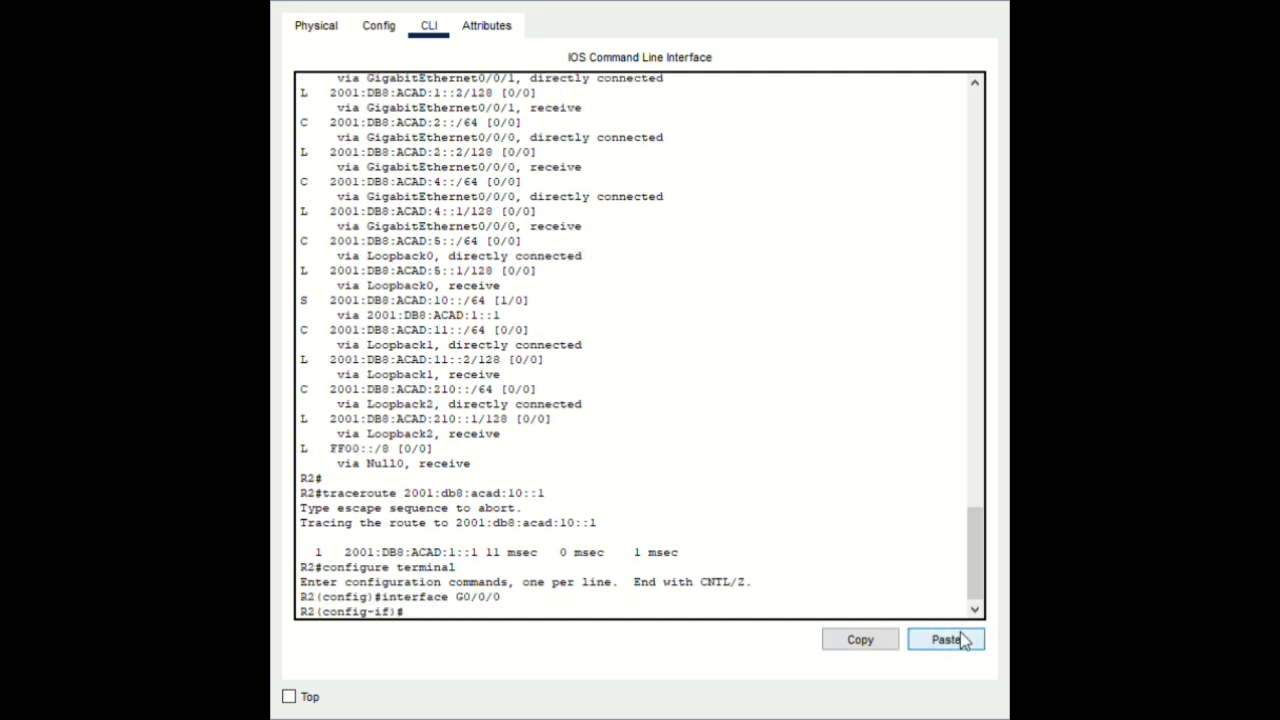
text(shutdown)
key(Return)
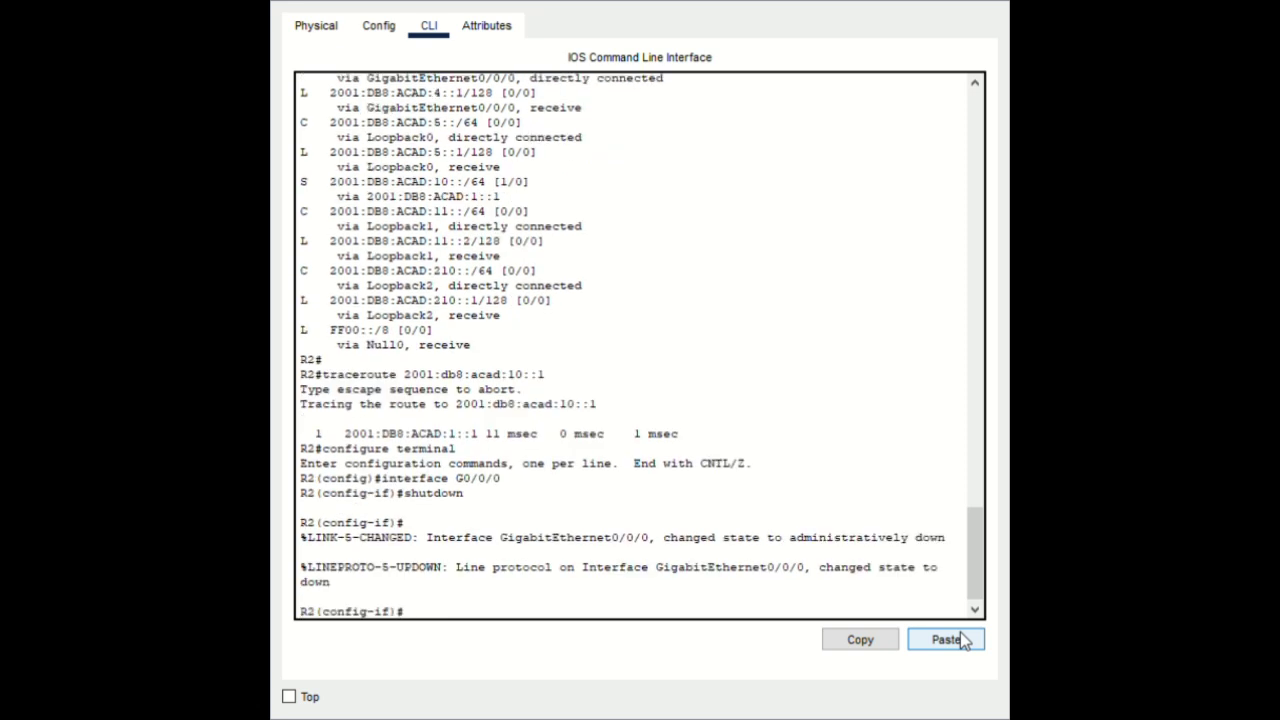
text(end)
key(Return)
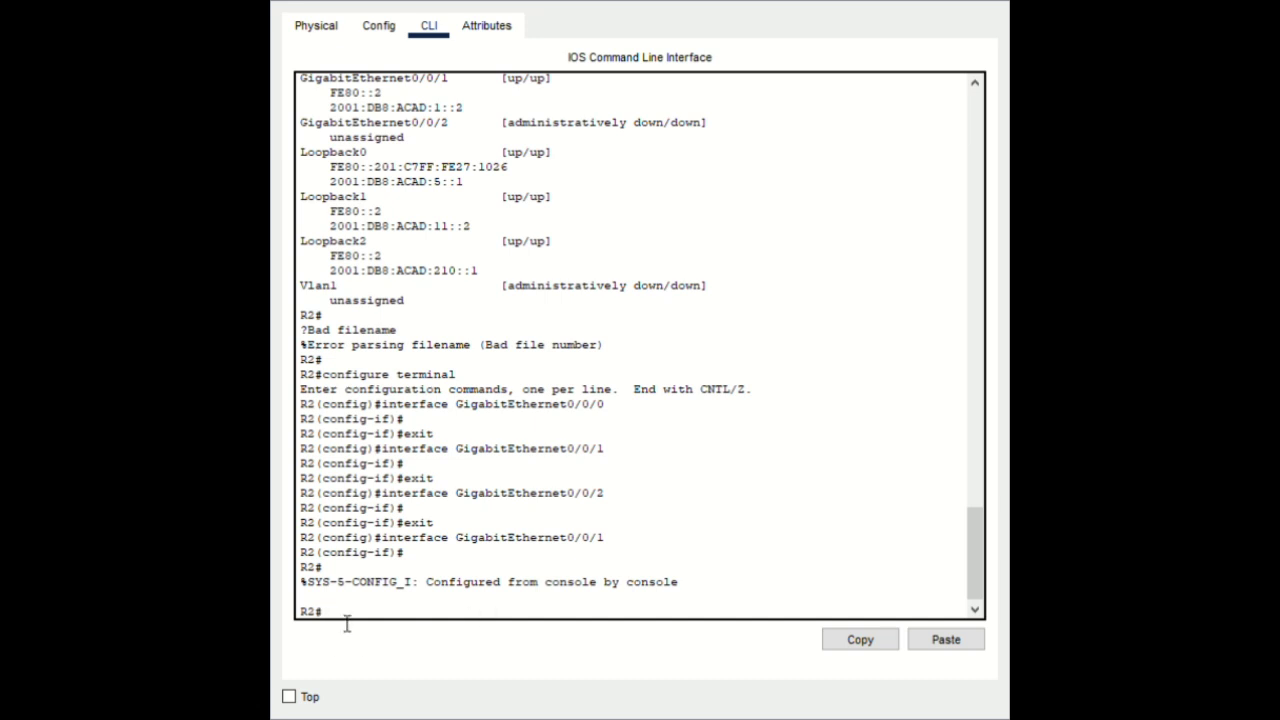
Display R2's show ipv6 route output, paging through all 11 entries
click(957, 634)
key(Return)
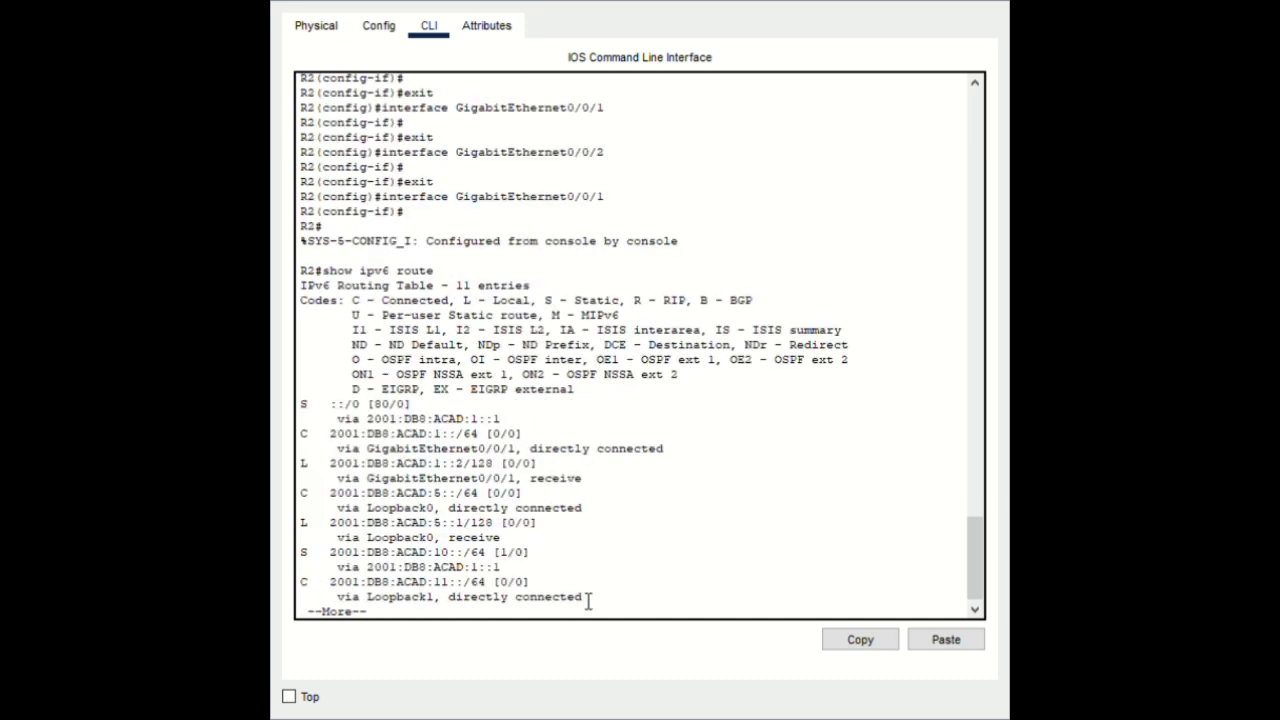
key(Return)
key(Return)
key(Return)
key(Return)
key(Return)
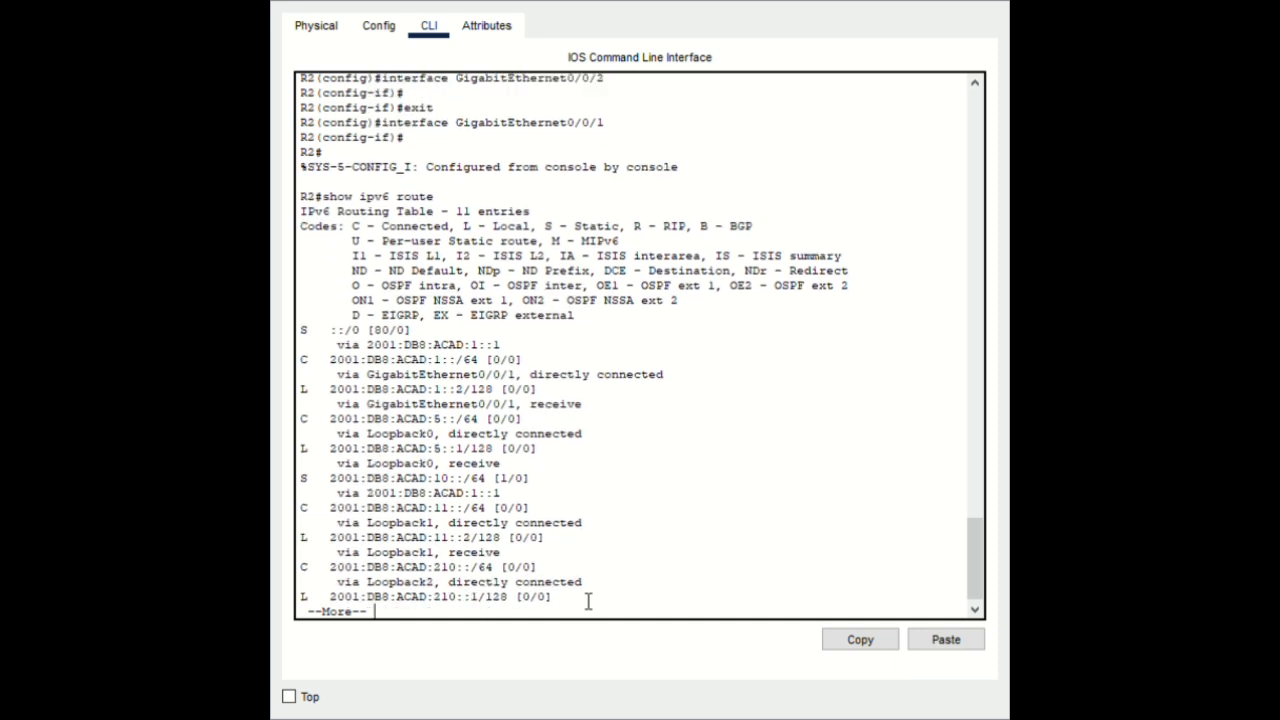
key(Return)
key(Return)
key(Return)
key(Return)
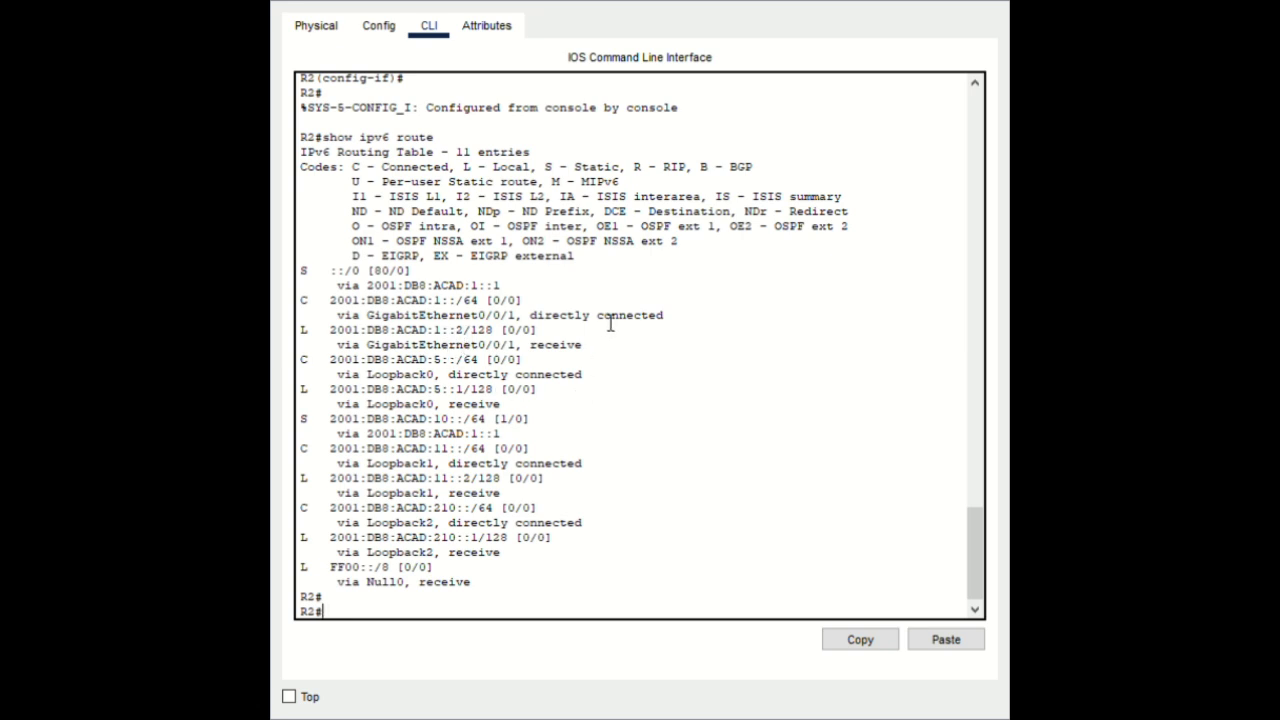
Highlight the 80 distance in the ::/0 [80/0] entry, then return to the R2# prompt
double_click(382, 271)
click(500, 422)
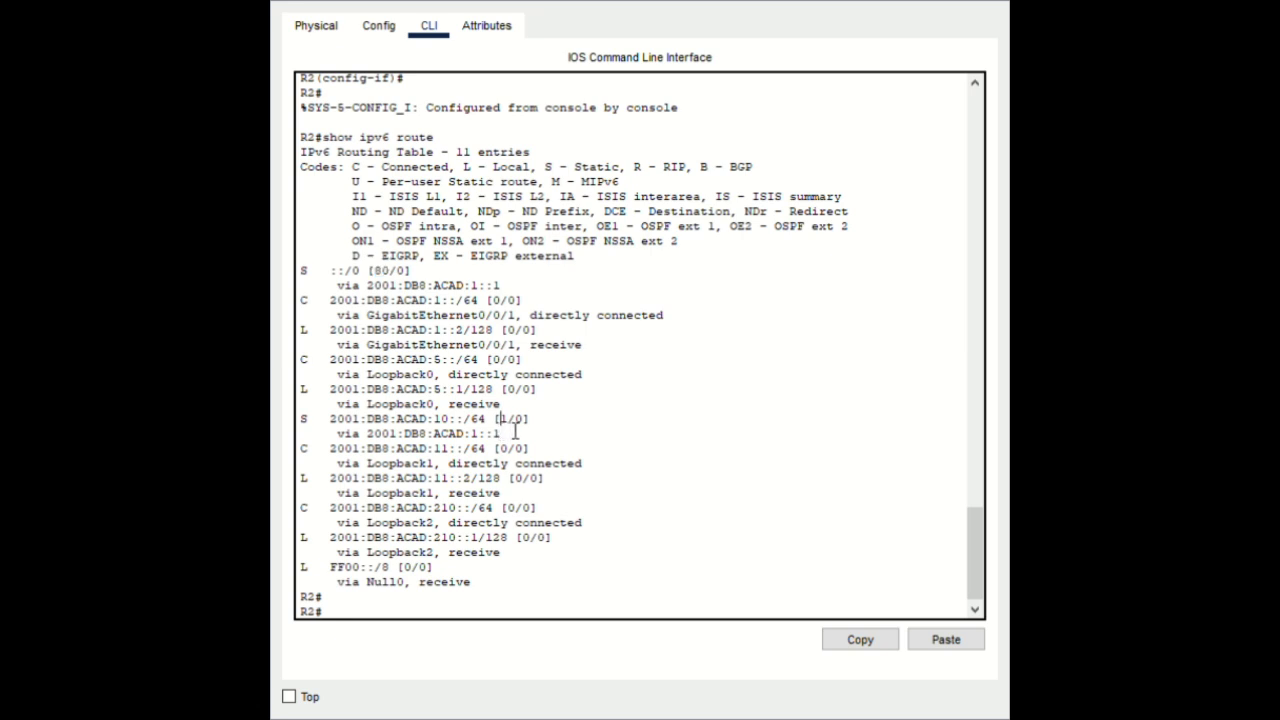
click(662, 463)
click(366, 611)
Traceroute 2001:db8:acad:209::1 from R2 (one hop via 2001:DB8:ACAD:1::1), then enter configure terminal
click(957, 641)
key(Return)
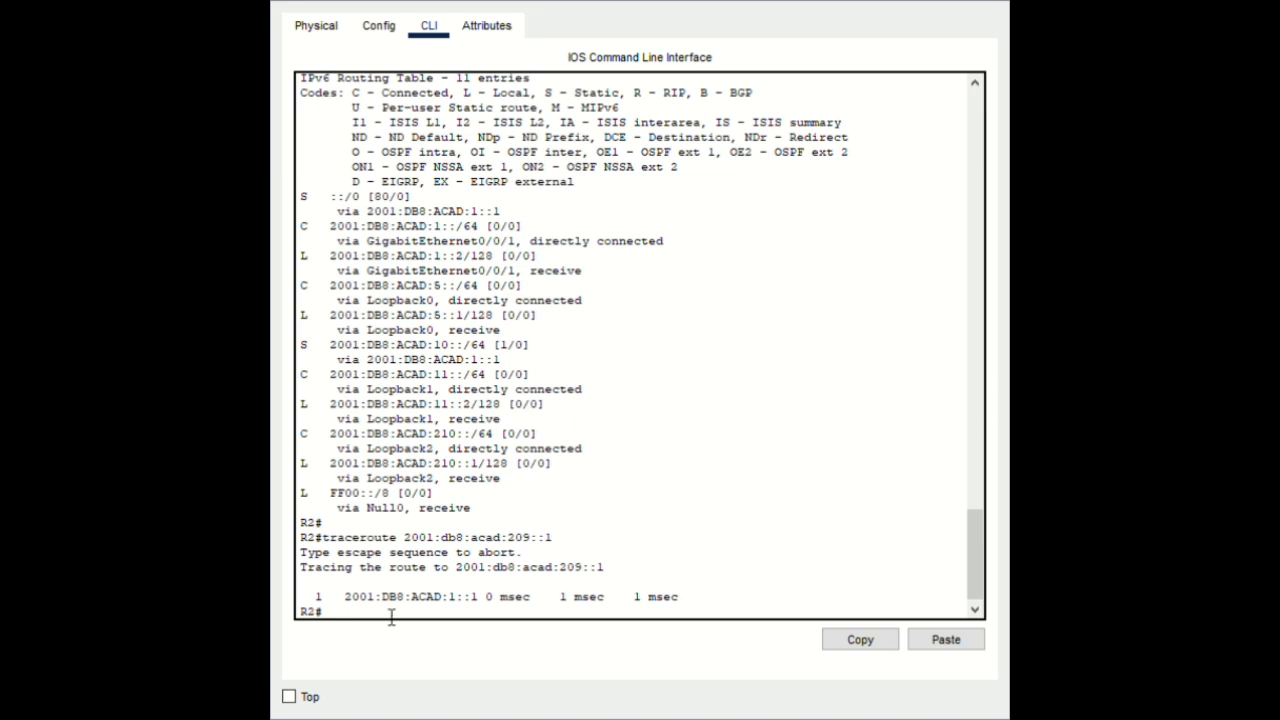
click(946, 640)
key(Return)
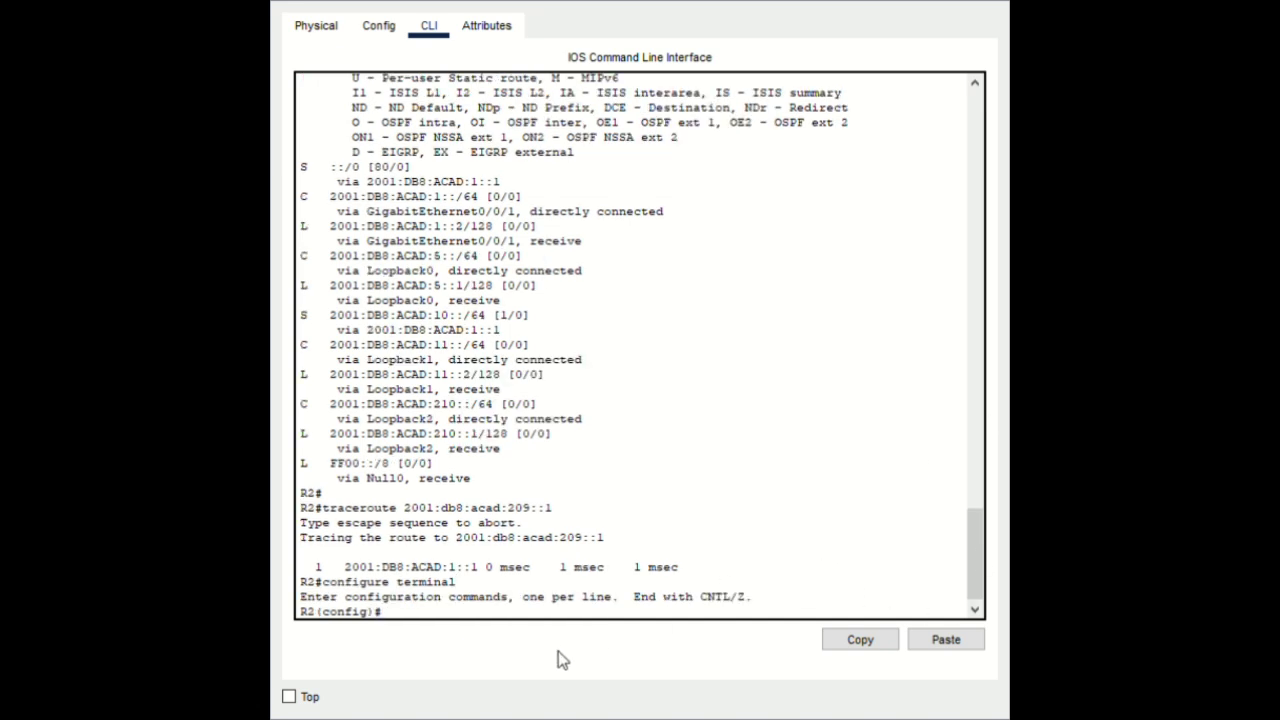
Re-enable R2's GigabitEthernet0/0/0 interface with no shutdown
click(946, 640)
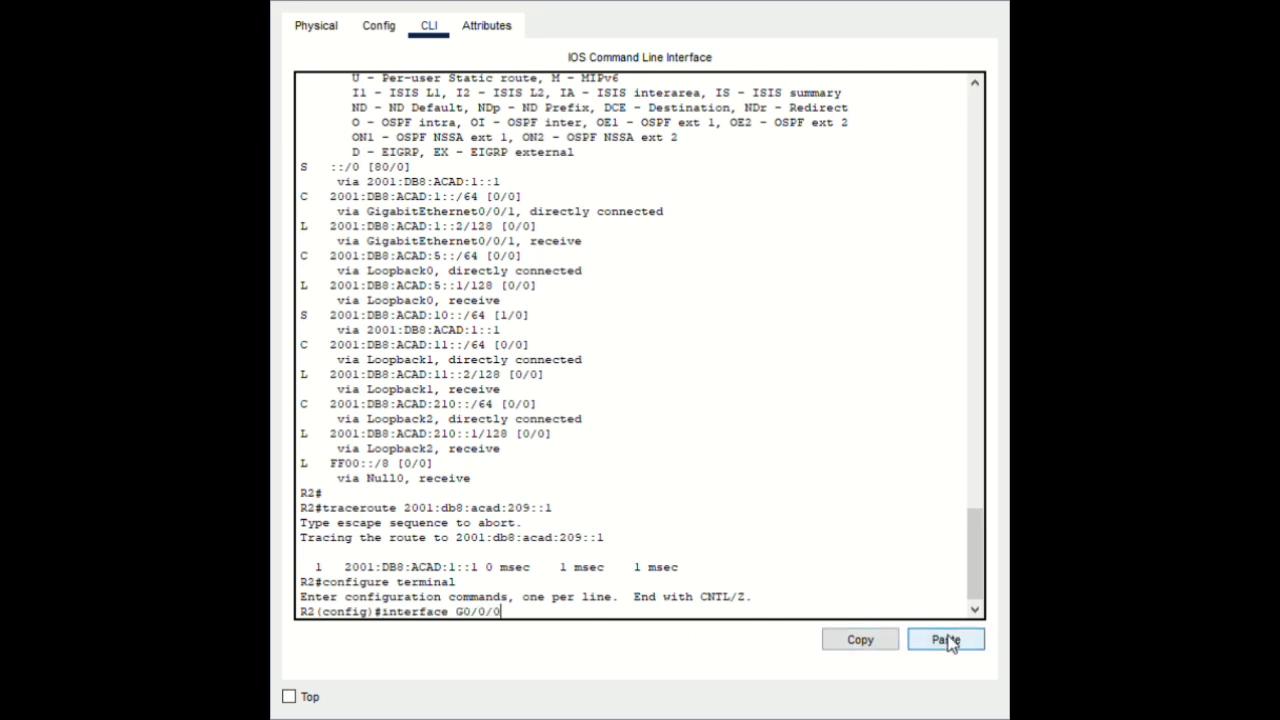
key(Return)
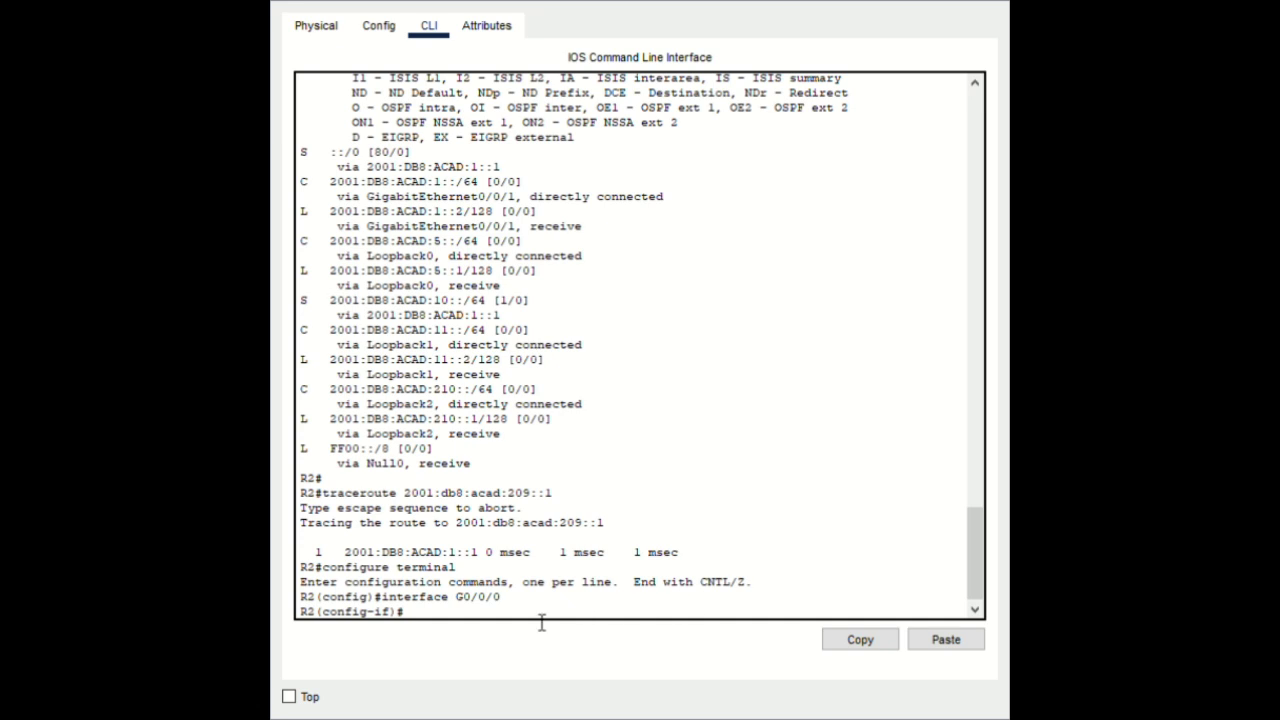
click(977, 647)
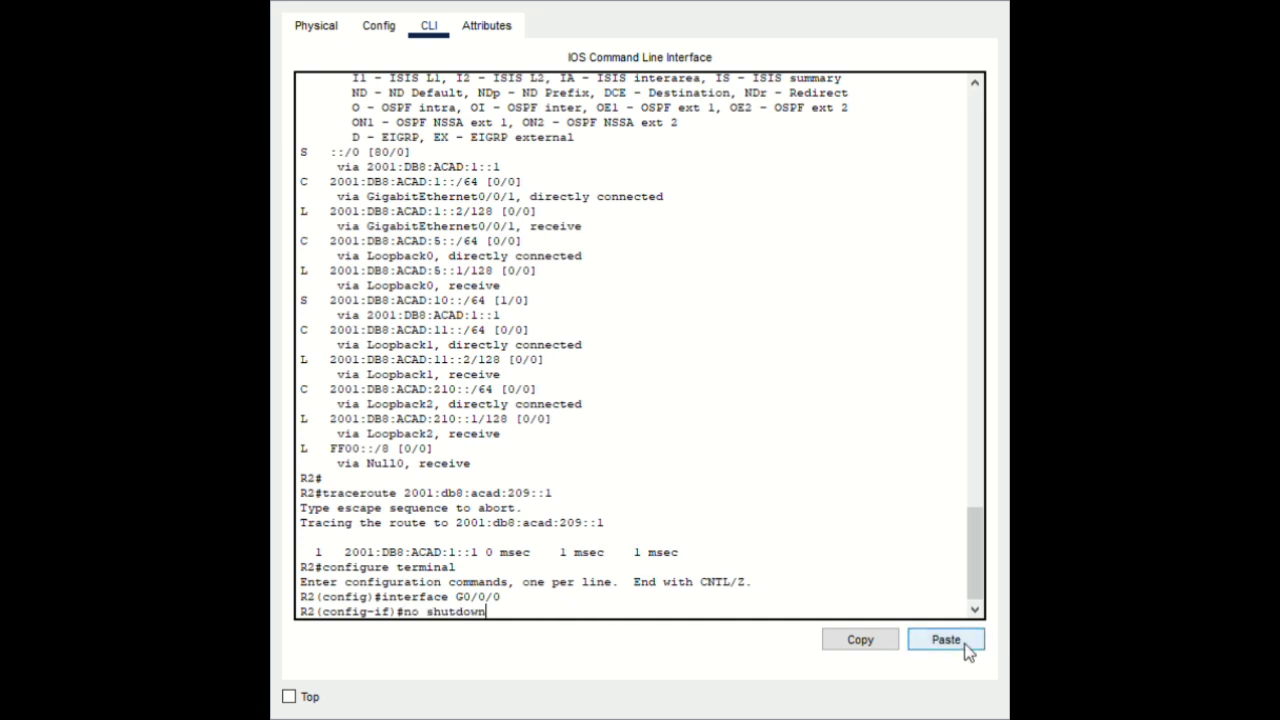
key(Return)
Exit configuration mode with end, returning R2 to the privileged prompt
key(Return)
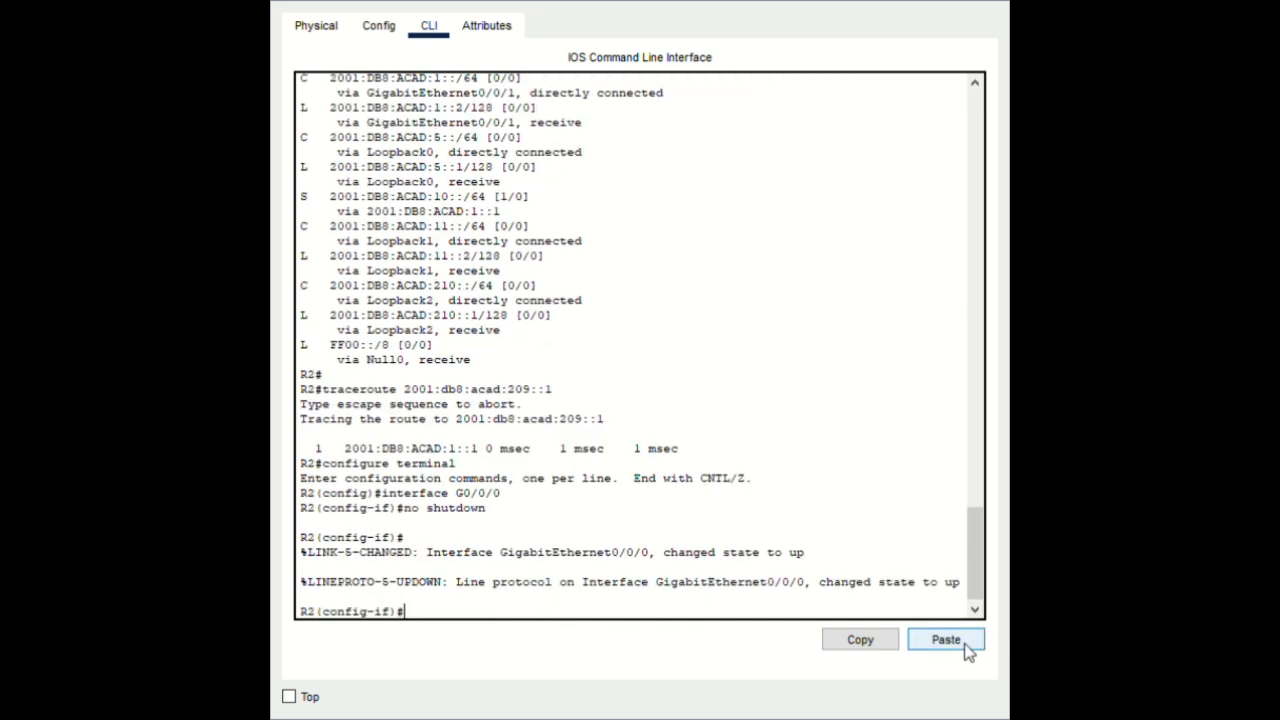
text(end)
key(Return)
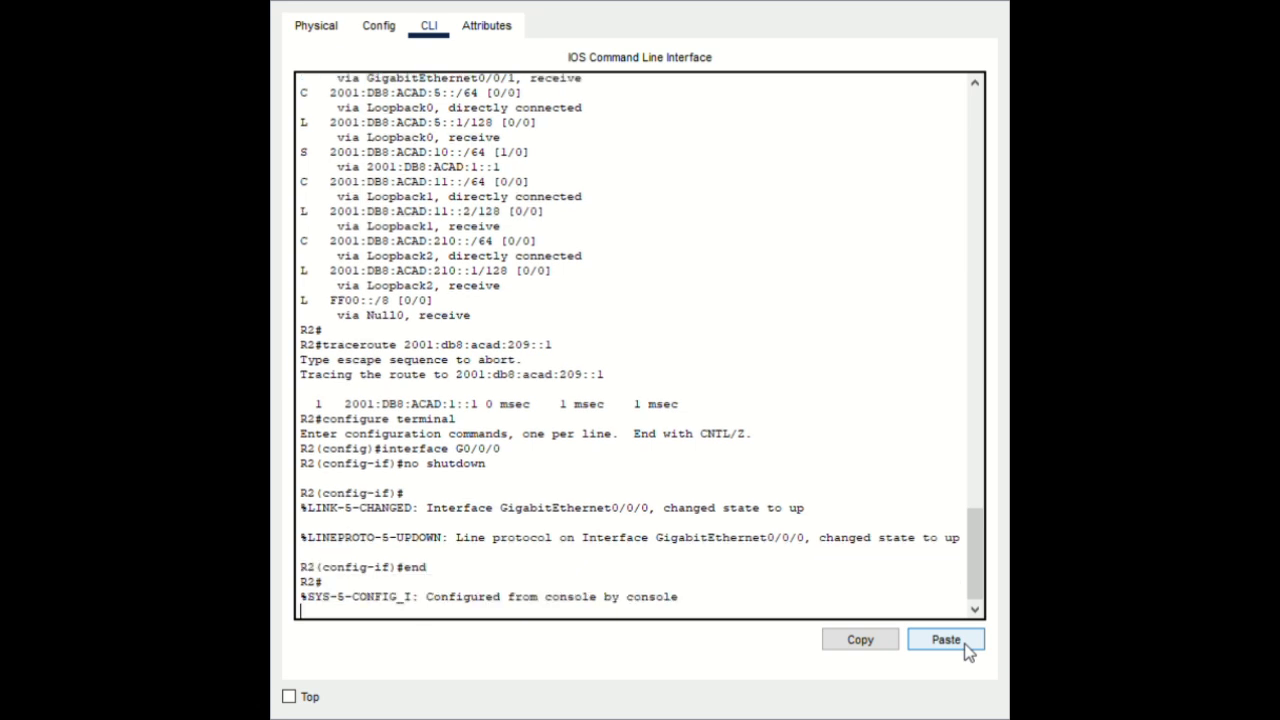
key(Return)
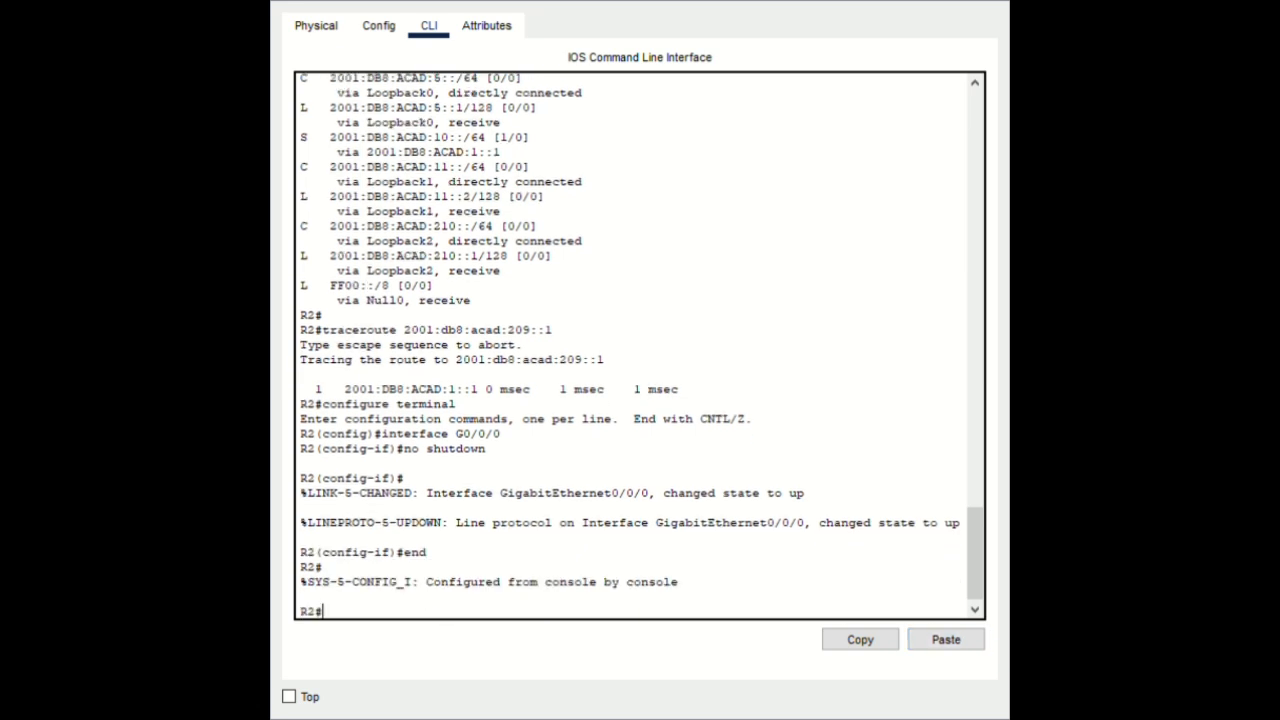